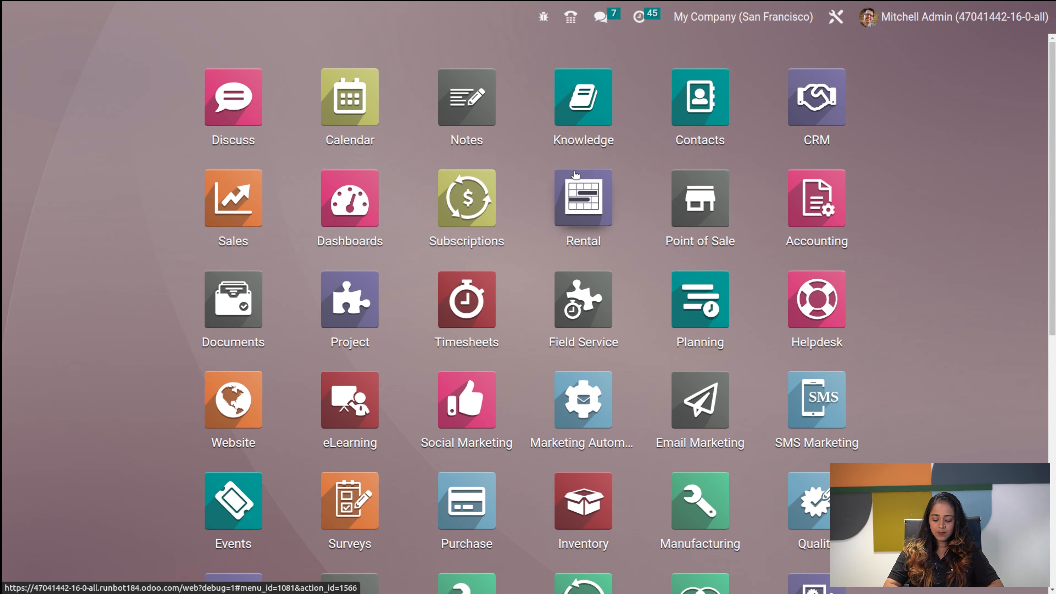
Search for "emplo" and open the Employees app
type("emp")
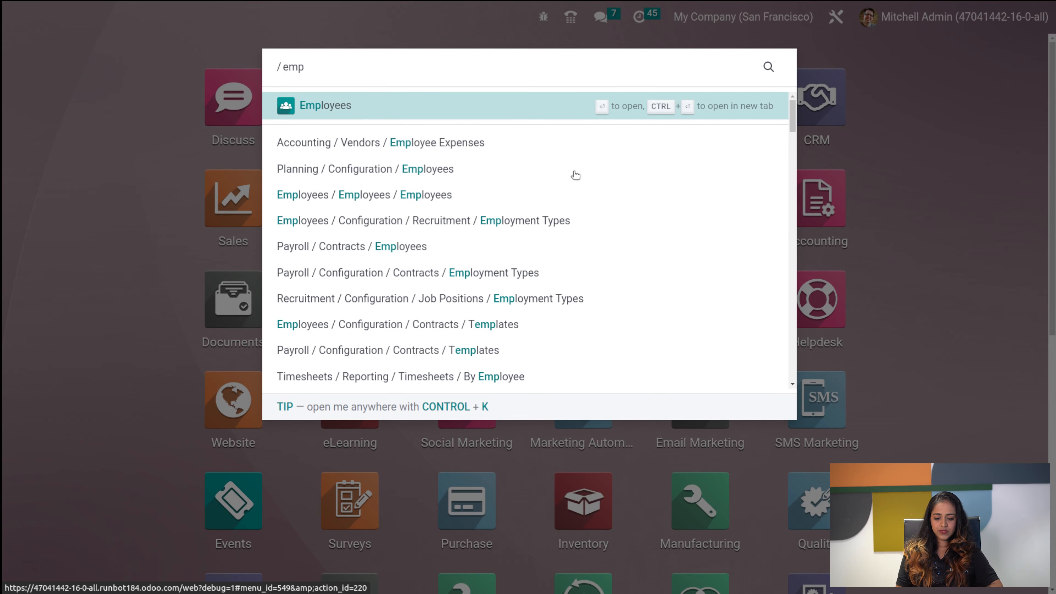
type("lo")
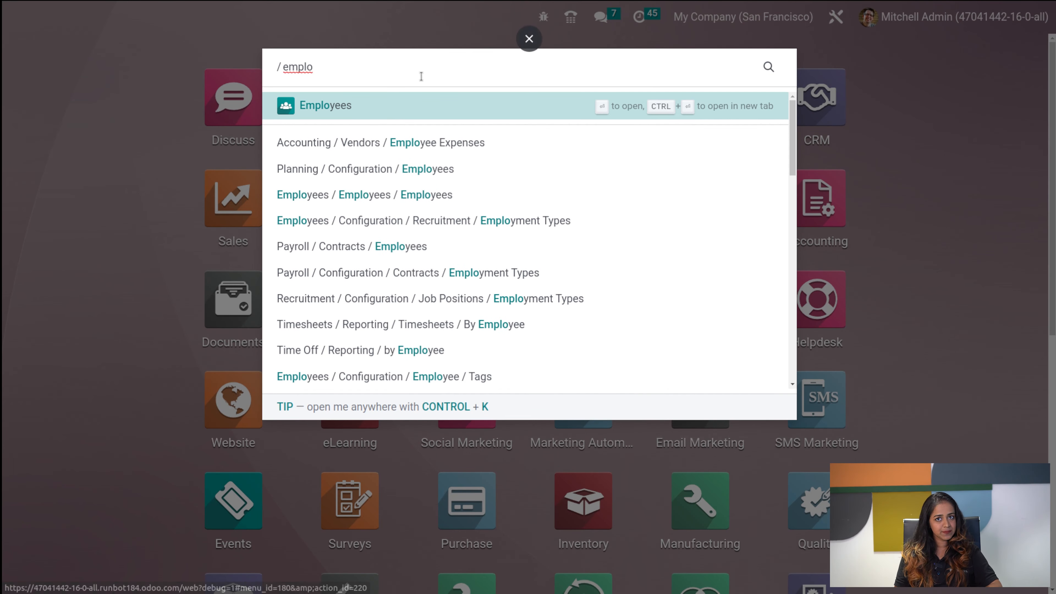
left_click(356, 107)
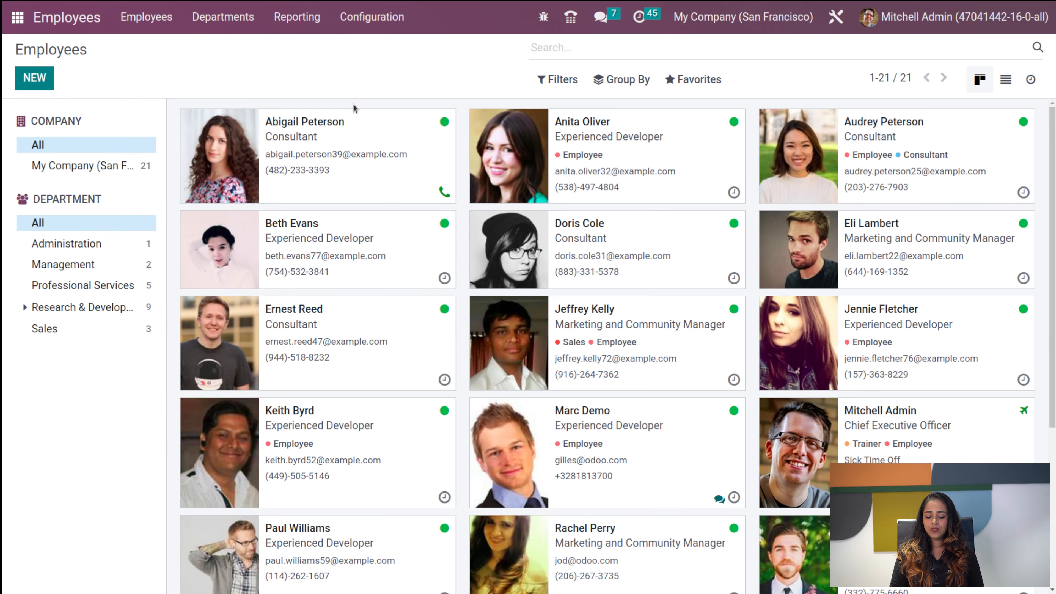
Browse the employee records as cards, view them as a list, and return to the card view
scroll(353, 103, "down", 6)
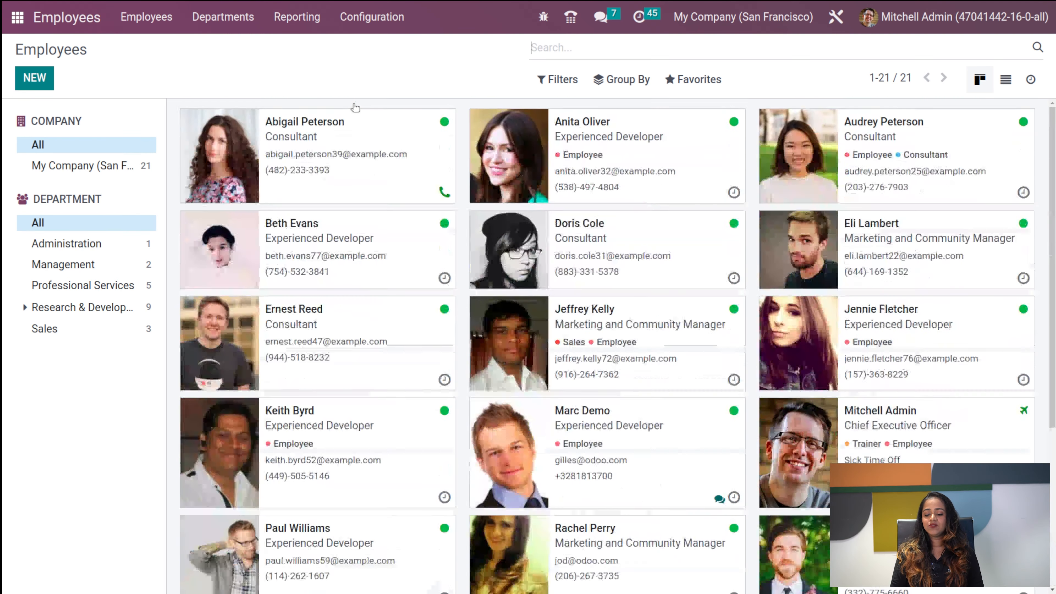
scroll(353, 103, "up", 6)
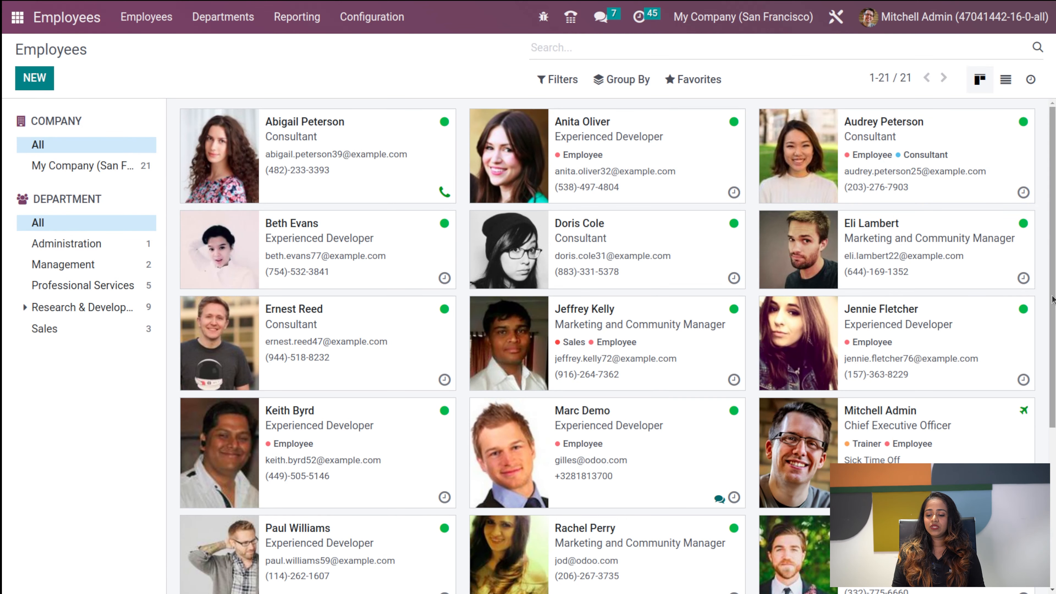
left_click(999, 83)
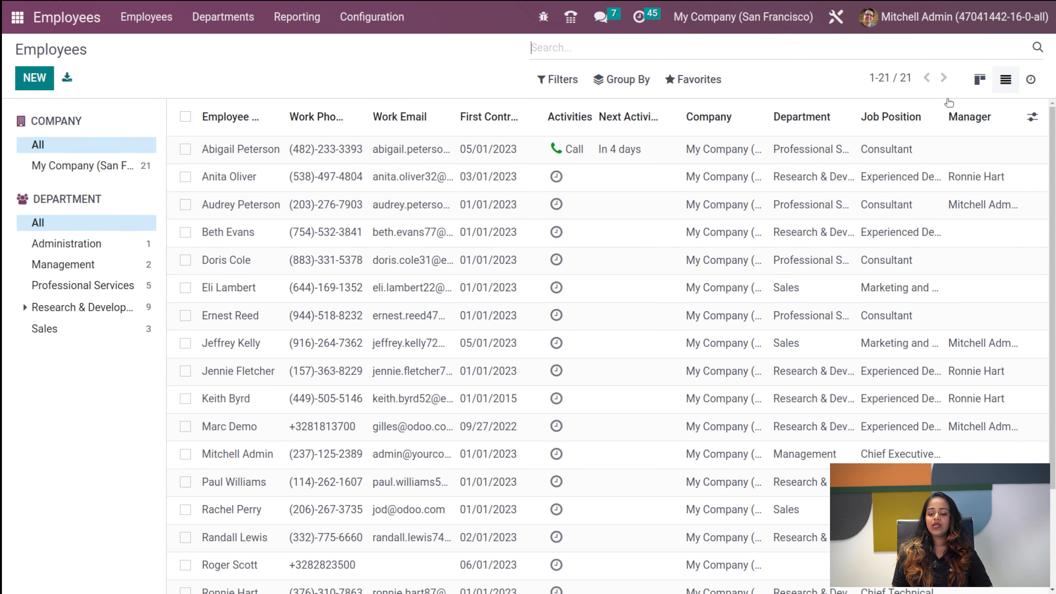
left_click(973, 86)
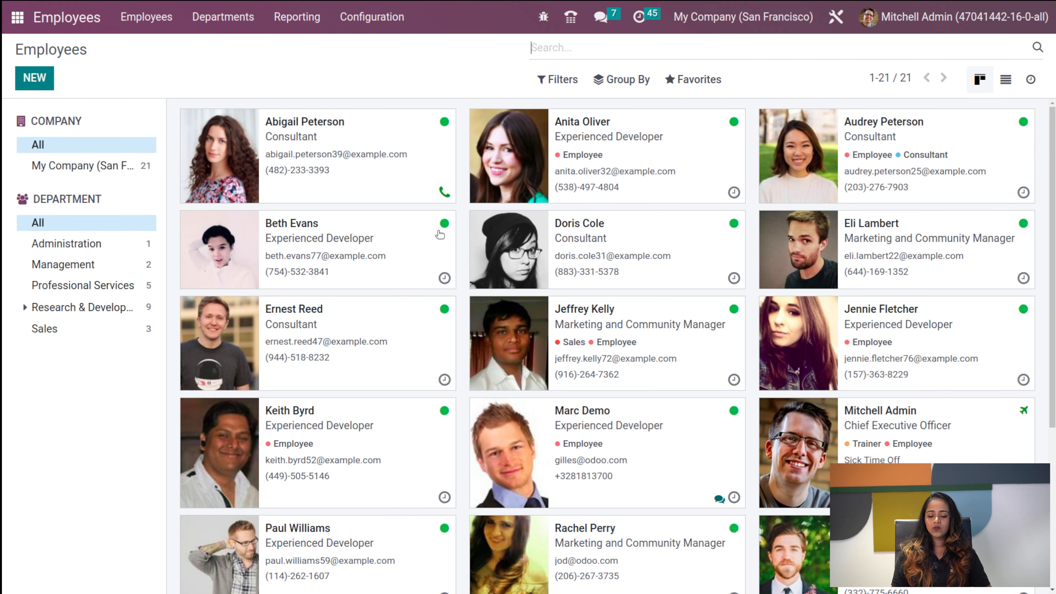
scroll(446, 314, "down", 5)
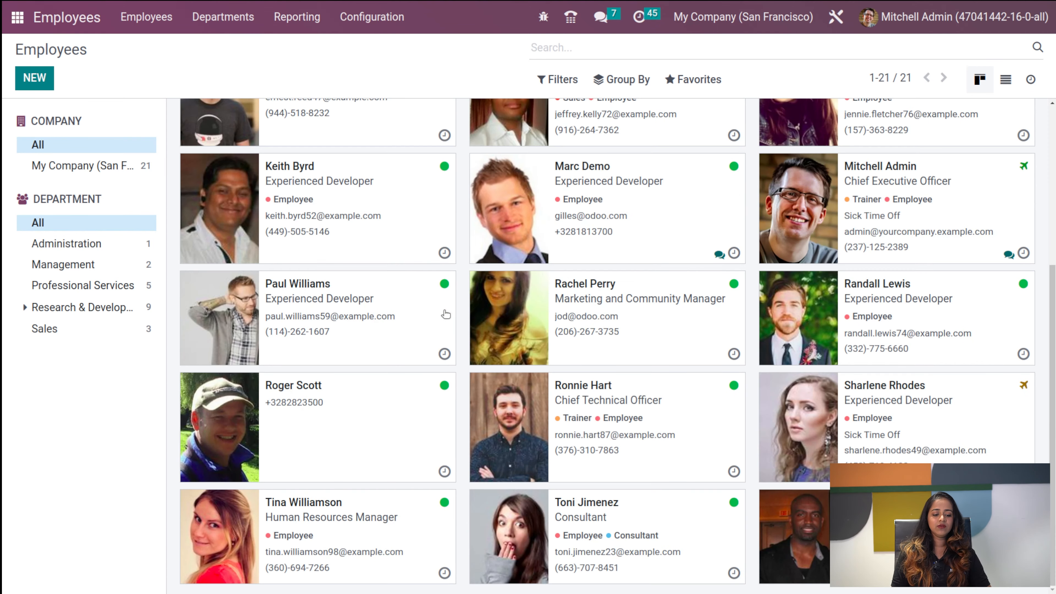
scroll(445, 315, "up", 5)
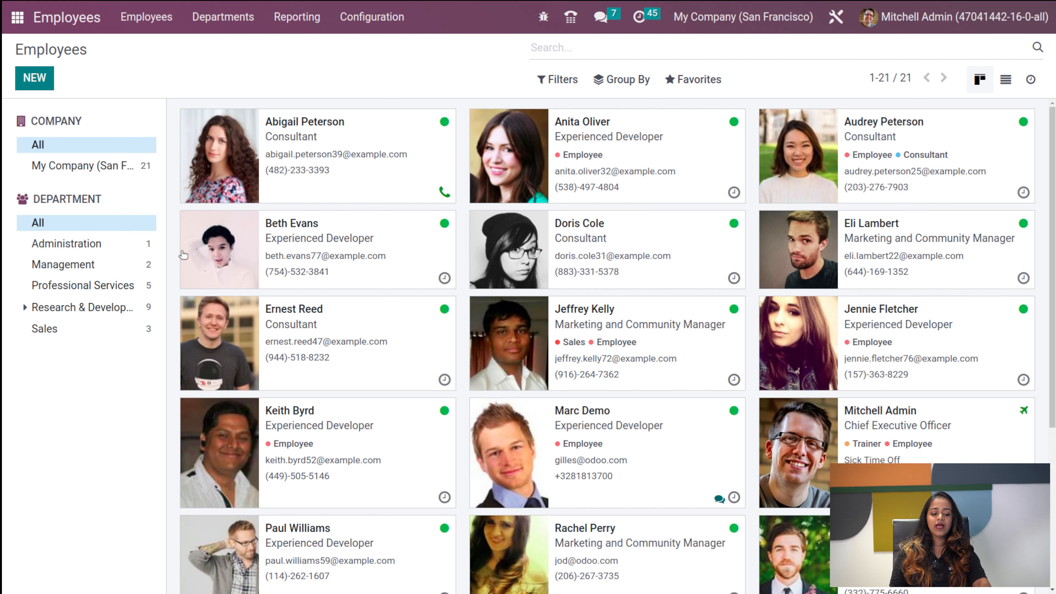
View only the employees of My Company (San Francisco), and reset the company selection to All
left_click(81, 169)
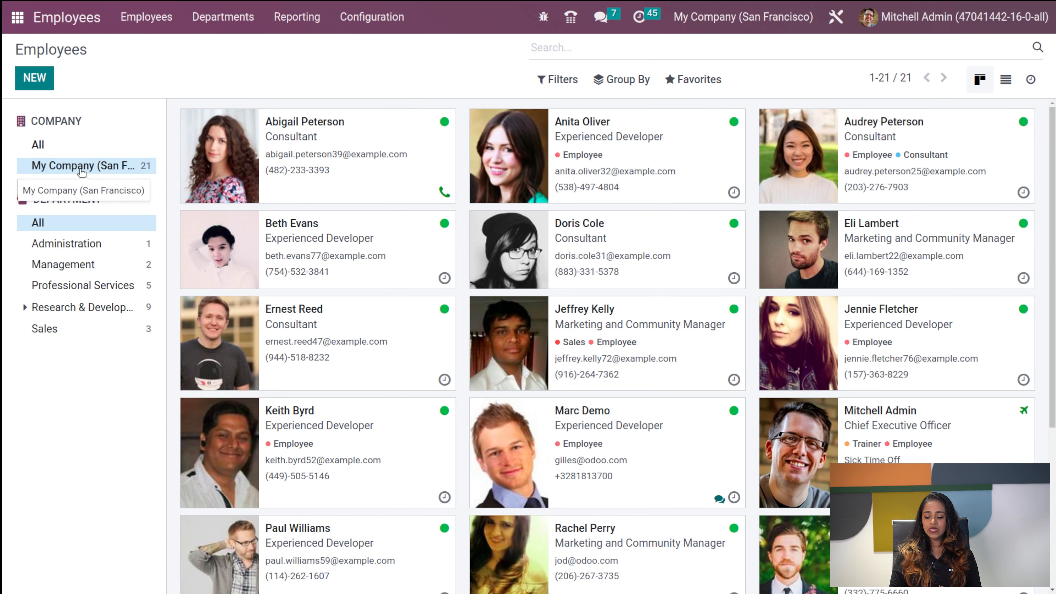
scroll(461, 320, "down", 1)
scroll(461, 321, "up", 1)
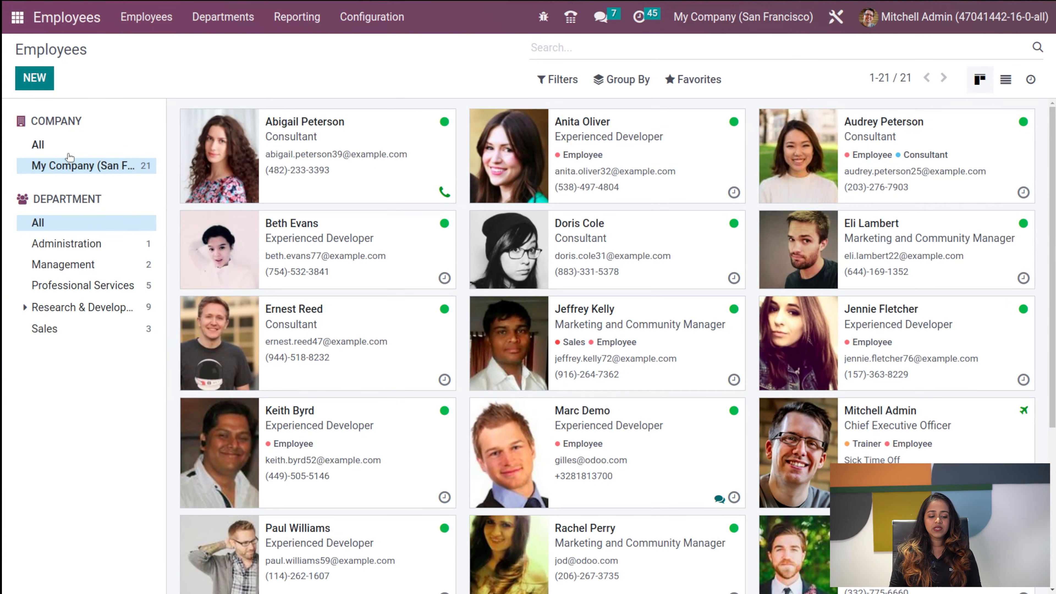
left_click(74, 150)
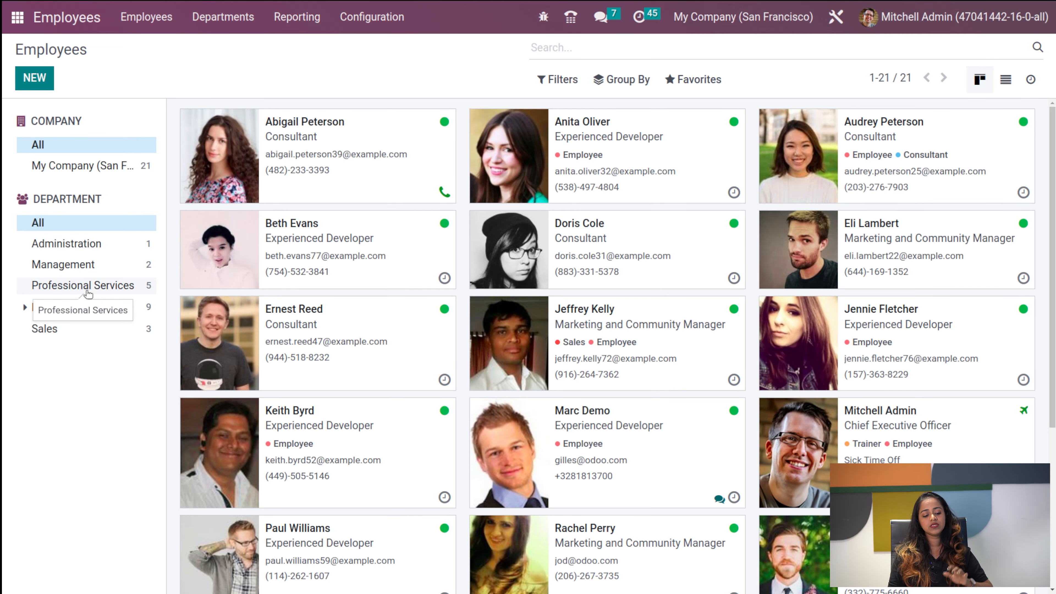
View only the Management department's employees, reset the department selection to All, and dismiss the general chat window
left_click(96, 270)
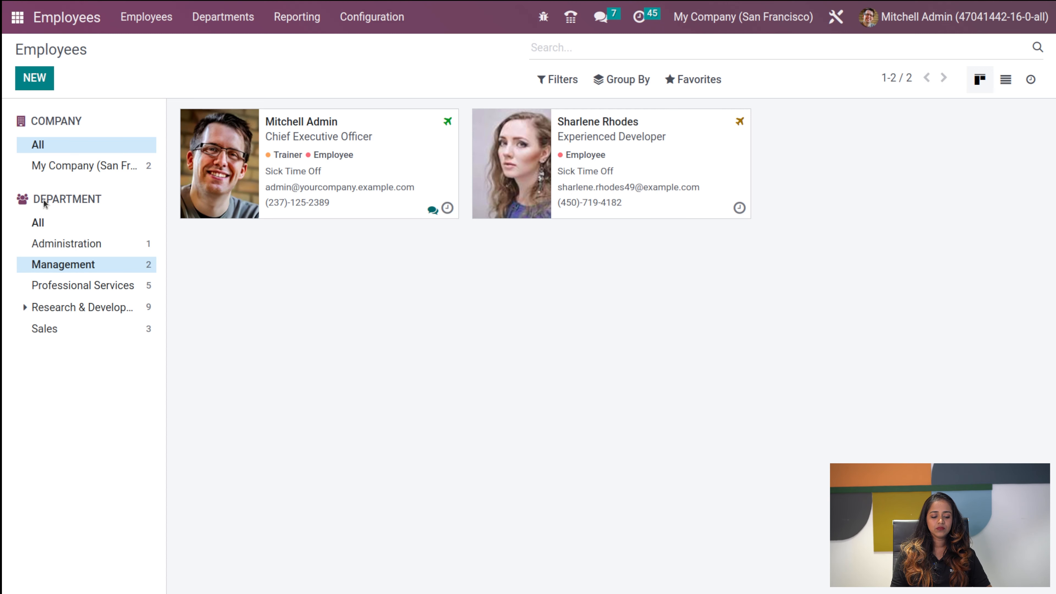
left_click(48, 223)
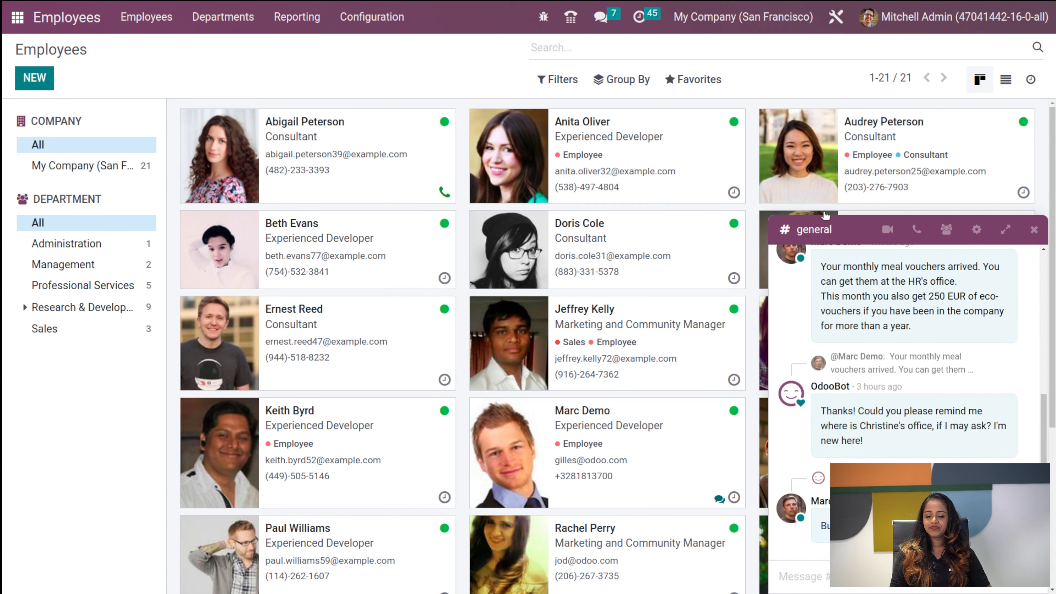
left_click(1033, 229)
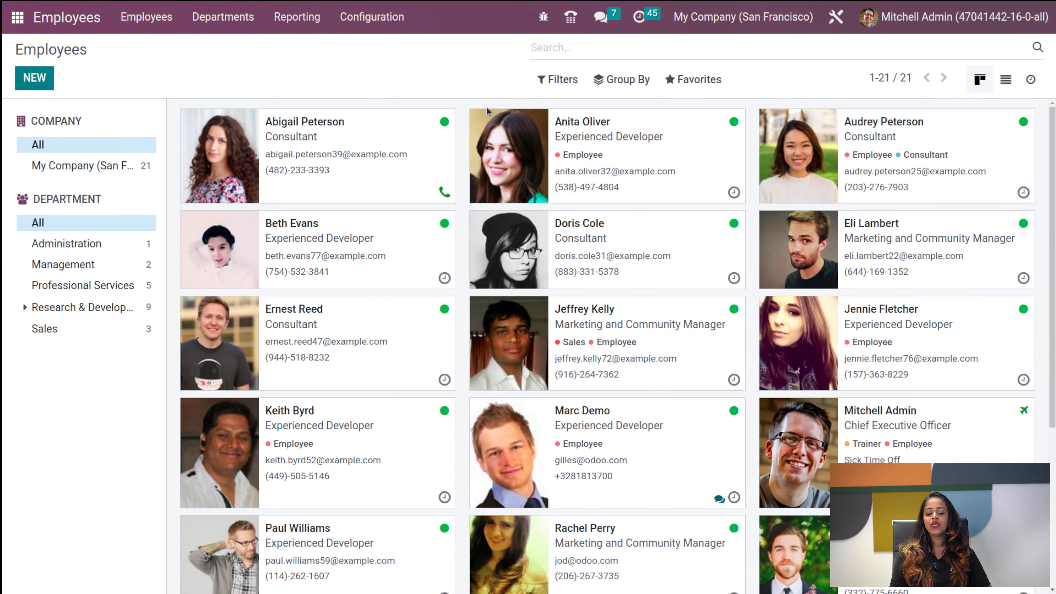
Review the favorites, grouping and filter options available for the employee records, dismissing the general chat window
left_click(676, 82)
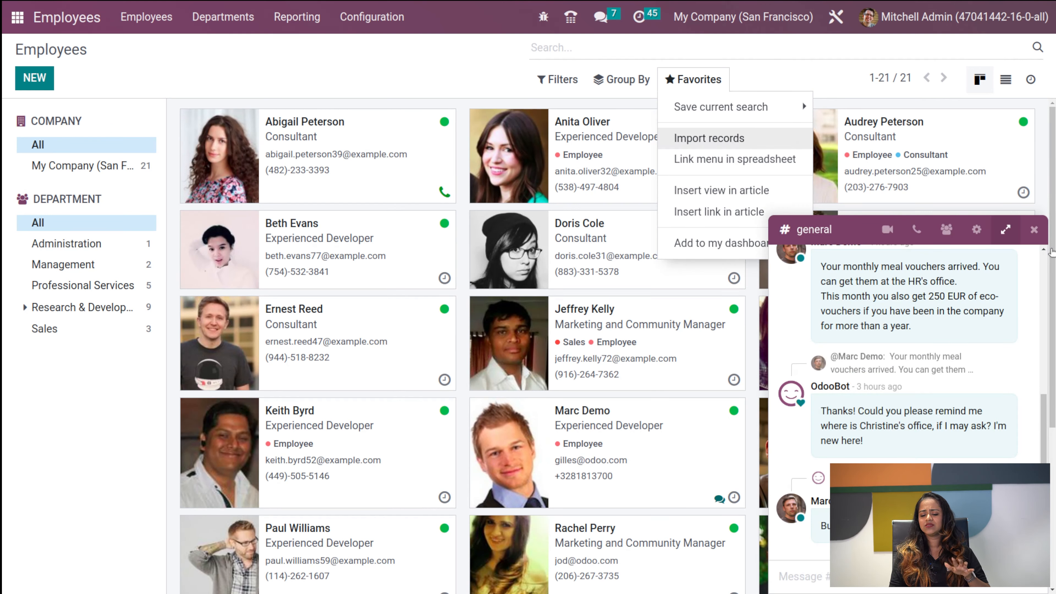
left_click(1035, 231)
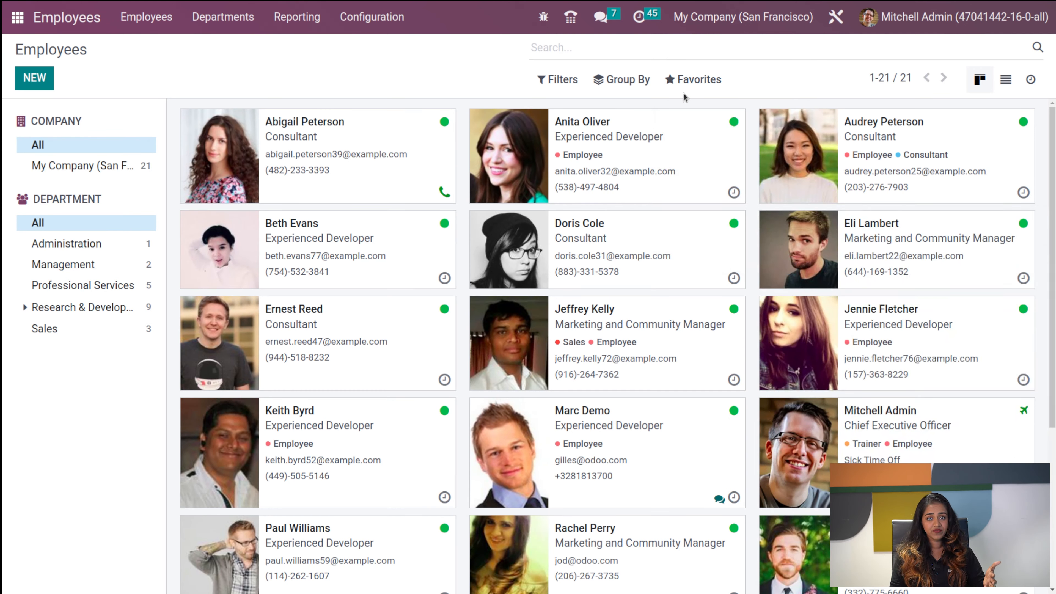
left_click(691, 80)
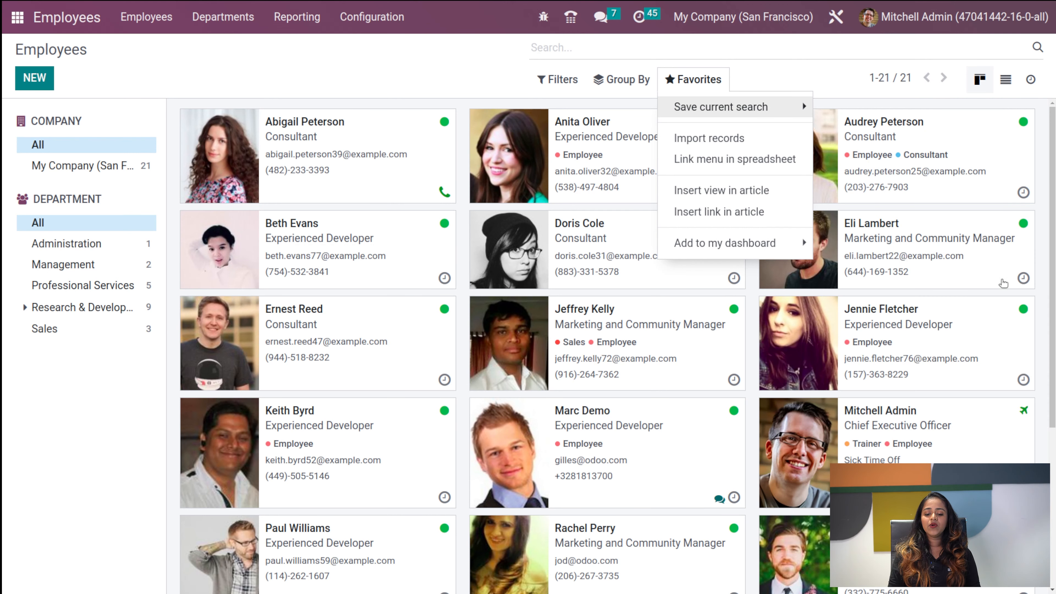
left_click(622, 80)
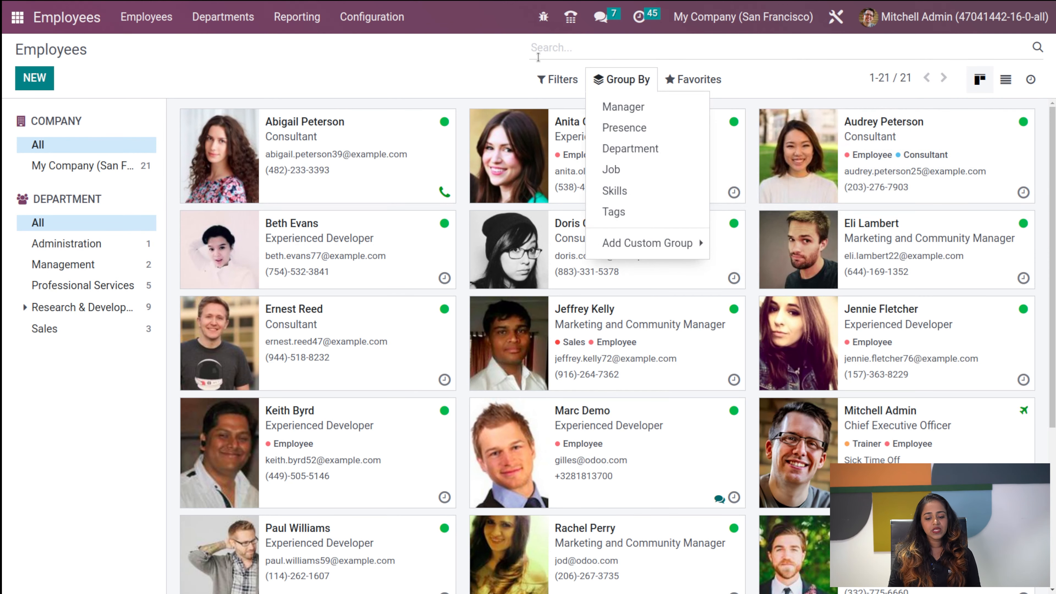
left_click(551, 82)
left_click(551, 82)
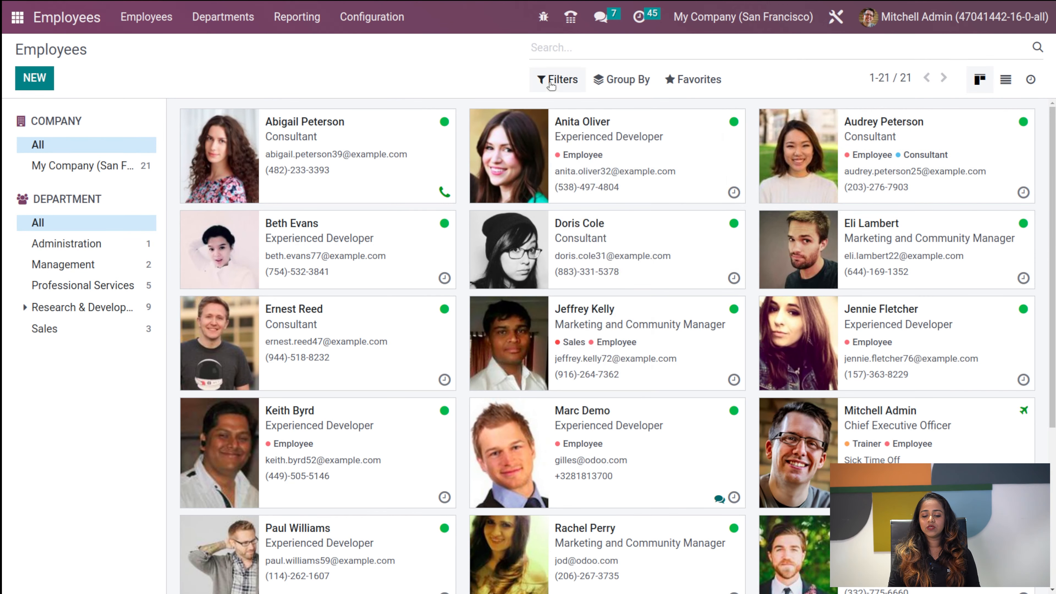
View the employee records with the Newly Hired filter and with the Absent Today filter, clearing each one
left_click(551, 82)
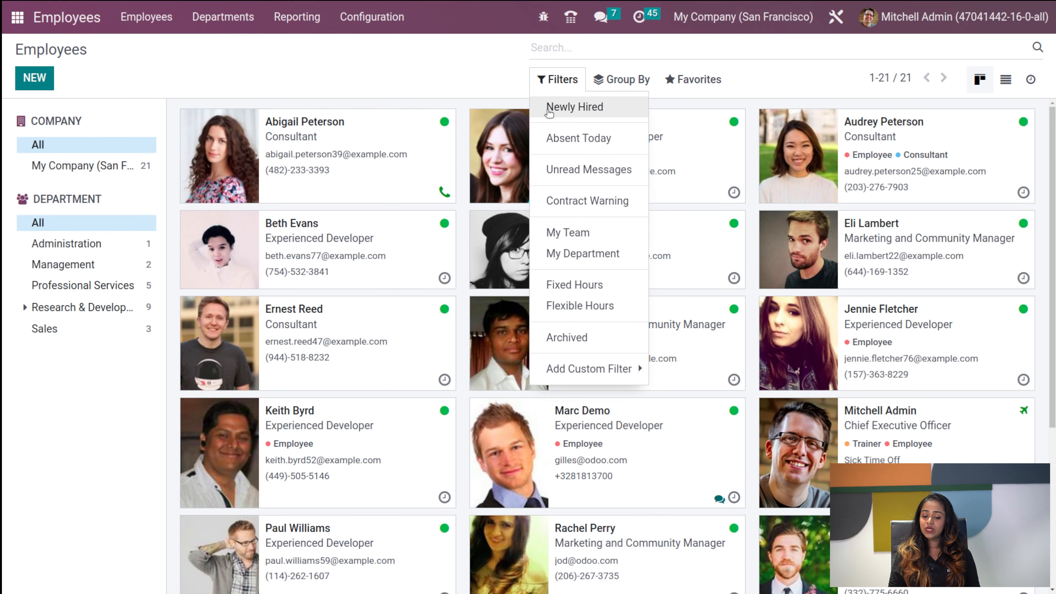
left_click(575, 109)
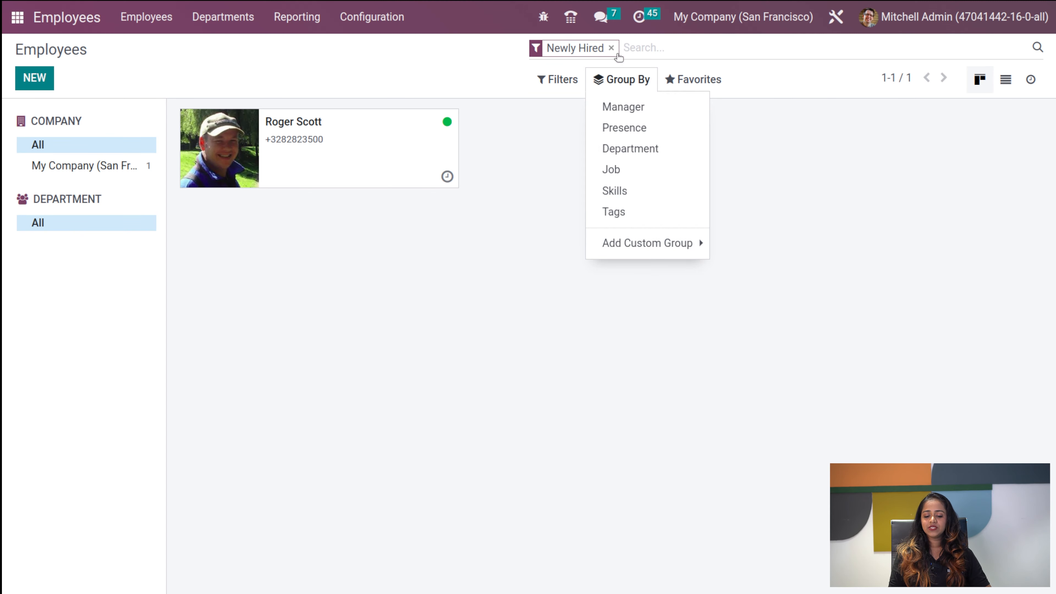
left_click(611, 48)
left_click(556, 82)
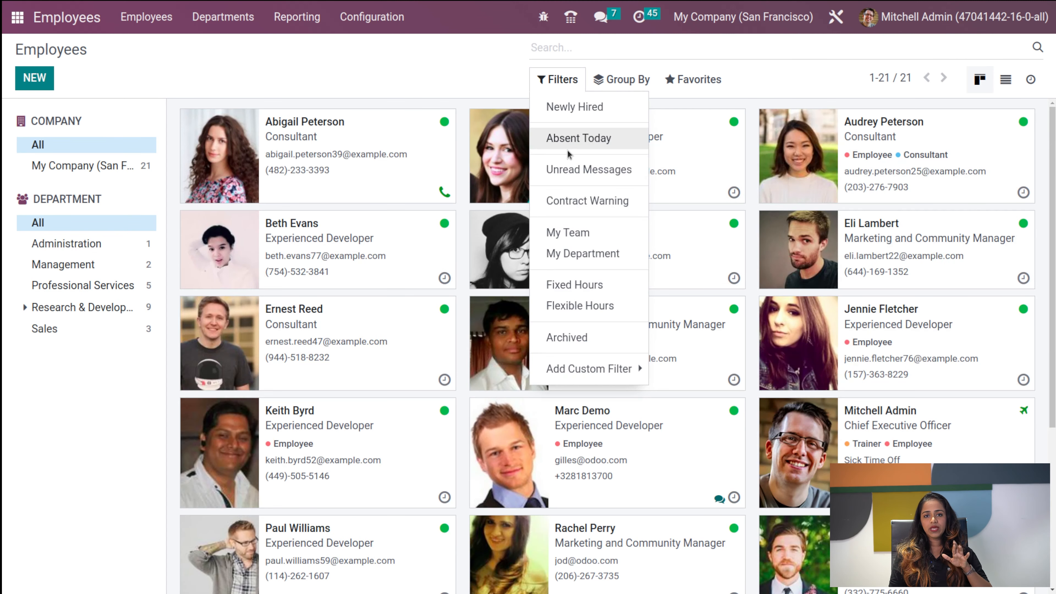
left_click(585, 139)
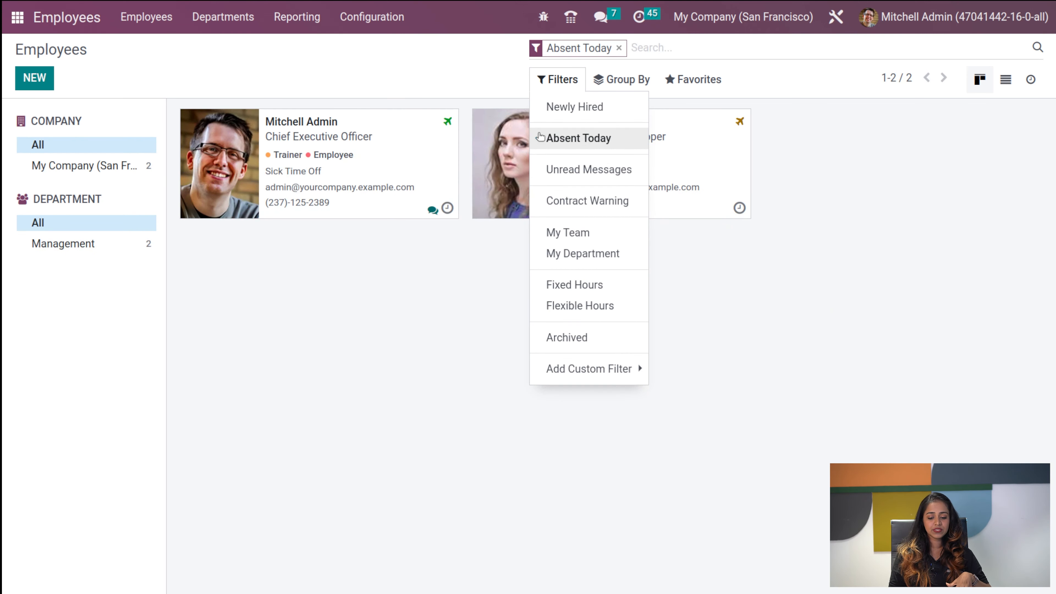
left_click(569, 138)
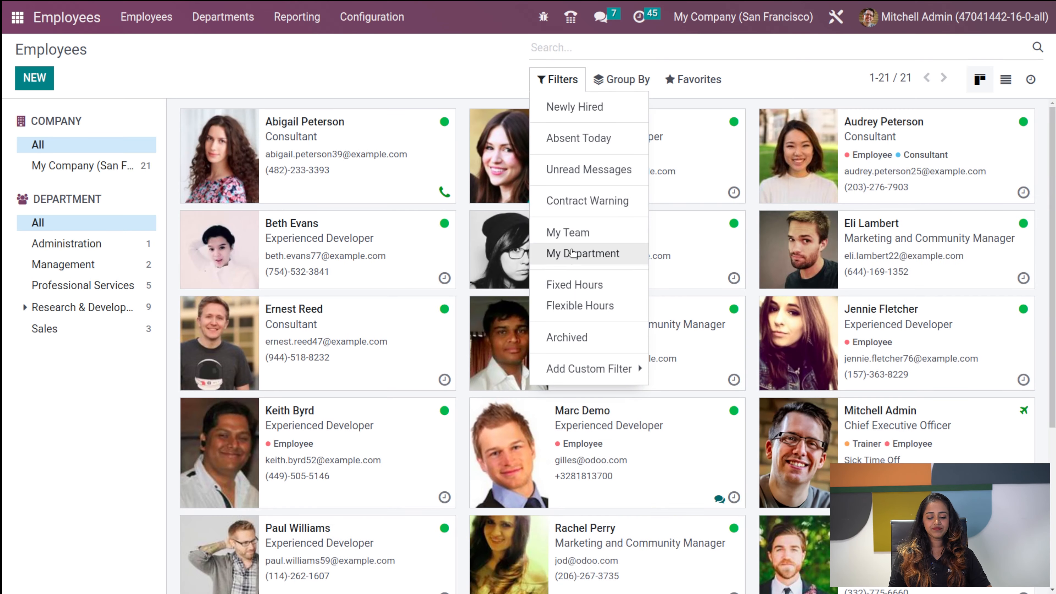
Try the My Team filter and the My Department filter on the employee records, one after the other
left_click(568, 234)
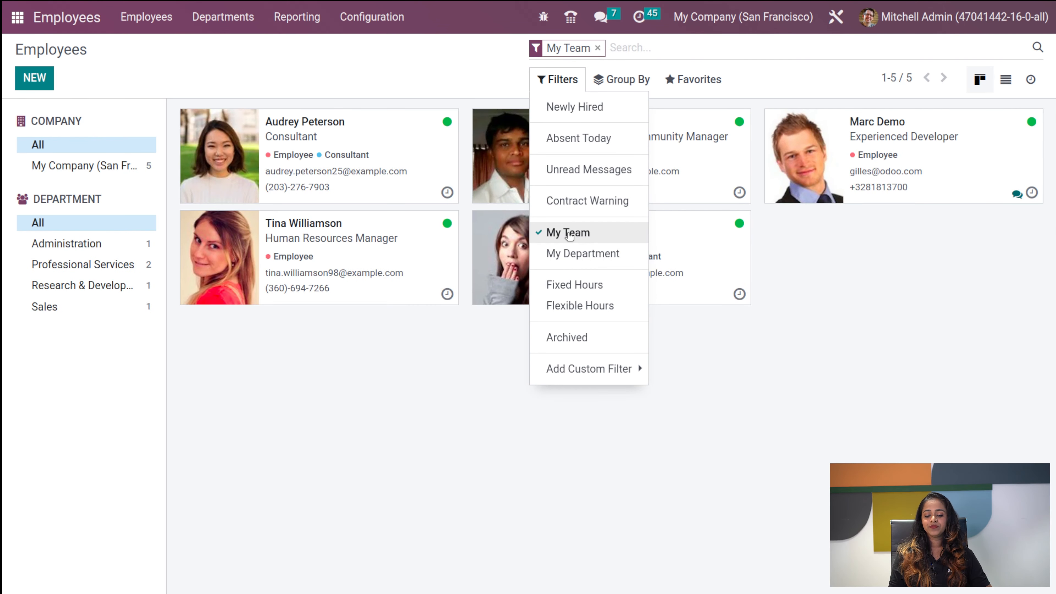
left_click(569, 234)
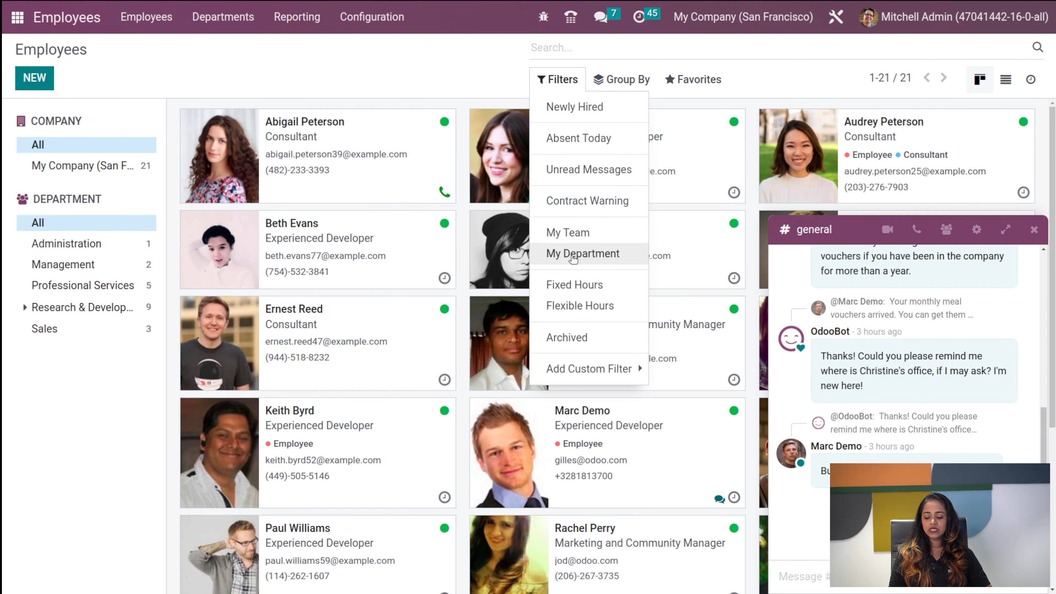
left_click(573, 258)
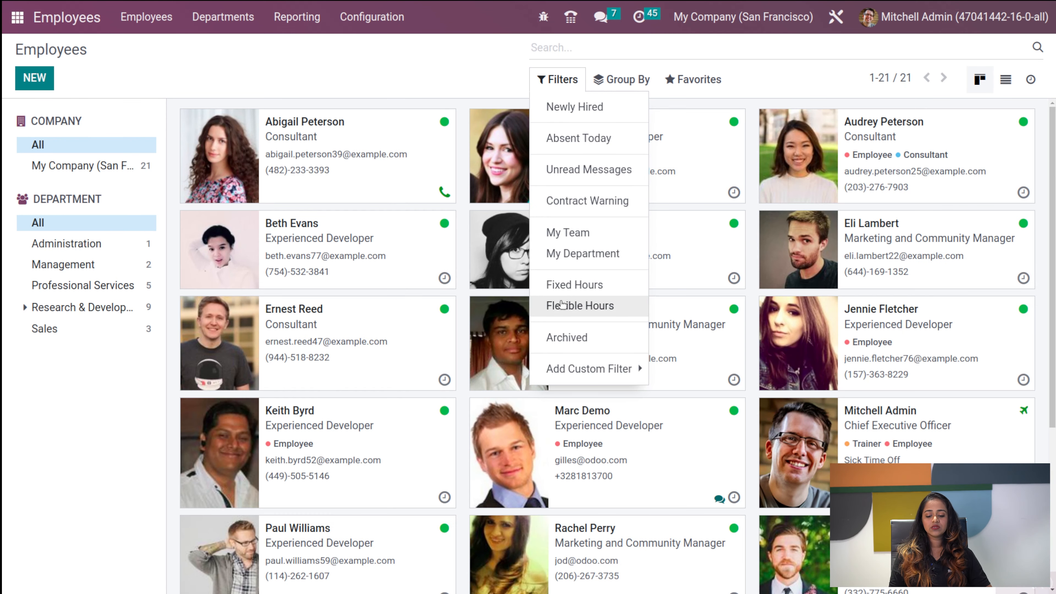
Try the Fixed Hours and Flexible Hours filters separately, clear them, and check the custom filter option
left_click(558, 287)
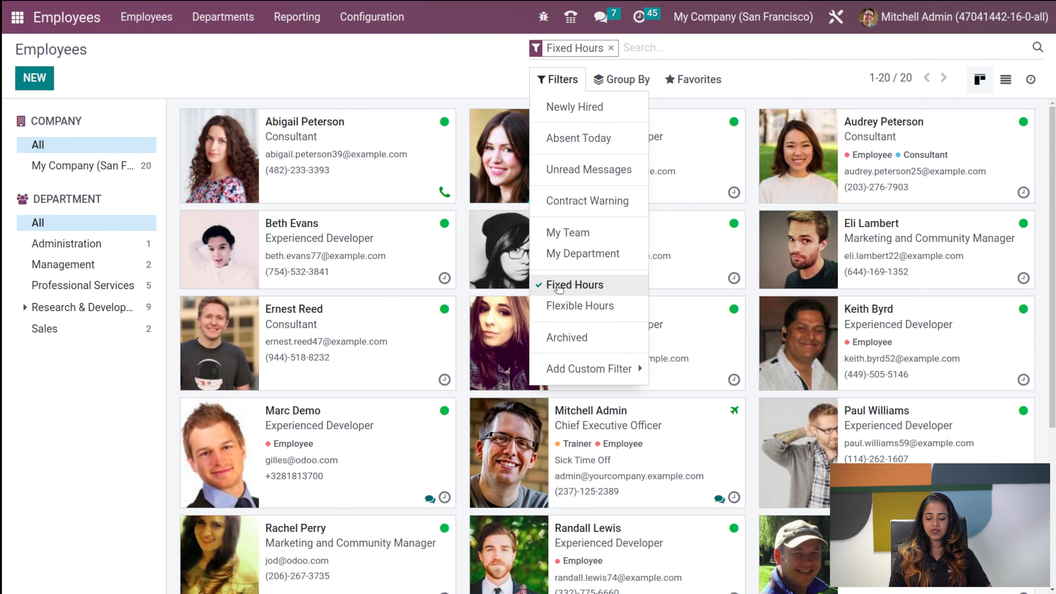
left_click(558, 287)
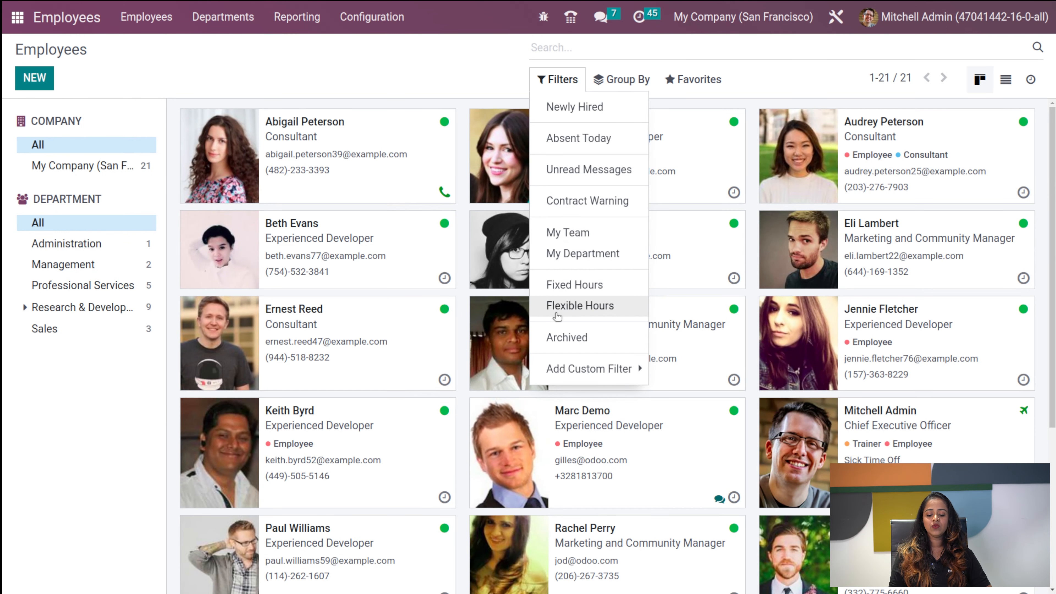
left_click(557, 316)
left_click(557, 315)
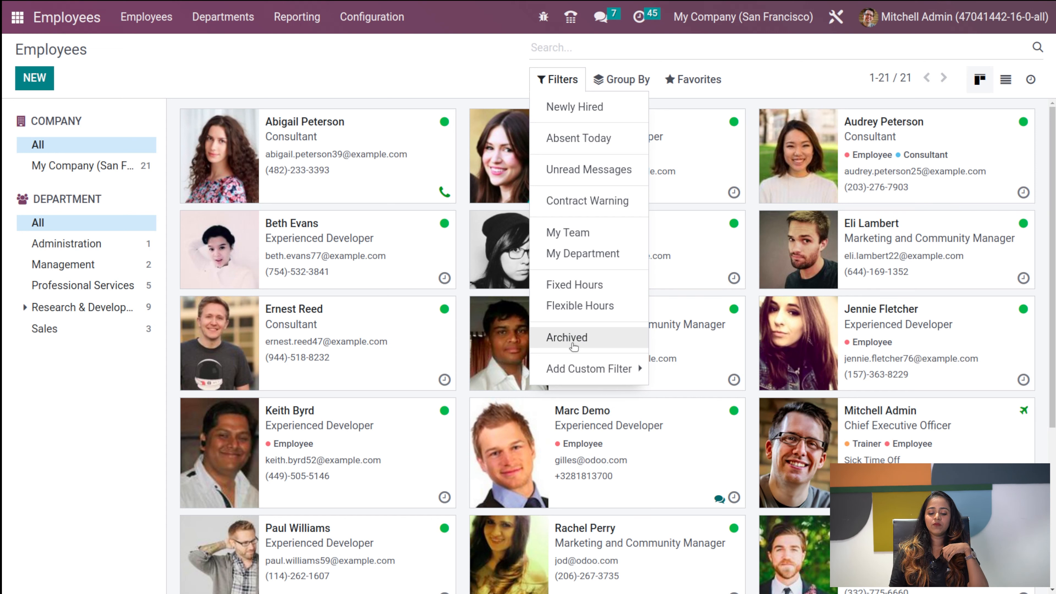
left_click(572, 369)
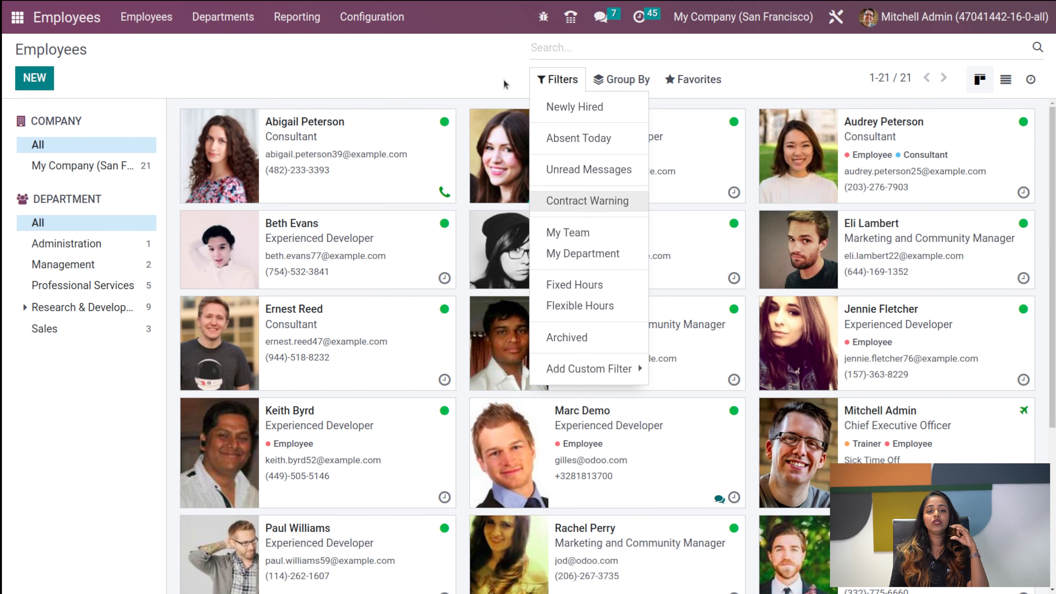
Group the employee cards by Manager and open the favorites options
left_click(621, 79)
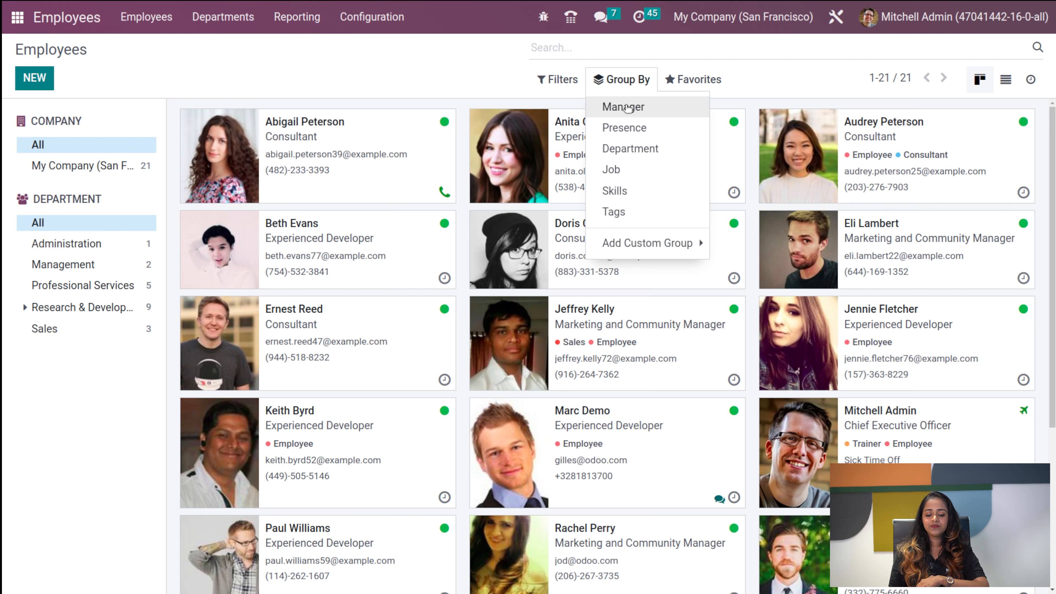
left_click(628, 108)
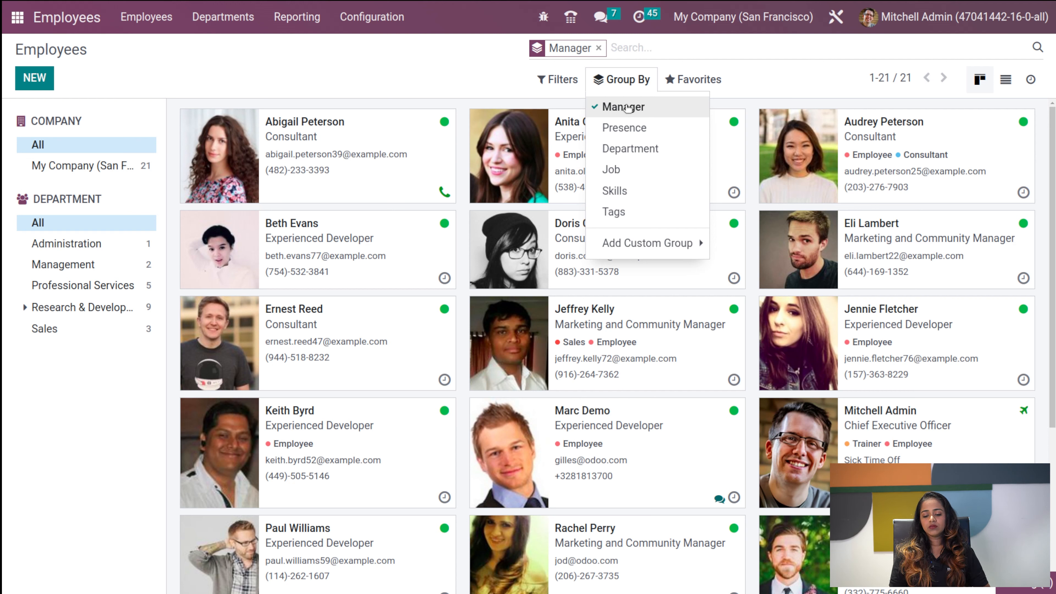
left_click(693, 79)
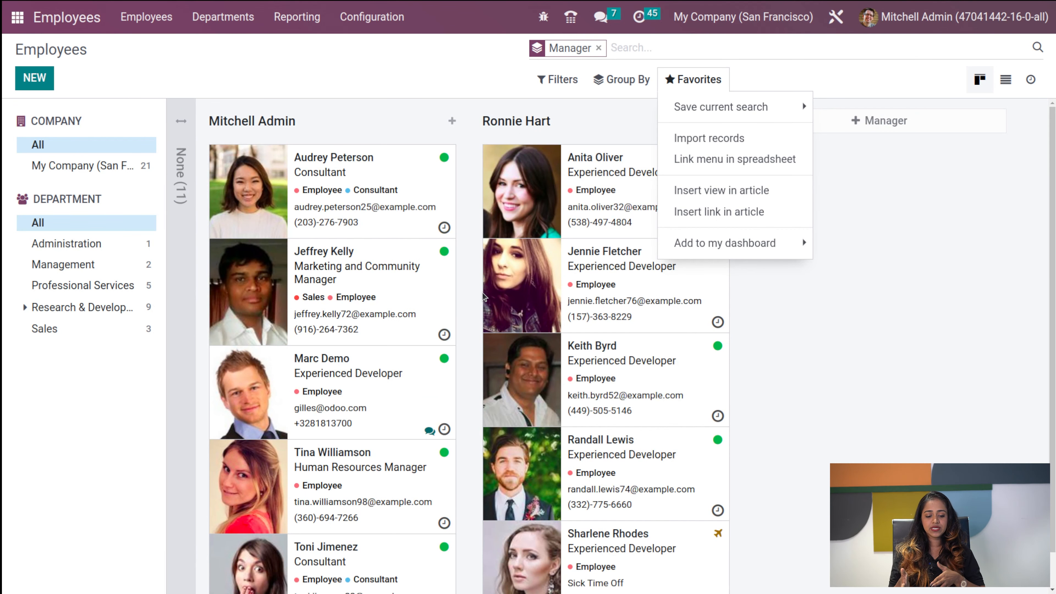
Clear the Manager grouping, view the employee cards grouped by Presence, and remove that grouping
mouse_move(527, 411)
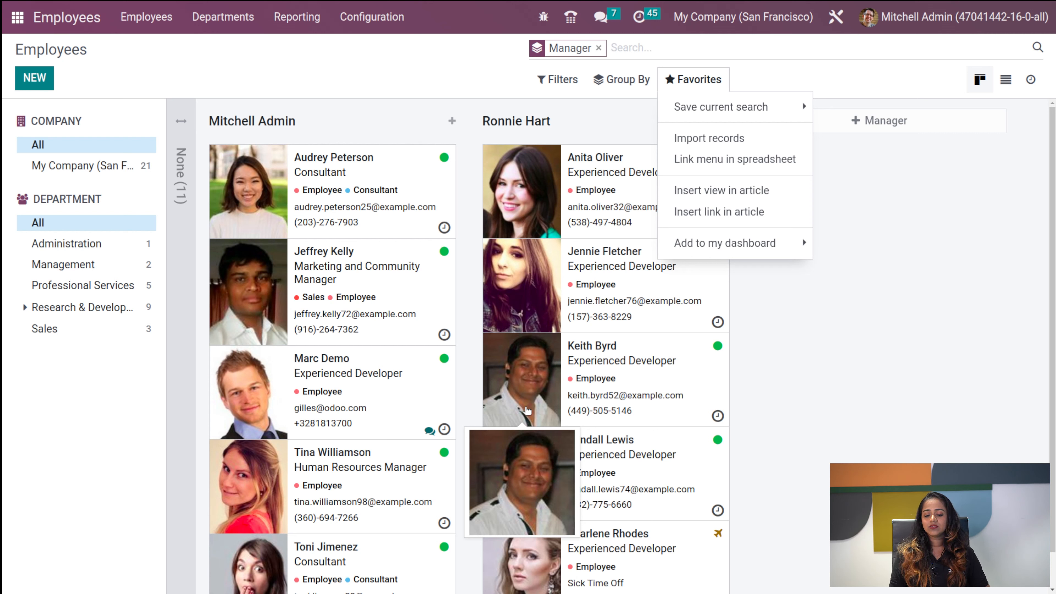
left_click(598, 49)
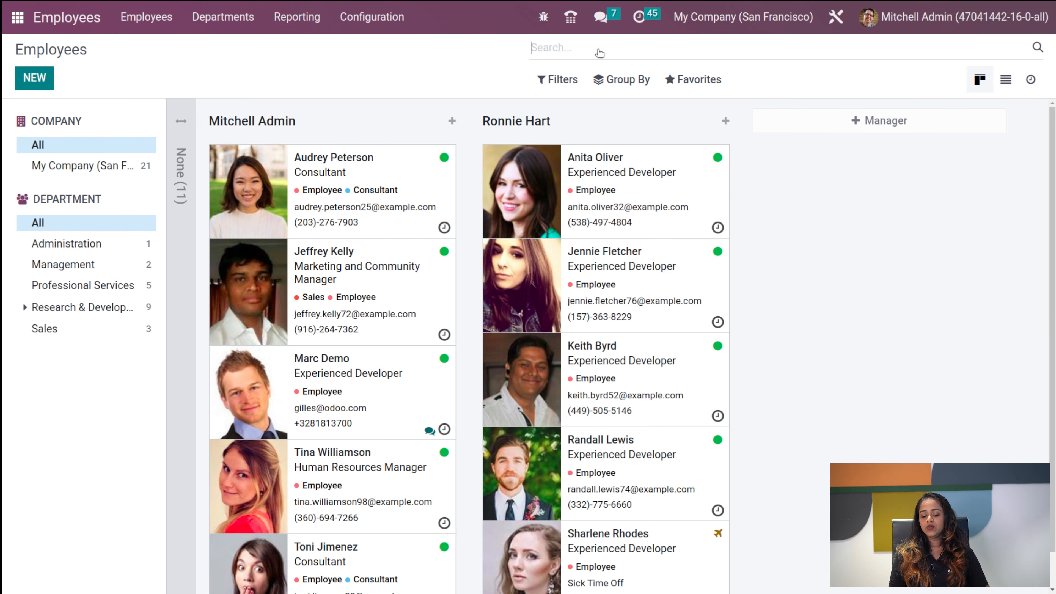
left_click(623, 79)
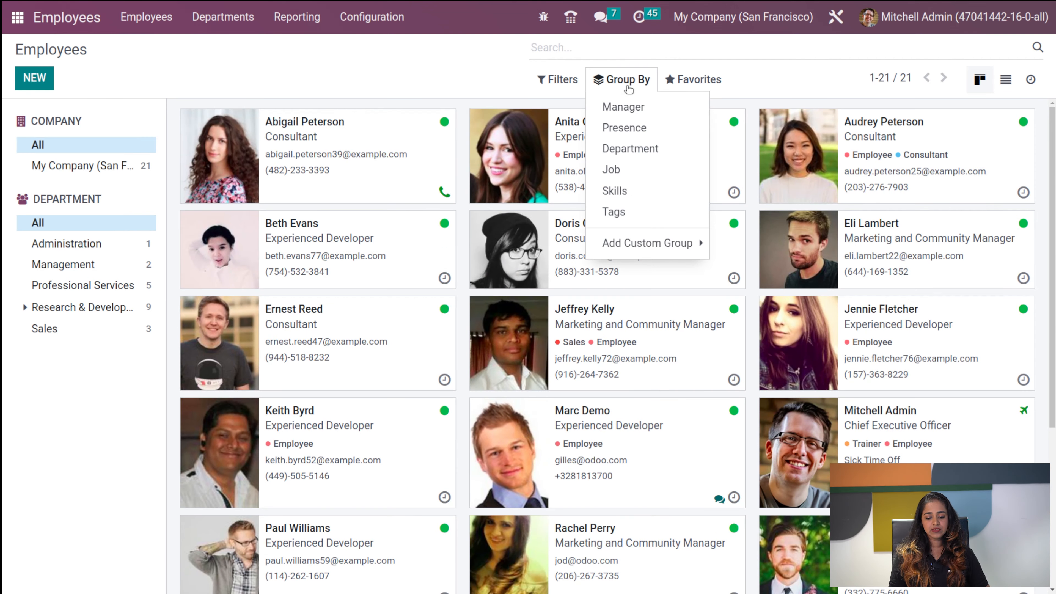
left_click(630, 129)
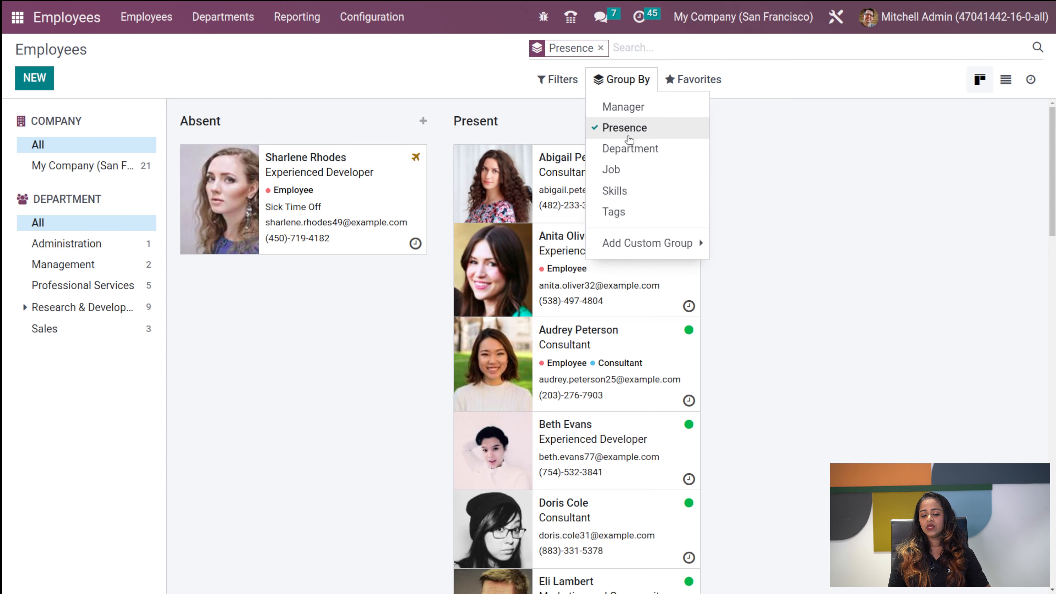
left_click(630, 141)
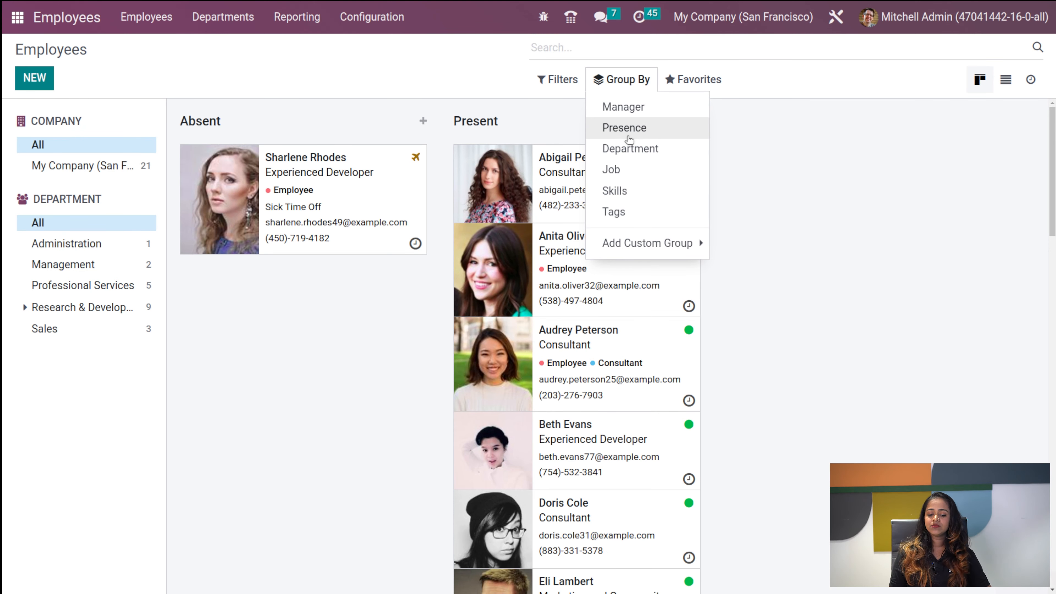
View the employee cards grouped by Department, look through all department columns, and clear the grouping
left_click(632, 151)
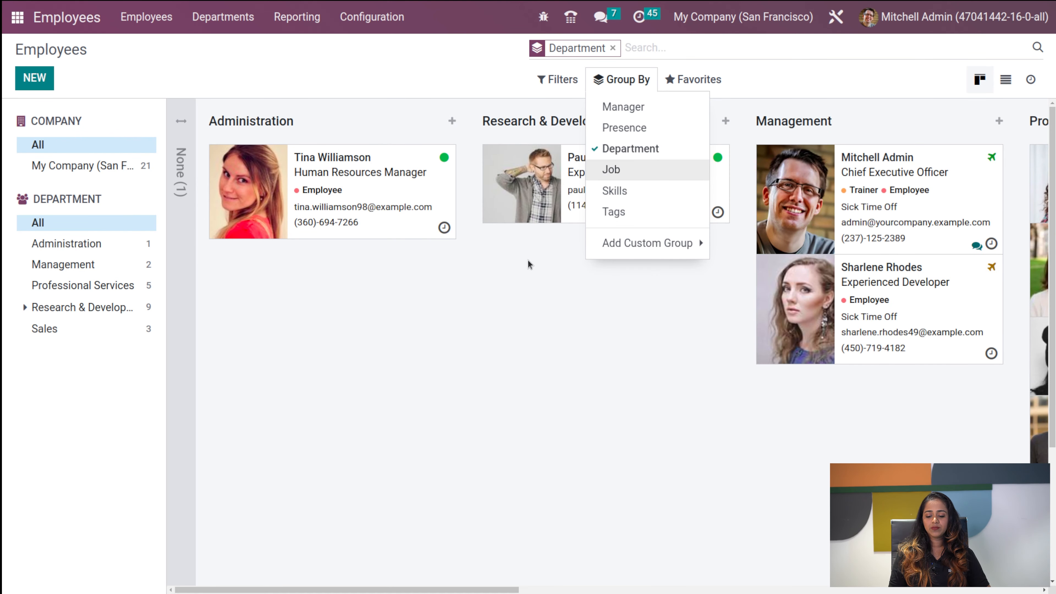
left_click(525, 432)
scroll(525, 432, "right", 20)
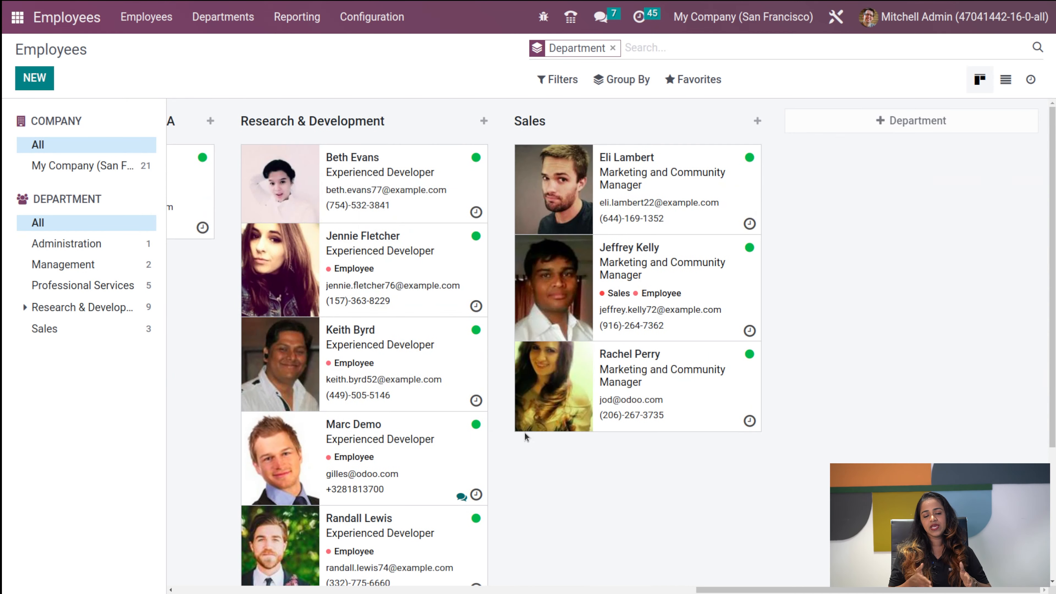
scroll(525, 432, "left", 20)
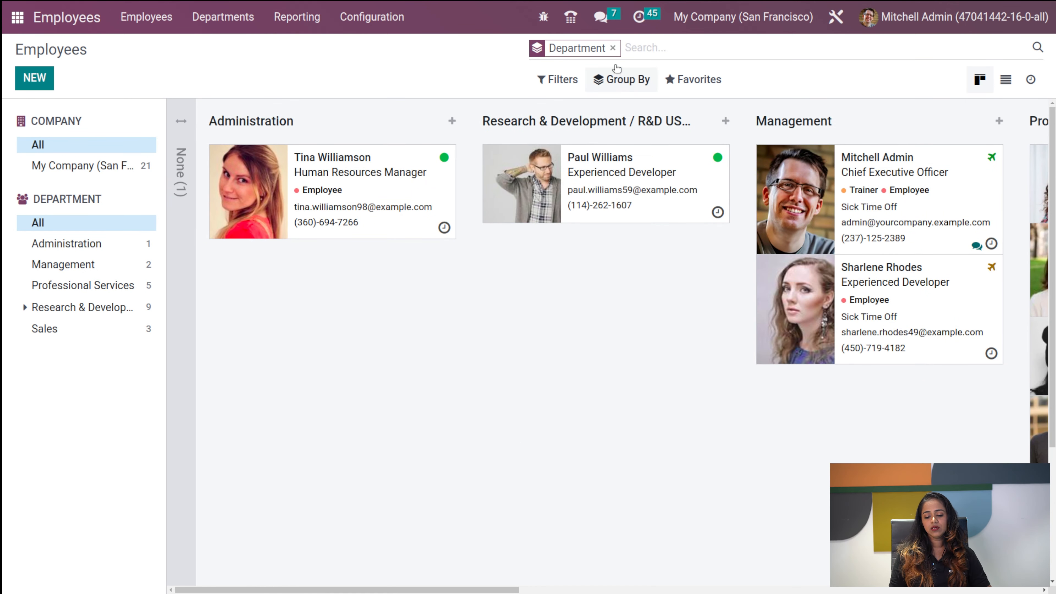
left_click(612, 48)
View the employee cards grouped by Job, look through all job position columns, and clear the grouping
left_click(613, 77)
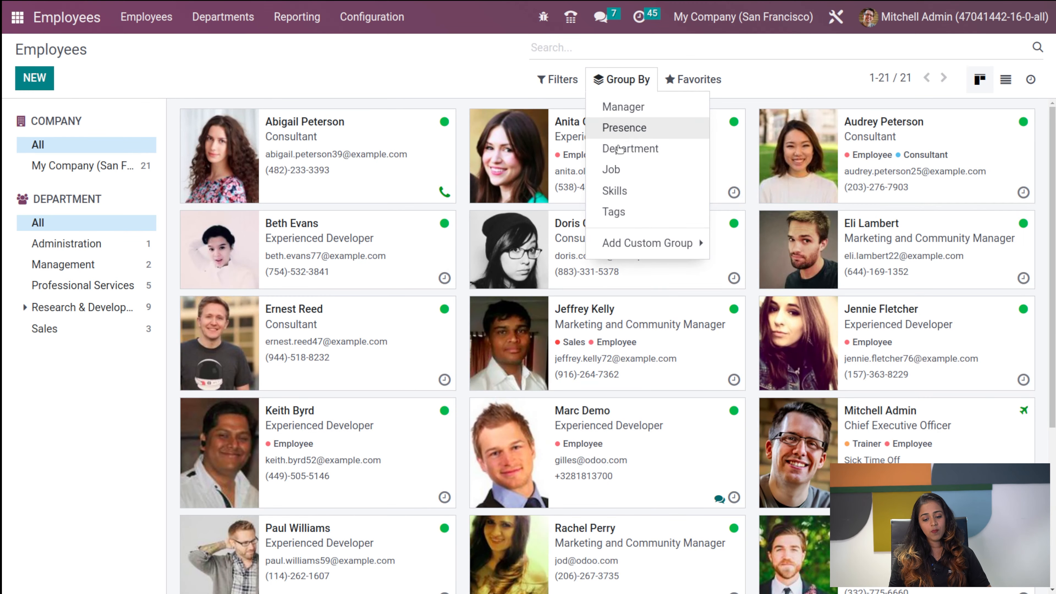
left_click(621, 175)
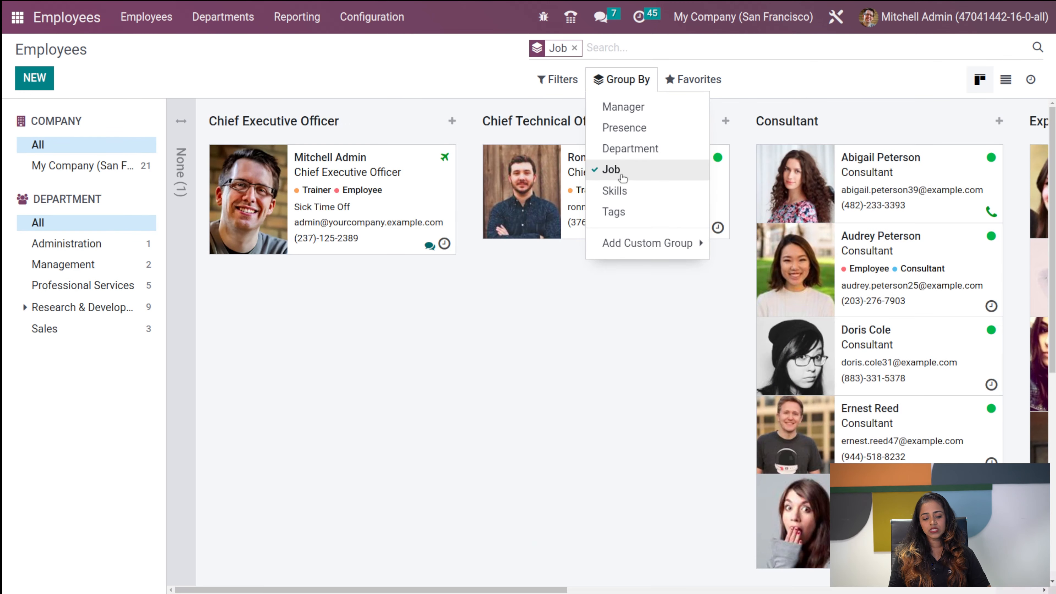
scroll(533, 393, "right", 5)
scroll(534, 397, "right", 5)
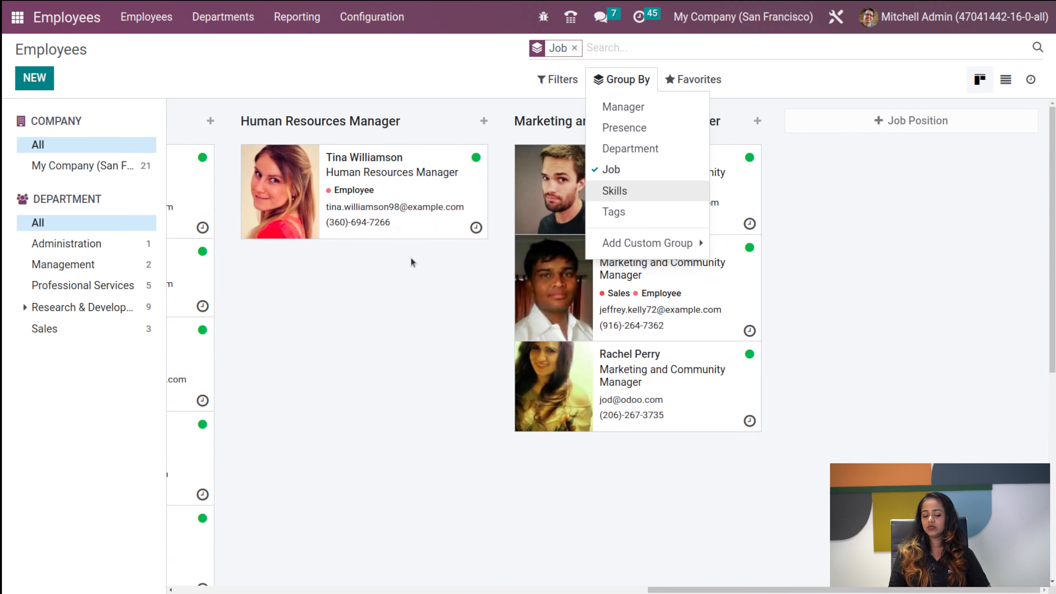
scroll(391, 369, "left", 5)
scroll(393, 370, "left", 10)
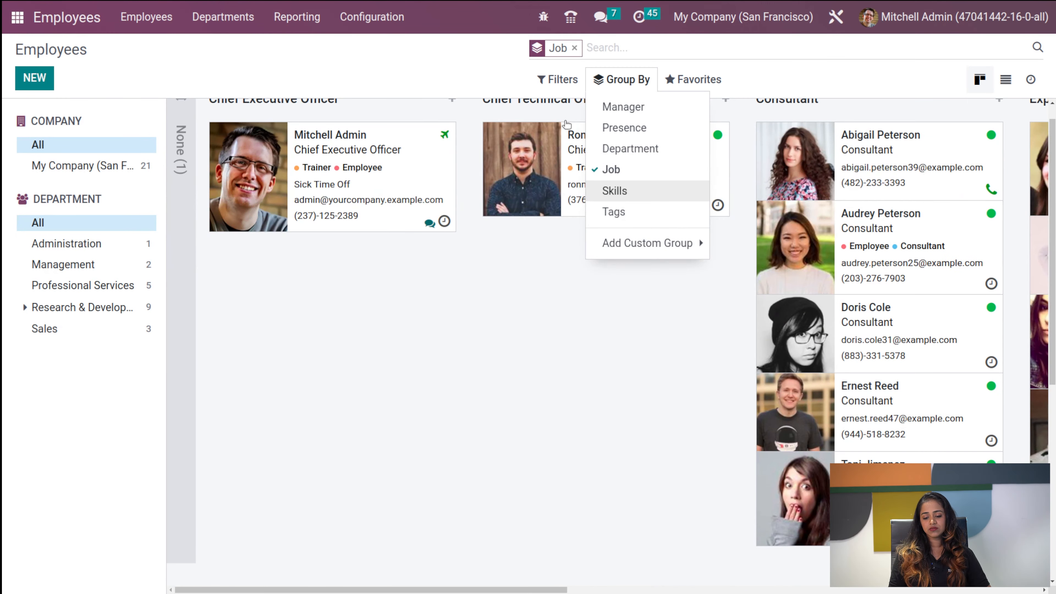
left_click(575, 48)
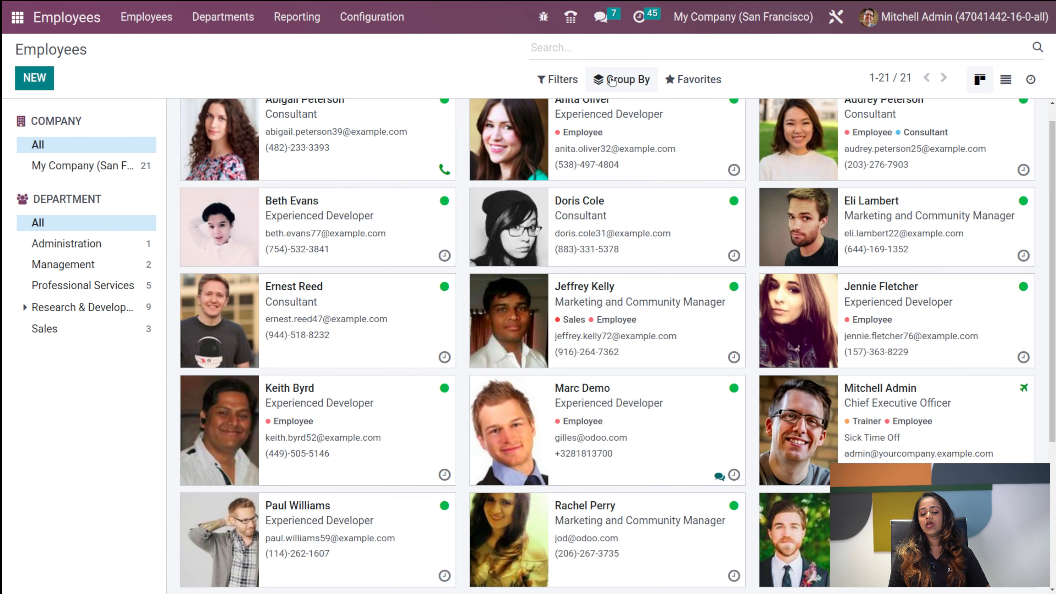
View the employee cards grouped by Skills, examine the expanded and folded skill columns, and clear the grouping
left_click(622, 79)
left_click(640, 188)
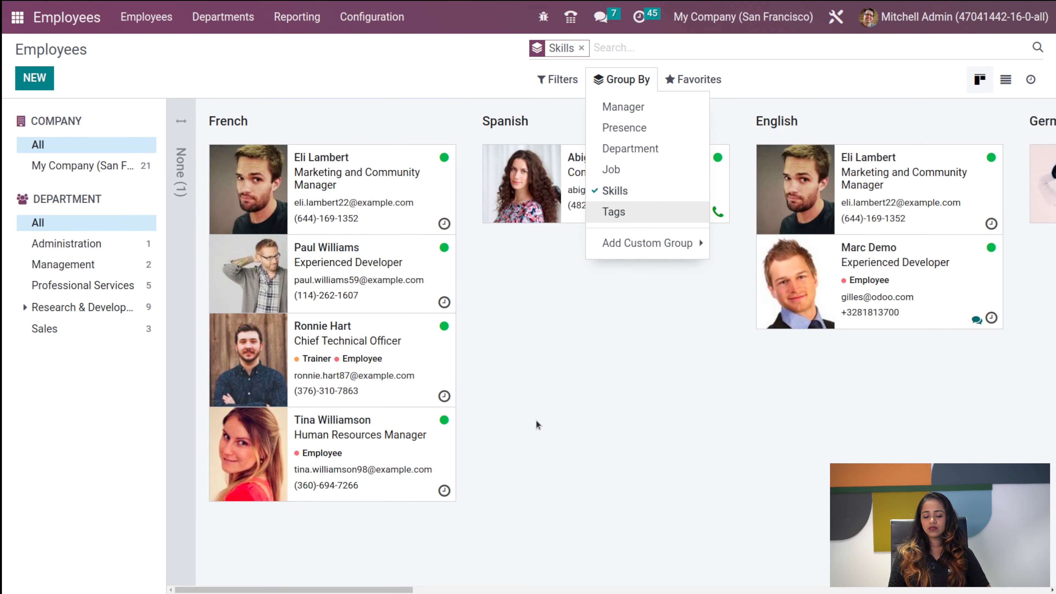
scroll(536, 420, "right", 5)
scroll(536, 420, "left", 6)
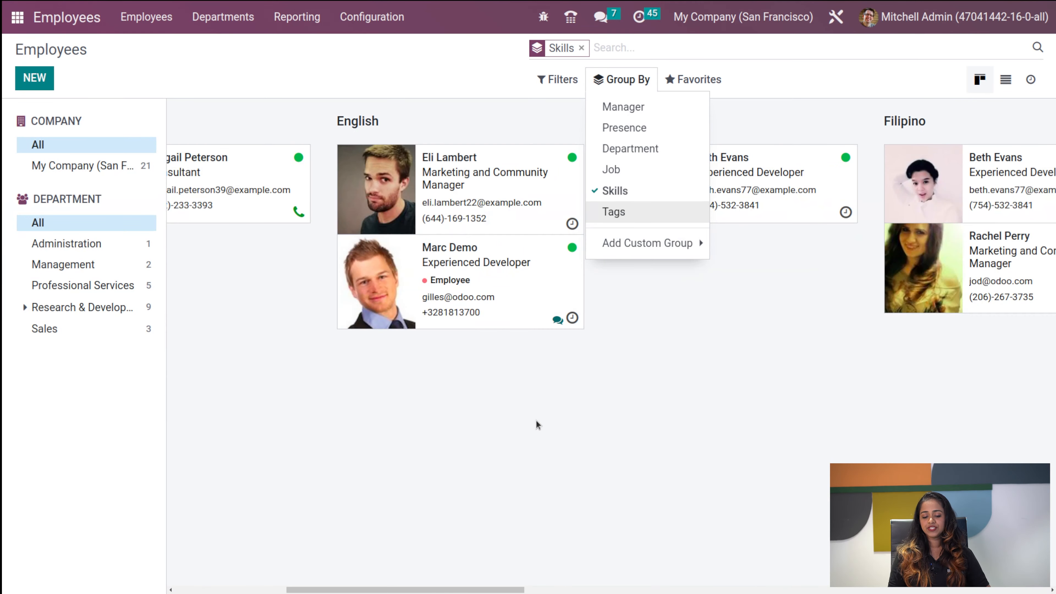
scroll(536, 420, "right", 2)
scroll(536, 424, "right", 5)
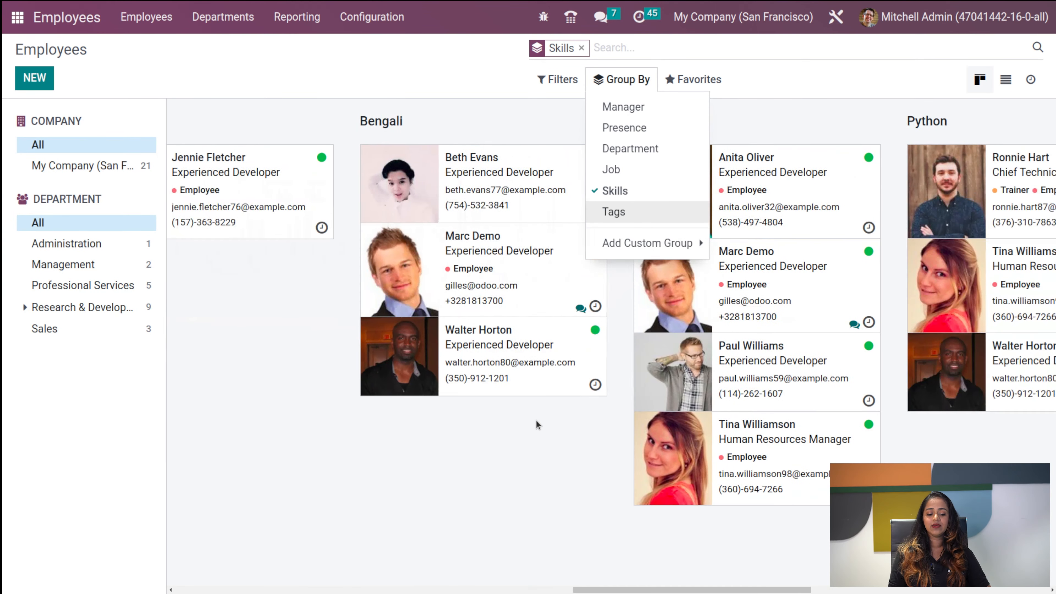
scroll(536, 425, "right", 4)
scroll(536, 422, "left", 1)
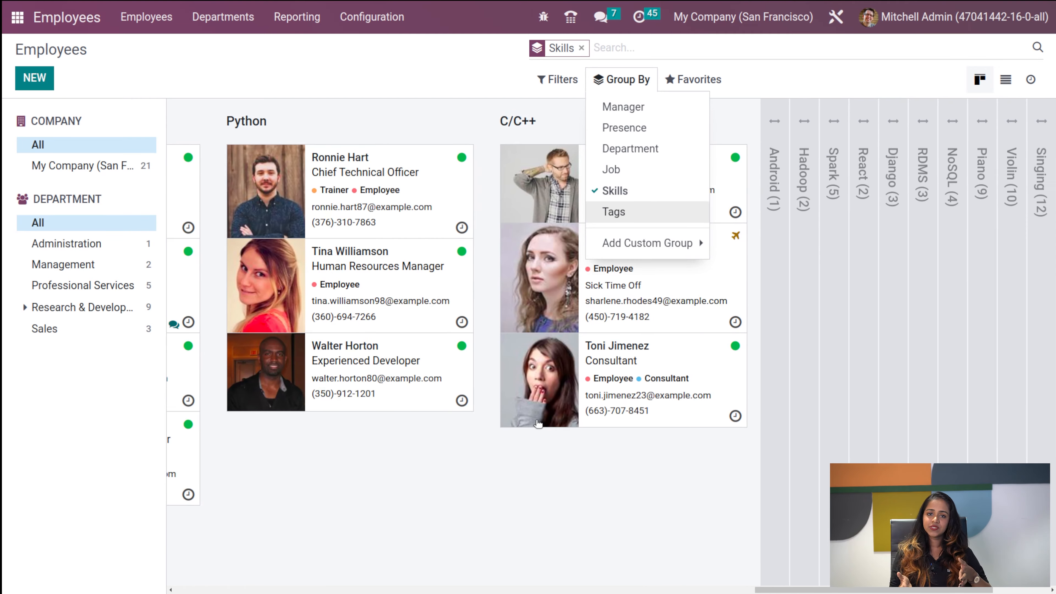
scroll(536, 422, "right", 4)
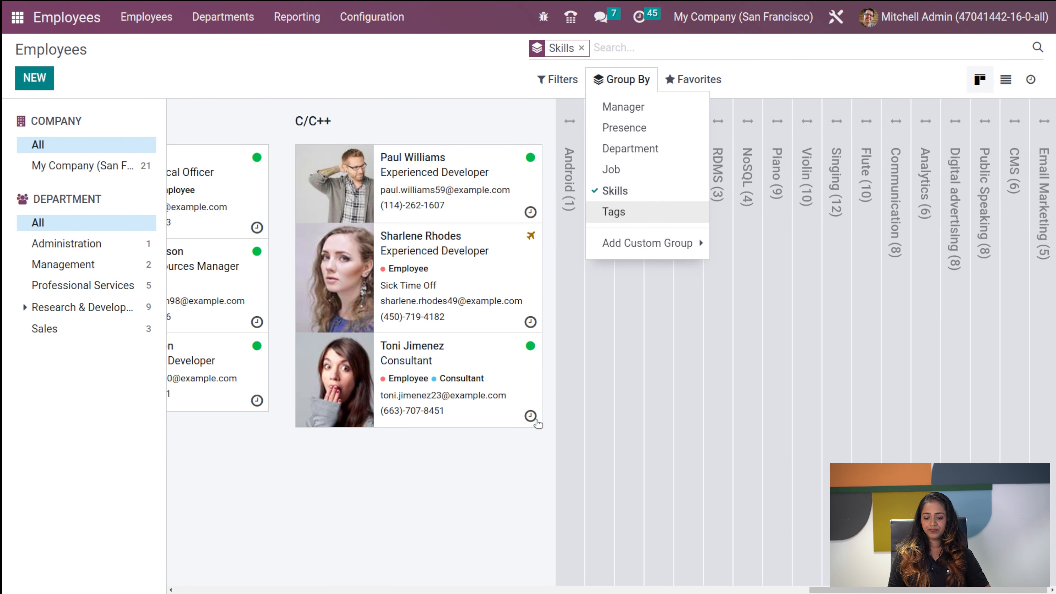
left_click(581, 48)
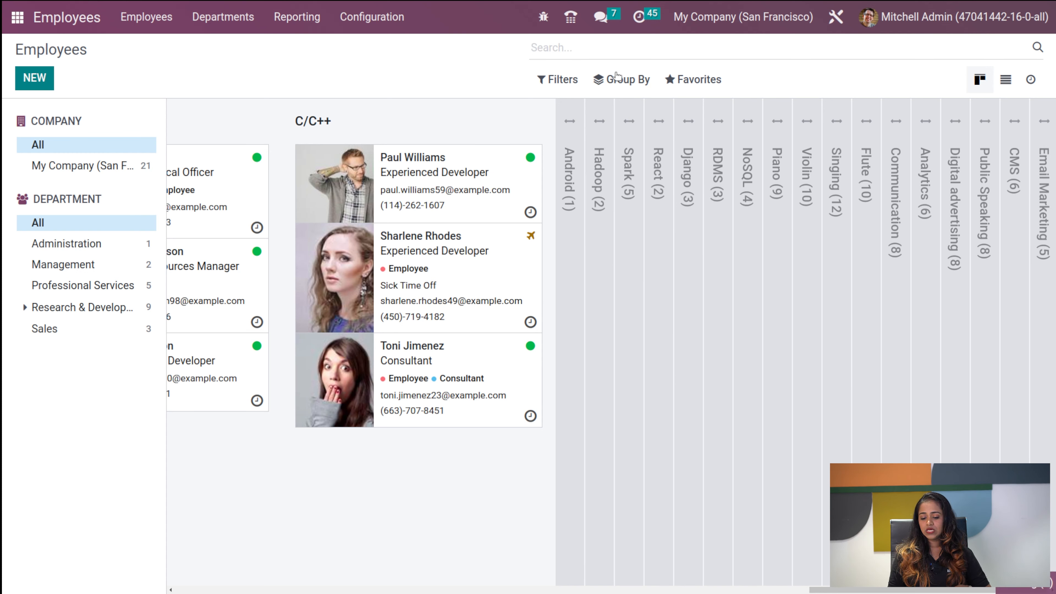
View the employee cards grouped by Tags, check the available filters, and clear the grouping
left_click(627, 91)
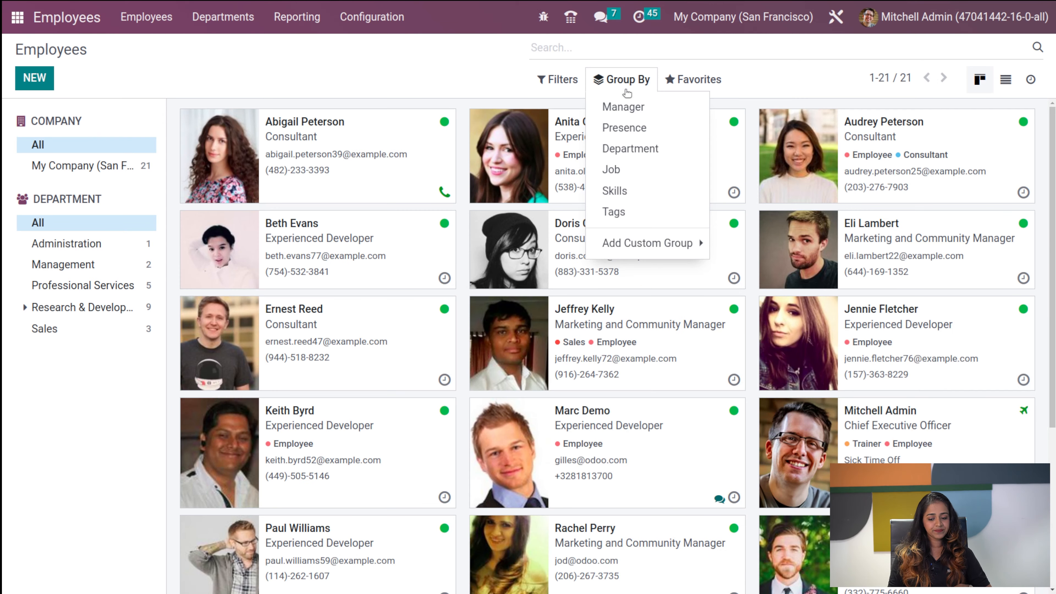
left_click(614, 213)
left_click(557, 79)
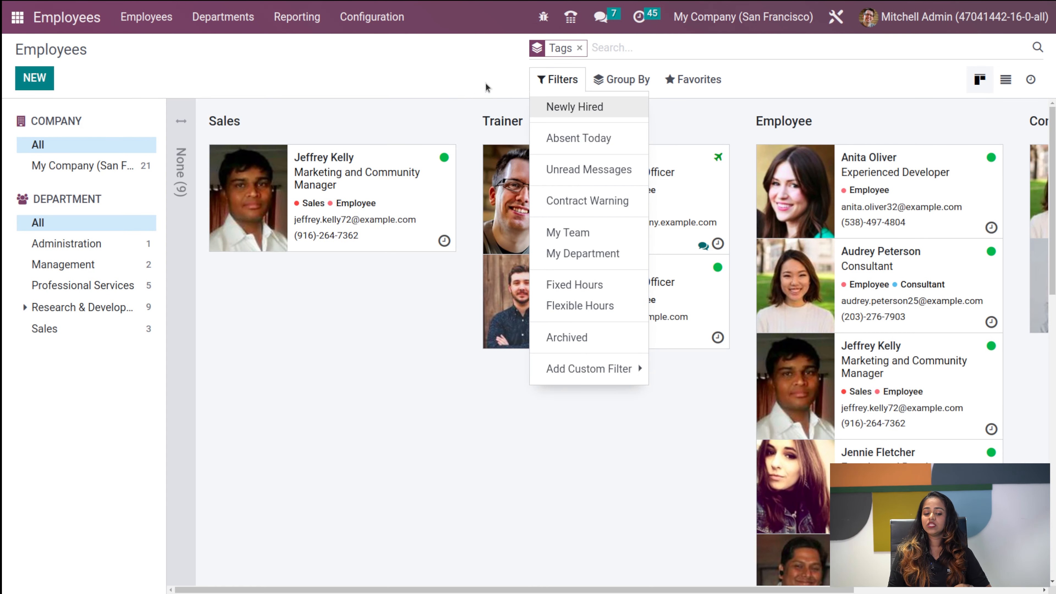
left_click(473, 85)
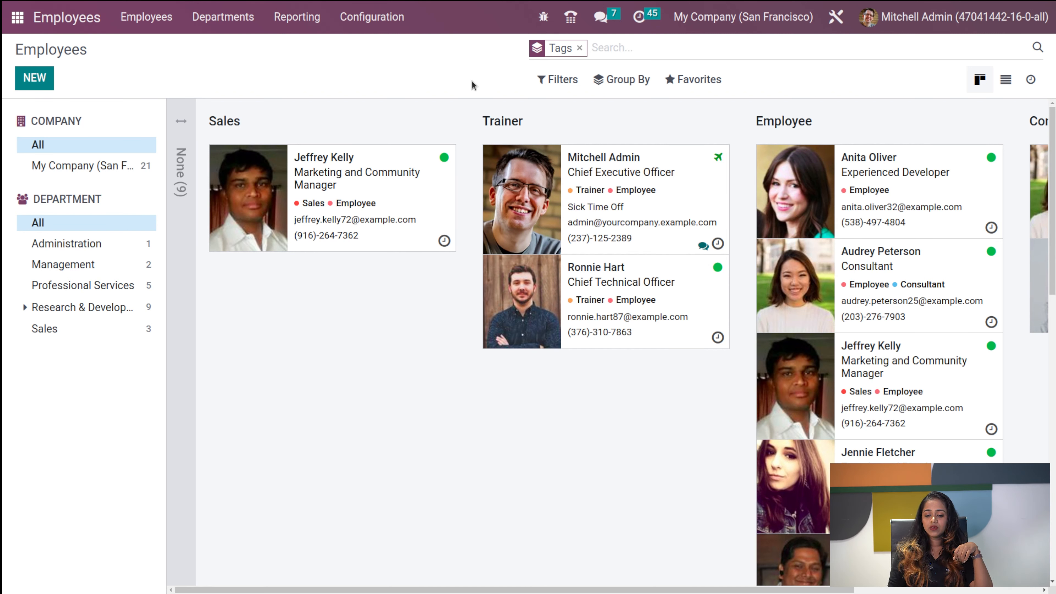
left_click(579, 48)
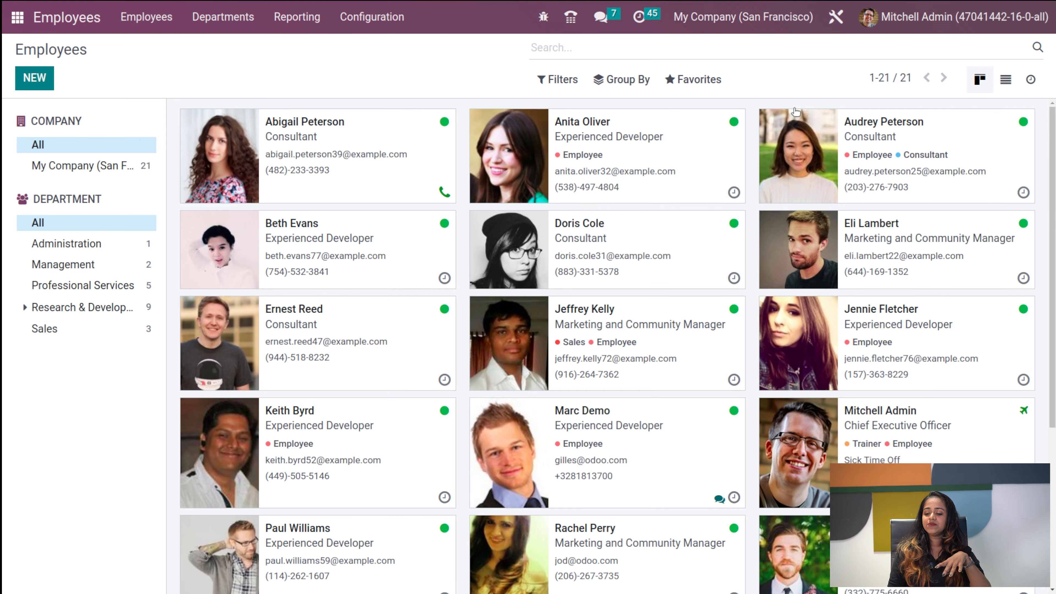
From the activity view, schedule an activity of type Meeting for an Experienced Developer and open the calendar for it
left_click(1031, 79)
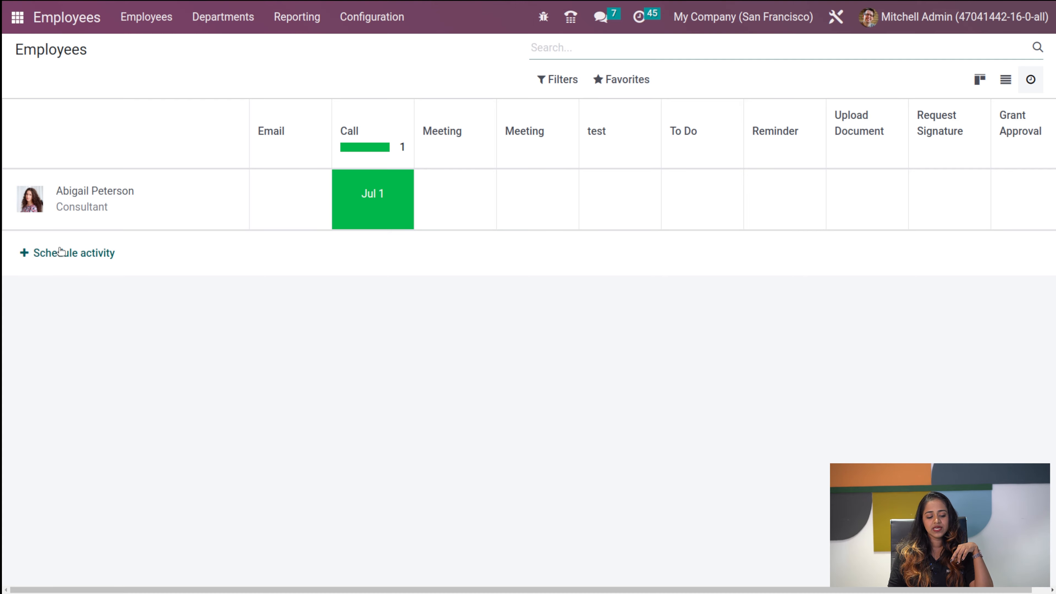
left_click(36, 258)
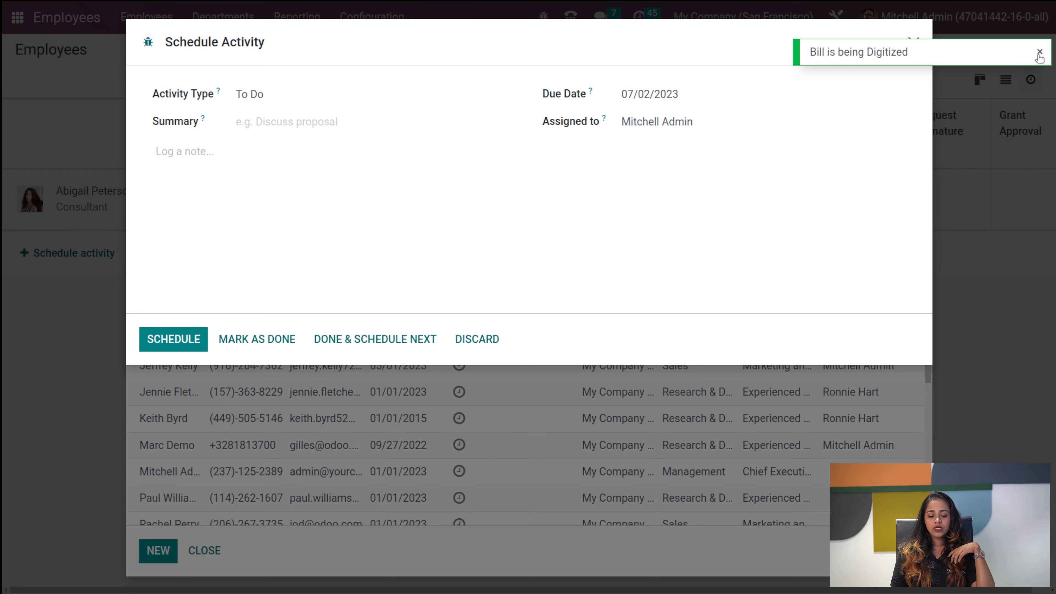
left_click(1038, 53)
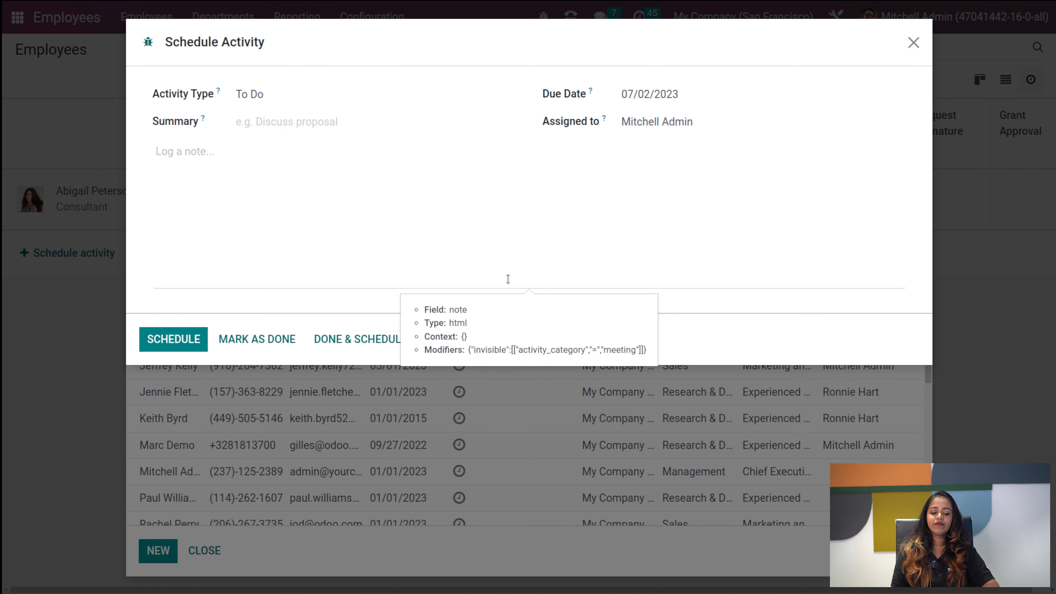
left_click(271, 97)
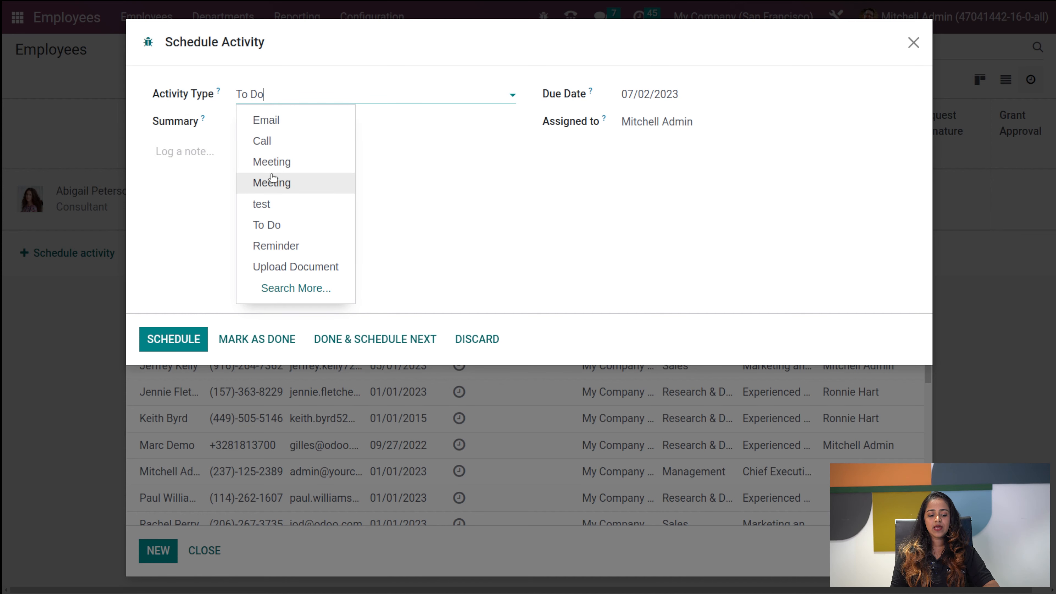
left_click(272, 163)
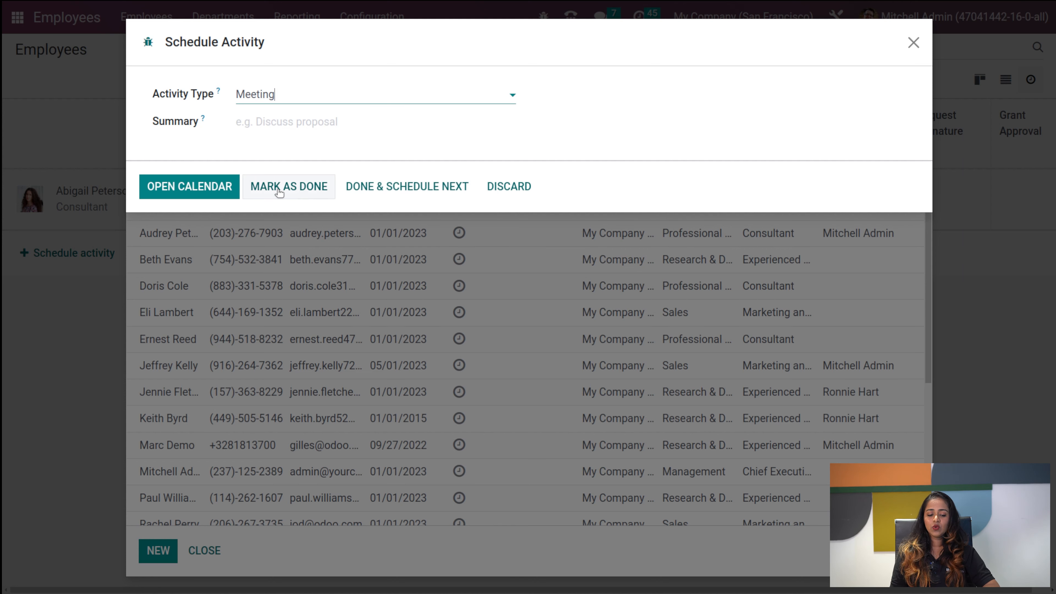
left_click(232, 192)
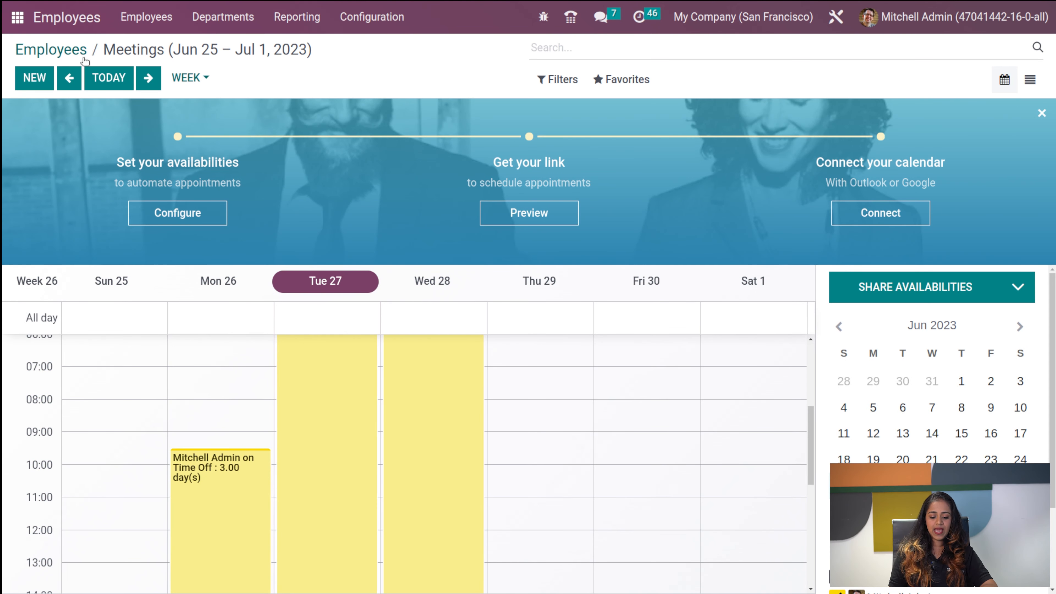
Look through the weekly Meetings calendar and return to the employees' activity view
scroll(342, 477, "down", 5)
scroll(342, 478, "up", 8)
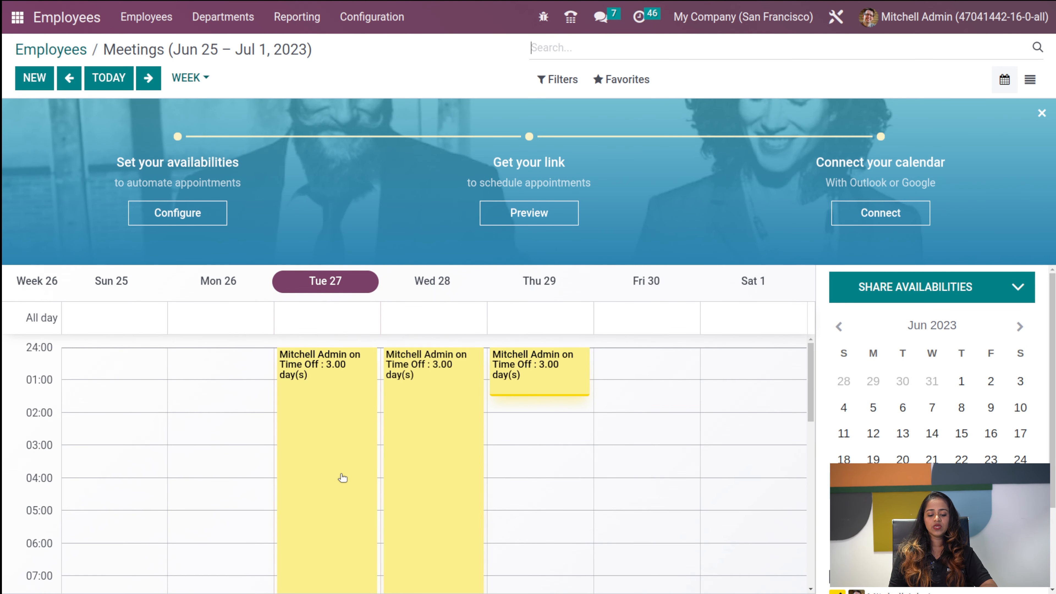
scroll(339, 576, "down", 5)
scroll(339, 577, "up", 5)
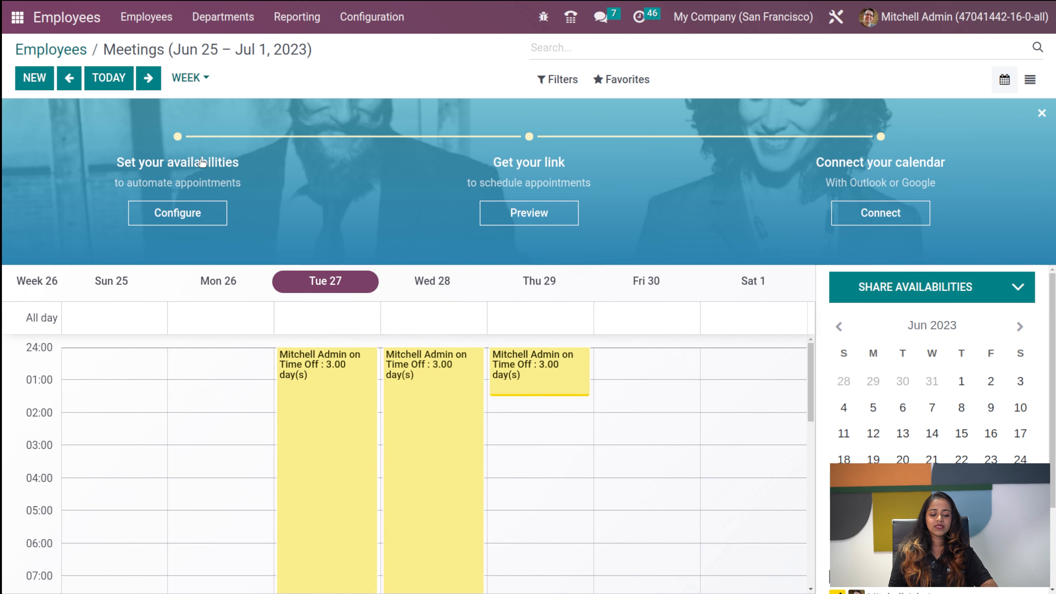
left_click(58, 58)
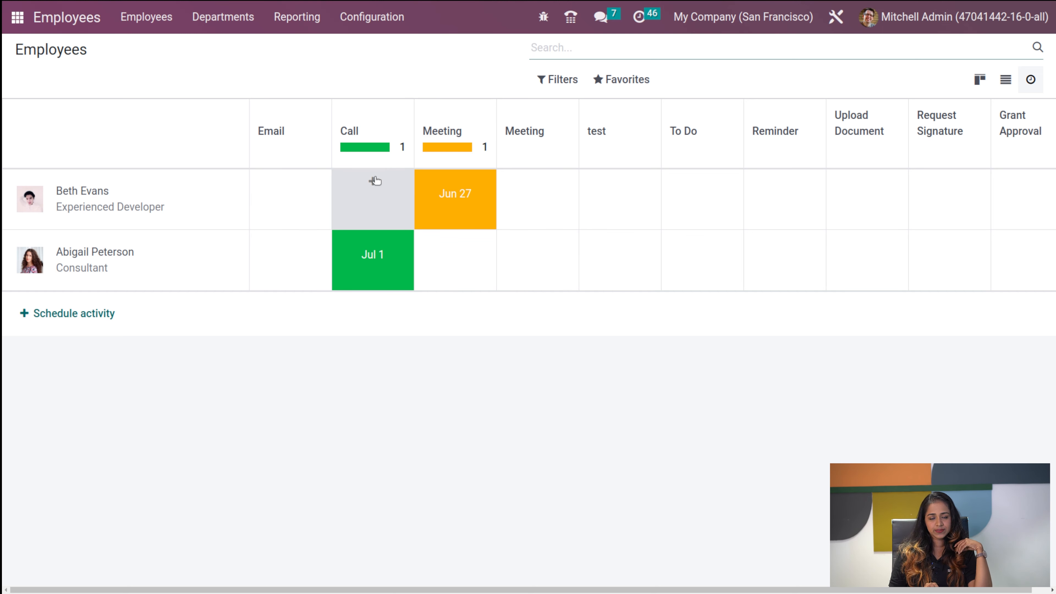
Schedule a Call activity for the Experienced Developer with due date 07/01/2023 and save it
left_click(375, 180)
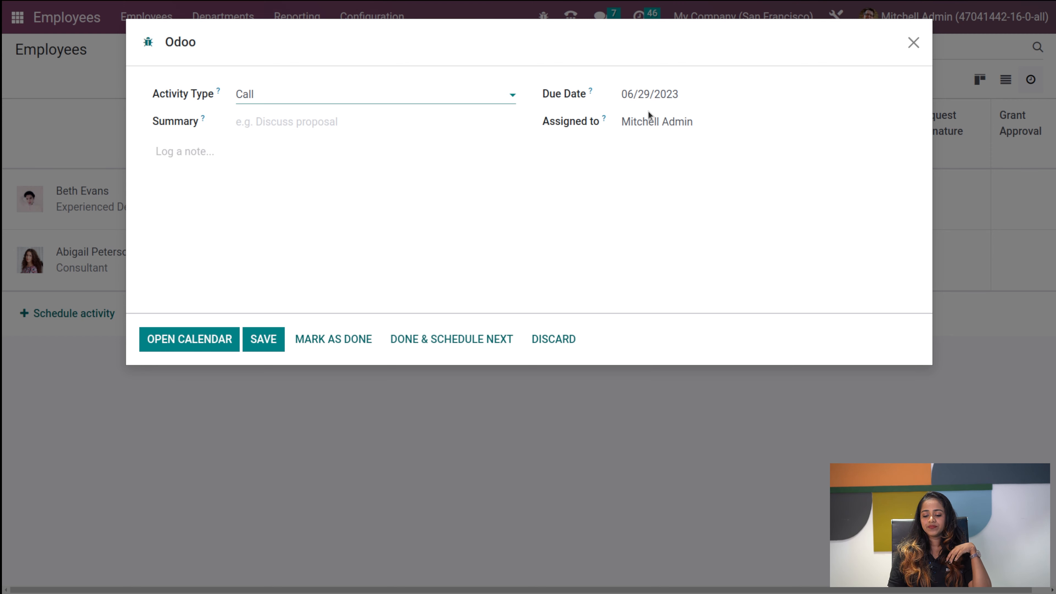
left_click(638, 99)
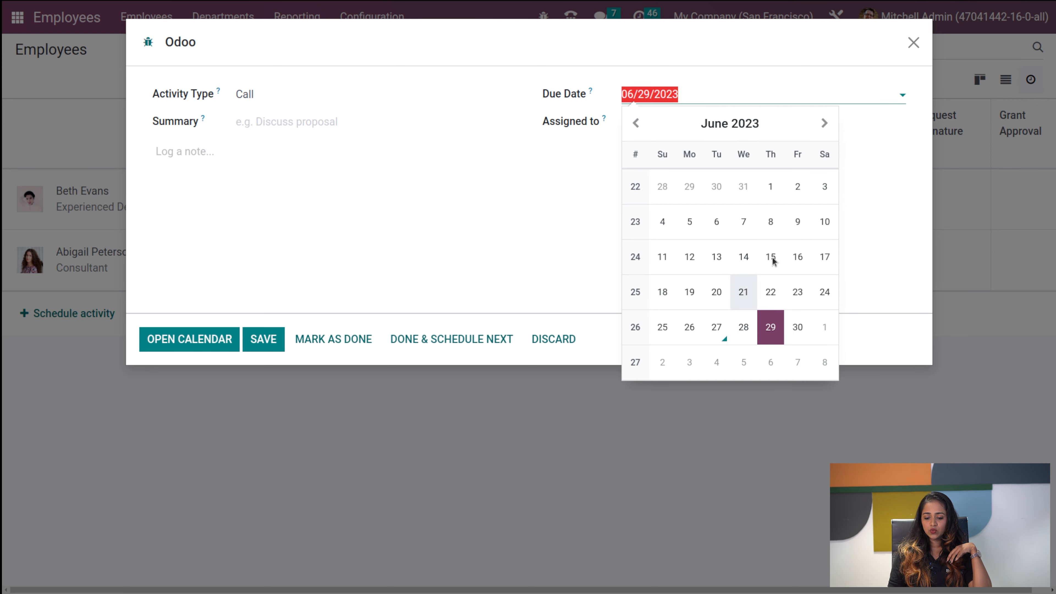
left_click(825, 328)
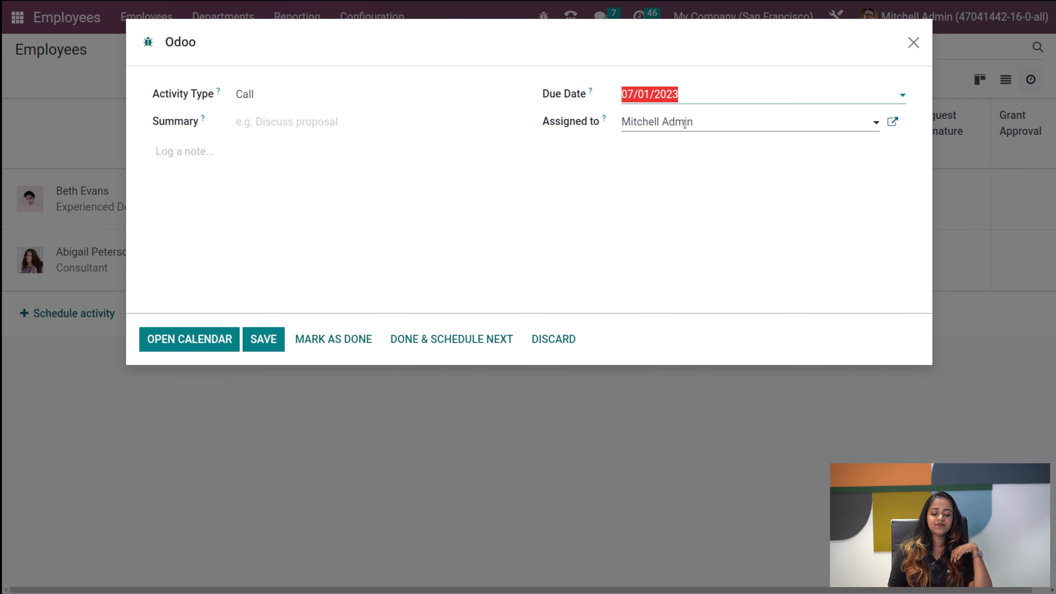
left_click(267, 341)
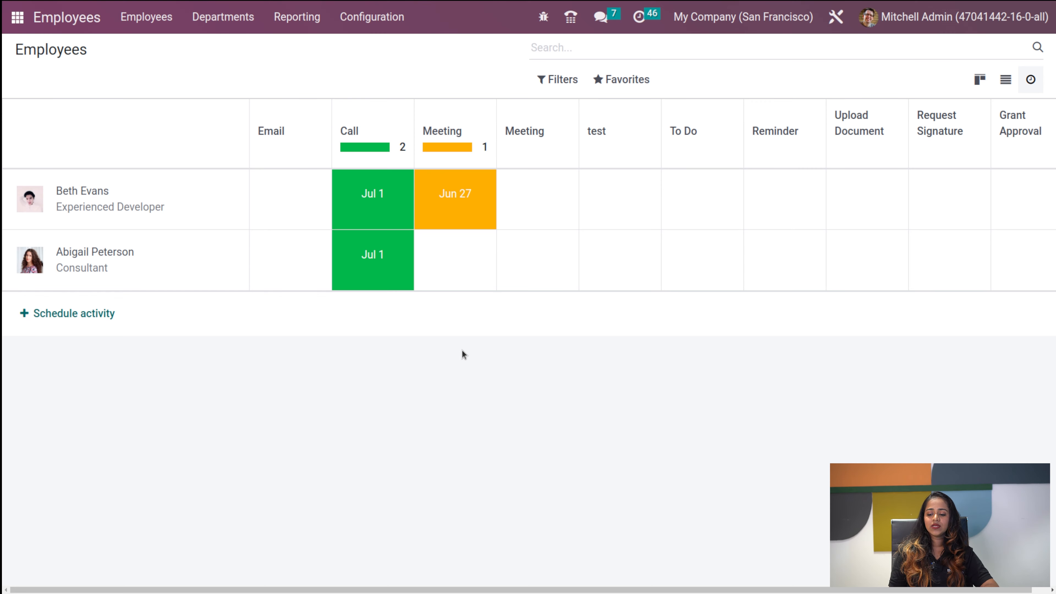
Return to the employee cards, start a new employee record, and enter the employee's name
left_click(975, 81)
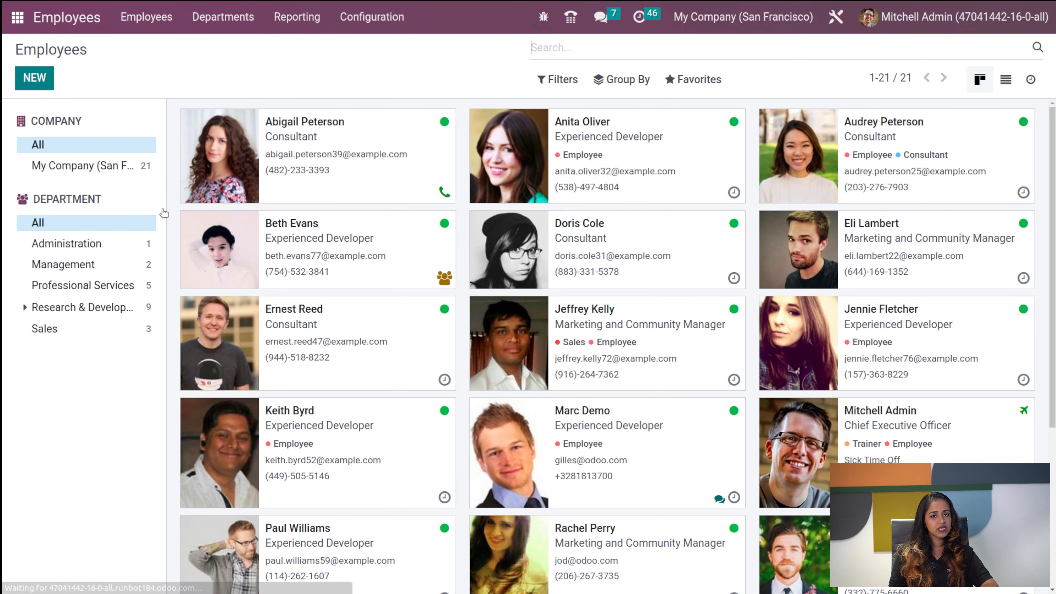
left_click(22, 75)
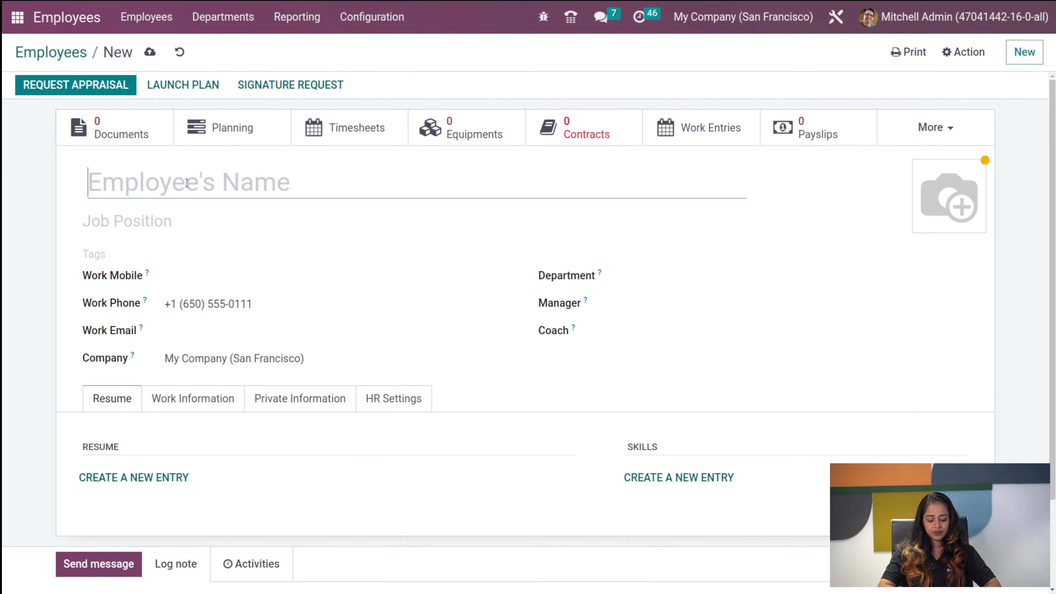
type("JOhn")
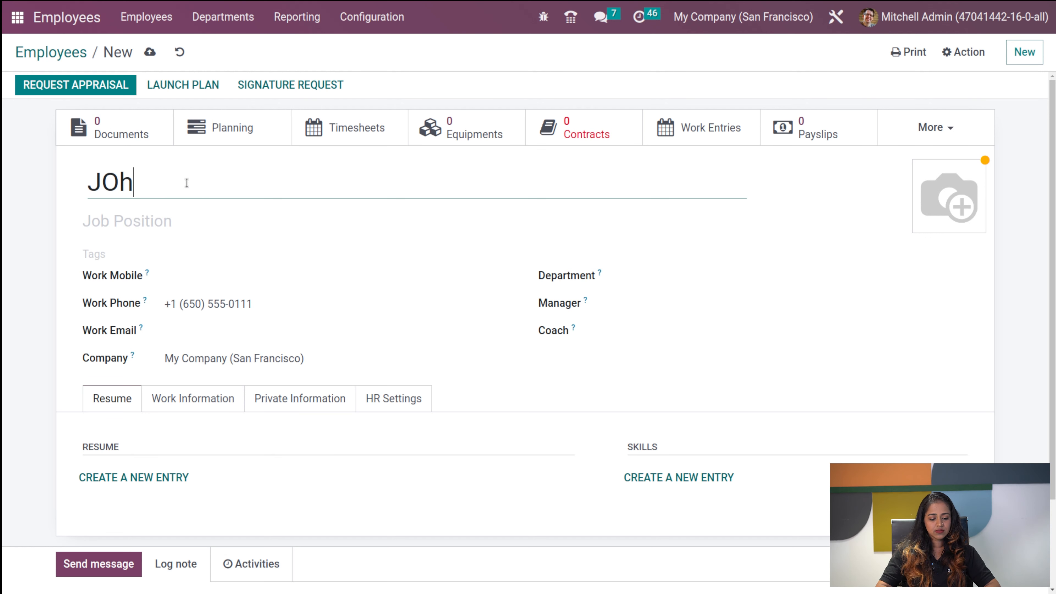
key("BackSpace")
key("BackSpace")
key("BackSpace")
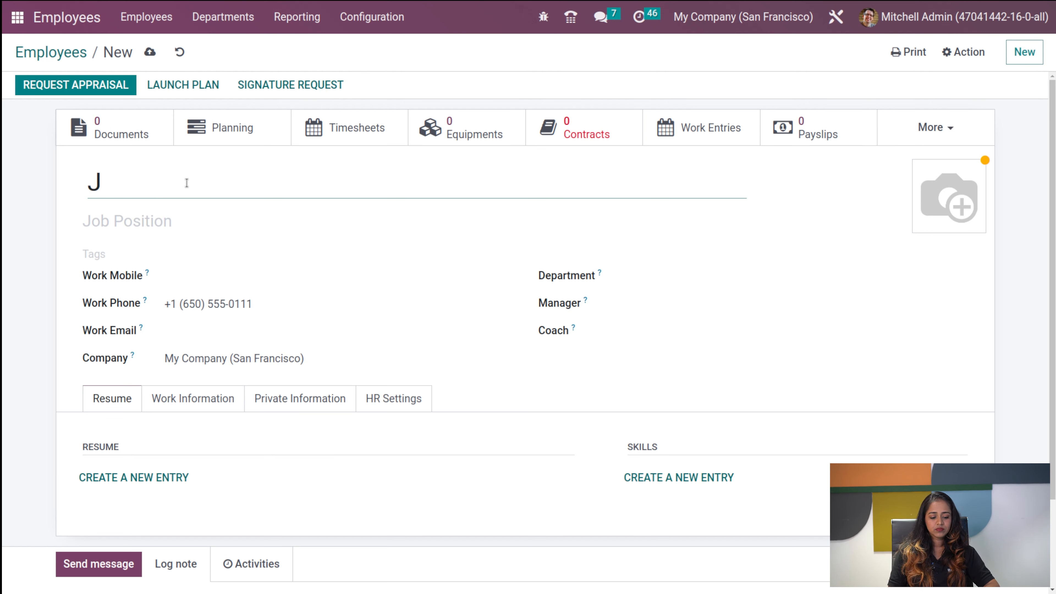
type("ohn")
Enter Sales Manager as the new employee's job position
left_click(164, 229)
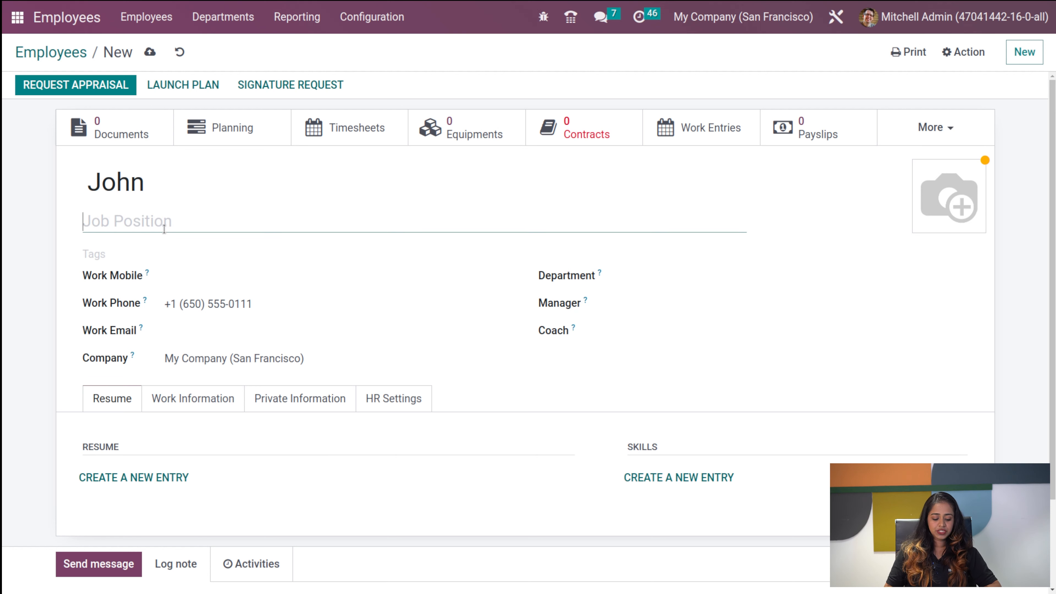
type("salw")
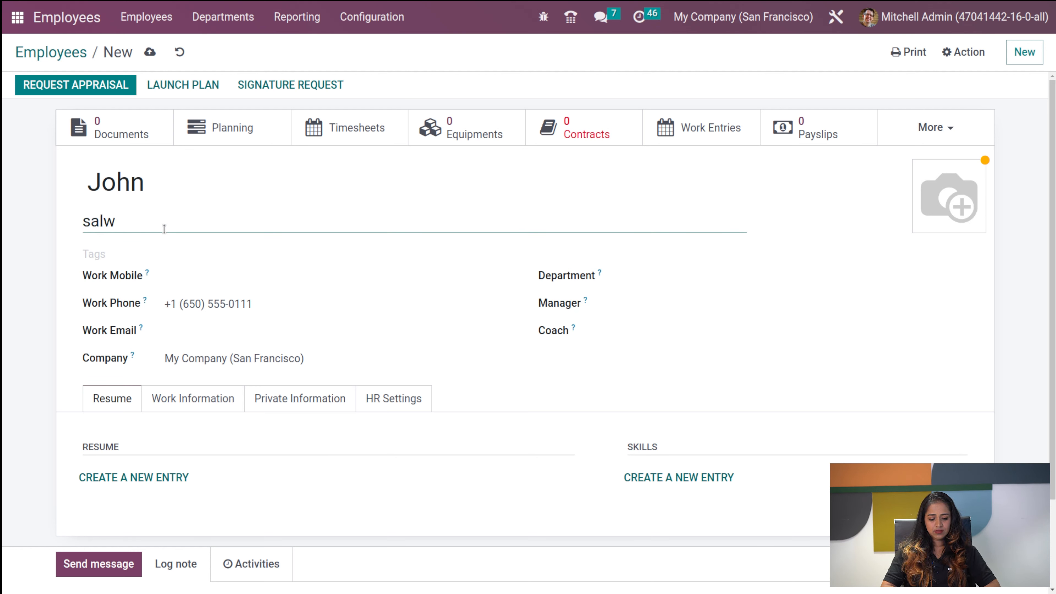
key("BackSpace")
type("es Manag")
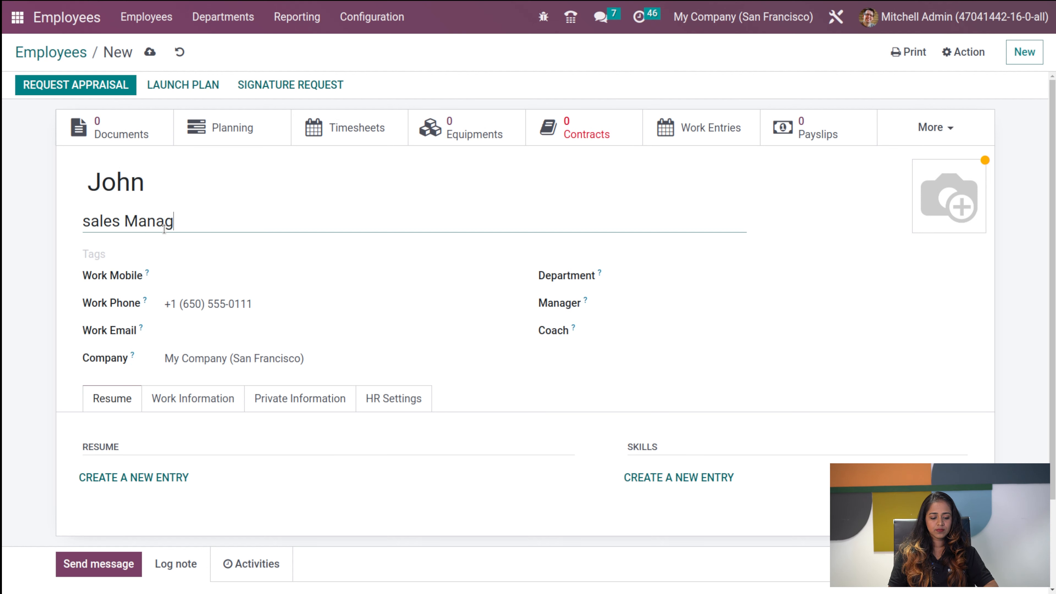
type("er")
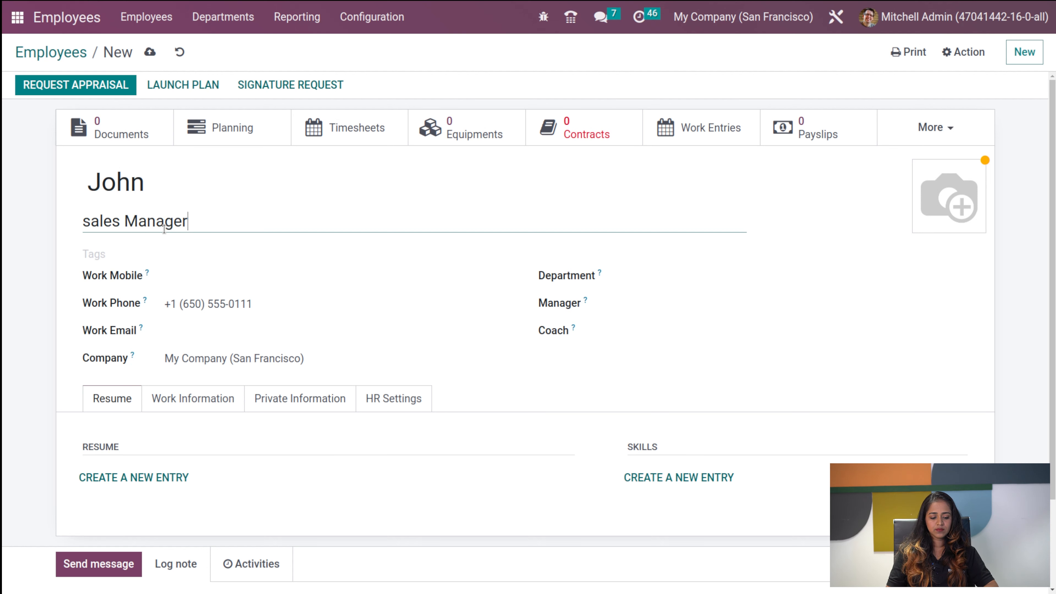
left_click(92, 216)
key("BackSpace")
type("S")
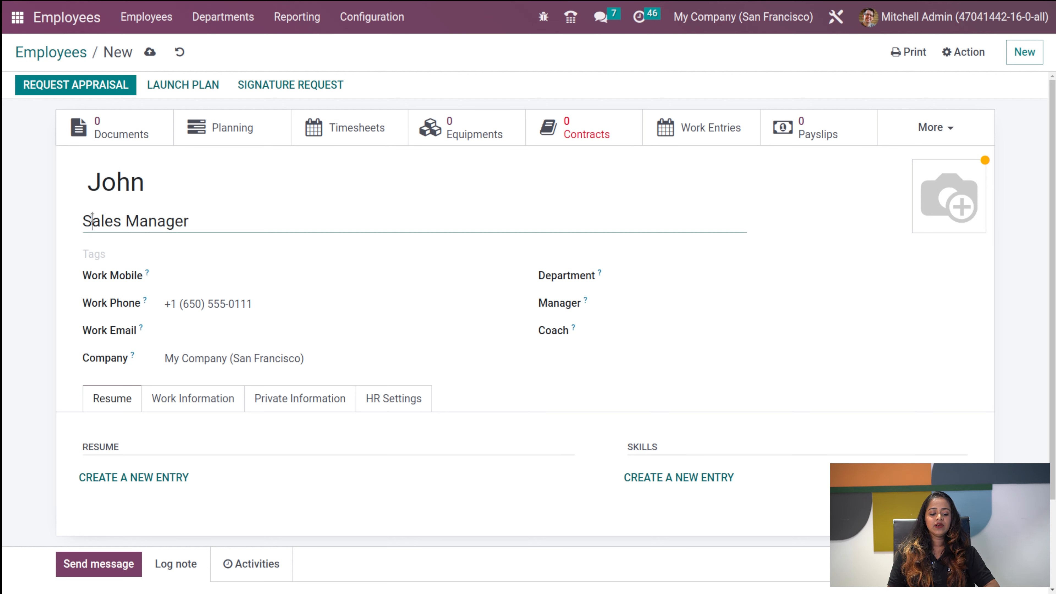
Add the Sales tag to the new employee and set the department to Sales
left_click(132, 253)
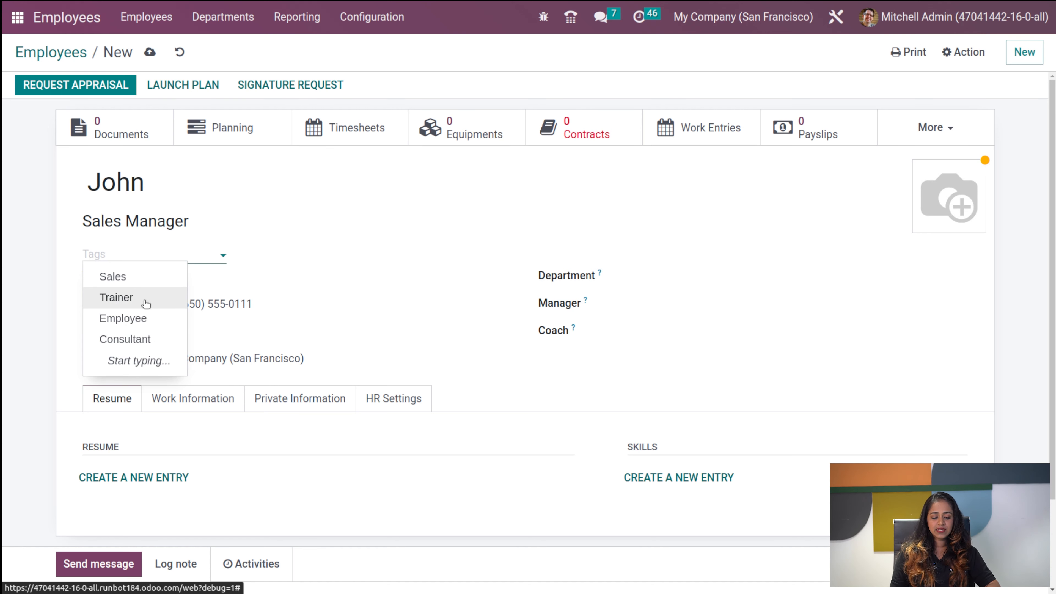
left_click(139, 274)
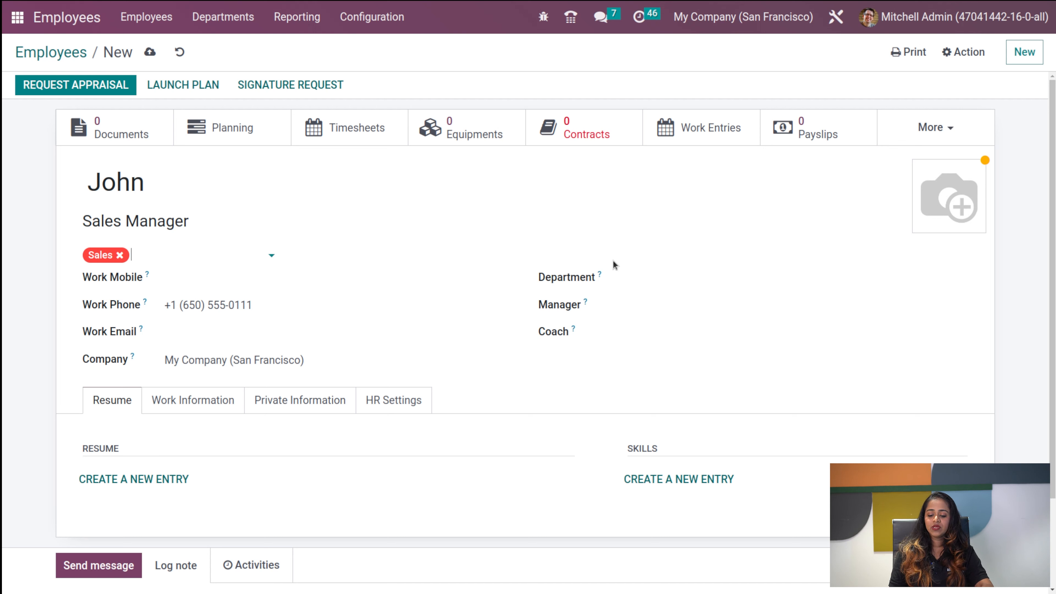
left_click(750, 282)
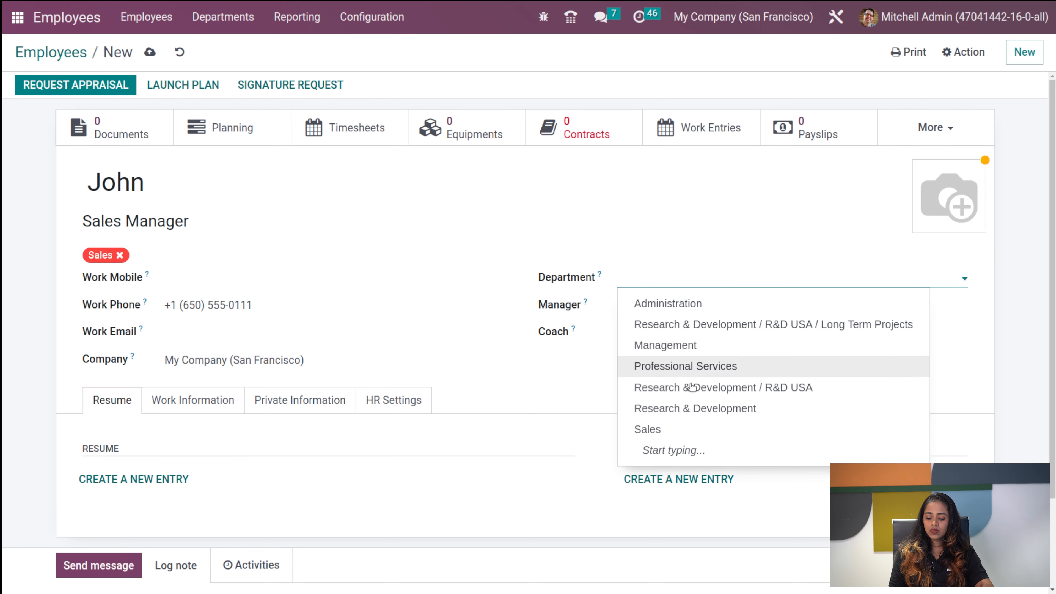
left_click(664, 428)
Assign the second suggested employee as the new employee's manager
left_click(630, 307)
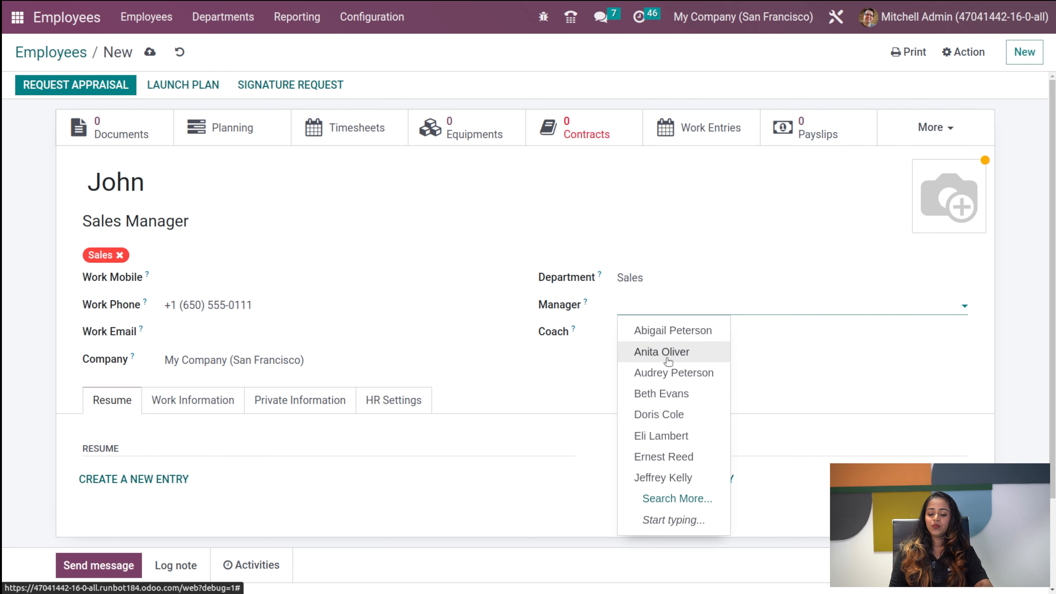
right_click(656, 350)
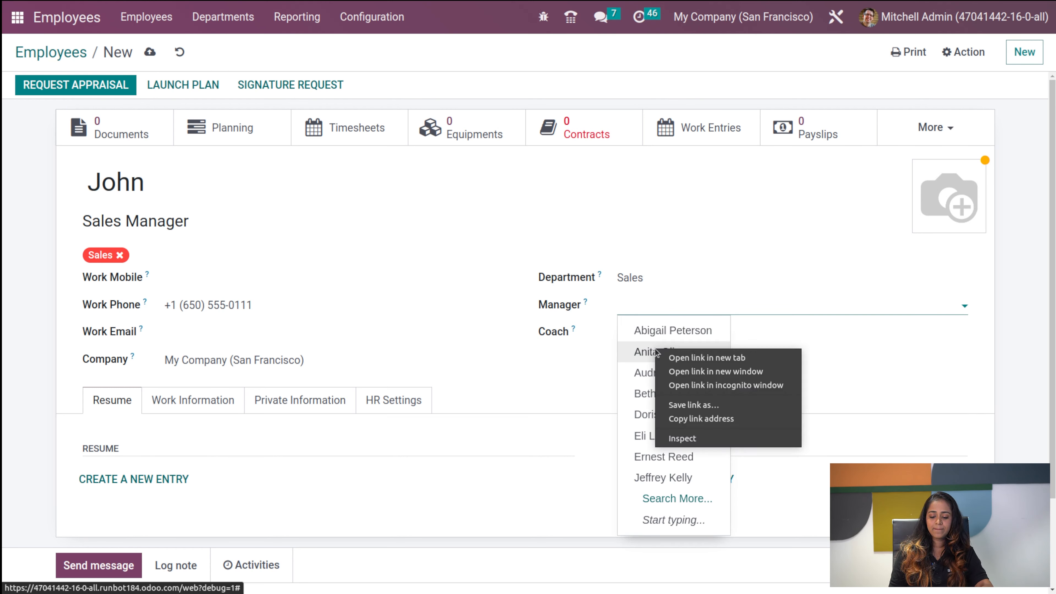
key("Escape")
left_click(655, 352)
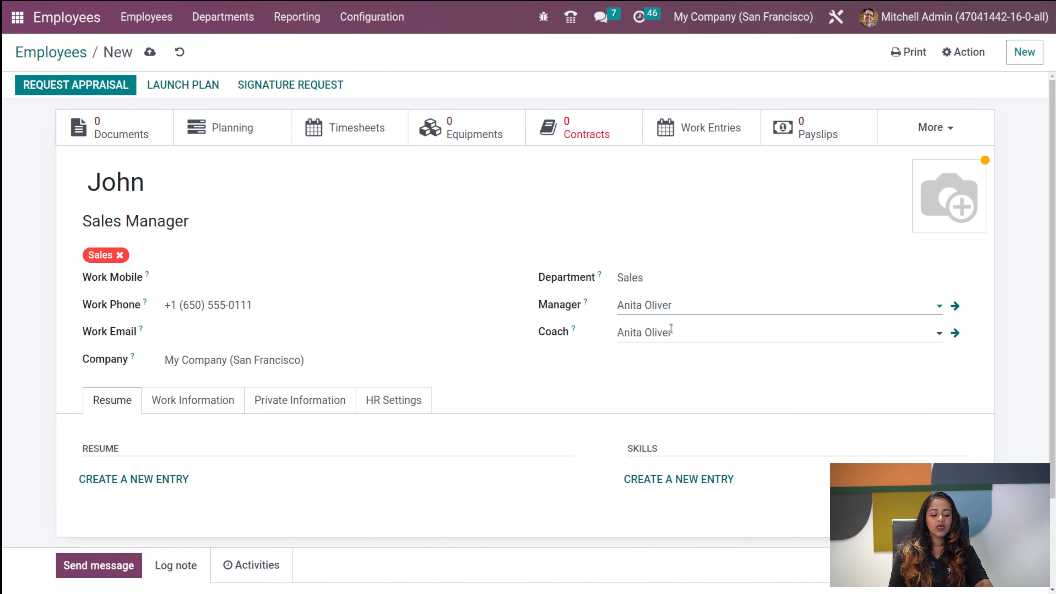
Add a Languages skill to the employee's resume: English at level C2 (100%), and save it
scroll(286, 441, "down", 3)
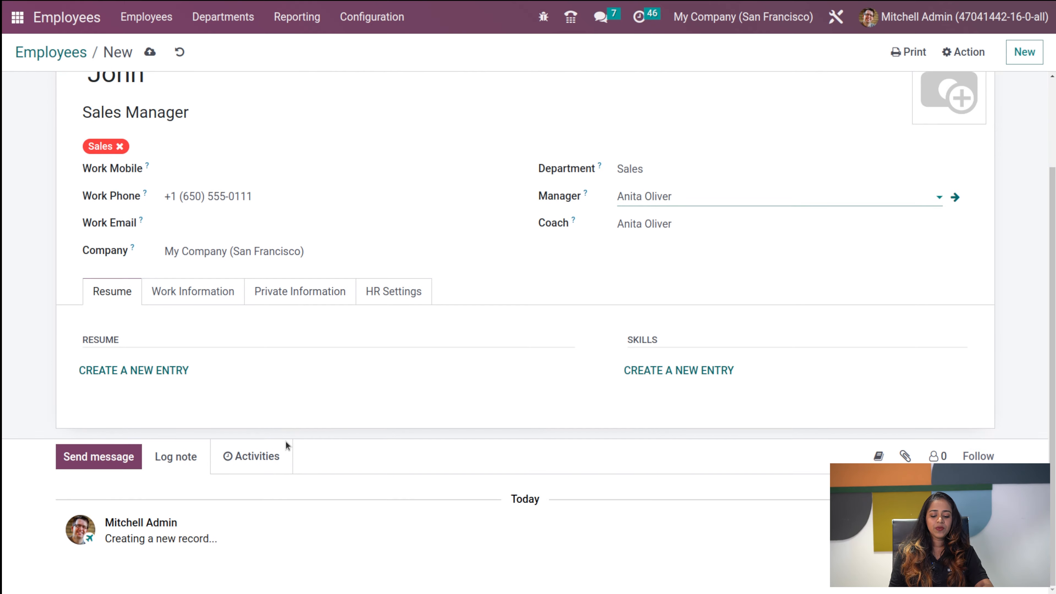
scroll(286, 441, "up", 2)
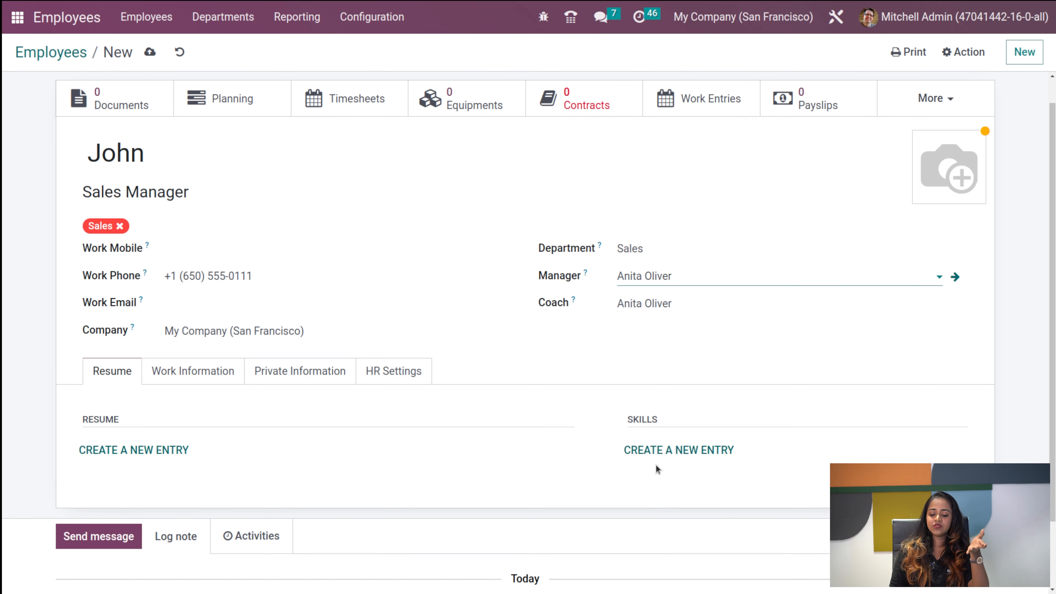
left_click(655, 455)
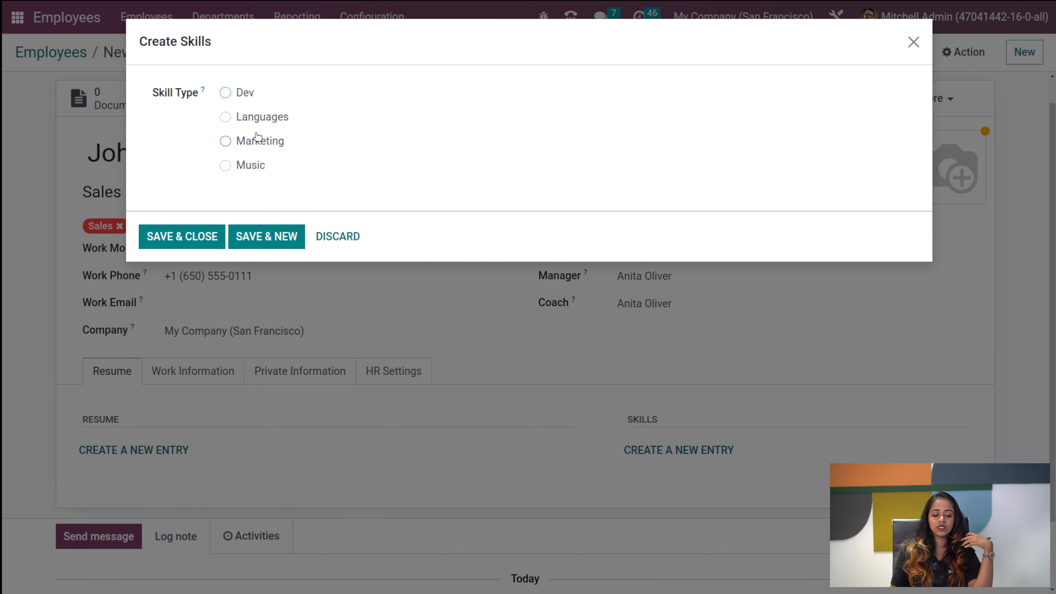
left_click(225, 117)
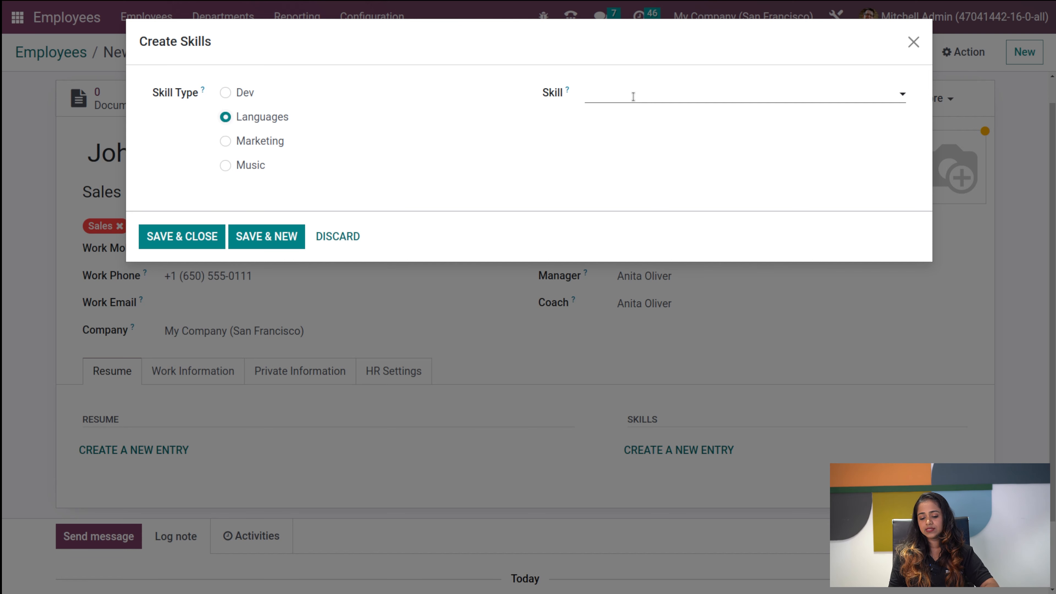
left_click(632, 95)
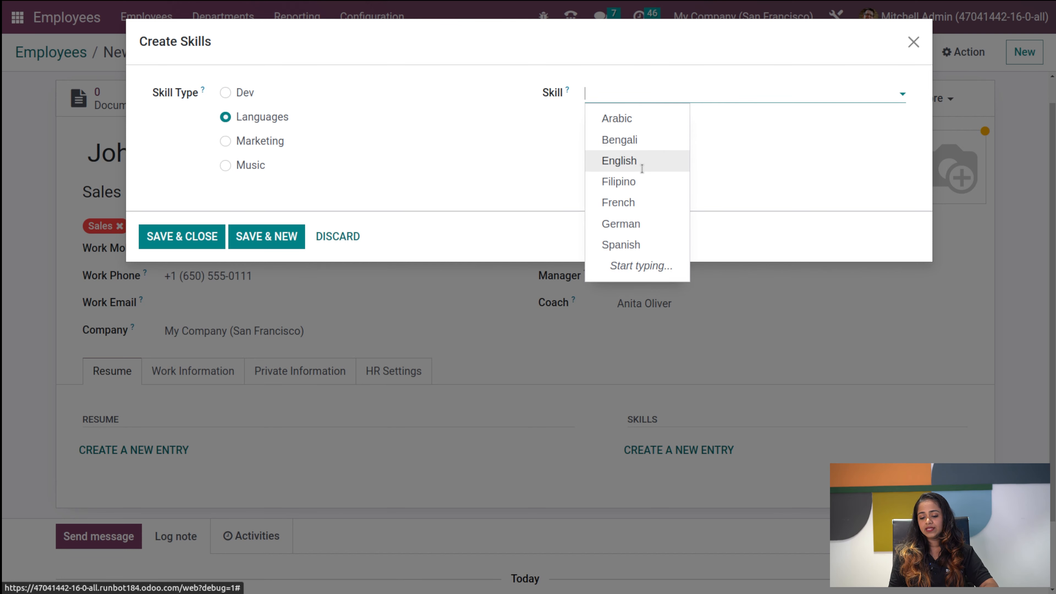
left_click(641, 164)
left_click(640, 122)
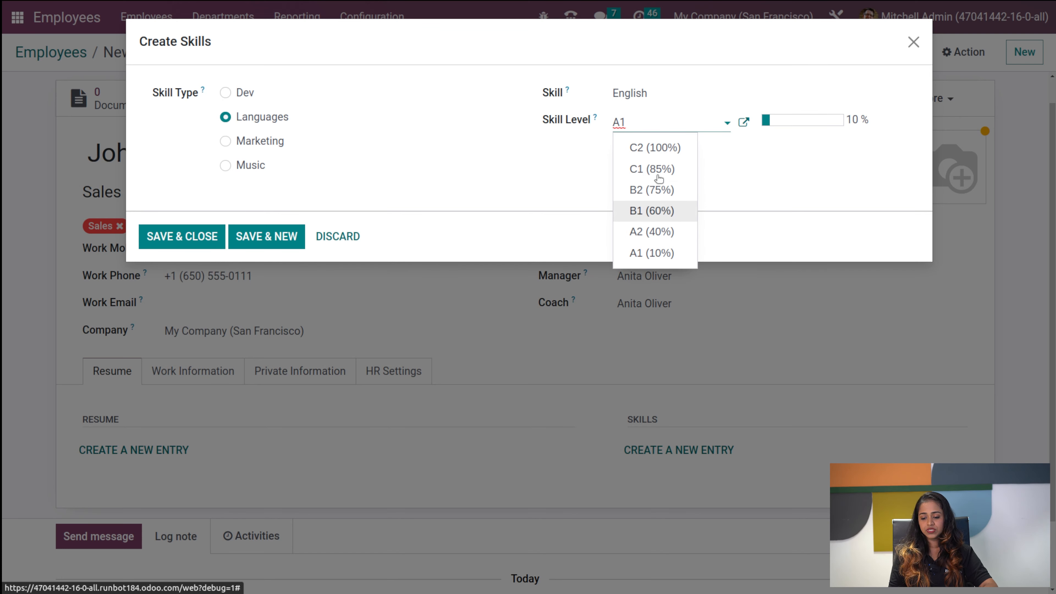
left_click(653, 159)
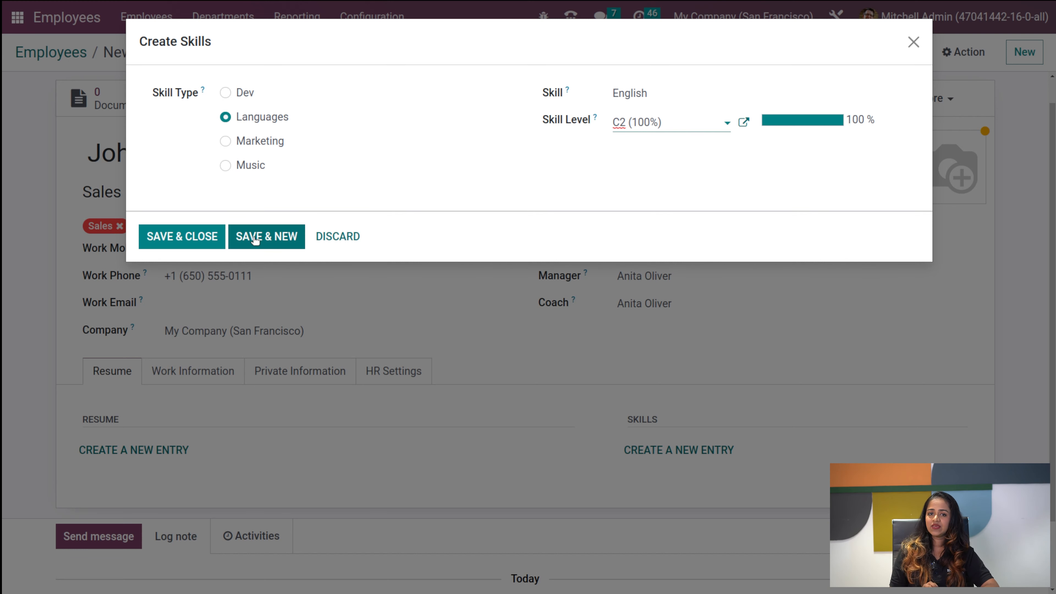
left_click(192, 240)
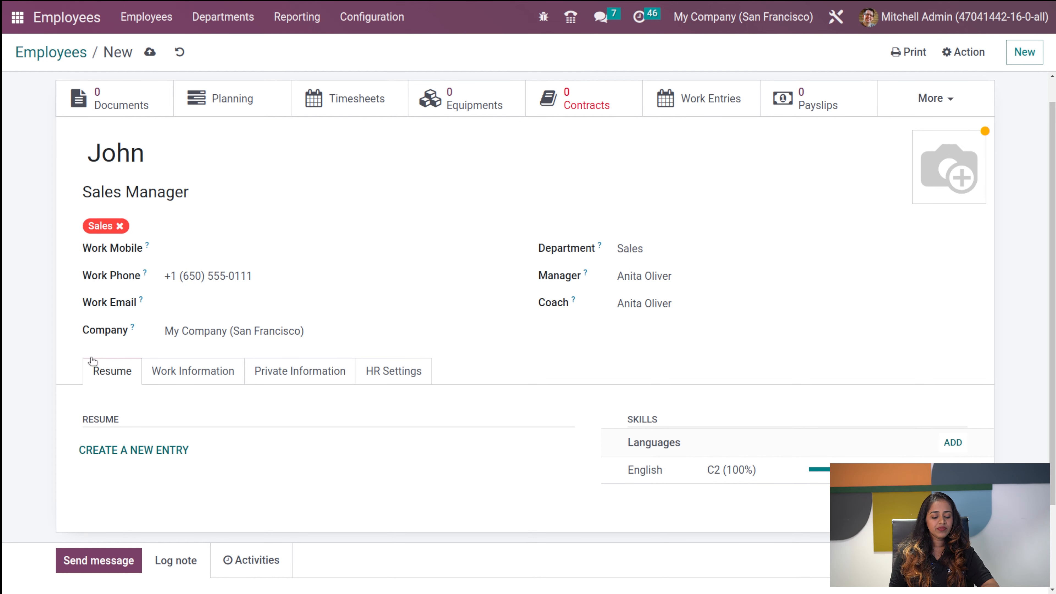
In the employee's work information, set the administrator user as Expense, Time Off and Timesheet approver
left_click(215, 376)
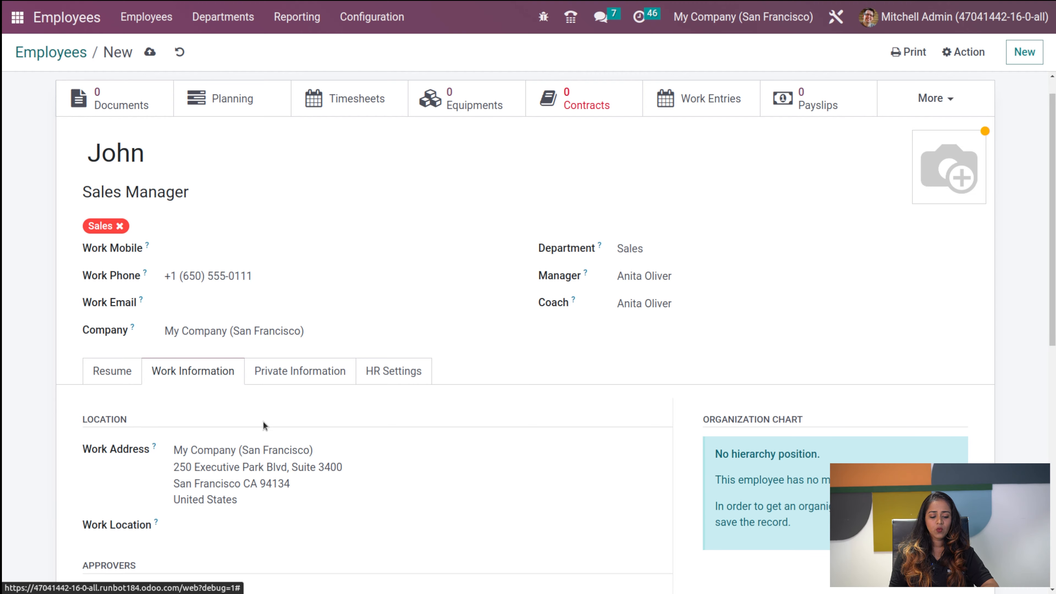
scroll(264, 425, "down", 5)
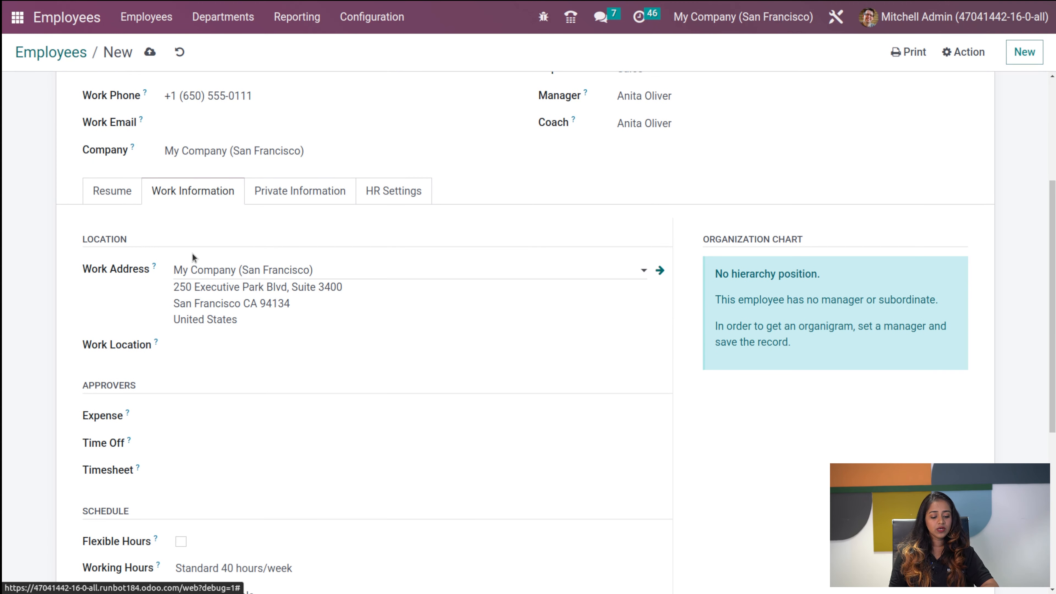
scroll(210, 363, "down", 8)
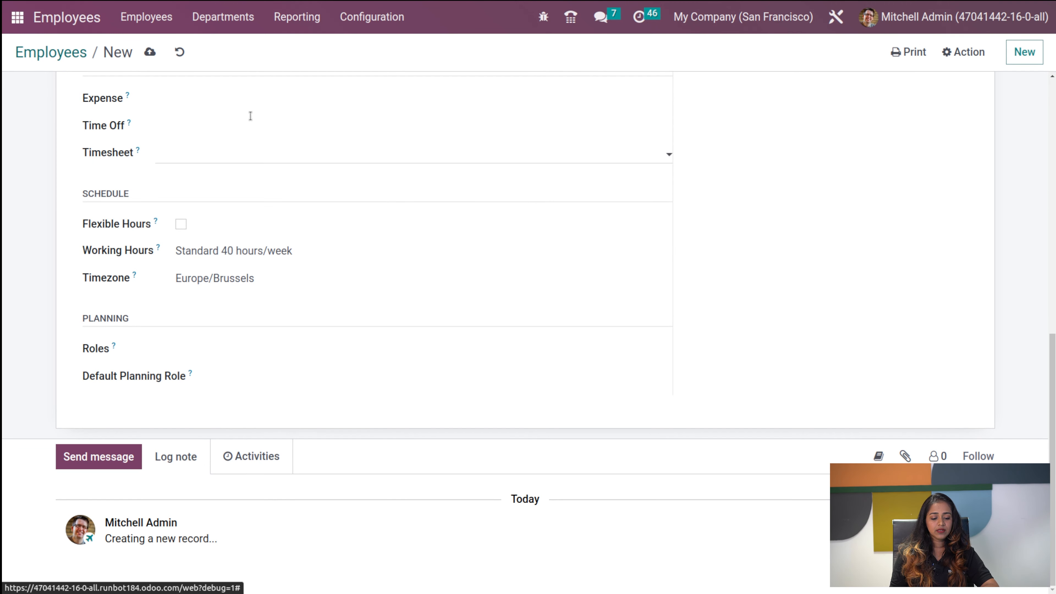
scroll(198, 93, "up", 4)
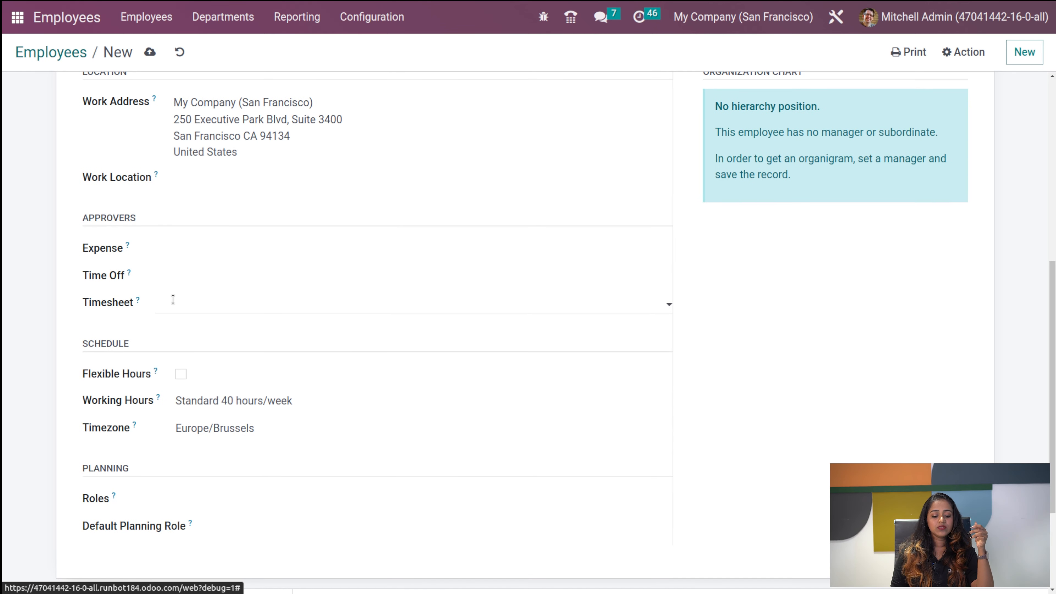
left_click(219, 252)
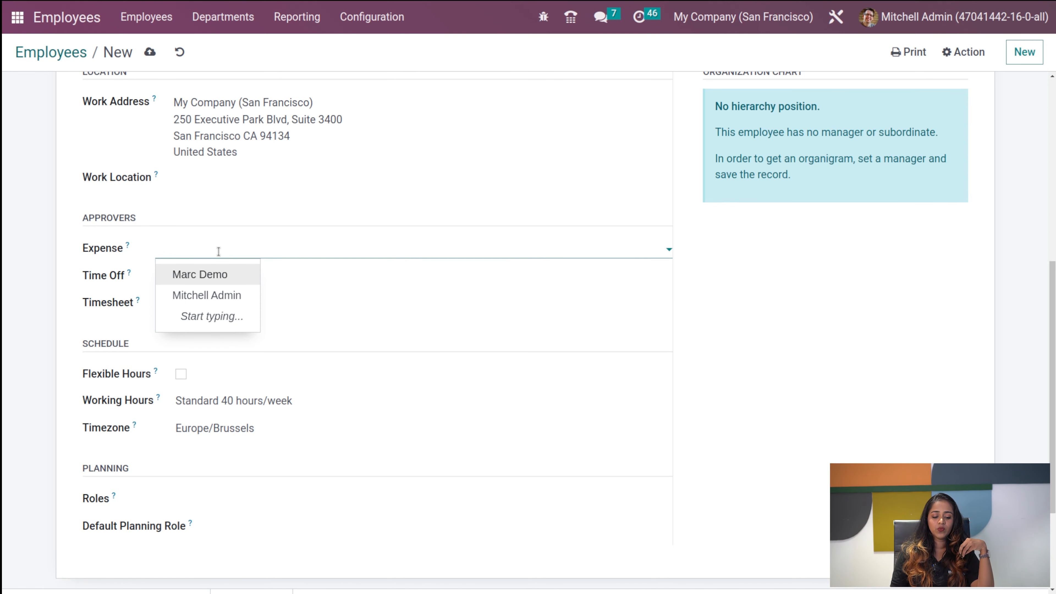
left_click(235, 291)
left_click(210, 278)
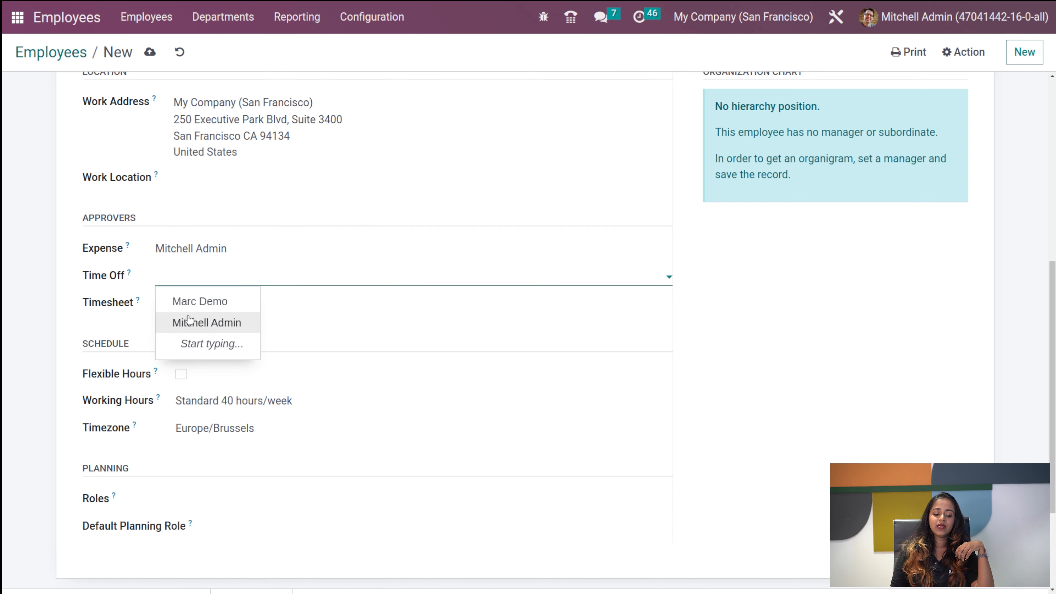
left_click(195, 321)
left_click(195, 308)
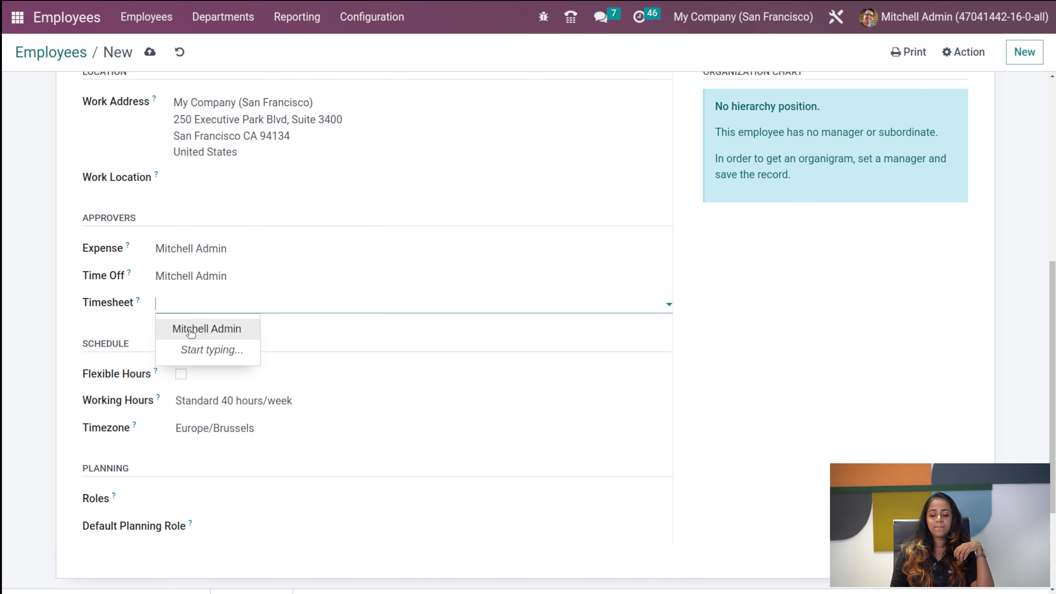
left_click(196, 328)
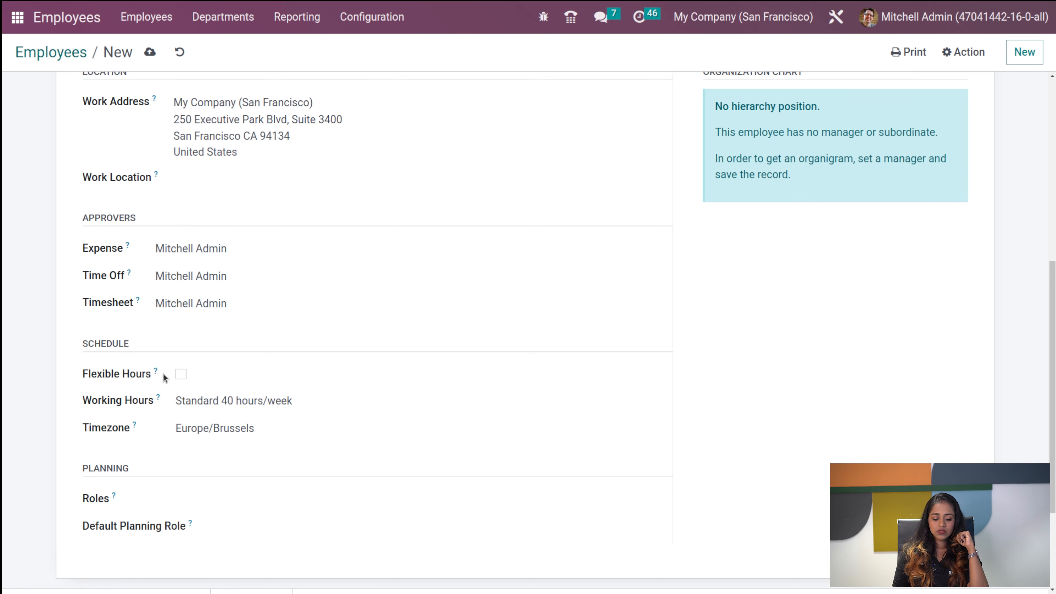
Try the Flexible Hours option in the employee's schedule, switch it back off, and look through the available planning roles
left_click(179, 375)
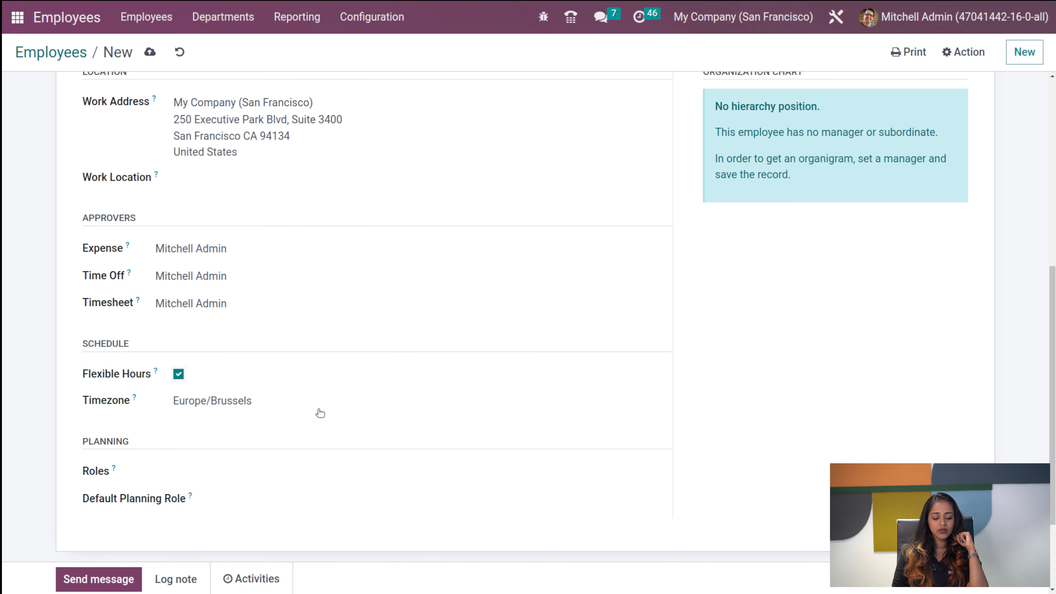
left_click(179, 374)
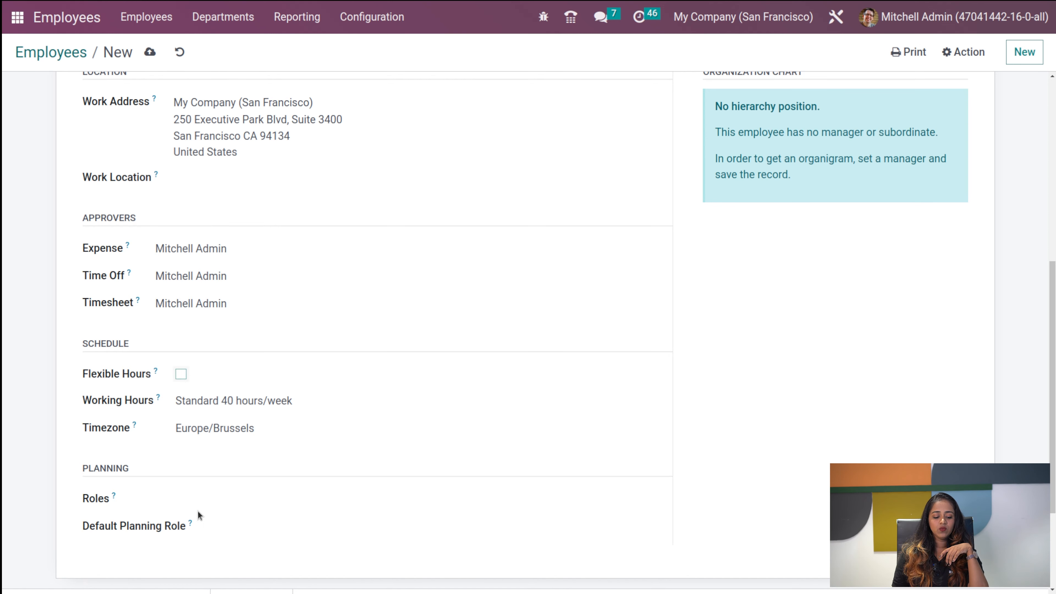
scroll(198, 511, "down", 2)
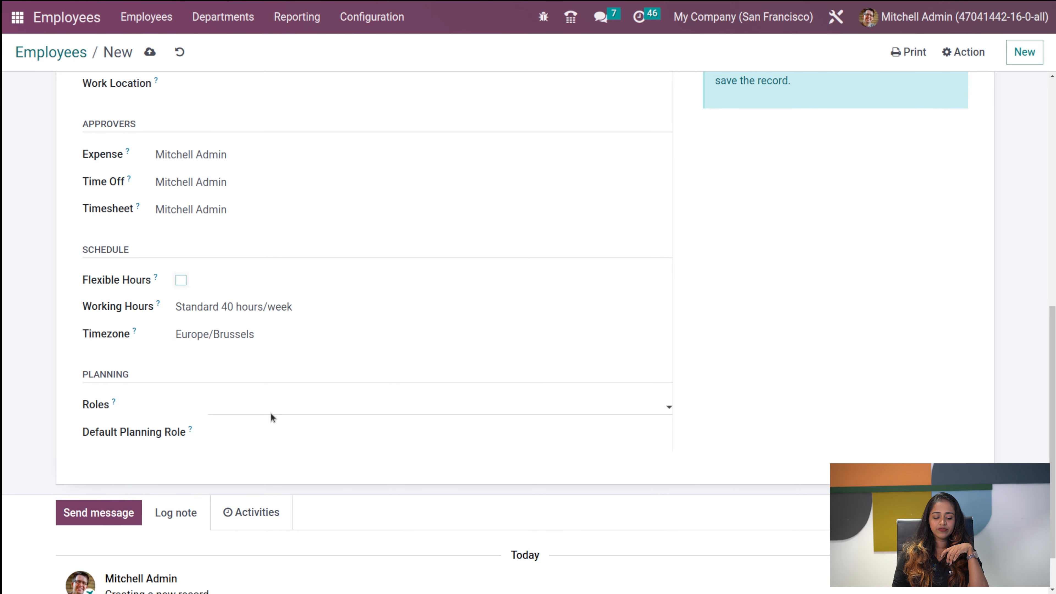
left_click(296, 404)
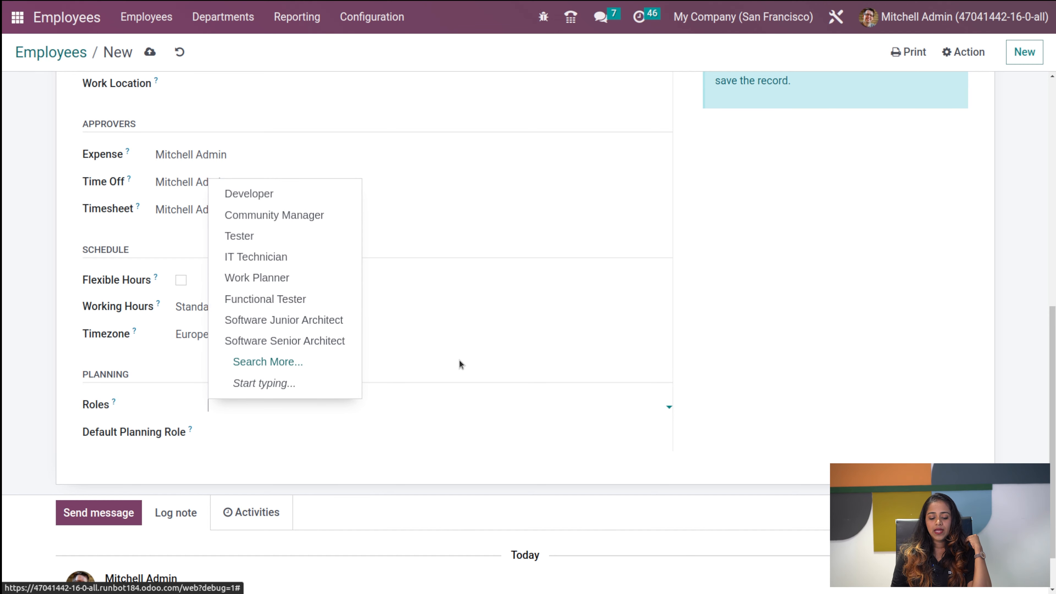
scroll(459, 360, "up", 10)
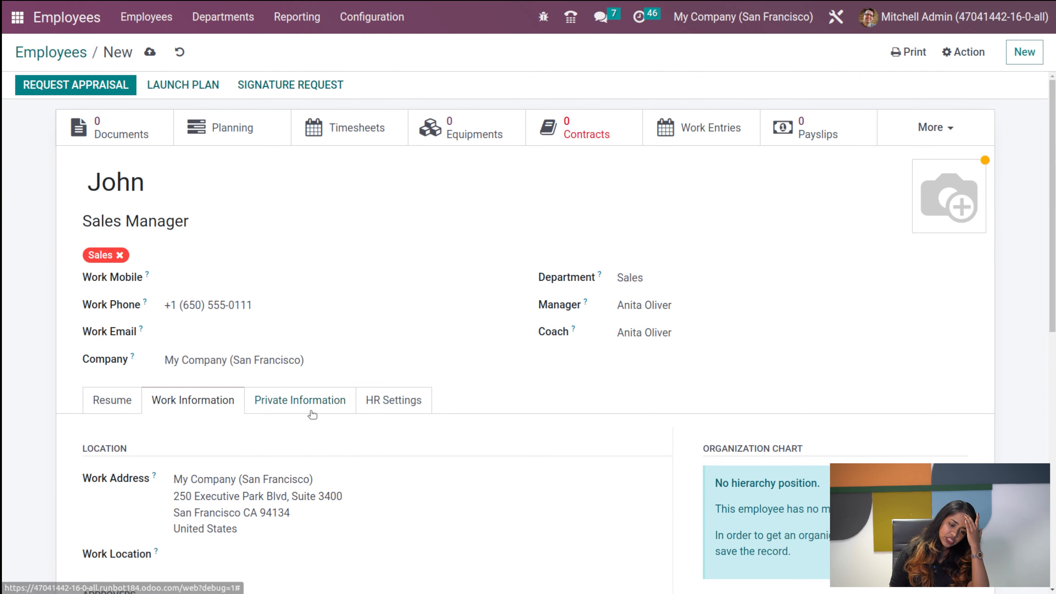
In the employee's private information, set the education certificate level to Graduate, leaving the field of study and school empty
left_click(313, 411)
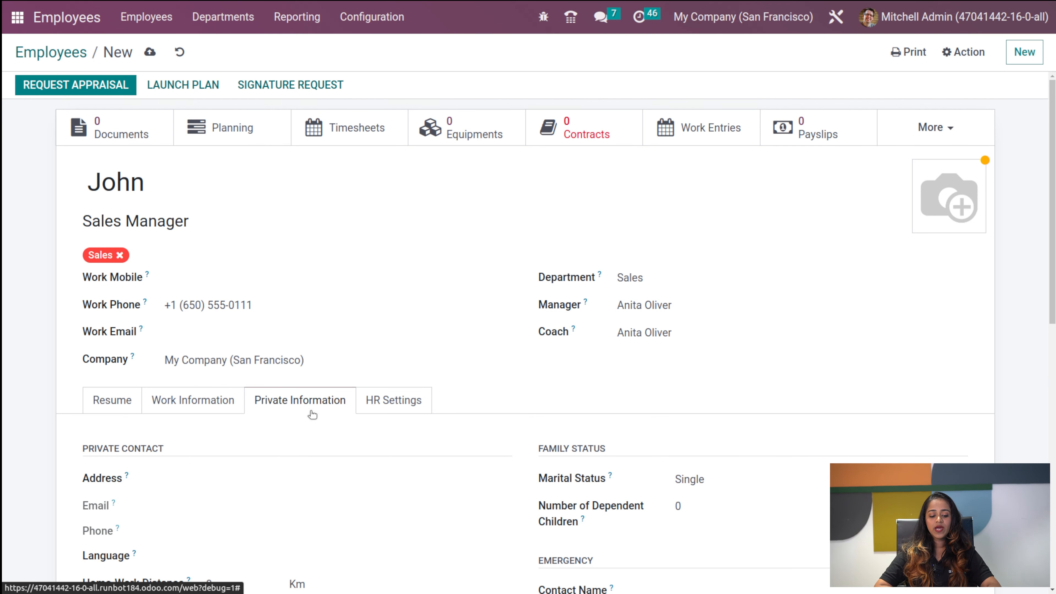
scroll(312, 413, "down", 3)
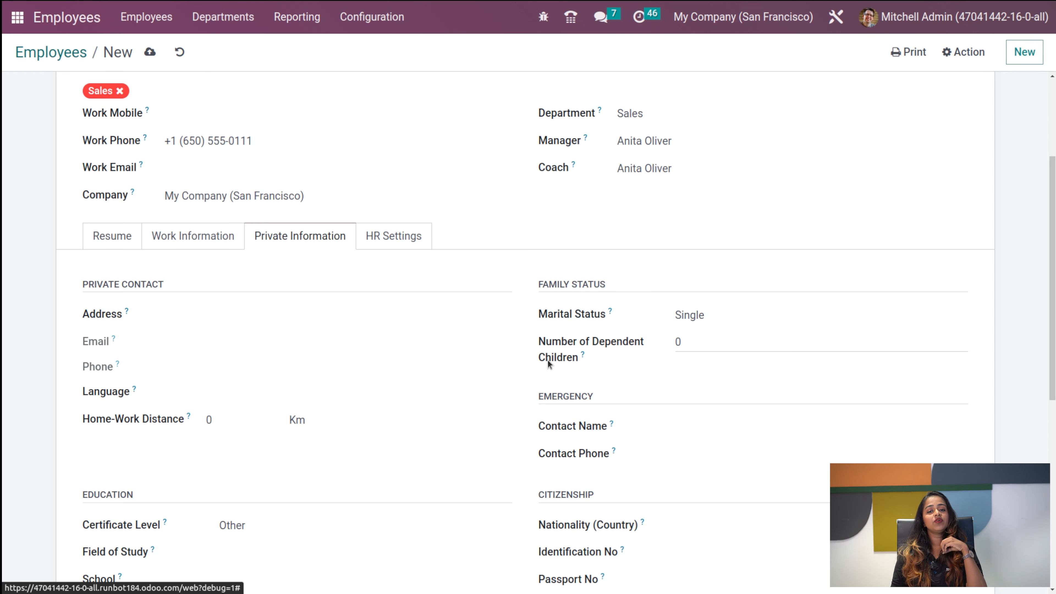
scroll(548, 362, "down", 2)
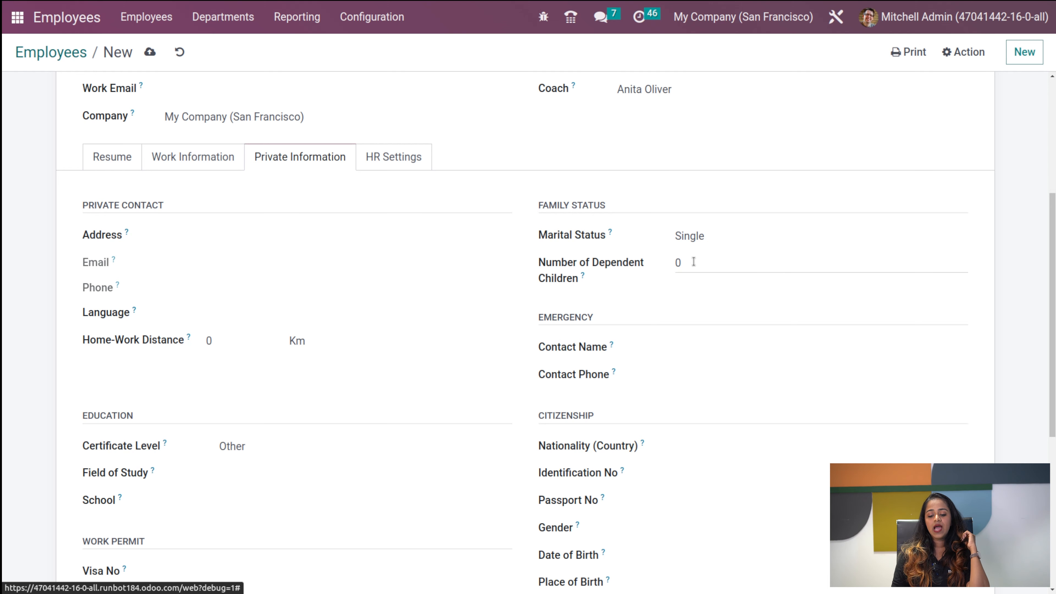
scroll(632, 366, "down", 4)
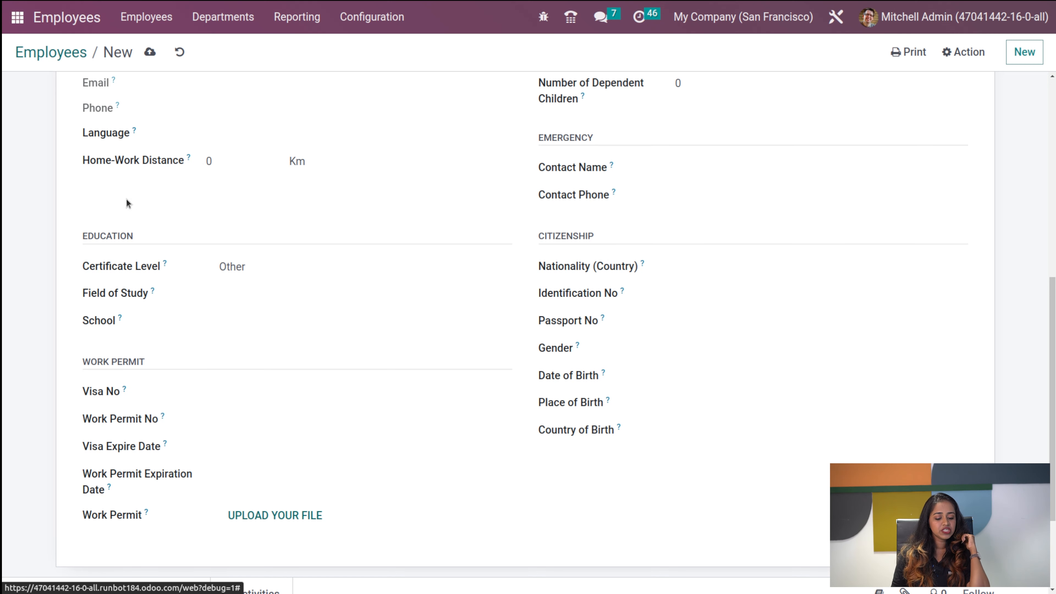
left_click(249, 262)
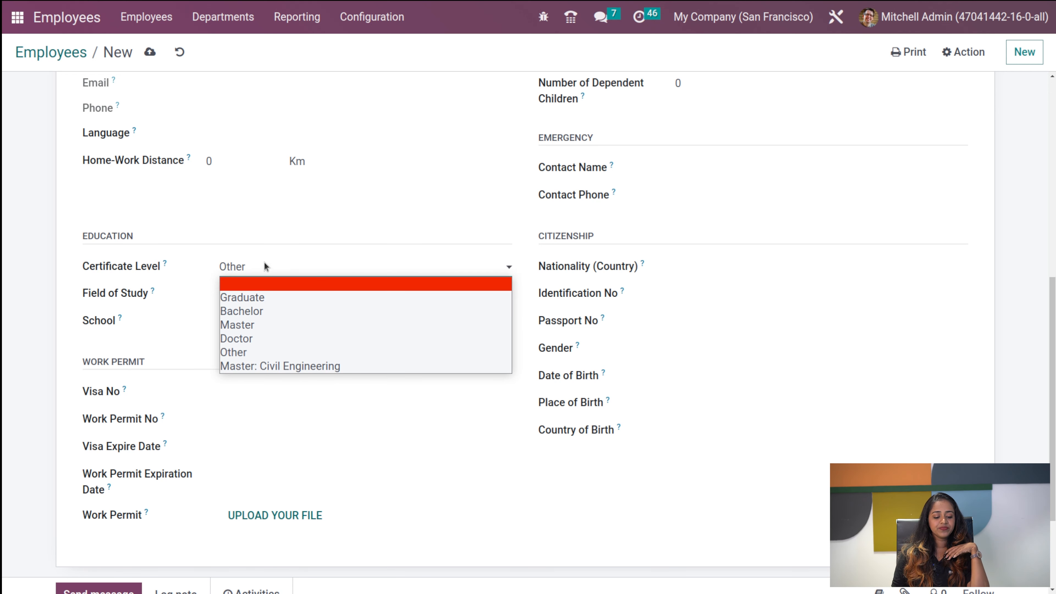
left_click(258, 298)
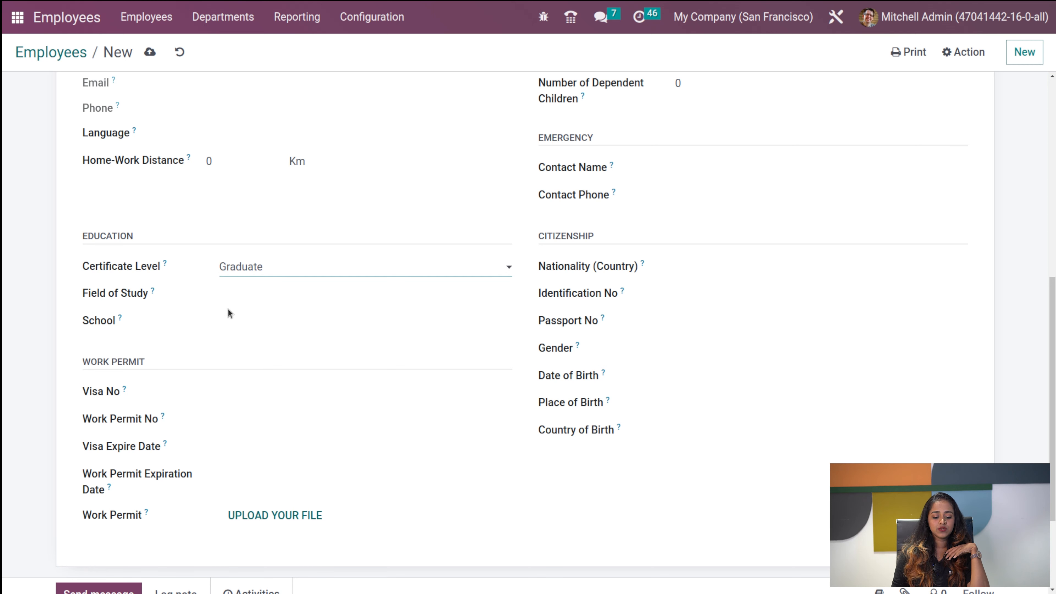
left_click(258, 295)
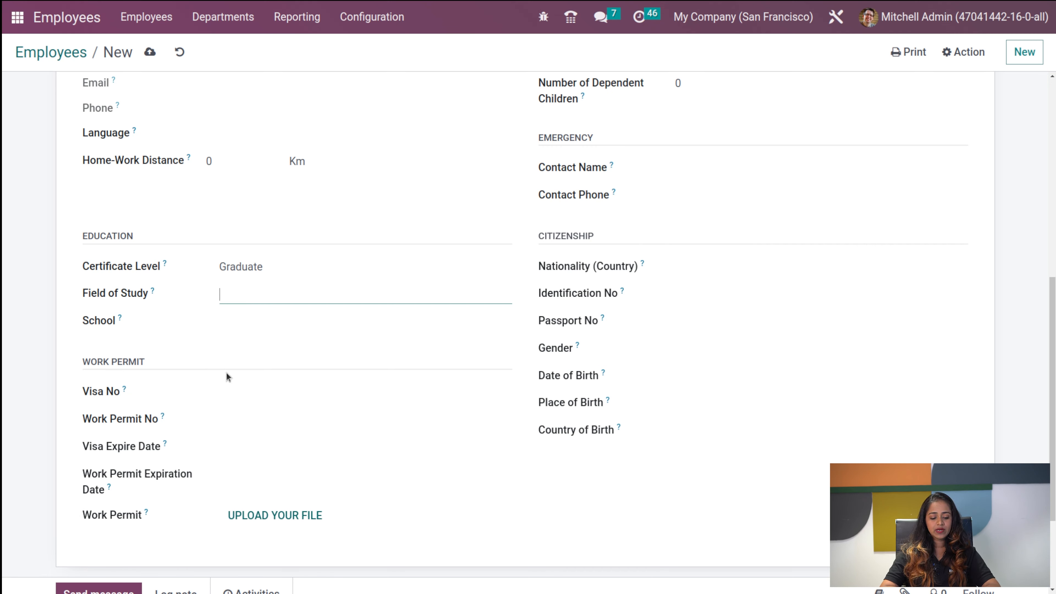
left_click(257, 328)
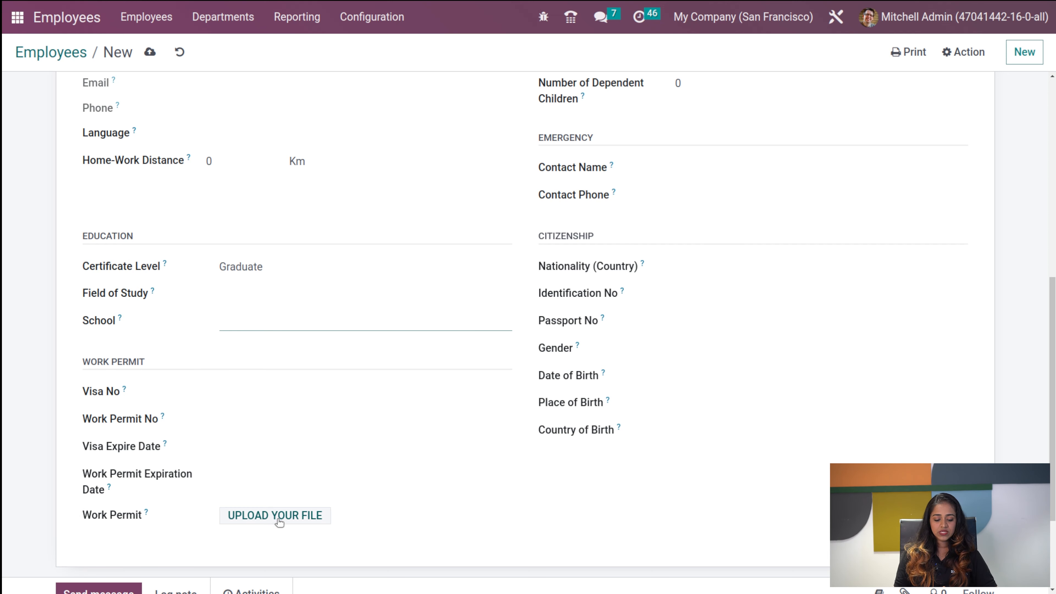
In the employee's HR settings, look through the employee types, keep Employee, and view the available related users without choosing one
scroll(515, 422, "up", 10)
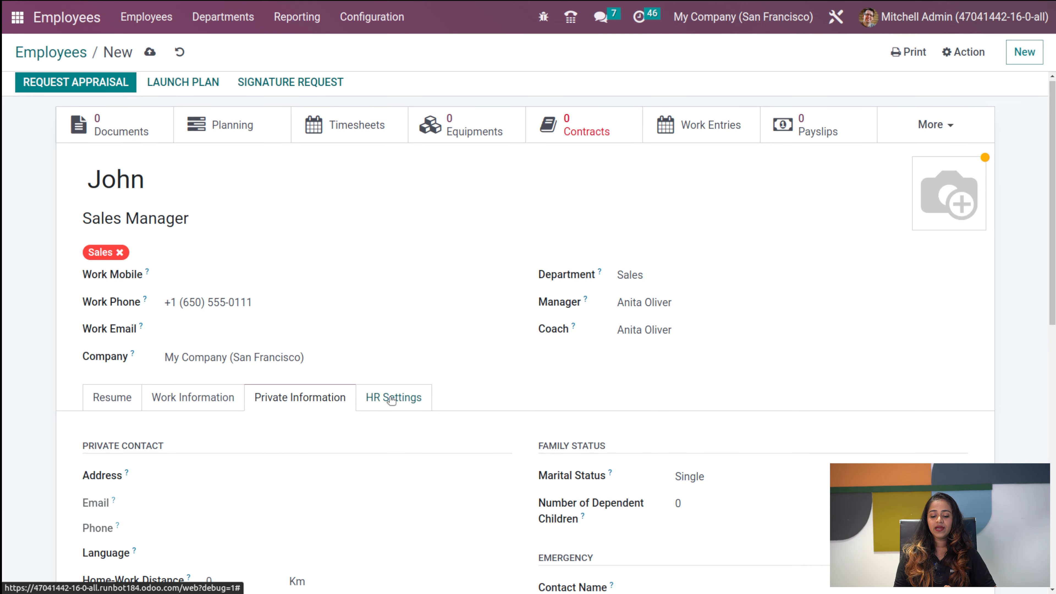
left_click(390, 399)
scroll(389, 401, "down", 5)
scroll(389, 401, "up", 3)
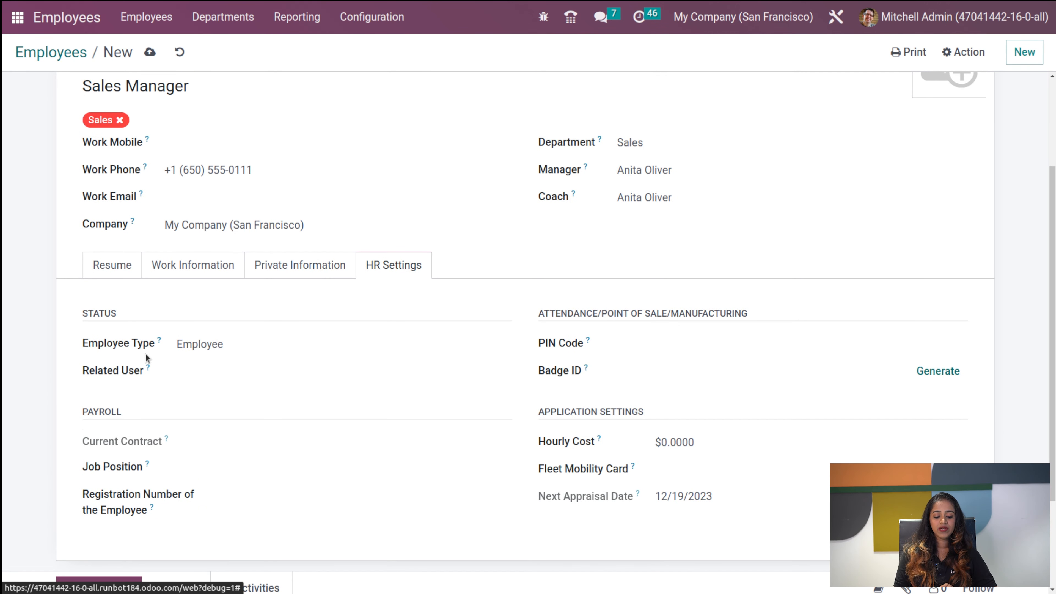
left_click(216, 343)
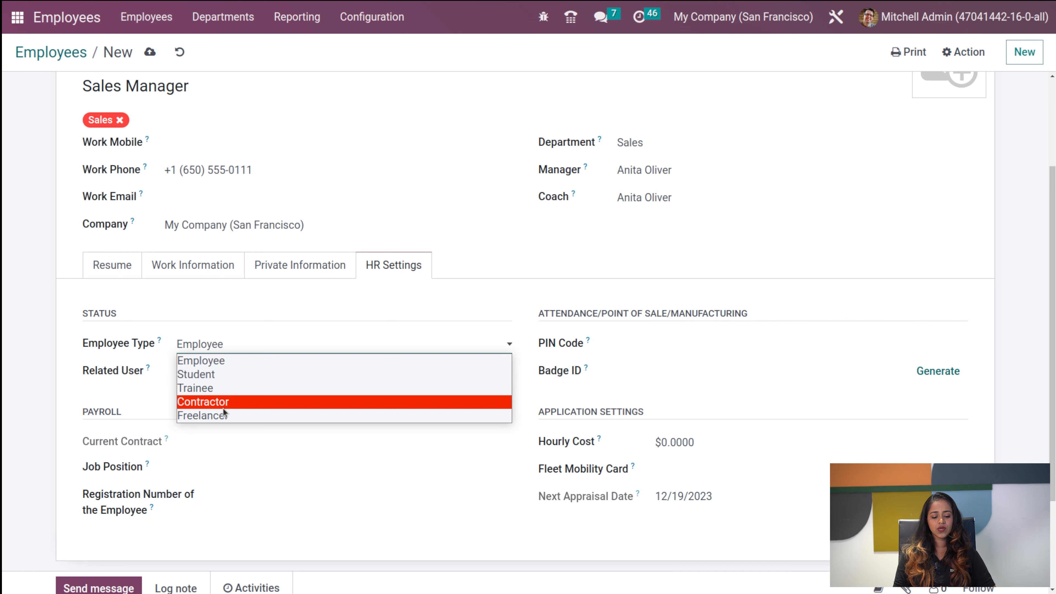
left_click(242, 360)
left_click(242, 365)
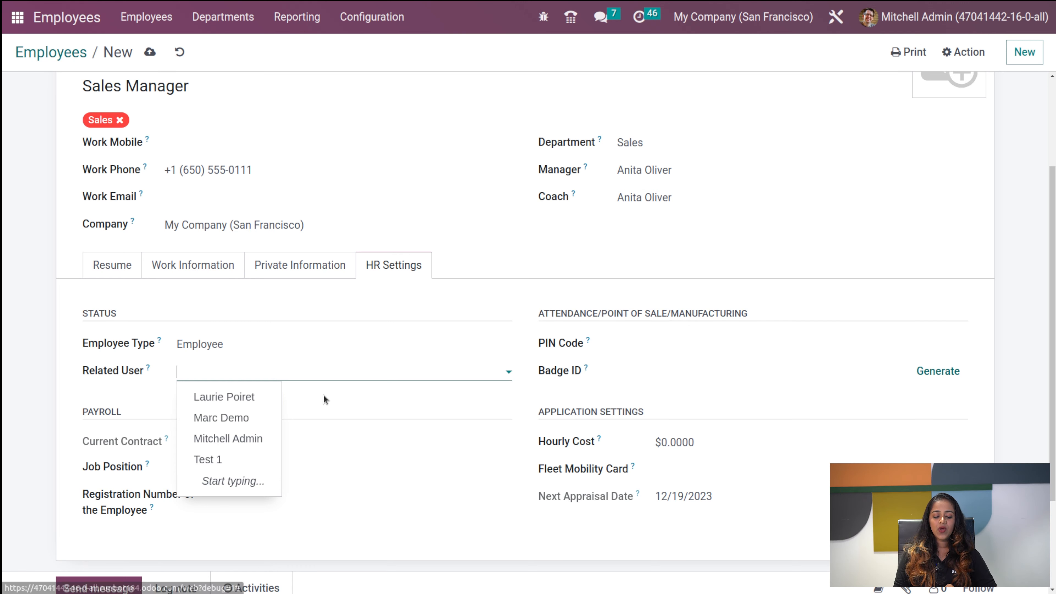
left_click(298, 392)
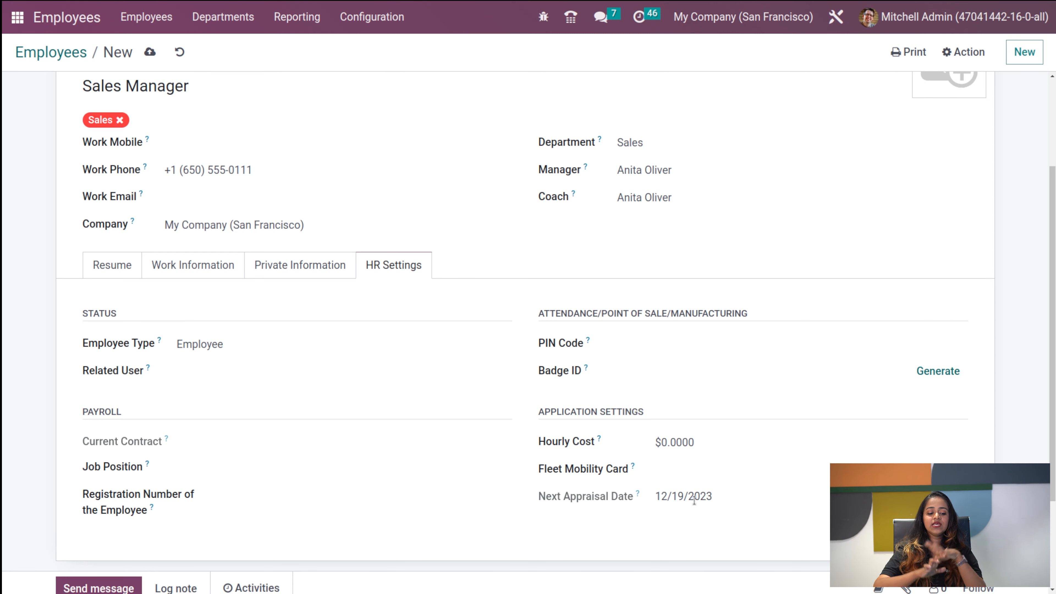
Look at the additional linked-record shortcuts hidden at the head of the employee record
scroll(749, 353, "up", 4)
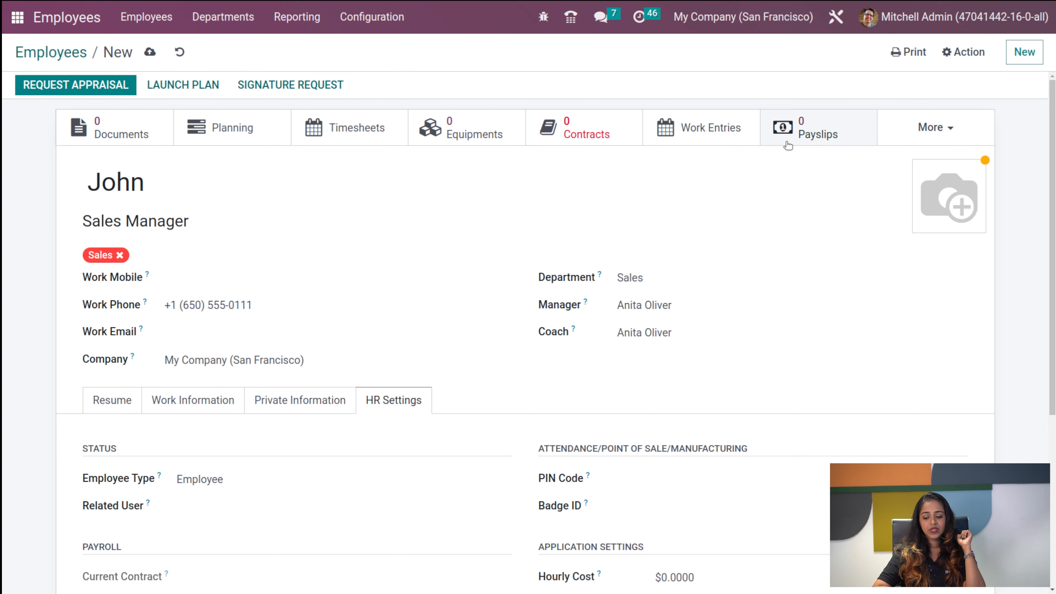
left_click(934, 137)
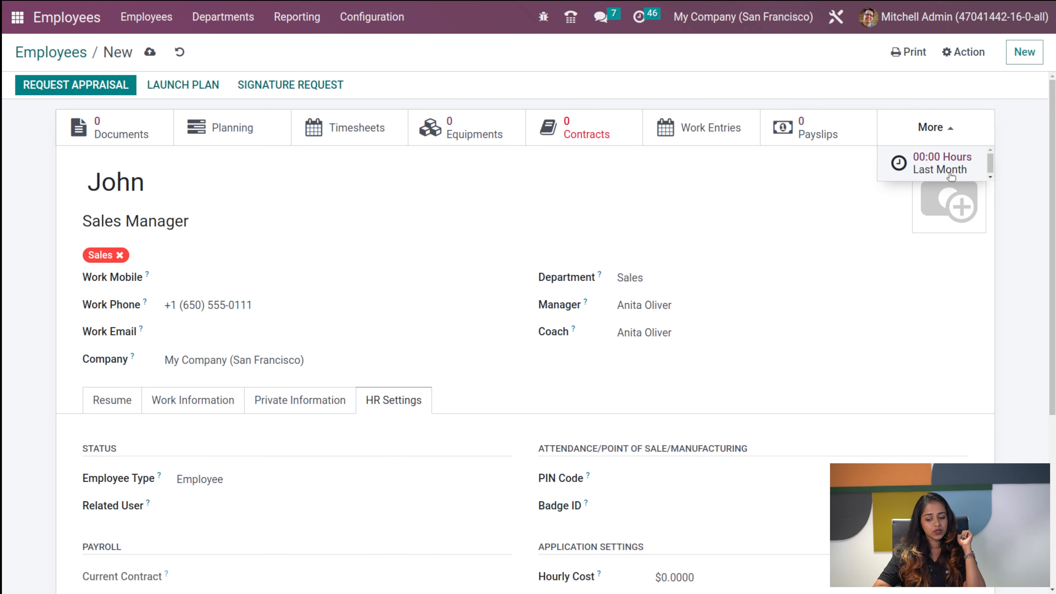
left_click(866, 206)
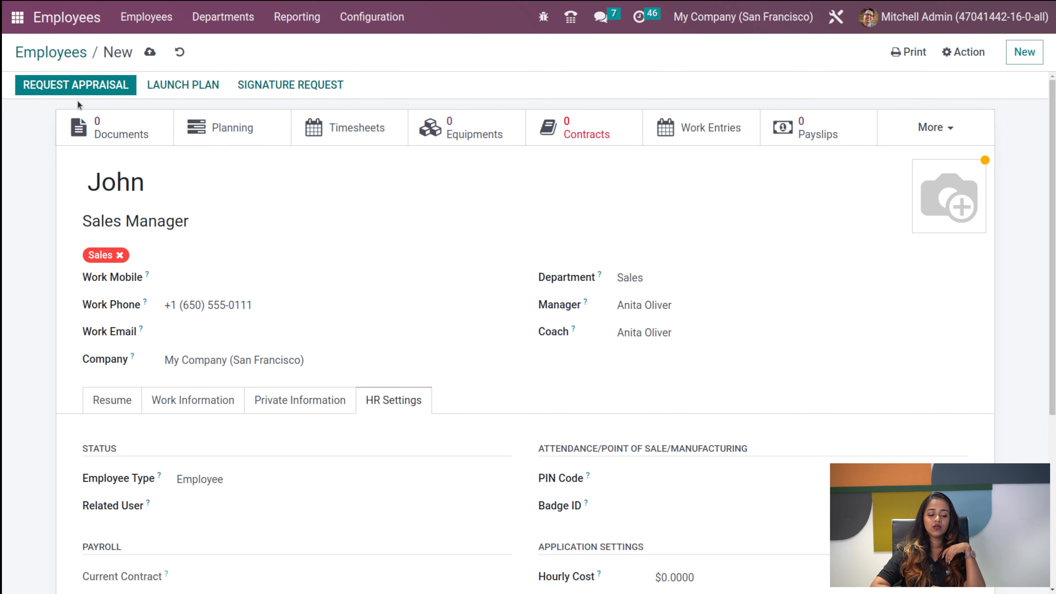
Open an appraisal request for the new employee and review its appraisal feedback, Skills and Private Note sections
left_click(73, 85)
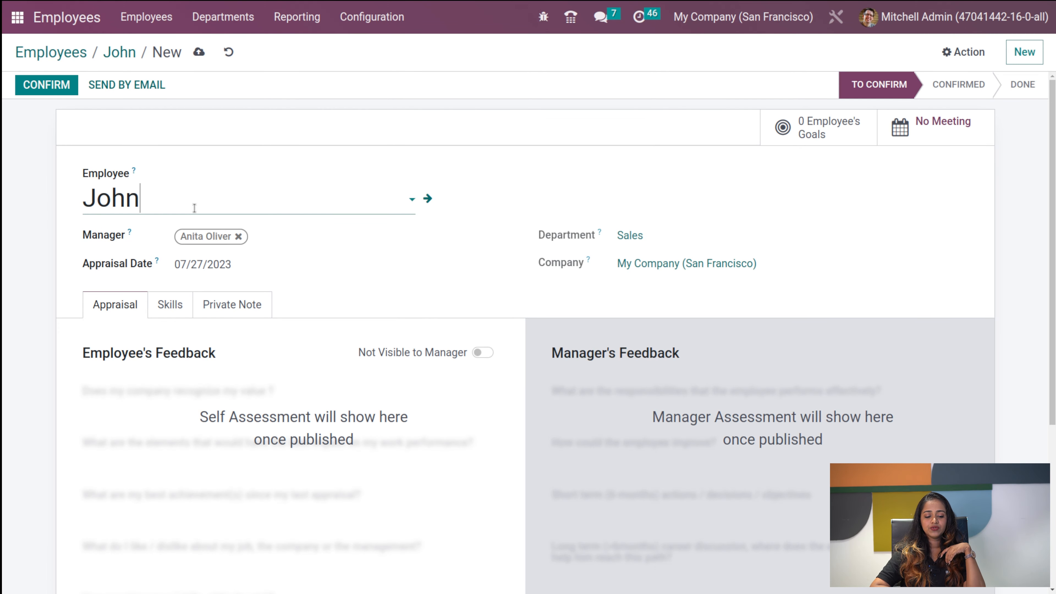
scroll(514, 468, "down", 5)
scroll(514, 468, "up", 5)
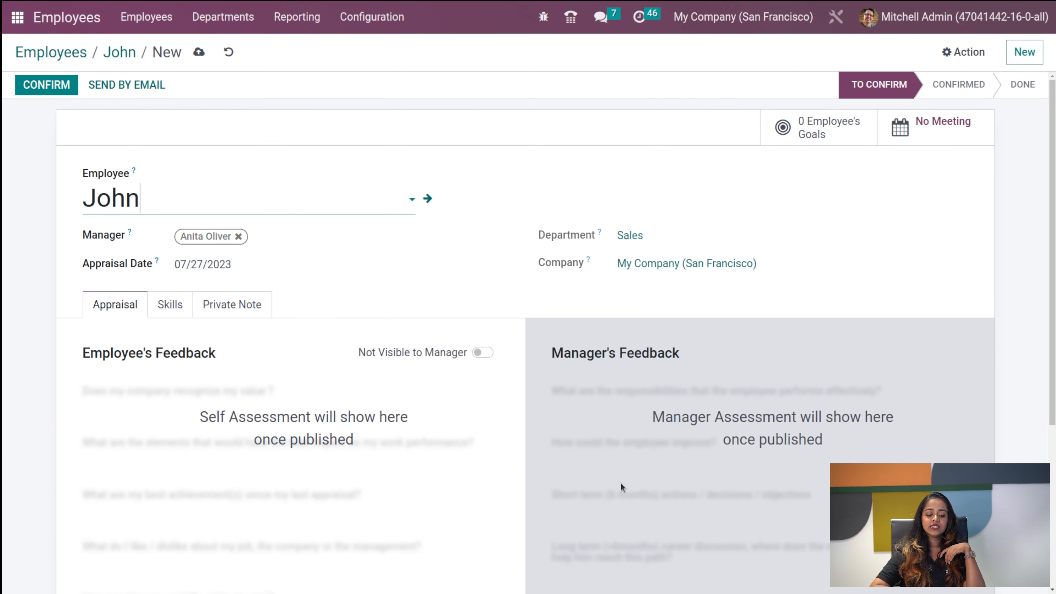
left_click(168, 309)
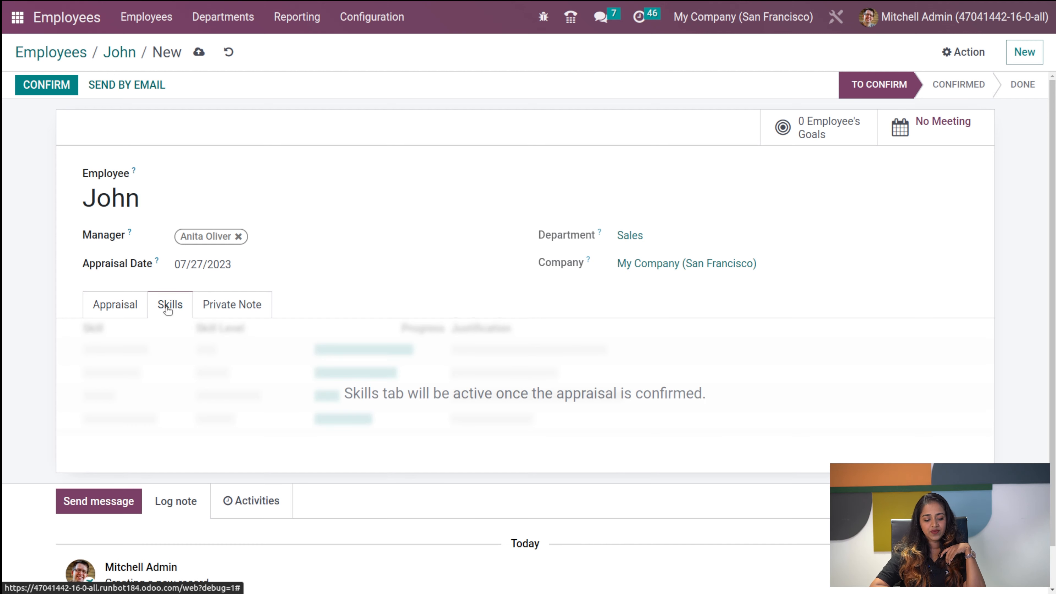
left_click(217, 309)
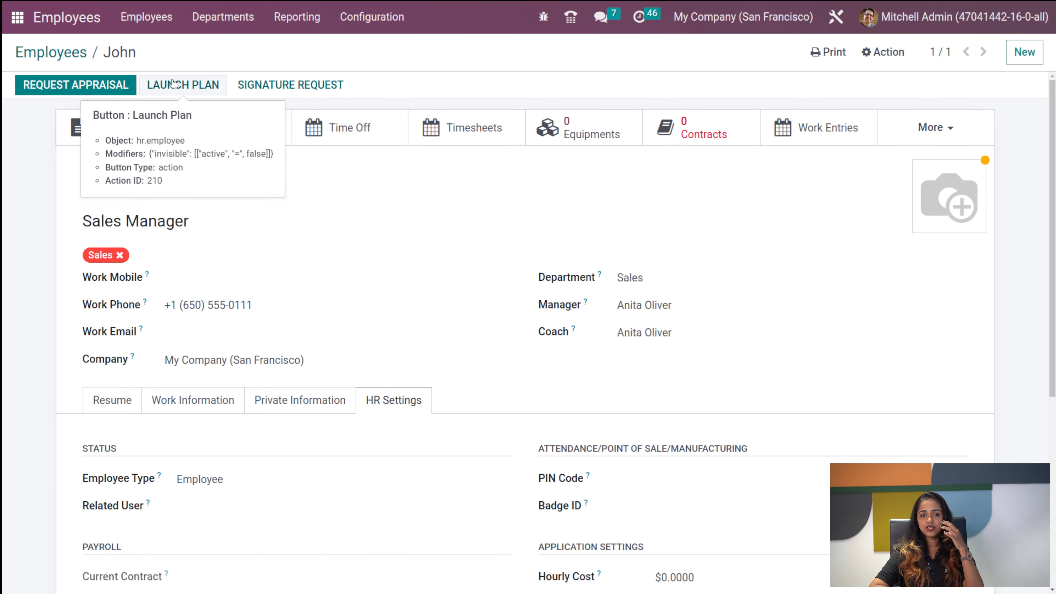
Open a signature request for the employee, view the available documents to sign, and close it without sending
left_click(311, 85)
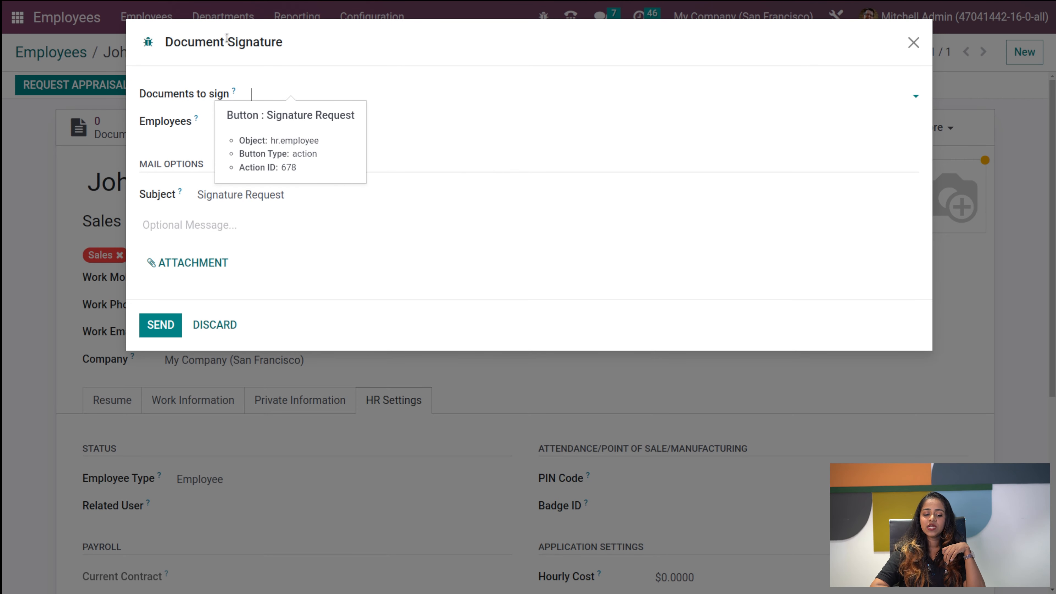
left_click(315, 90)
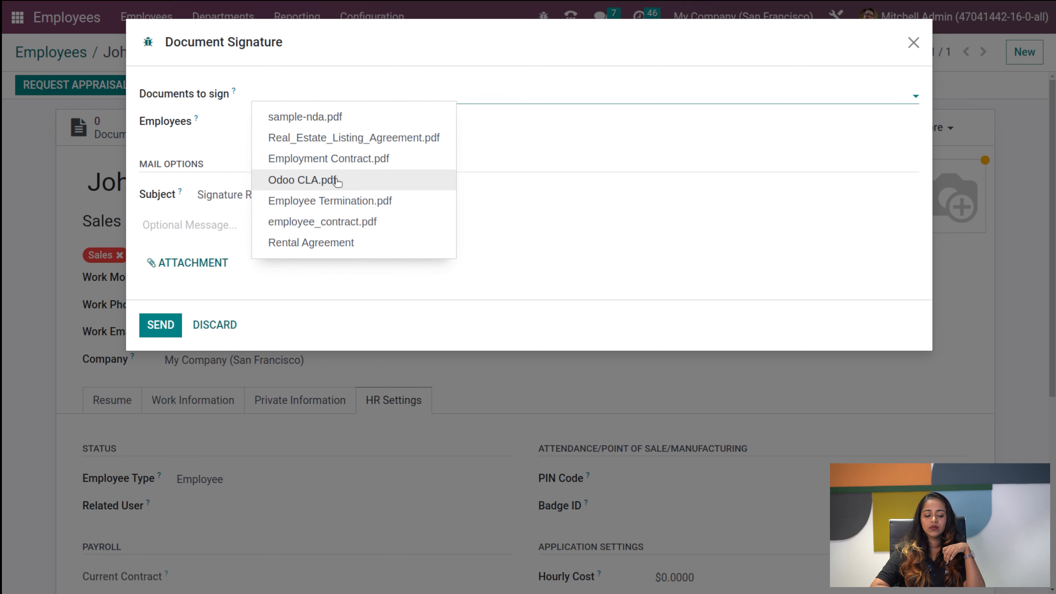
left_click(495, 142)
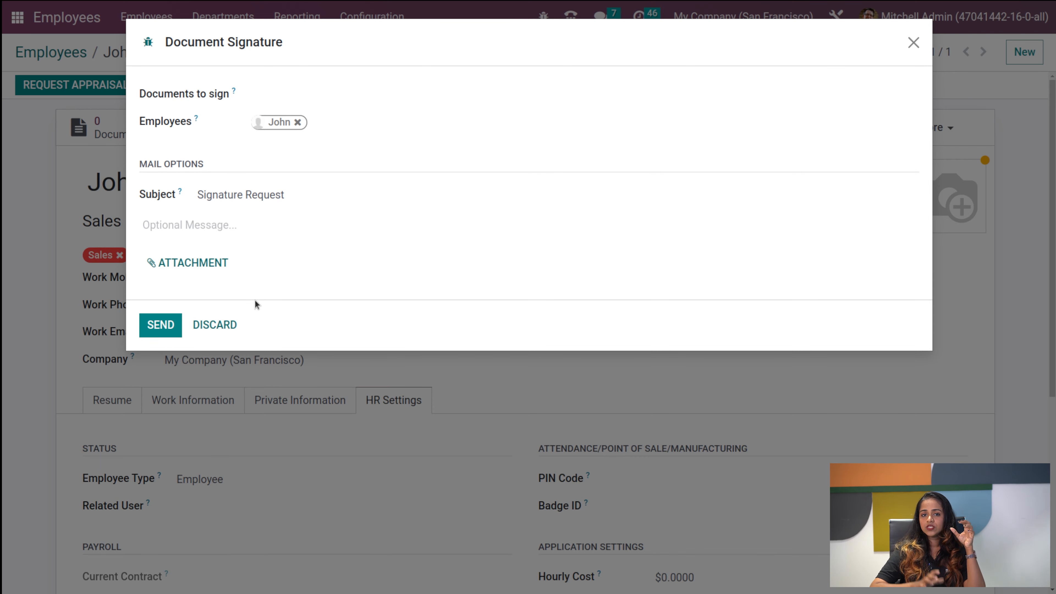
left_click(913, 43)
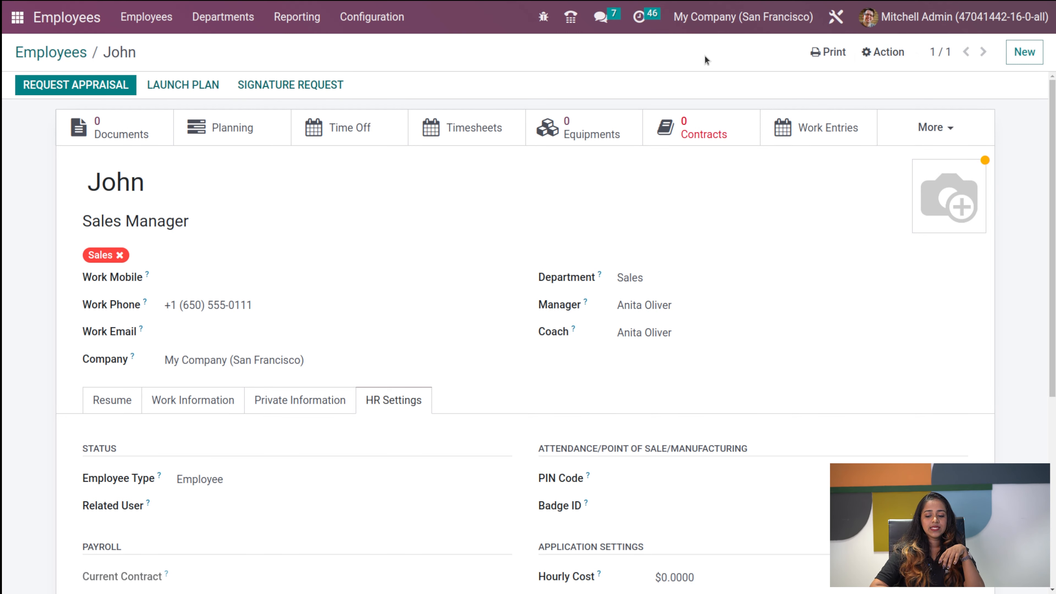
Open the employee contracts overview and remove its Active Employees filter and Status grouping
left_click(155, 21)
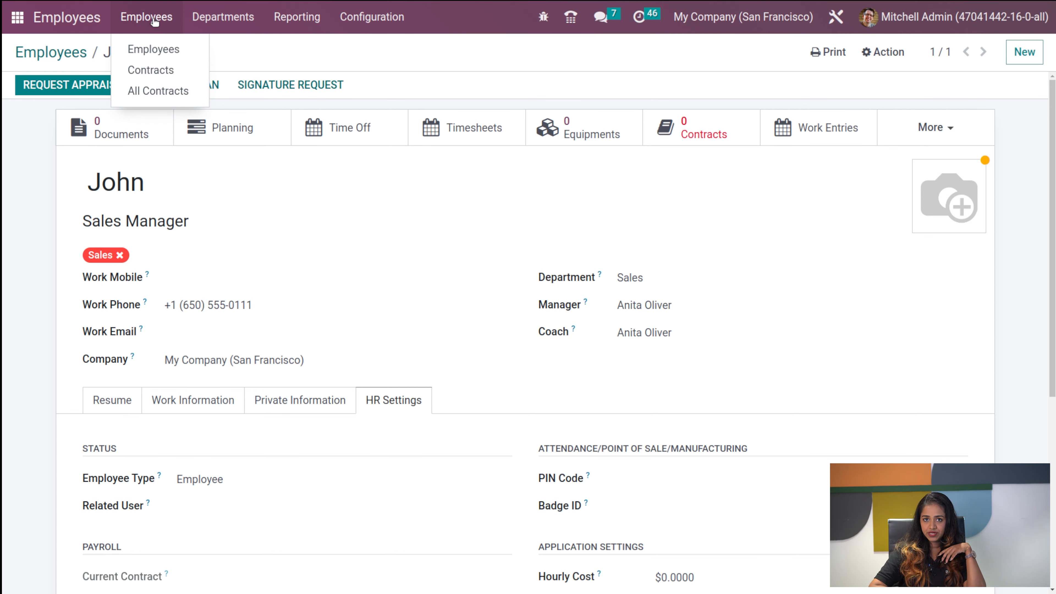
left_click(192, 71)
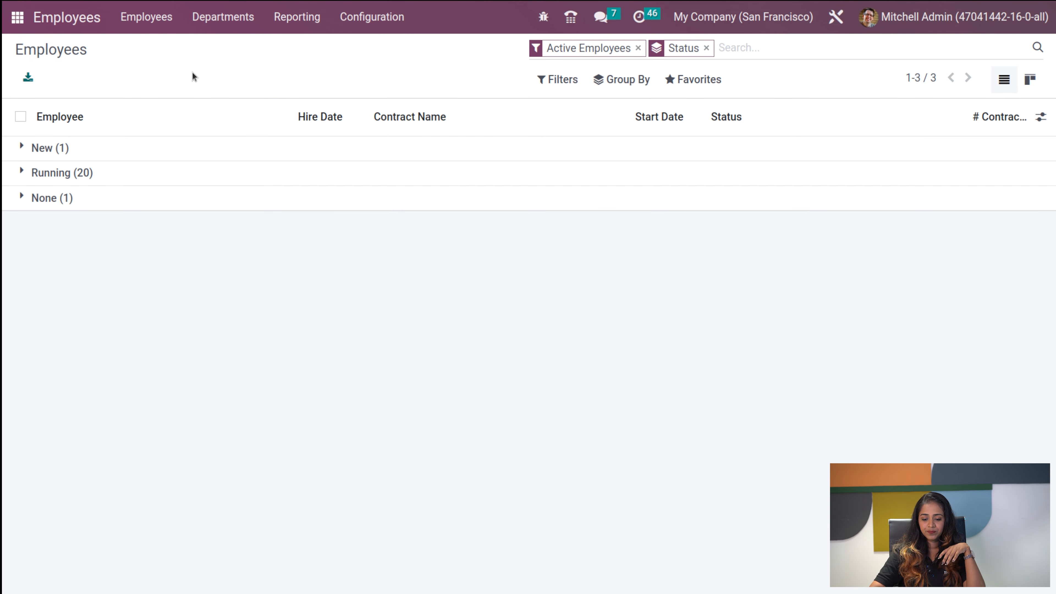
key("BackSpace")
key("BackSpace")
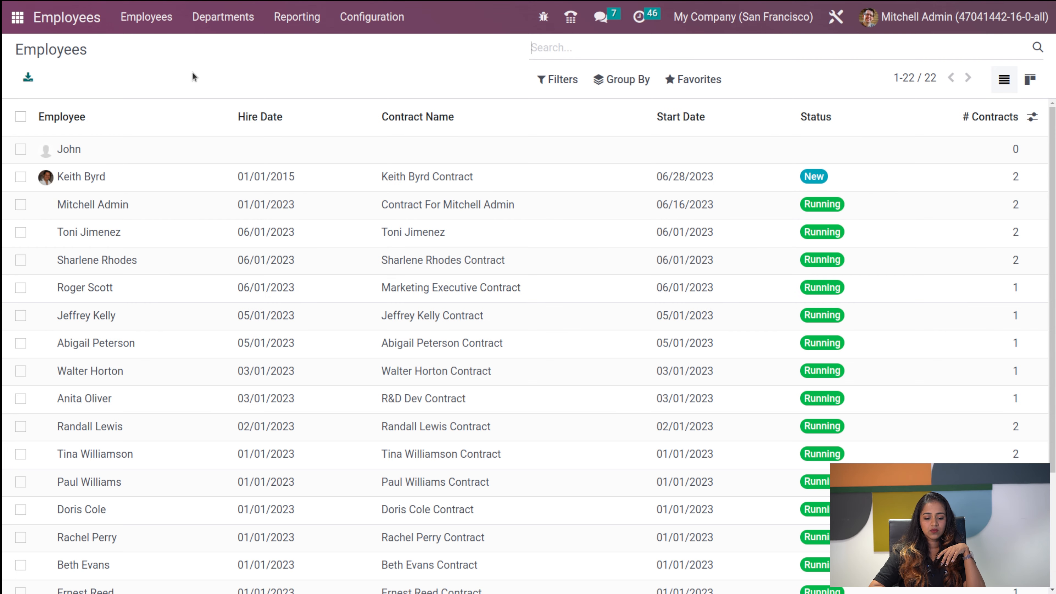
Filter the full contracts list by Running Contracts
scroll(112, 337, "down", 4)
scroll(111, 333, "up", 4)
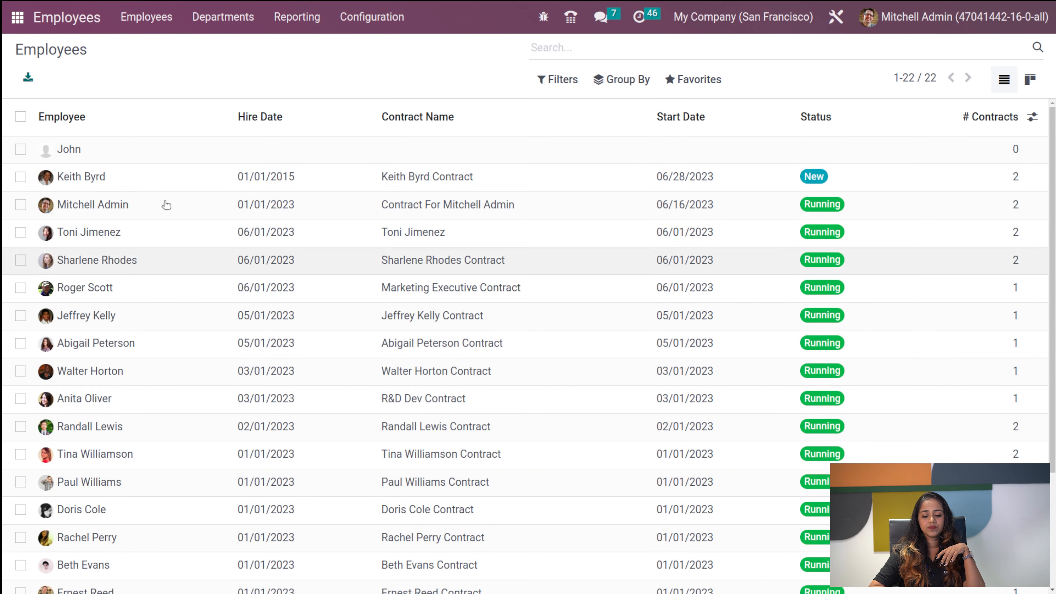
left_click(557, 79)
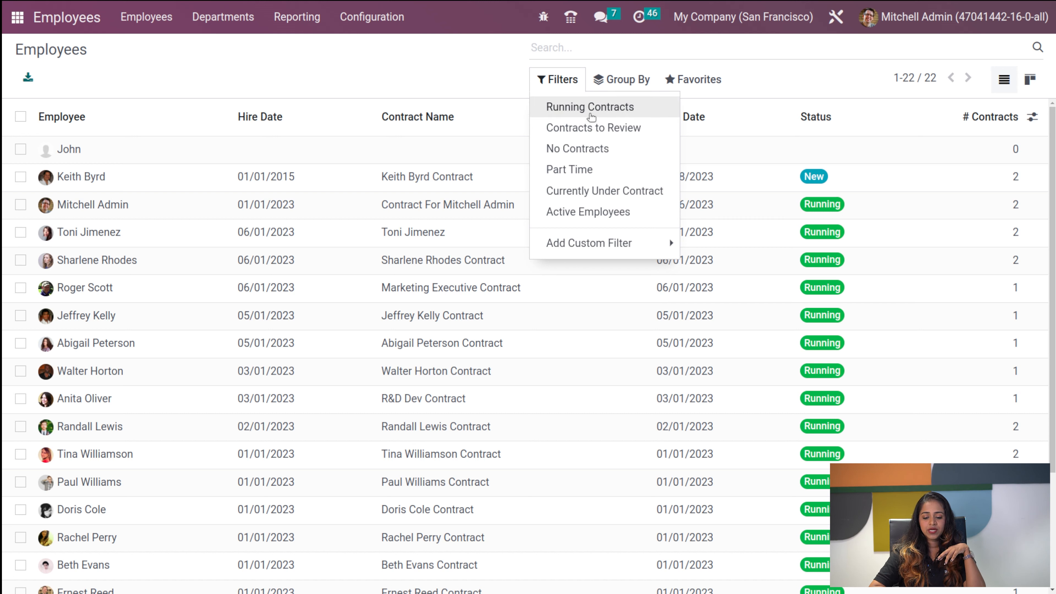
left_click(591, 111)
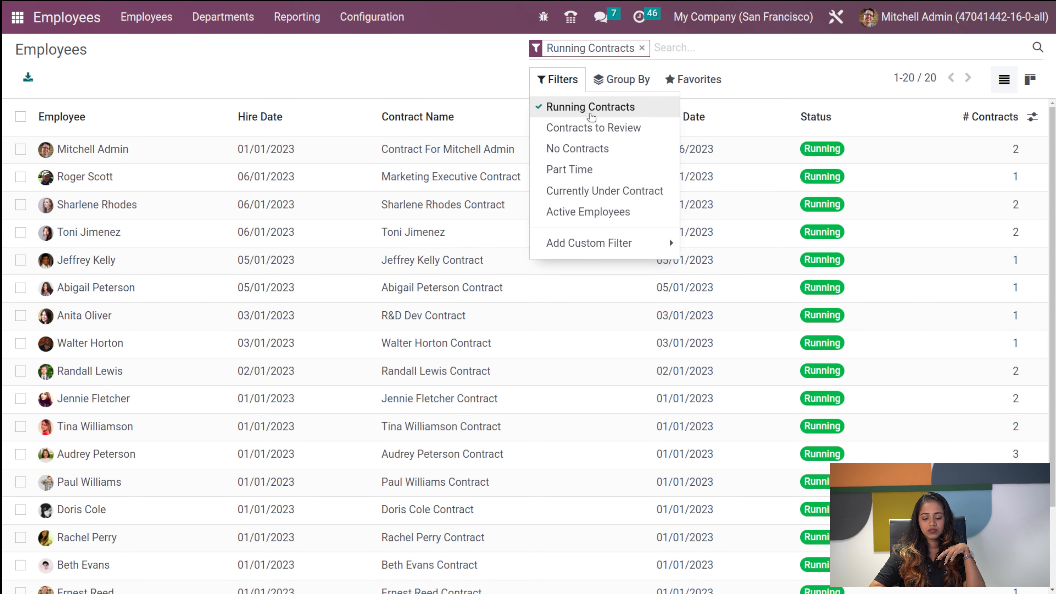
Look through the list of employees with running contracts
left_click(436, 52)
scroll(424, 390, "down", 2)
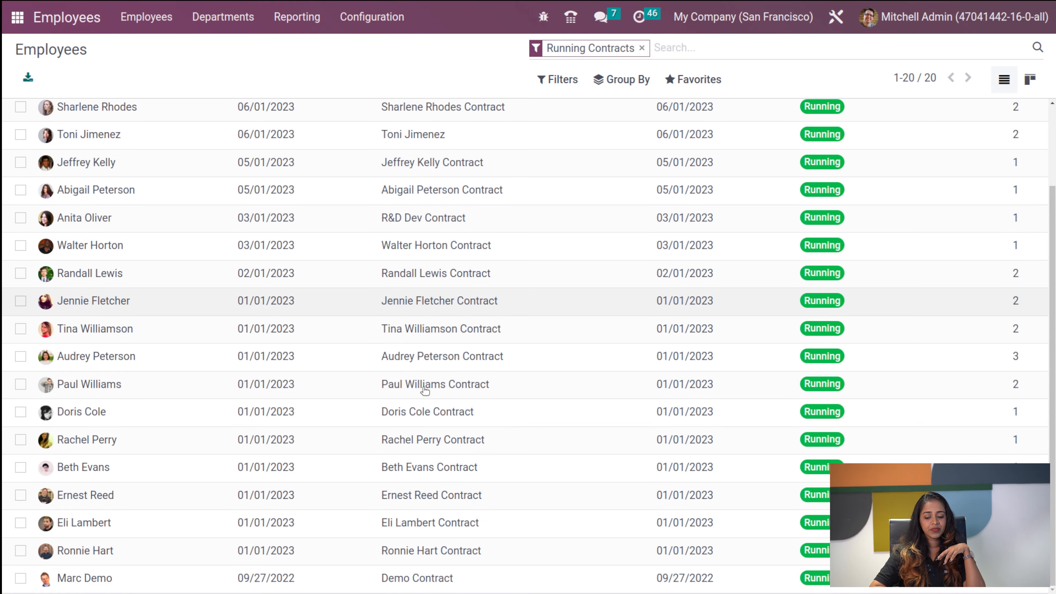
scroll(426, 341, "up", 2)
scroll(428, 345, "down", 2)
scroll(582, 353, "up", 2)
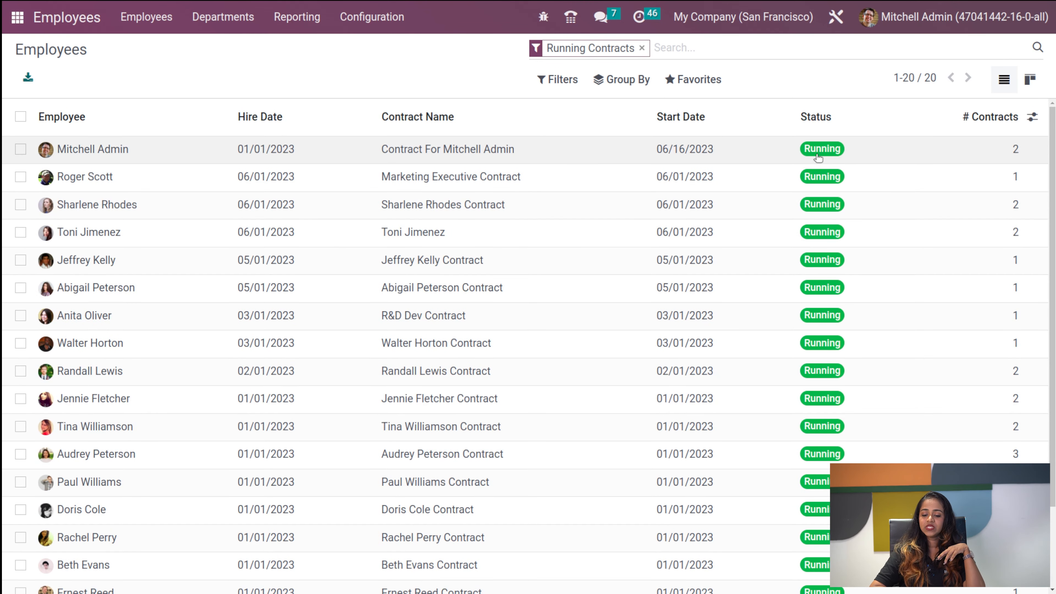
Replace the list's filter with Contracts to Review and view the contracts history of the employee whose contract status is New
left_click(641, 49)
left_click(559, 79)
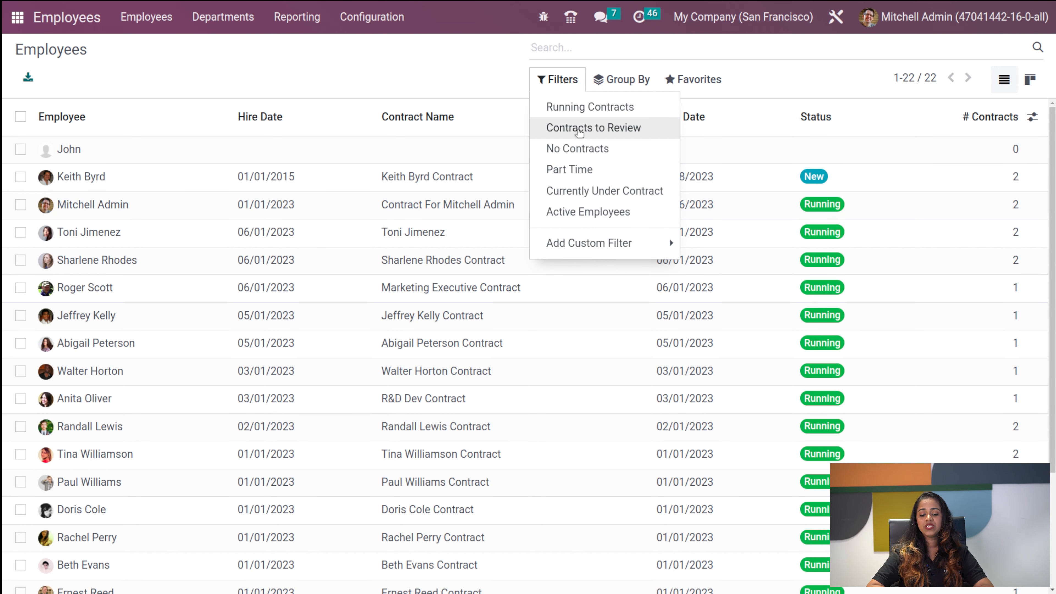
left_click(579, 129)
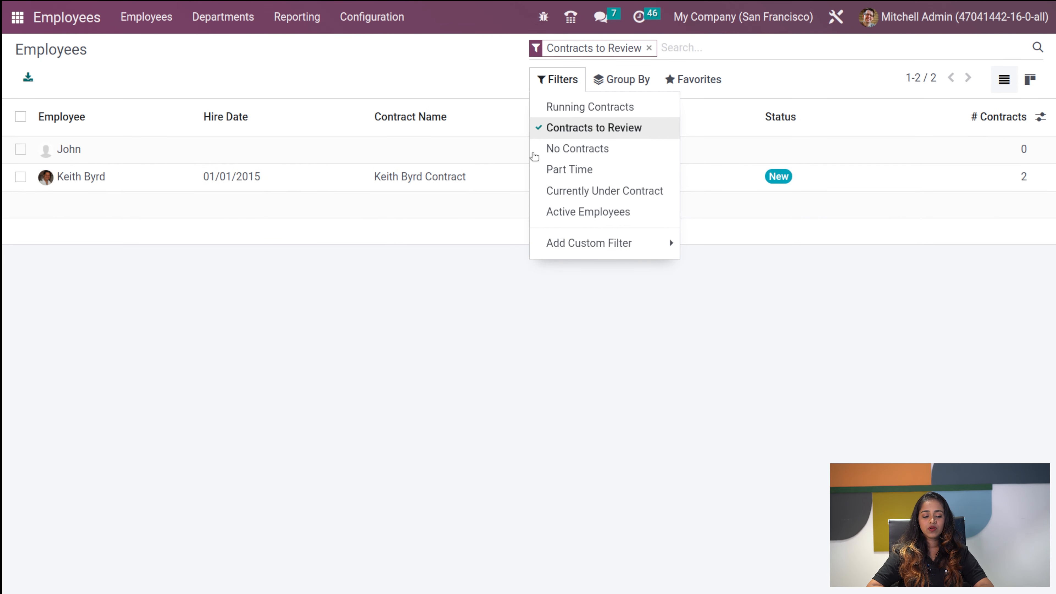
left_click(406, 323)
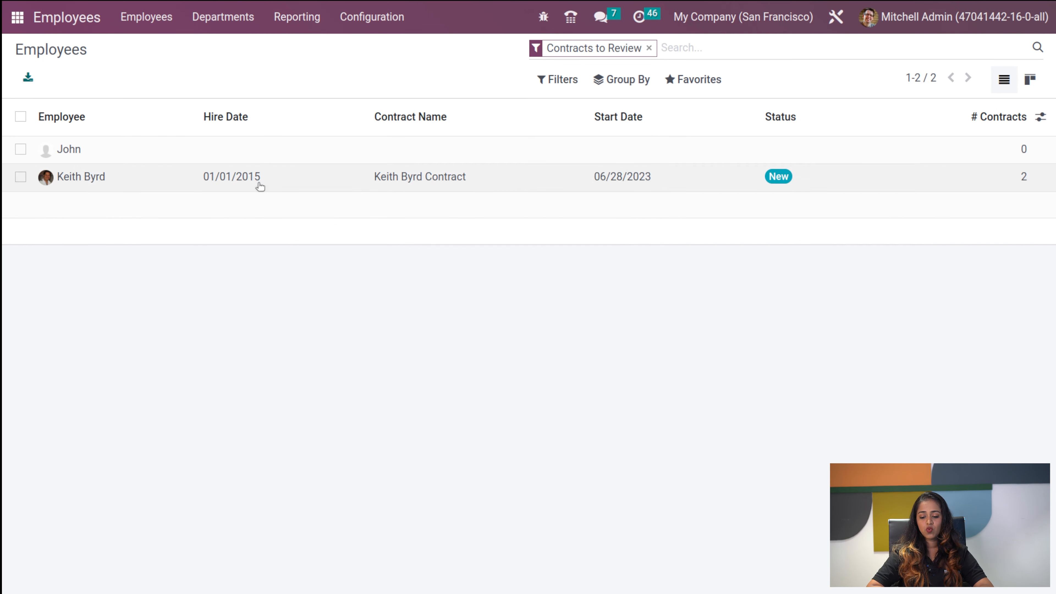
left_click(377, 177)
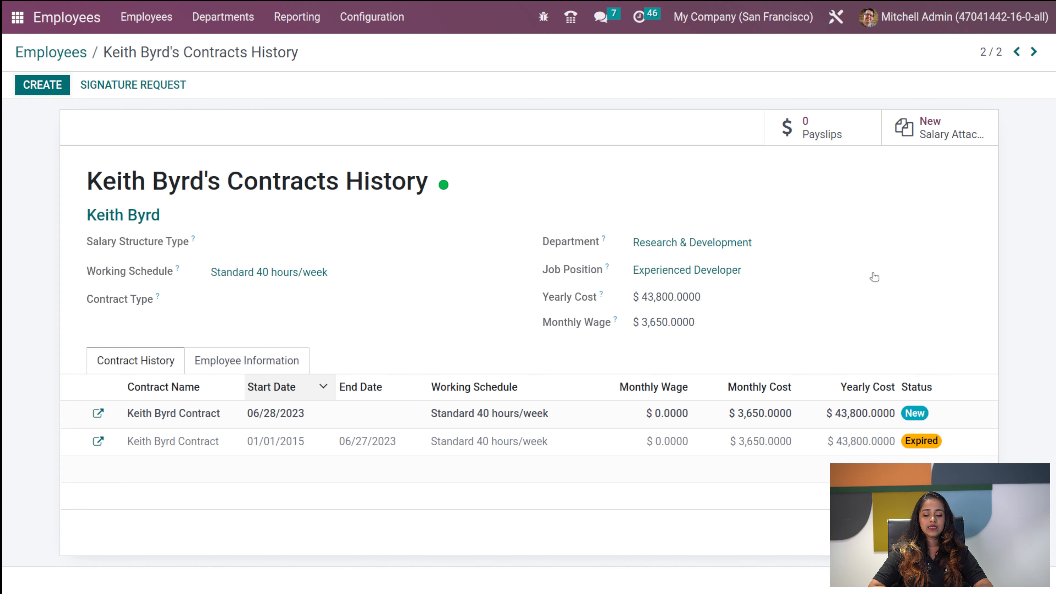
left_click(45, 54)
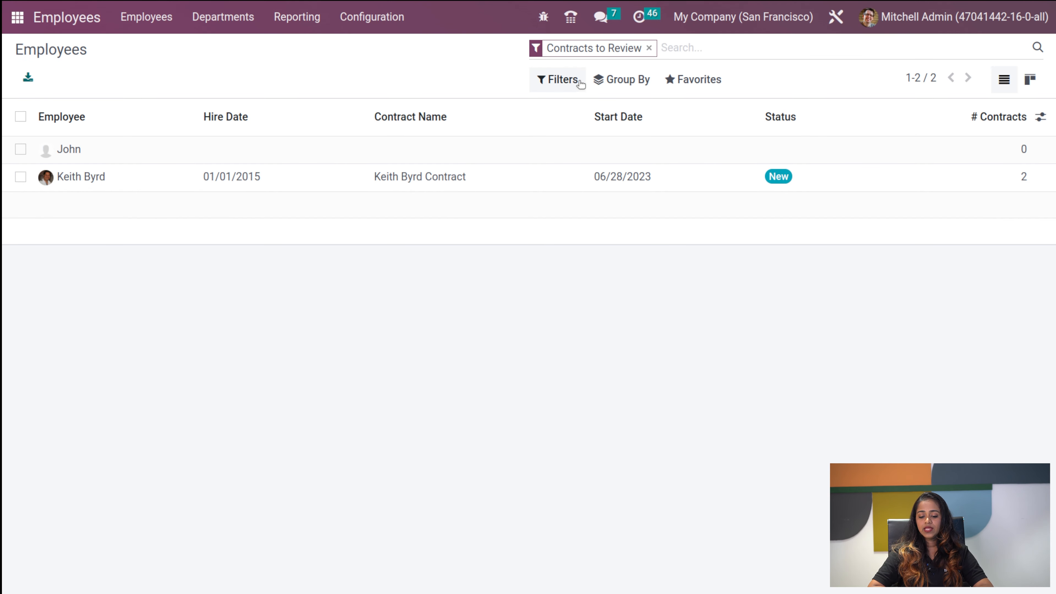
Replace the Contracts to Review filter with No Contracts to show employees lacking a contract
left_click(563, 78)
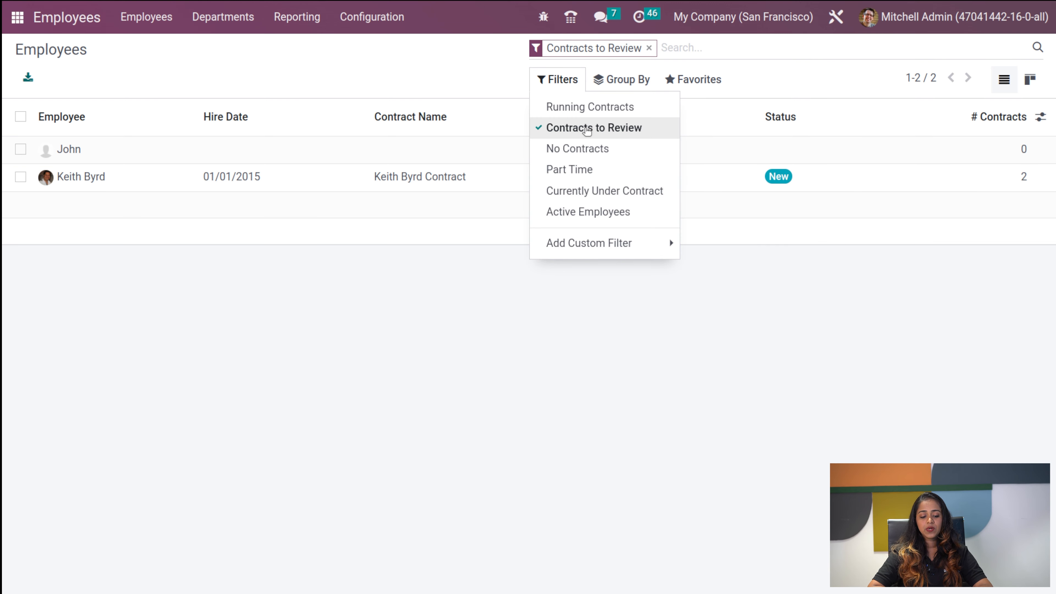
left_click(586, 129)
left_click(585, 149)
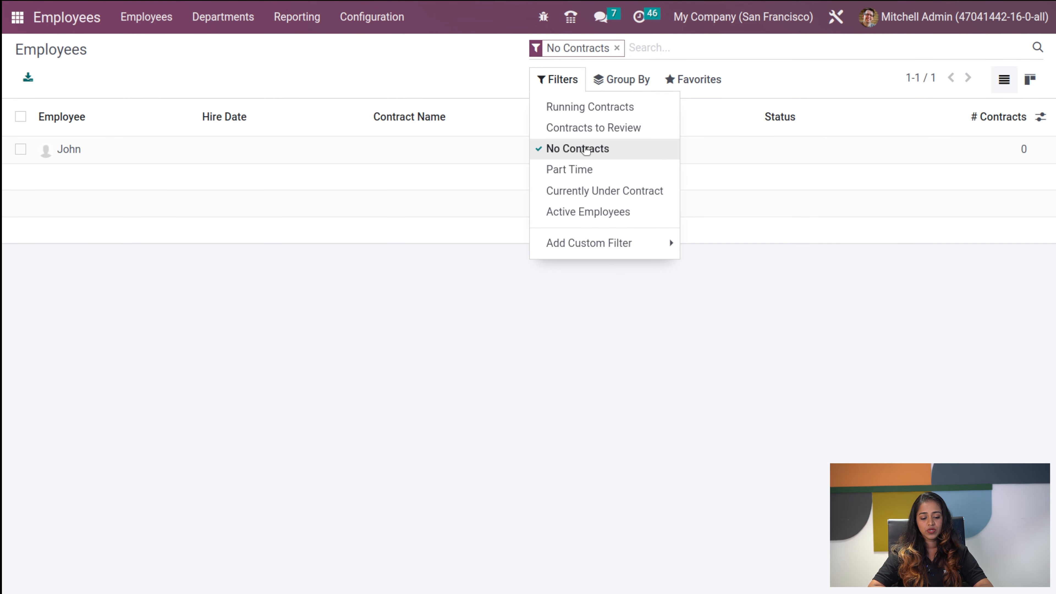
left_click(326, 409)
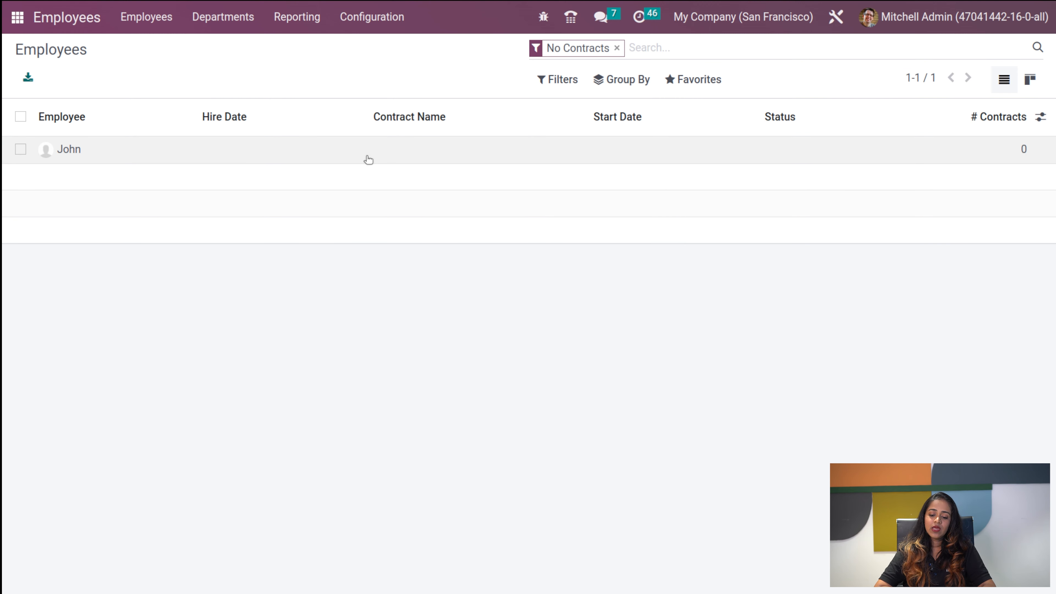
Remove the No Contracts filter and filter the contracts list by Part Time
left_click(616, 48)
left_click(555, 78)
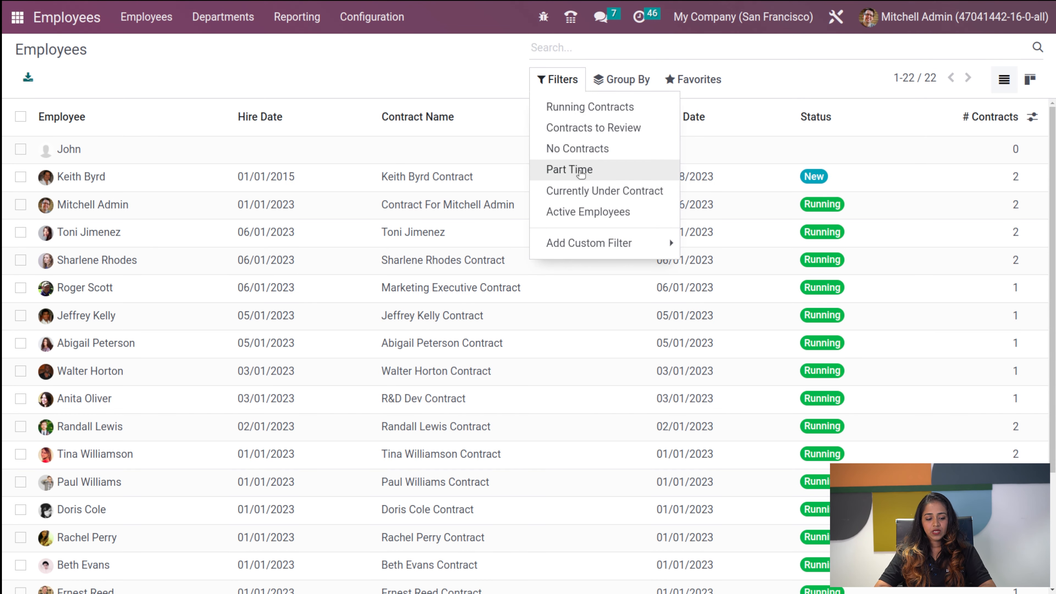
left_click(570, 169)
left_click(354, 315)
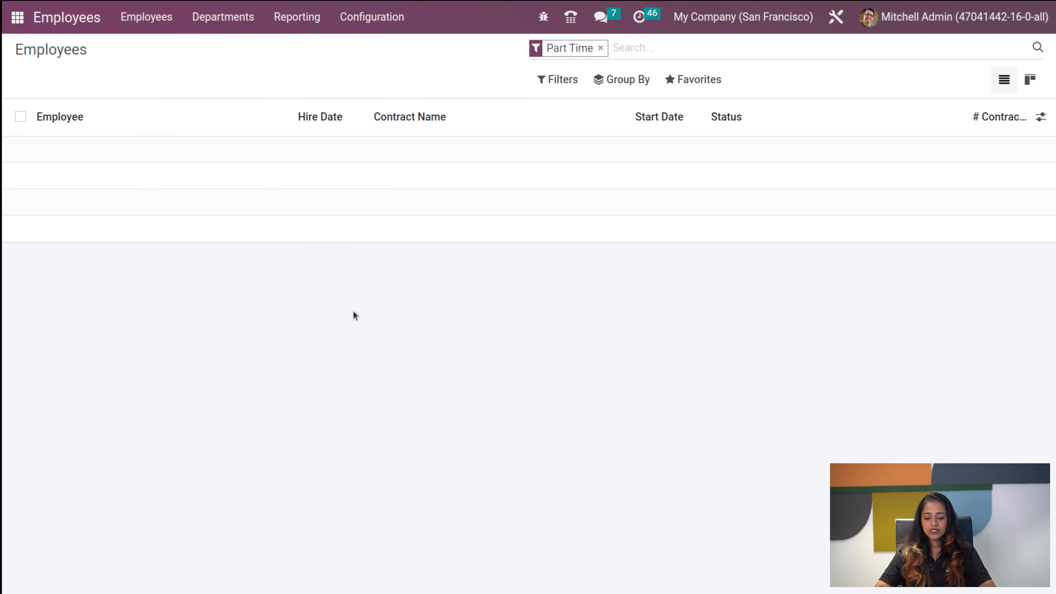
Replace the Part Time filter with Currently Under Contract and look through the listed employees
left_click(600, 48)
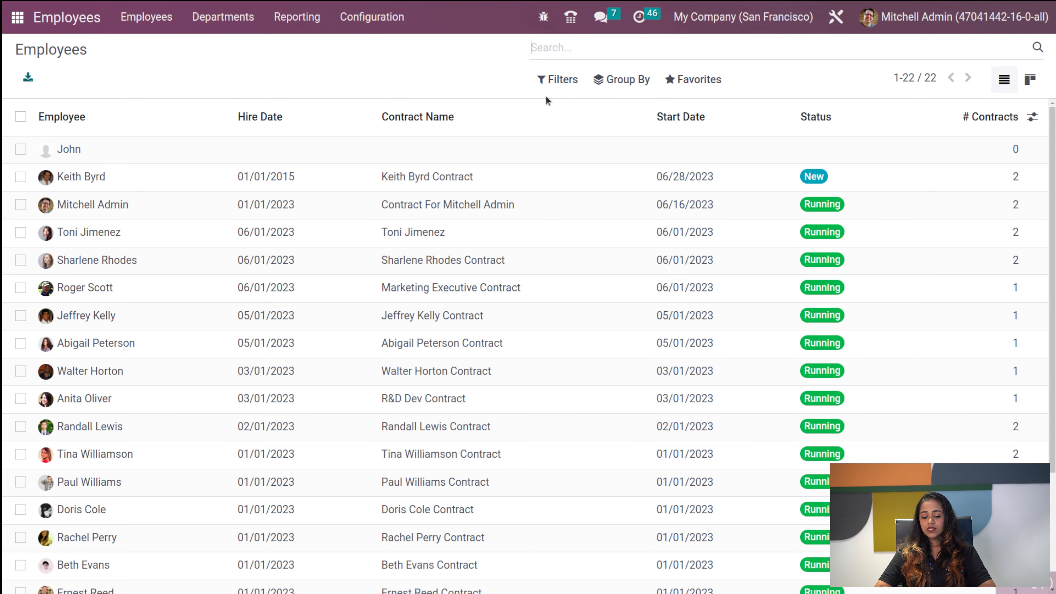
left_click(544, 79)
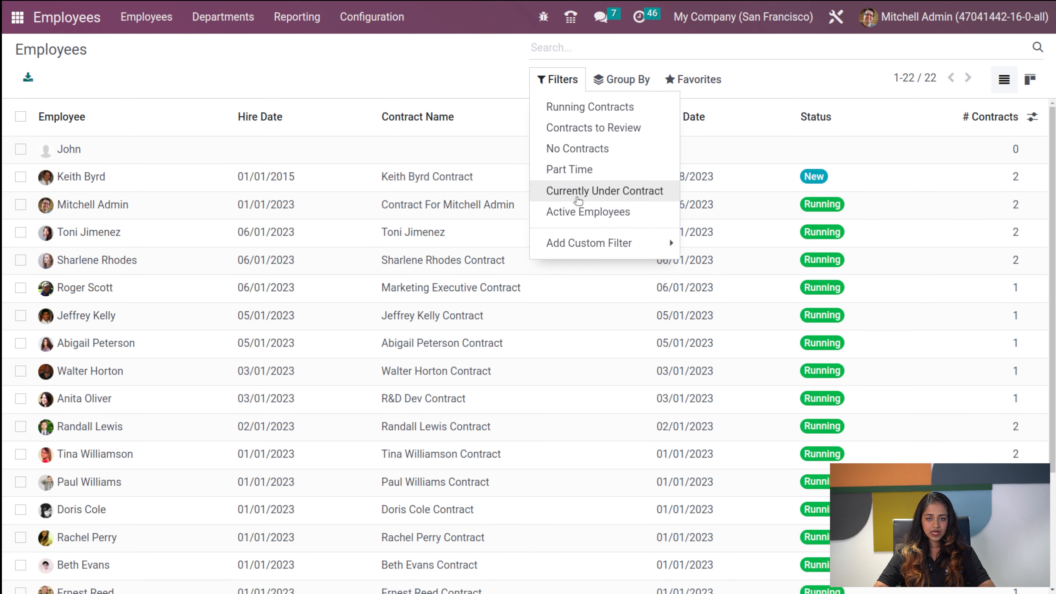
left_click(625, 194)
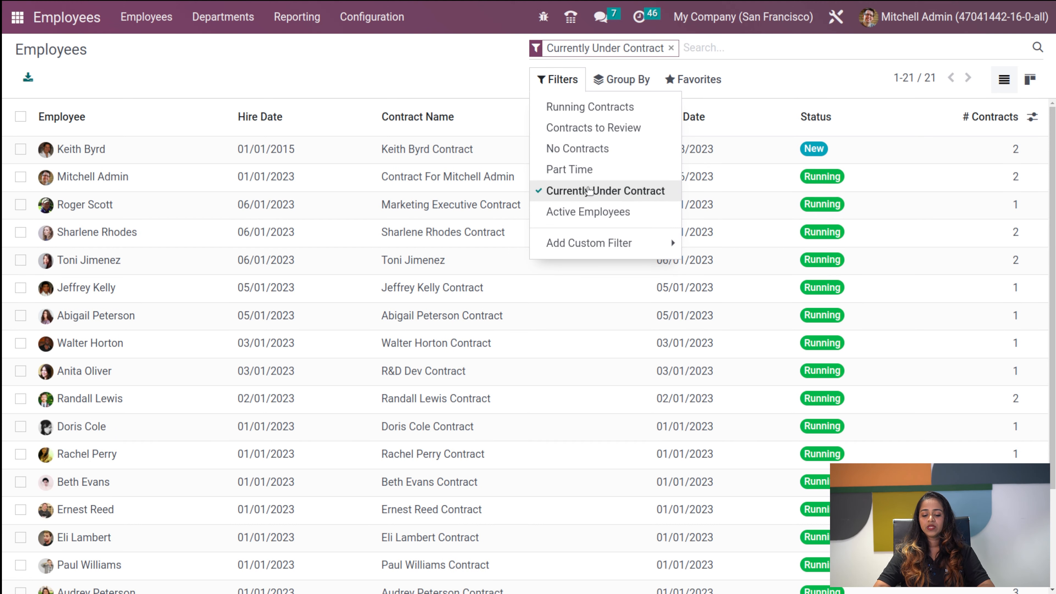
scroll(285, 387, "down", 3)
scroll(283, 397, "up", 3)
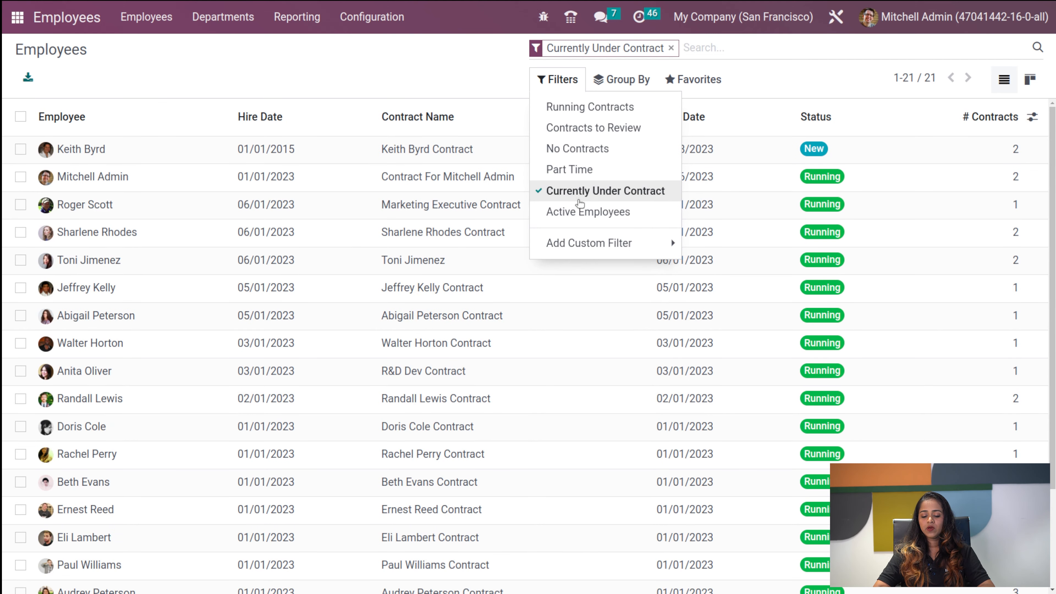
Switch the filter to Active Employees, look through the list, and clear the filter
left_click(582, 212)
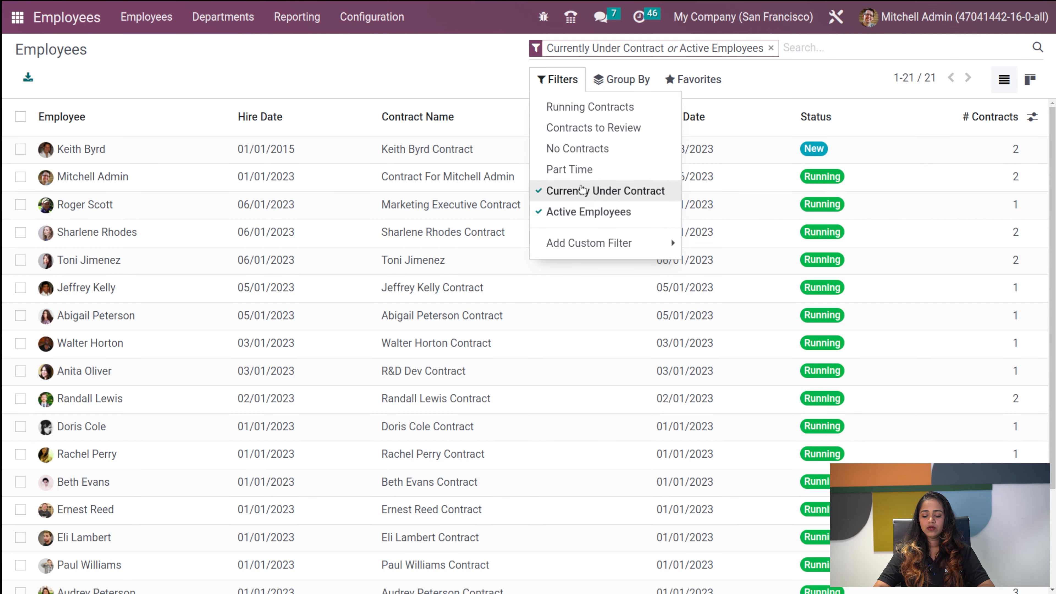
left_click(582, 190)
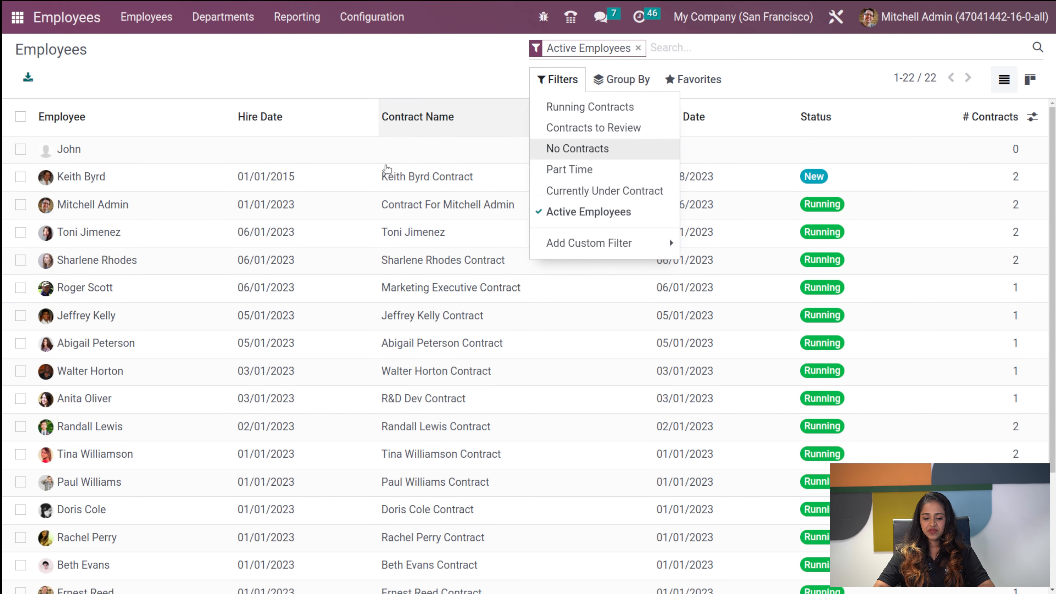
scroll(495, 526, "down", 3)
scroll(494, 527, "up", 3)
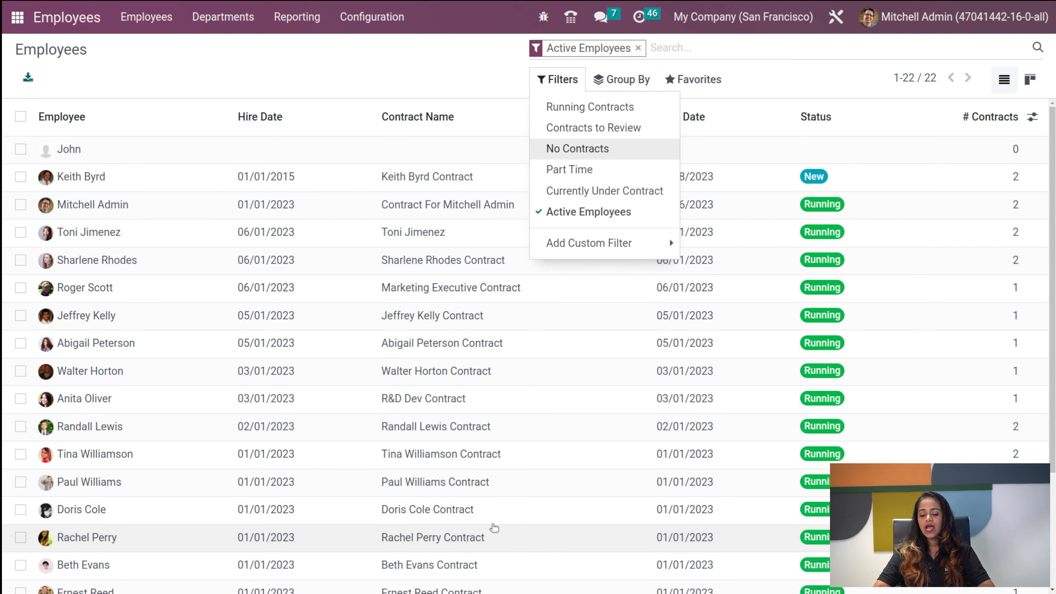
left_click(587, 211)
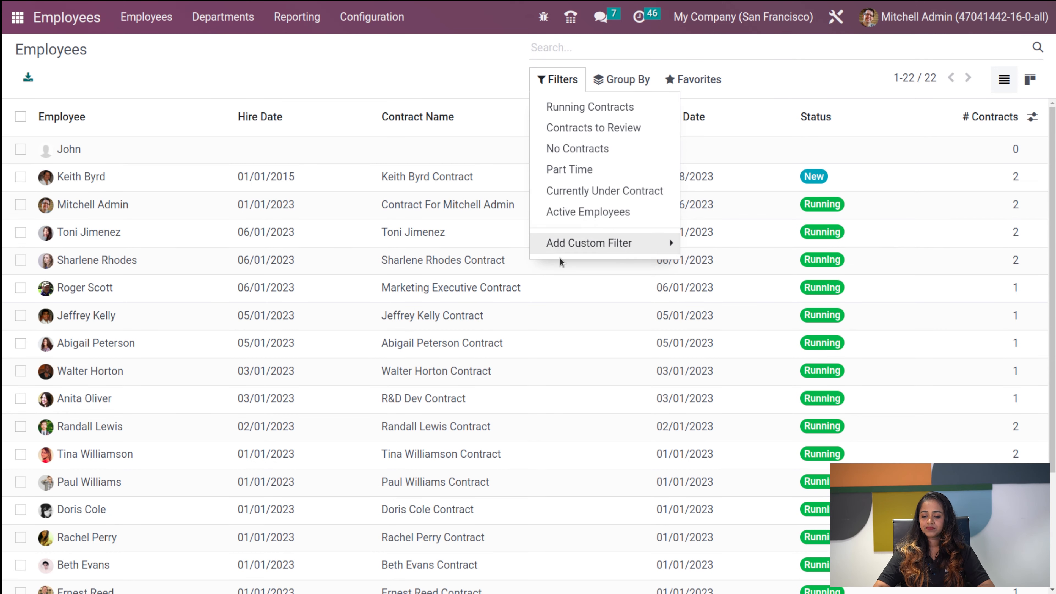
Preview the contracts list grouped by Job Position, Status, Reference Working Time and Salary Structure Type in turn, leaving it ungrouped
left_click(623, 78)
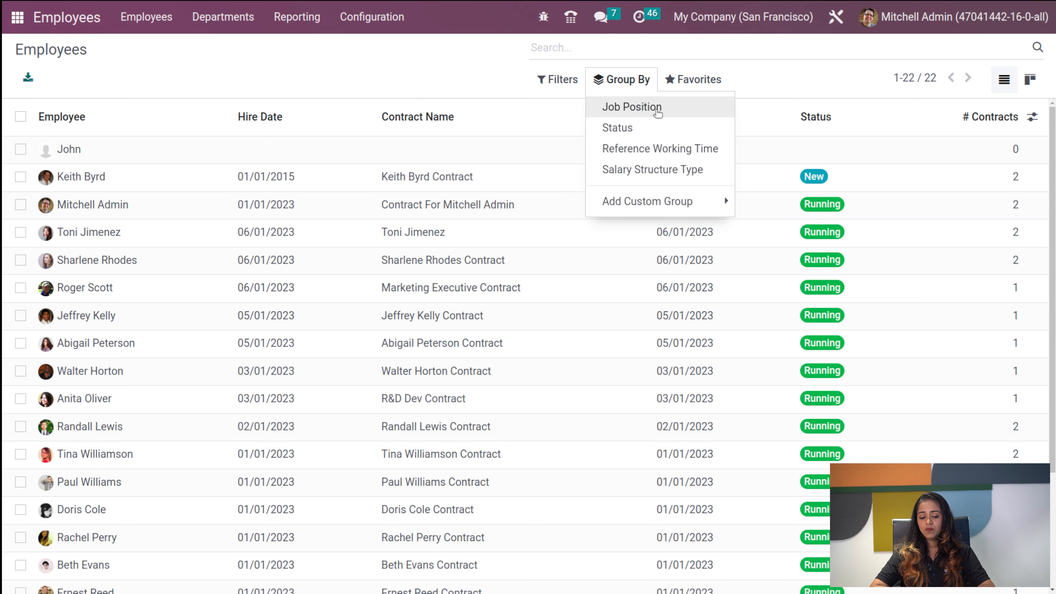
left_click(671, 109)
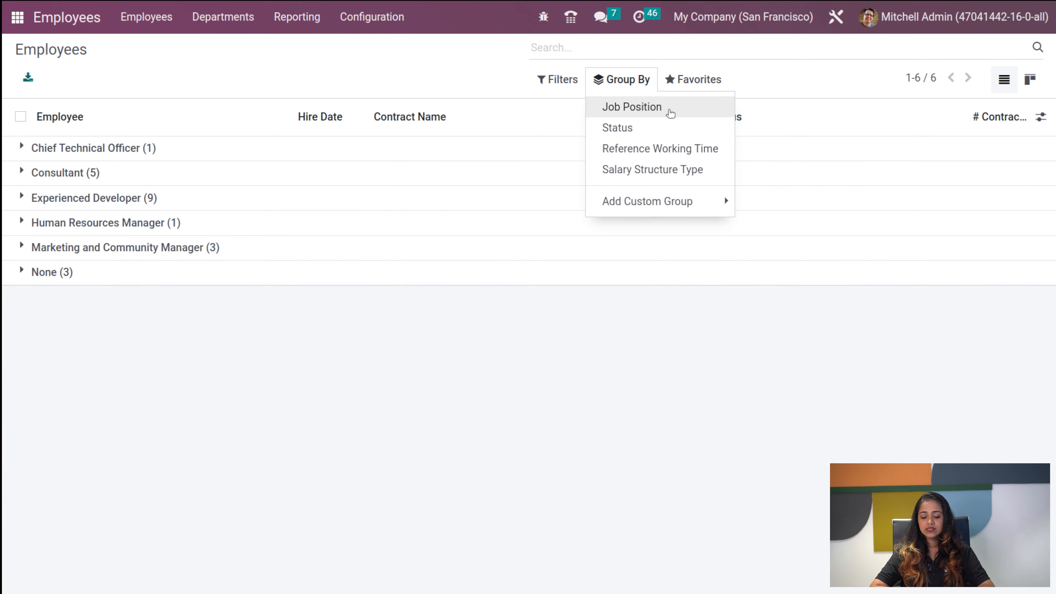
left_click(632, 131)
left_click(632, 137)
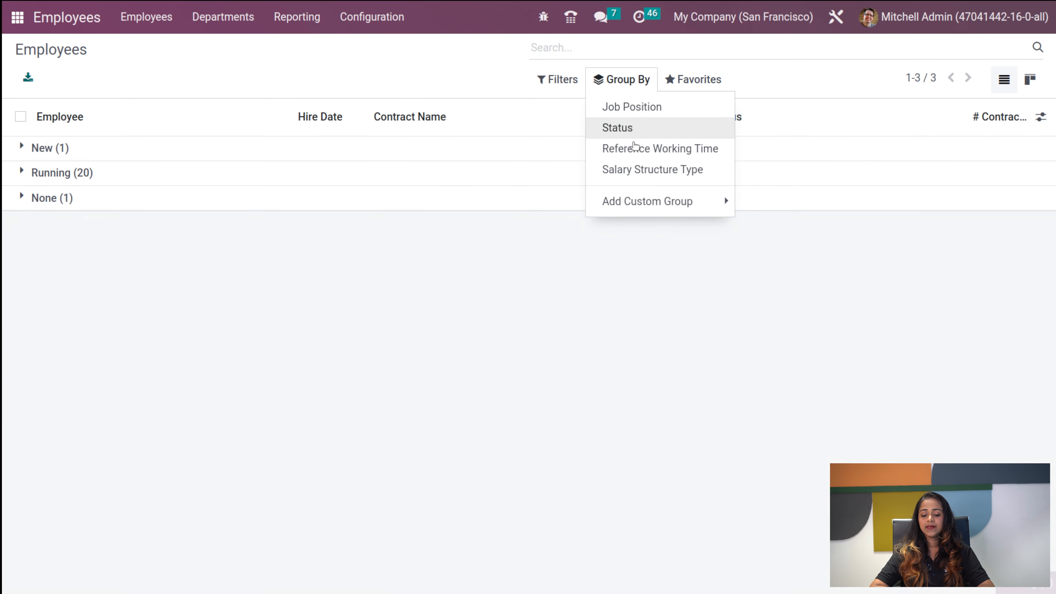
left_click(632, 149)
left_click(631, 155)
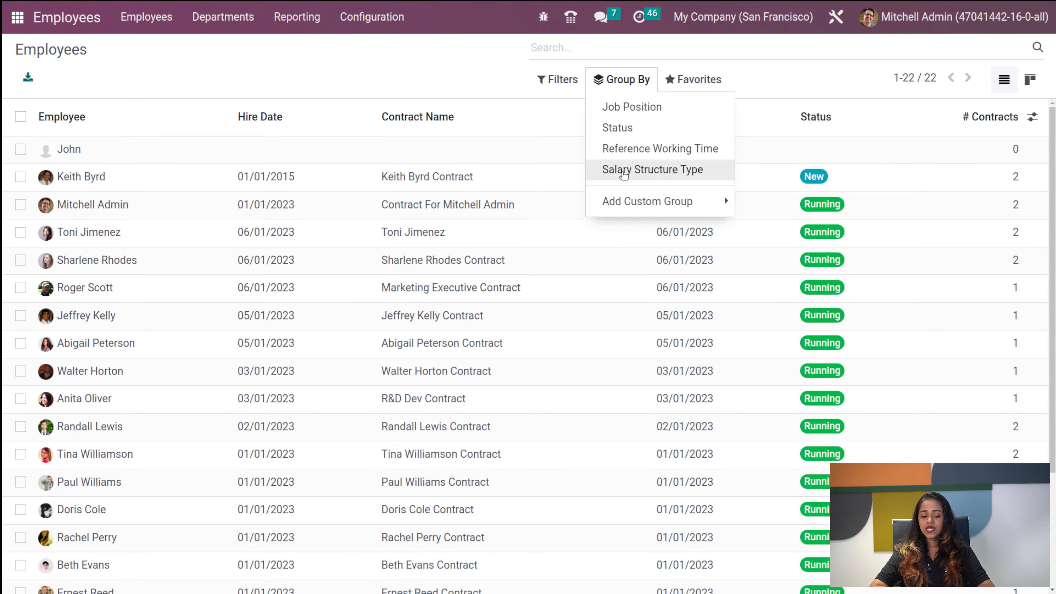
left_click(624, 174)
left_click(623, 177)
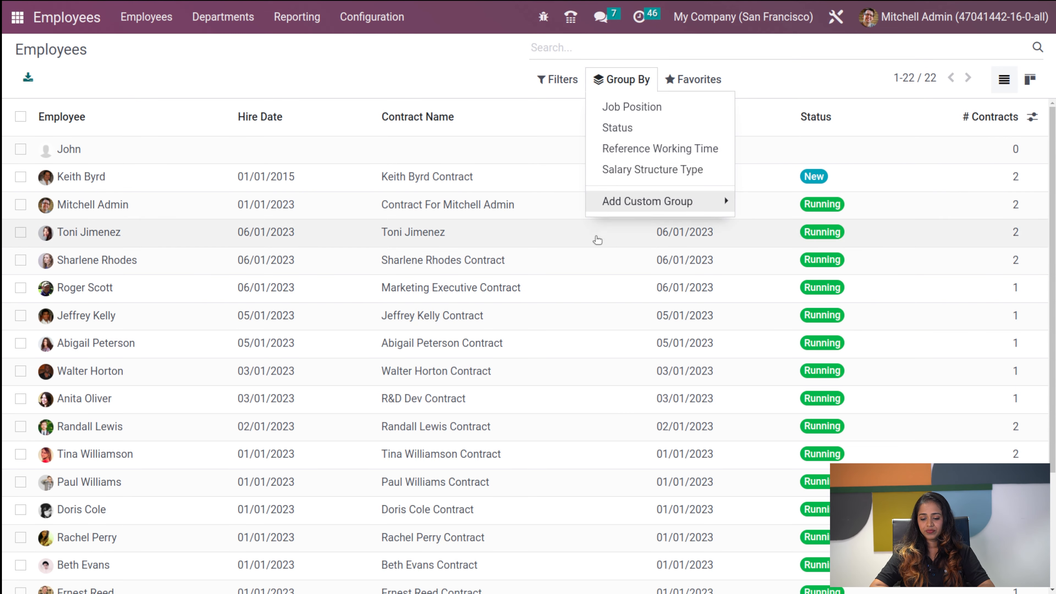
Review the Favorites options for the contracts list and show the contract histories as kanban cards
mouse_move(701, 85)
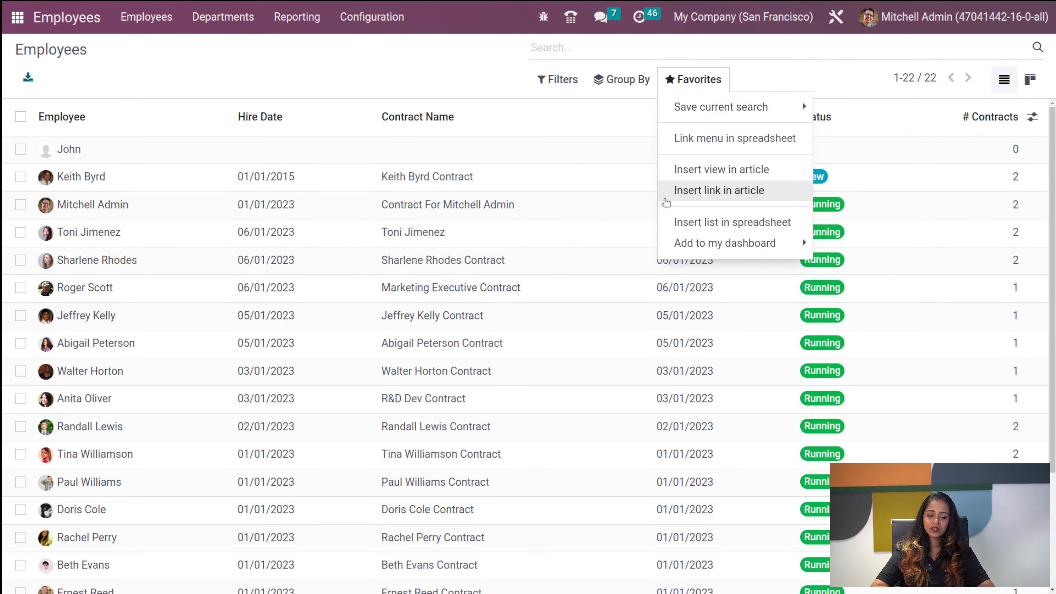
left_click(724, 243)
left_click(390, 85)
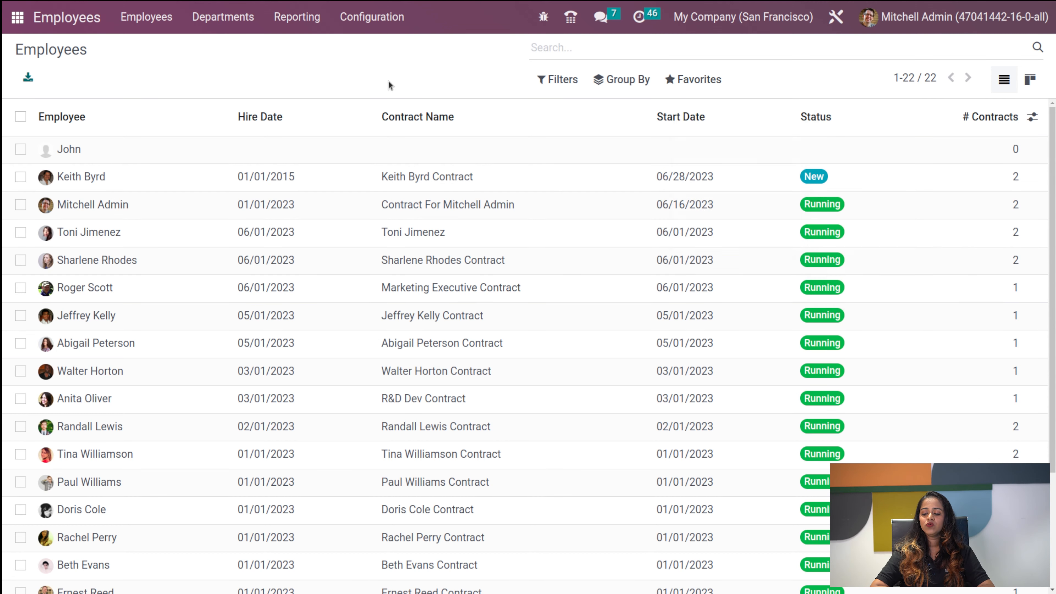
left_click(1030, 79)
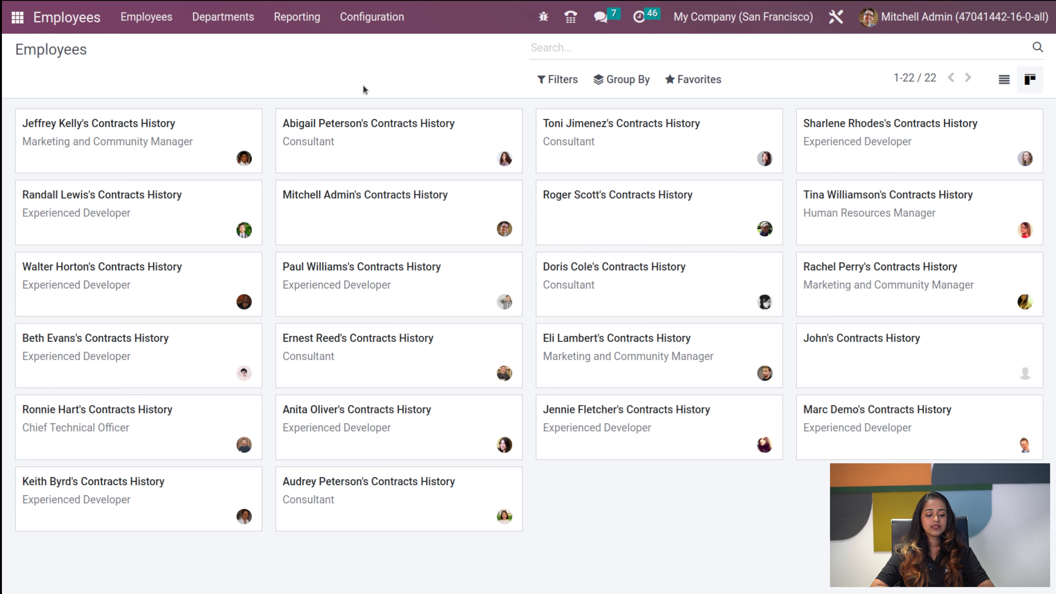
Open All Contracts and look through the contracts in the New, Running, Expired and Cancelled stages
left_click(141, 9)
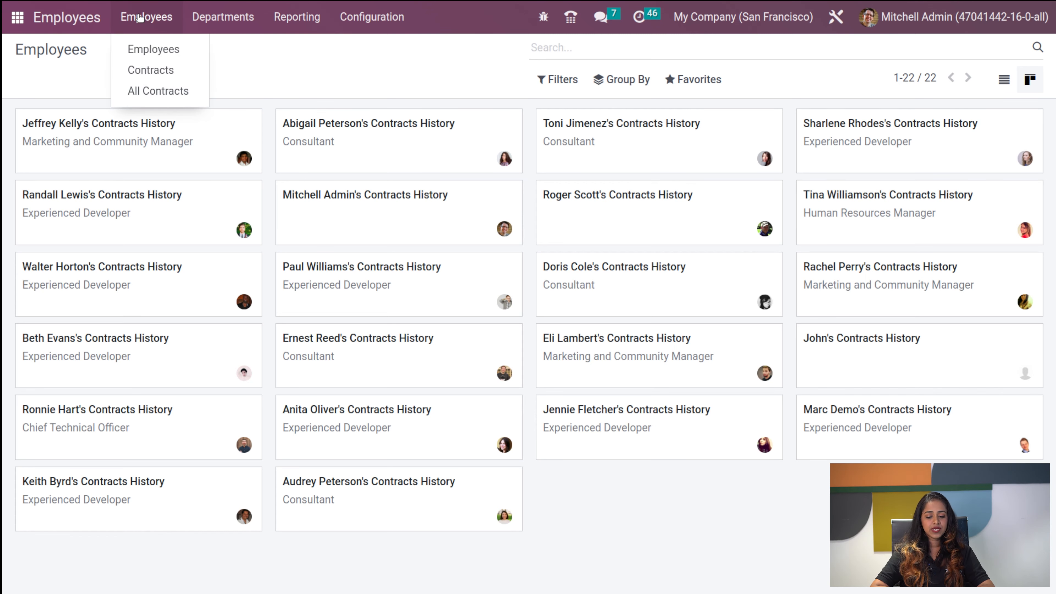
left_click(142, 88)
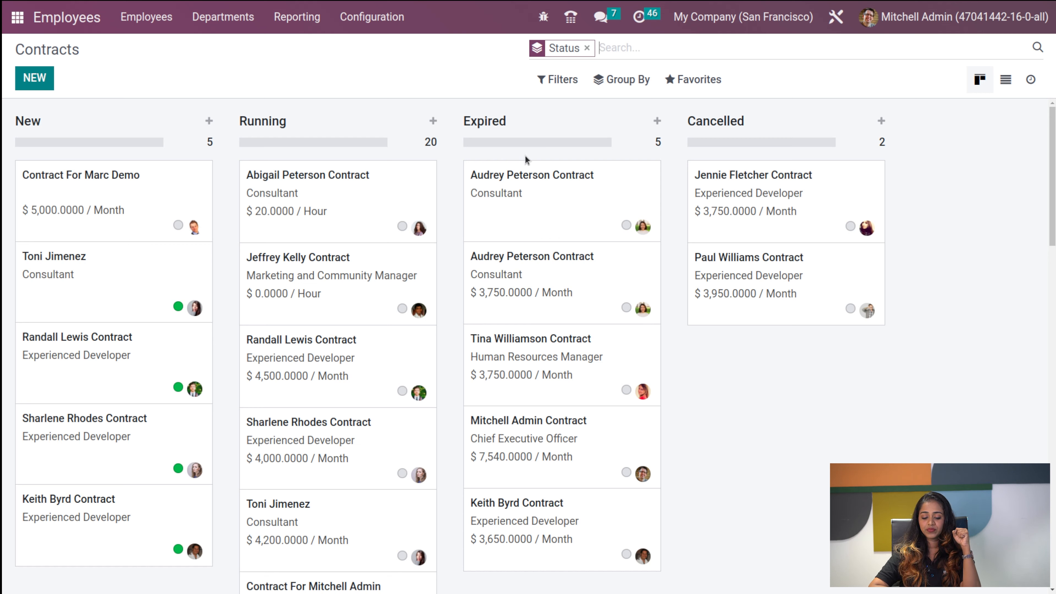
scroll(517, 424, "down", 15)
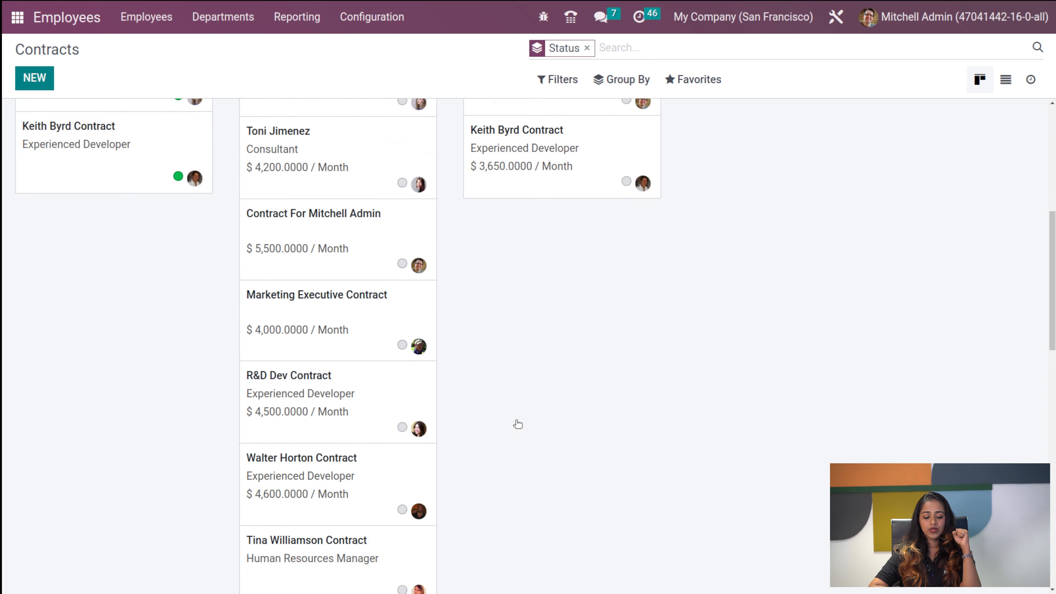
scroll(516, 420, "up", 15)
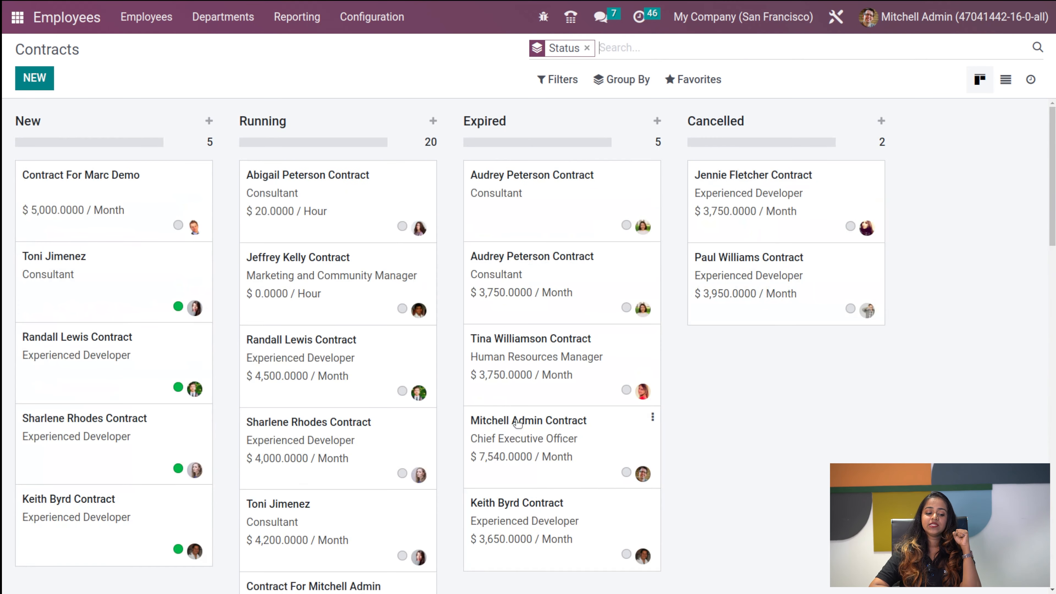
Create a new contract with the contract reference "New cotract"
left_click(46, 83)
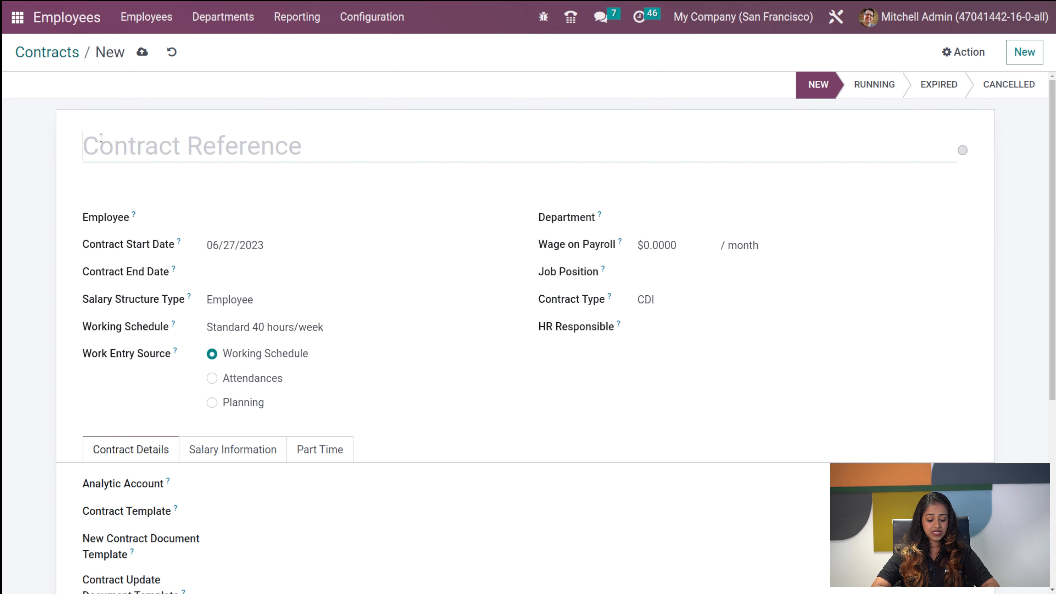
type("com")
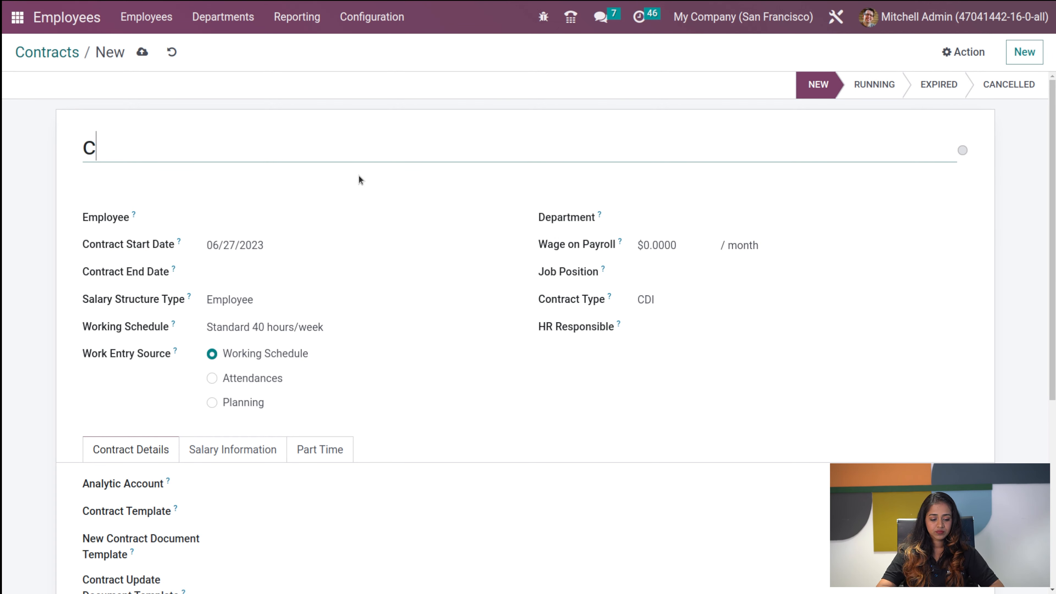
key("BackSpace")
key("BackSpace")
key("BackSpace")
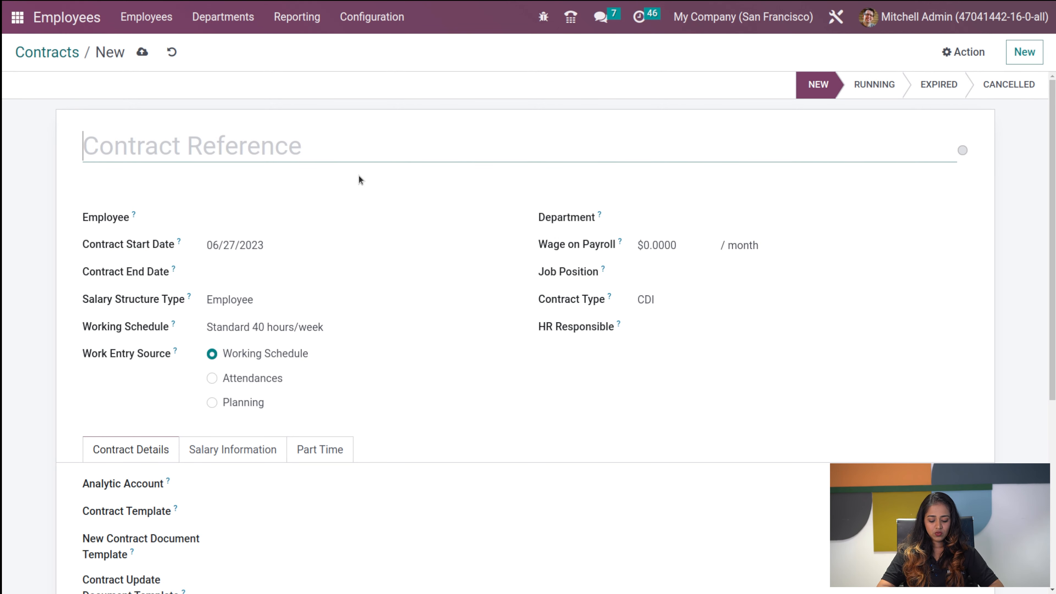
type("New com")
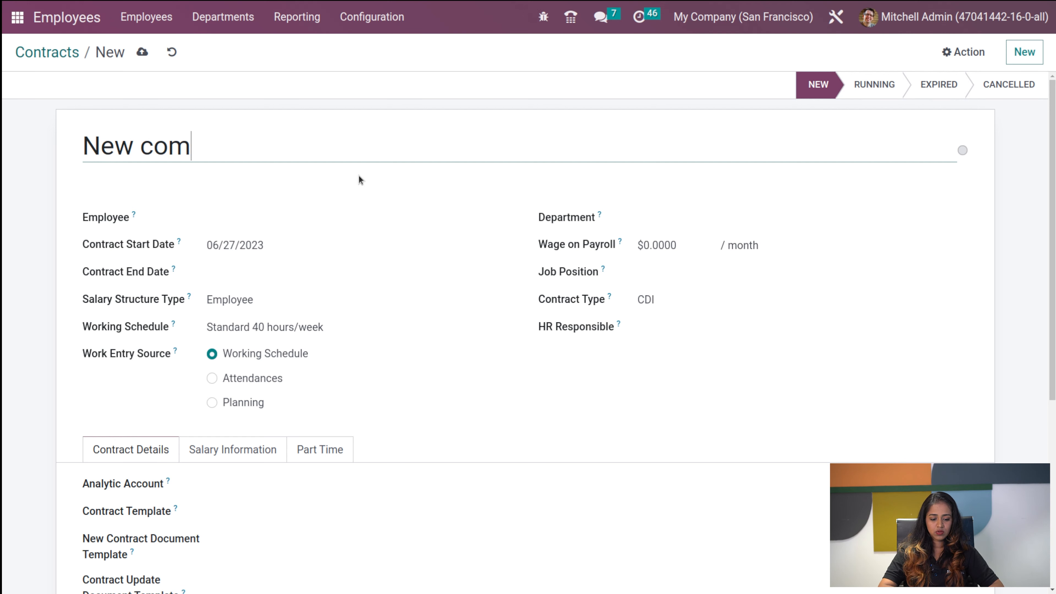
key("BackSpace")
type("tray")
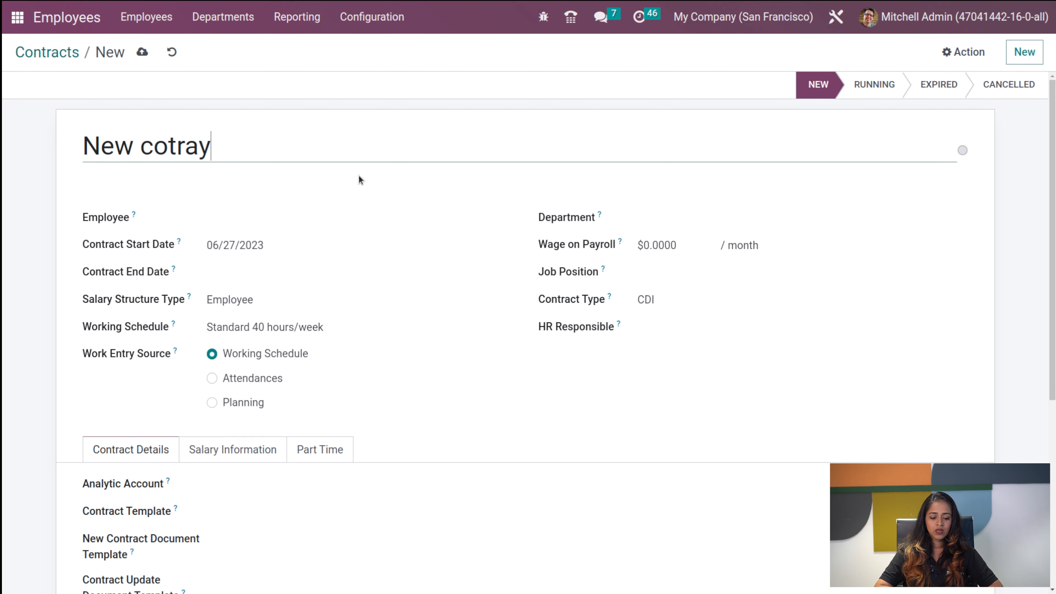
key("BackSpace")
type("ct")
Find the Sales department employee by first name and assign them to the contract
left_click(237, 213)
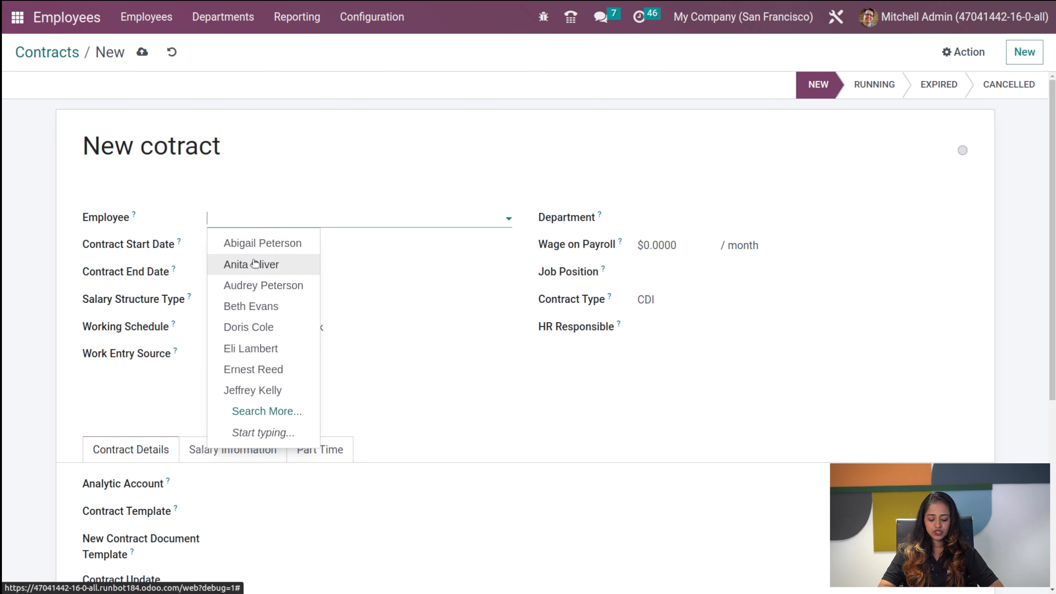
type("jo")
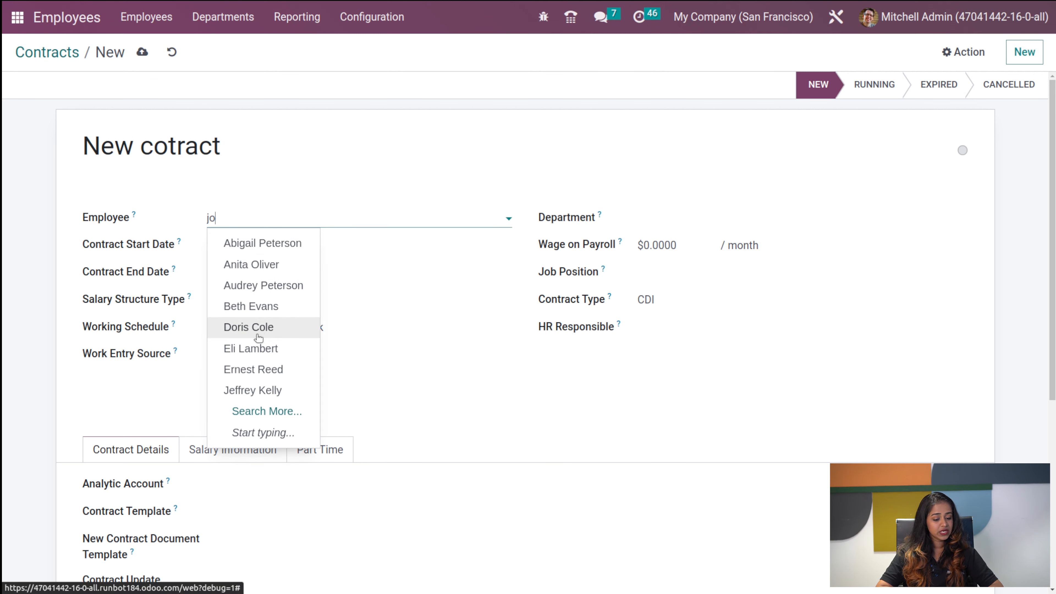
type("h")
left_click(237, 243)
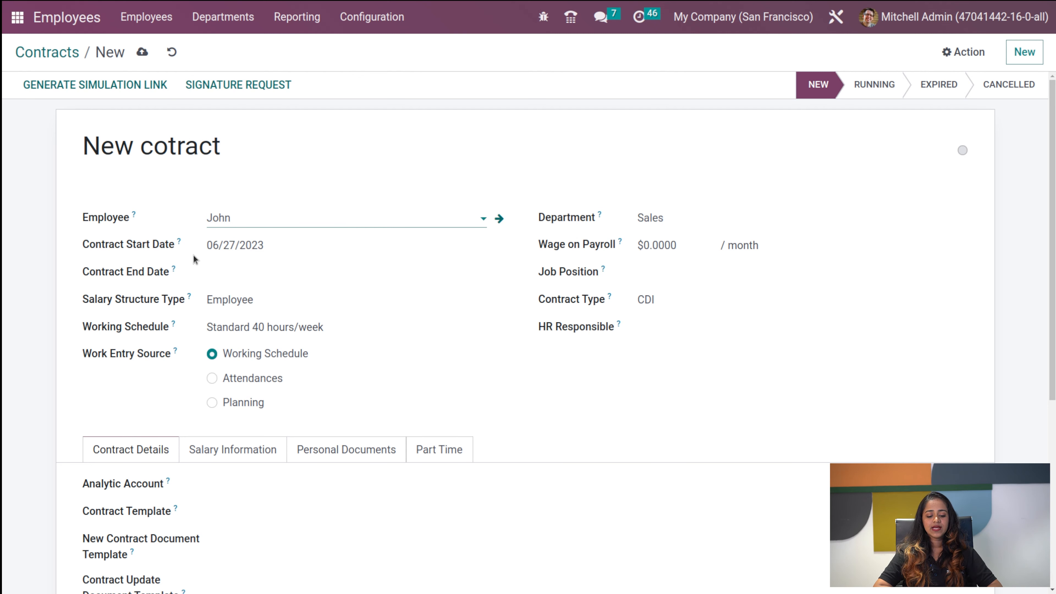
Set the contract end date to 09/27/2023
left_click(248, 274)
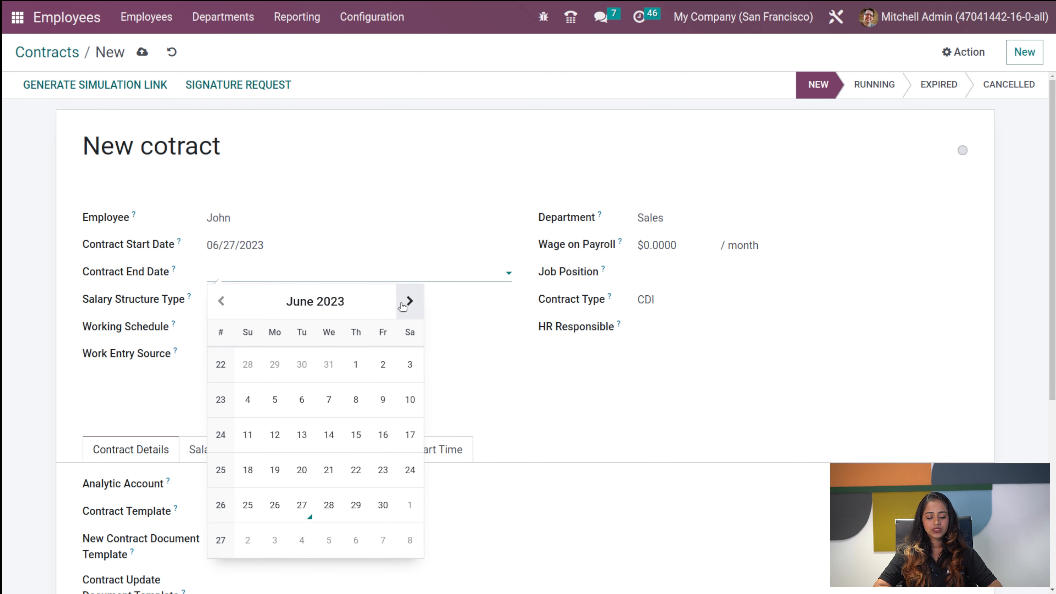
left_click(407, 307)
left_click(407, 307)
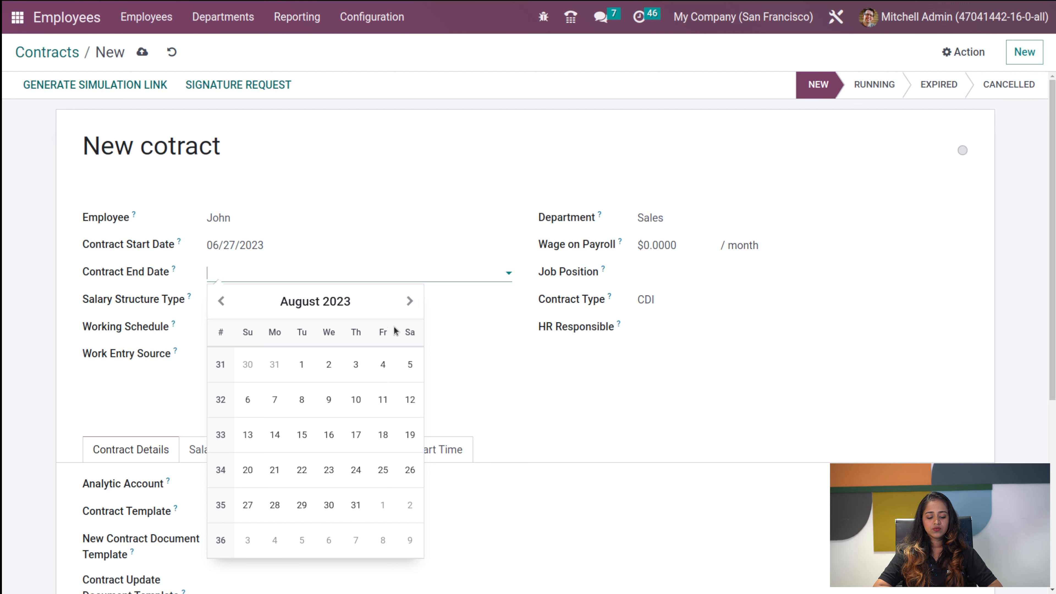
left_click(406, 307)
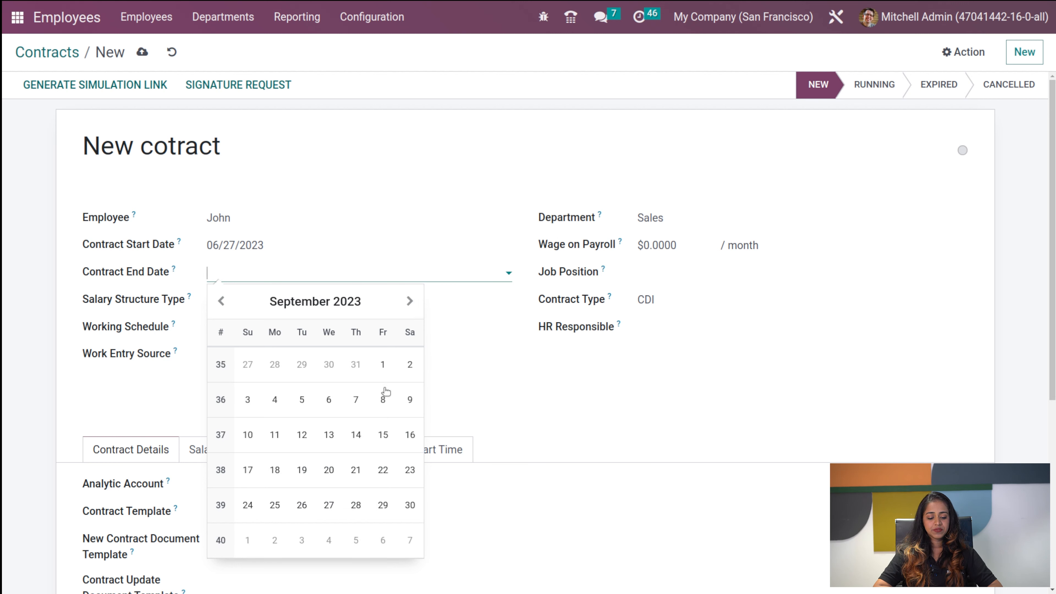
left_click(328, 504)
Review the available Salary Structure Type and Working Schedule options without changing the selections
left_click(279, 299)
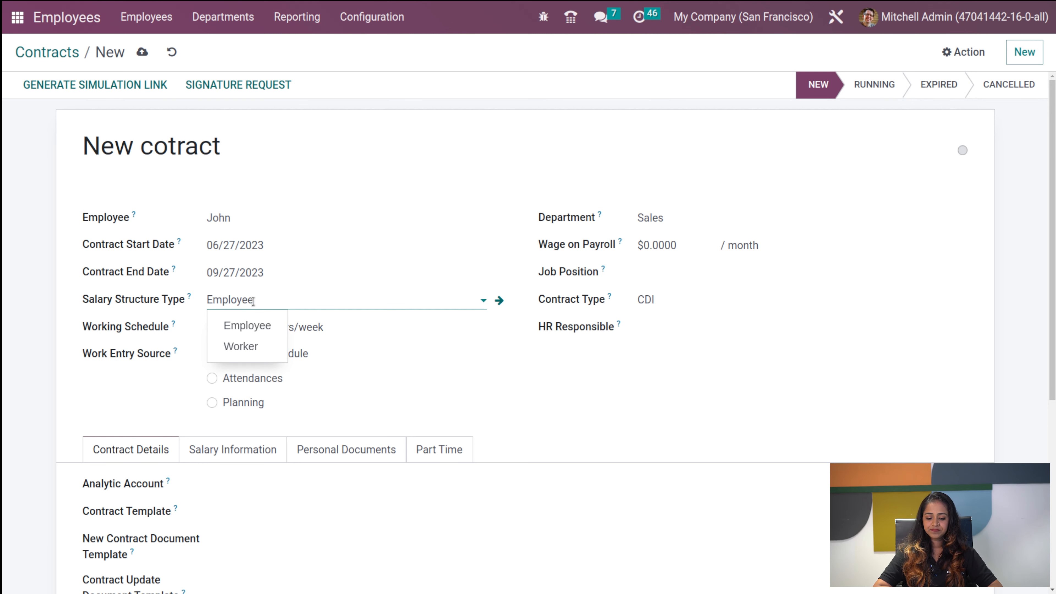
left_click(359, 320)
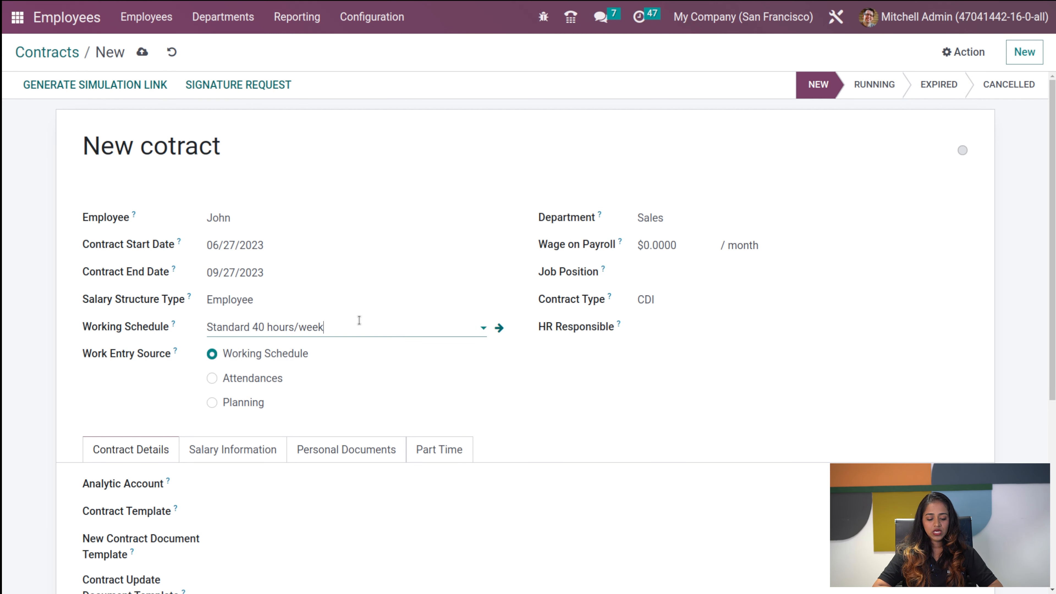
left_click(346, 321)
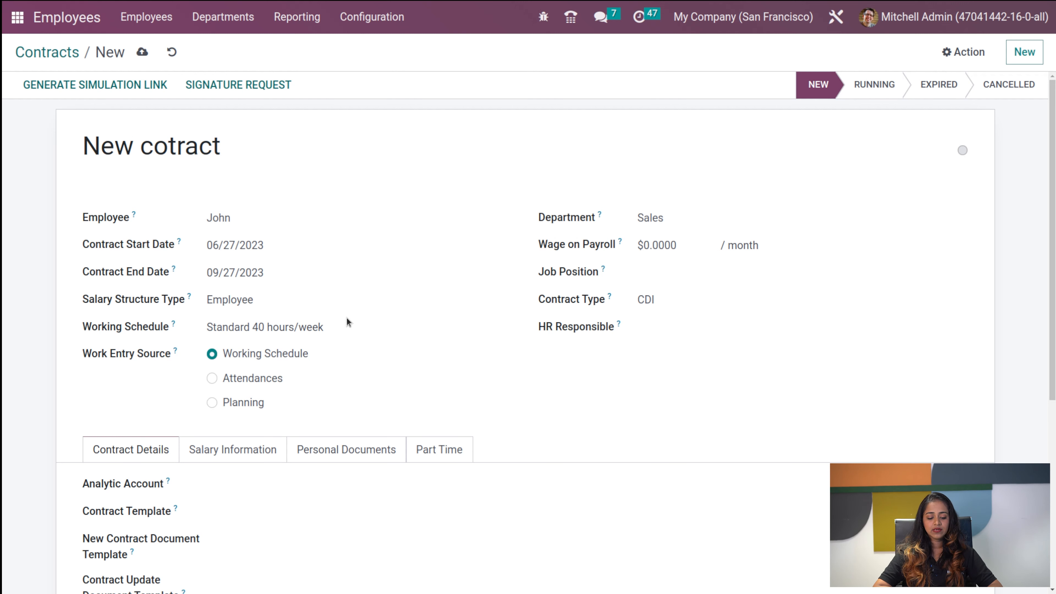
left_click(348, 323)
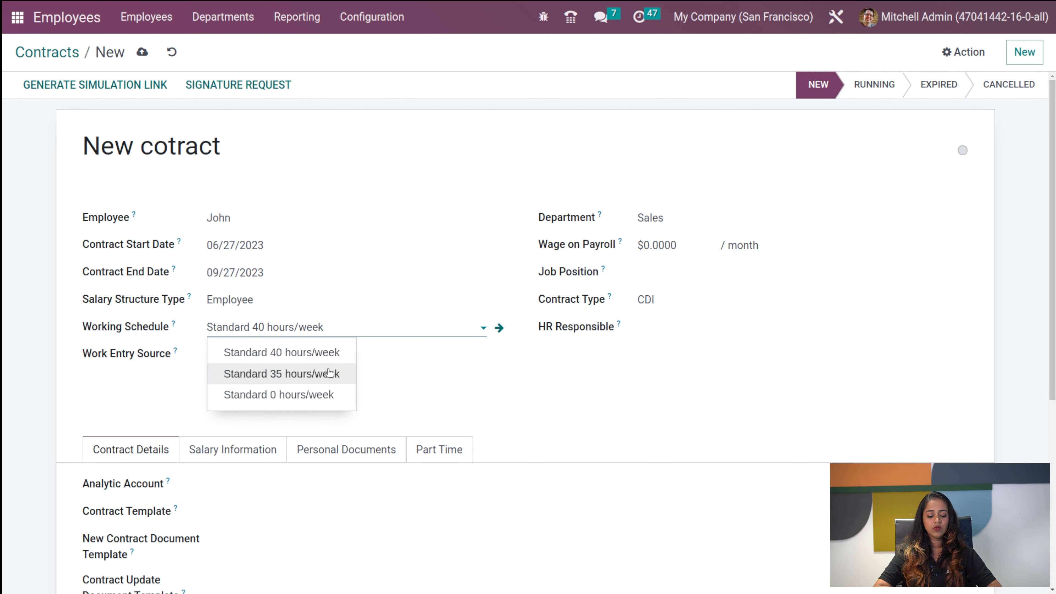
left_click(425, 406)
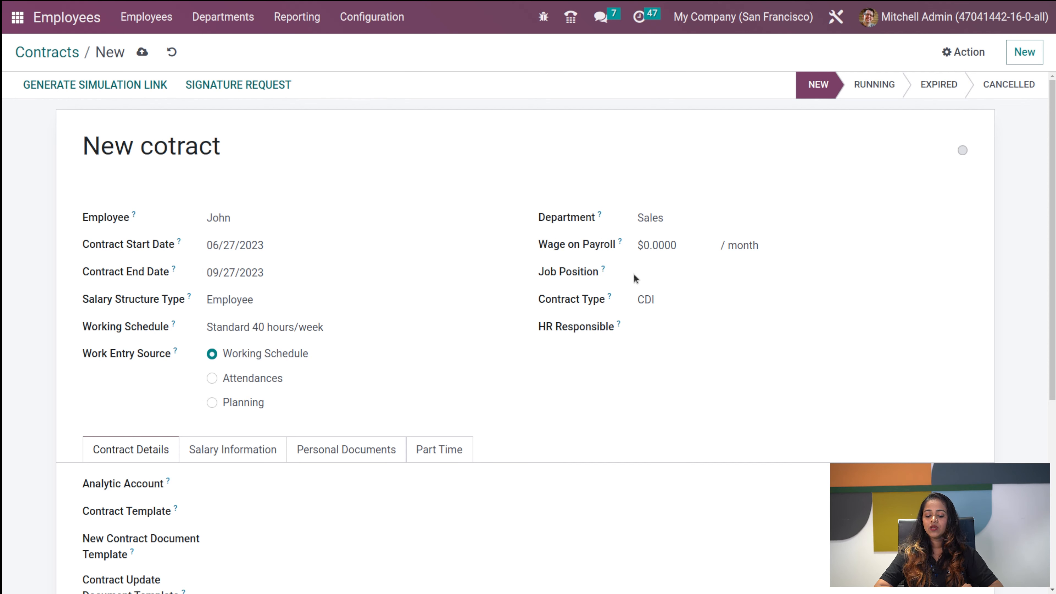
Look through the contract types, keeping CDI, and choose the admin user as HR Responsible
left_click(666, 295)
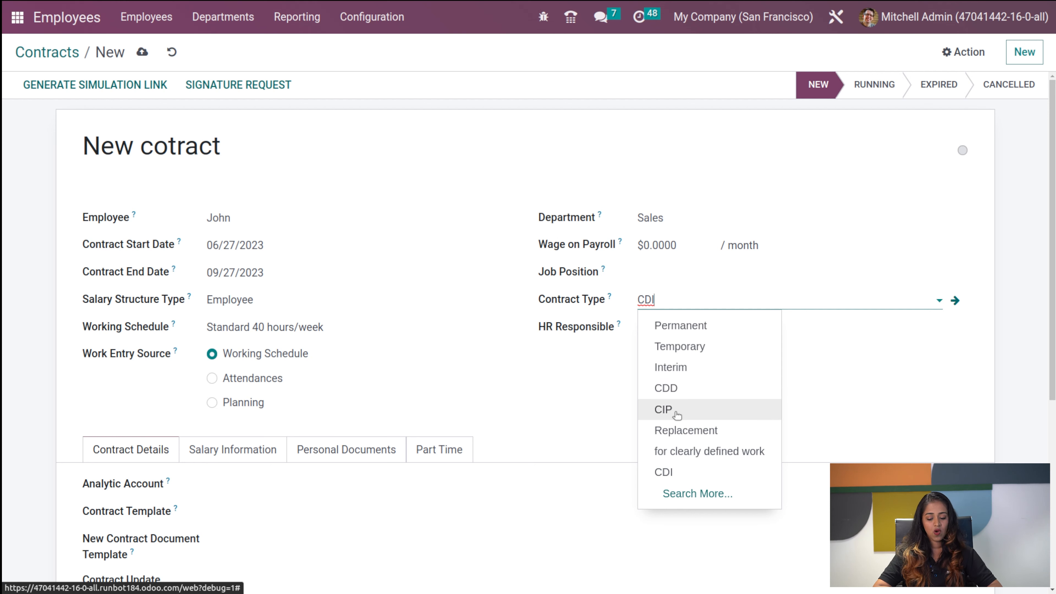
left_click(527, 382)
left_click(643, 329)
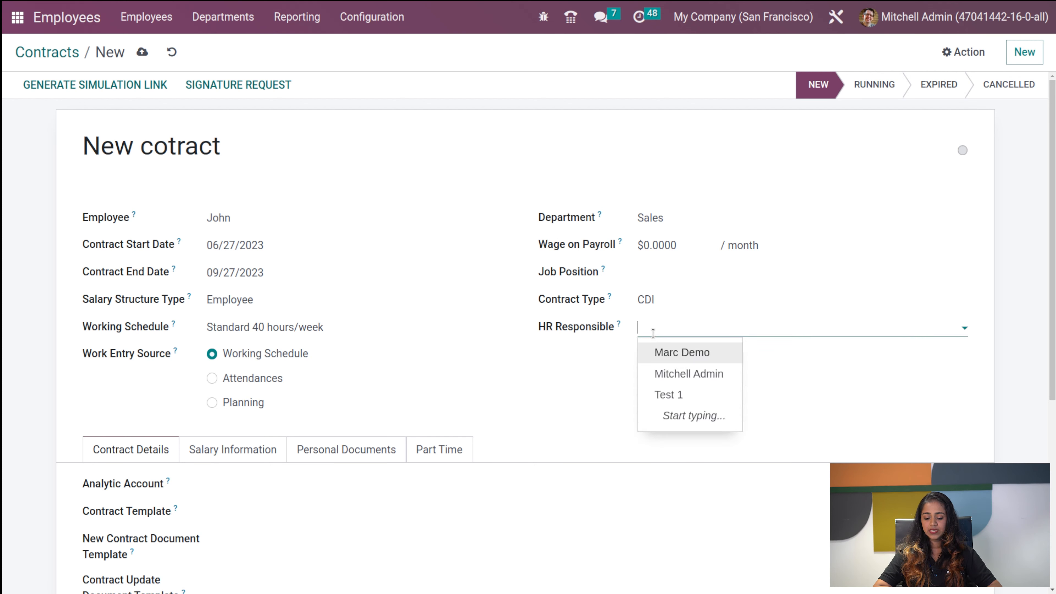
left_click(675, 373)
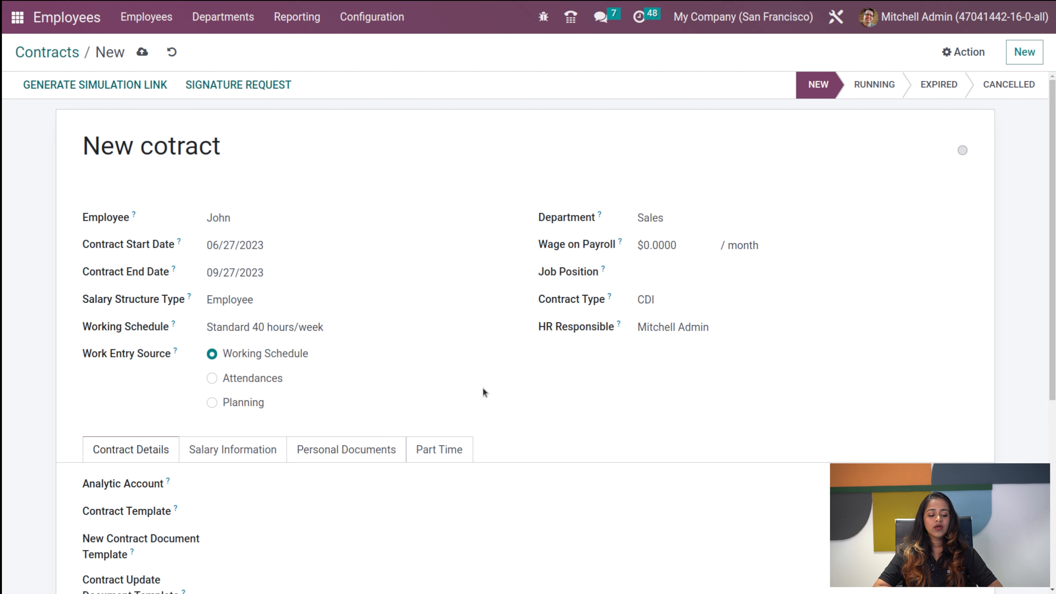
In the contract details, set the Analytic Account to Administrative and the Contract Template to Experienced Developer
scroll(331, 504, "down", 5)
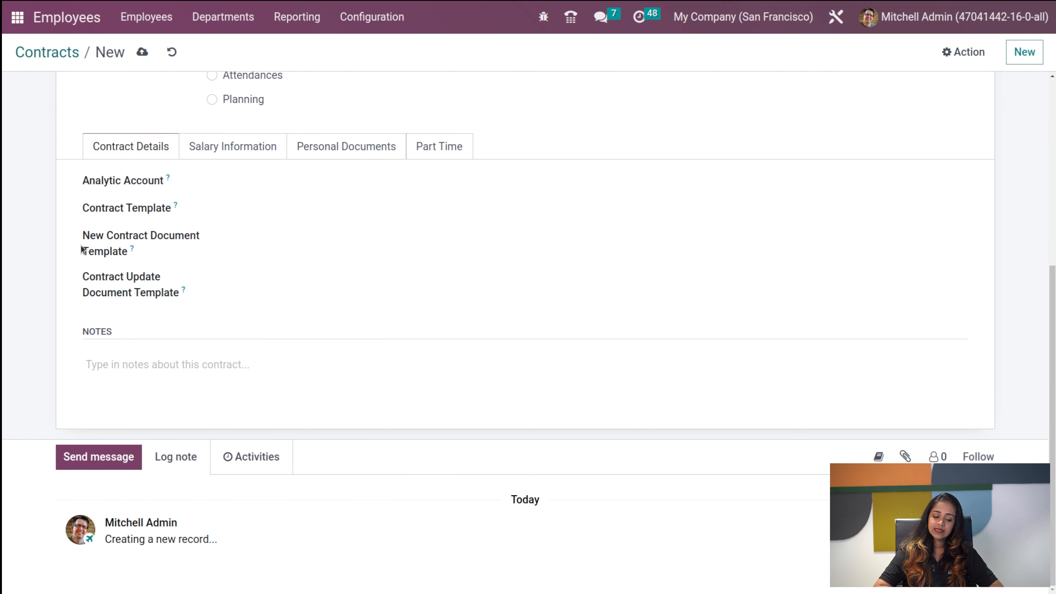
left_click(243, 187)
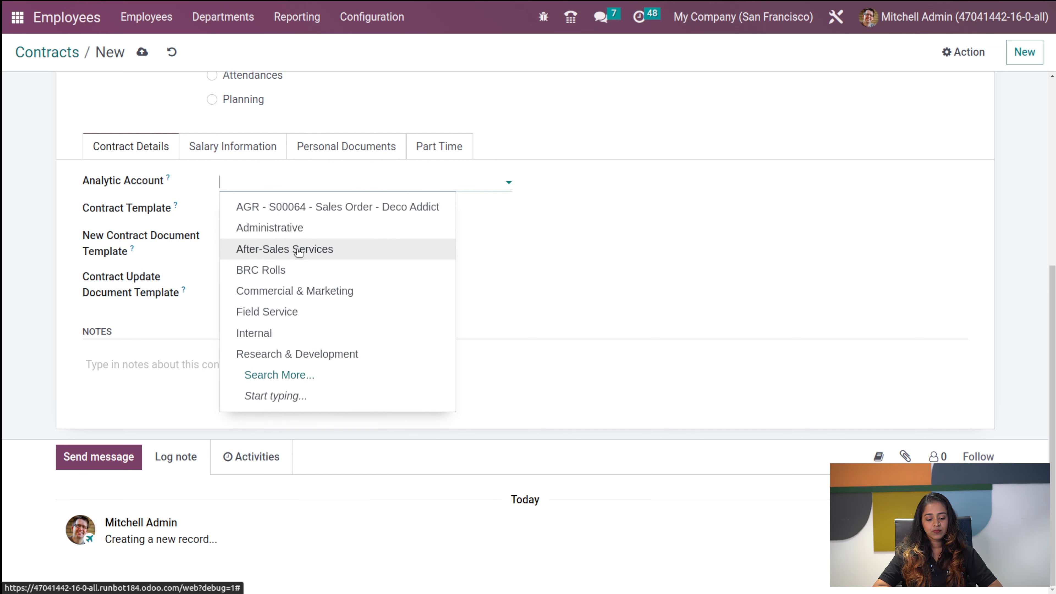
left_click(280, 229)
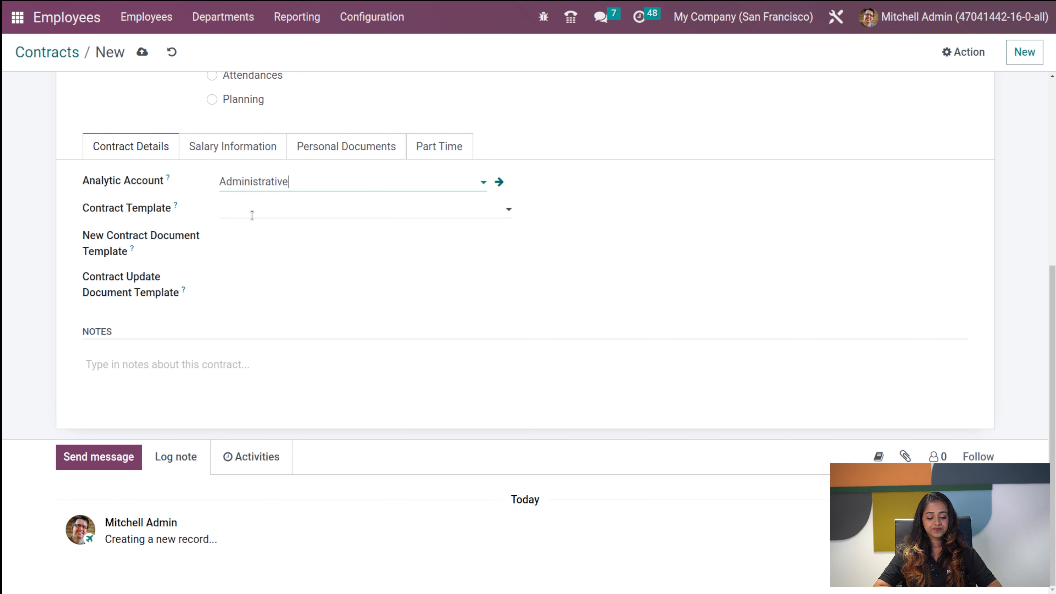
left_click(252, 215)
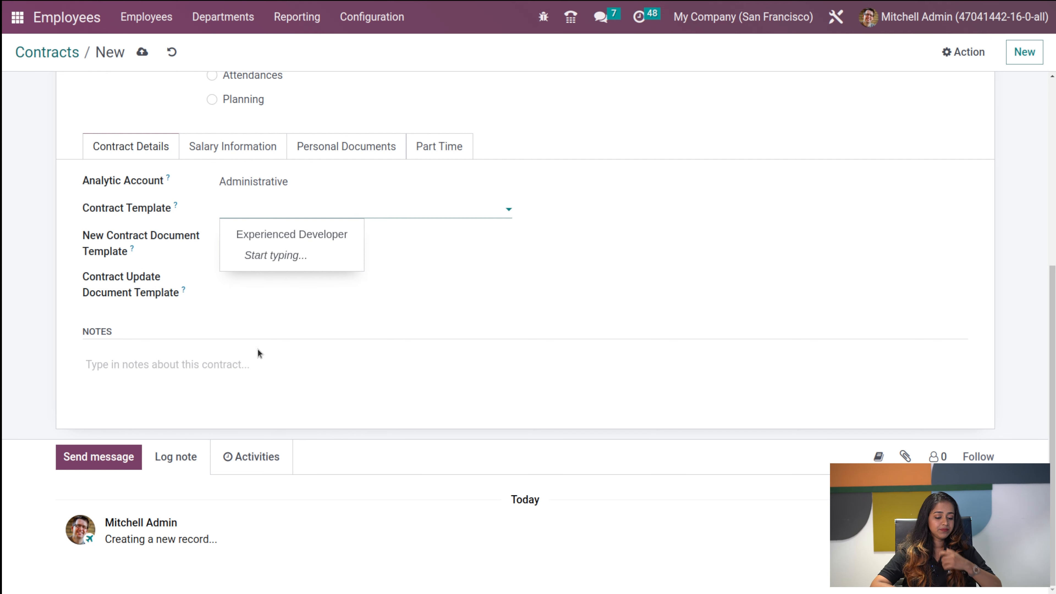
left_click(265, 236)
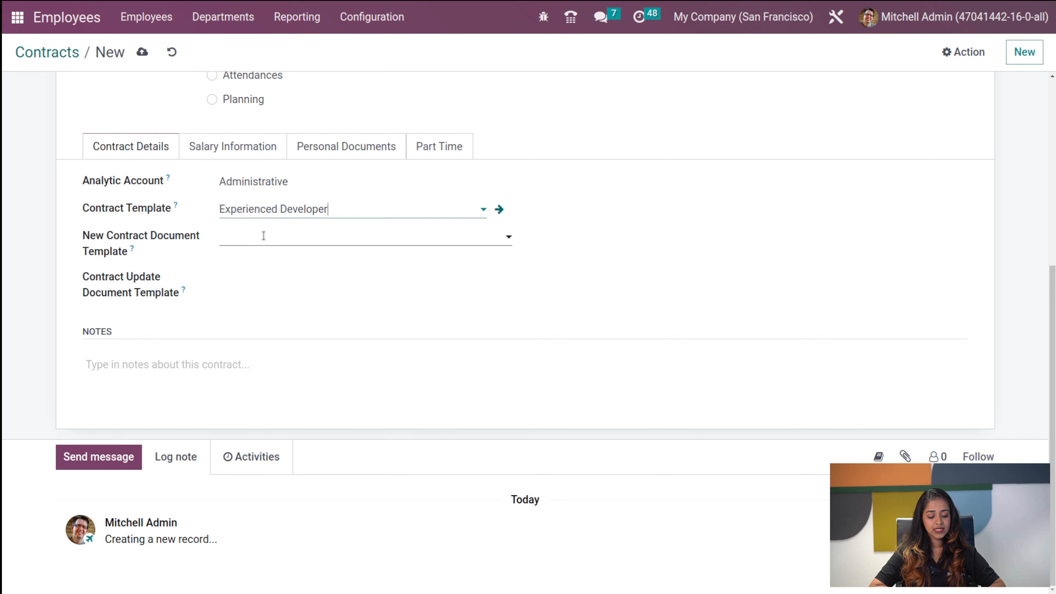
Review the new contract document templates, salary information, personal documents and part-time settings, leaving Part Time off
left_click(263, 236)
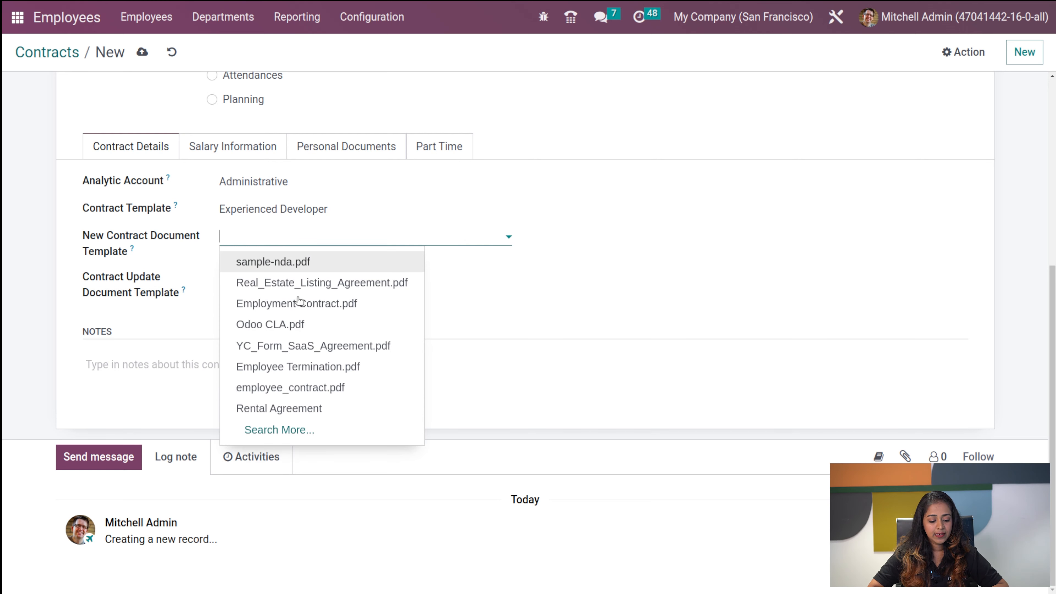
left_click(211, 306)
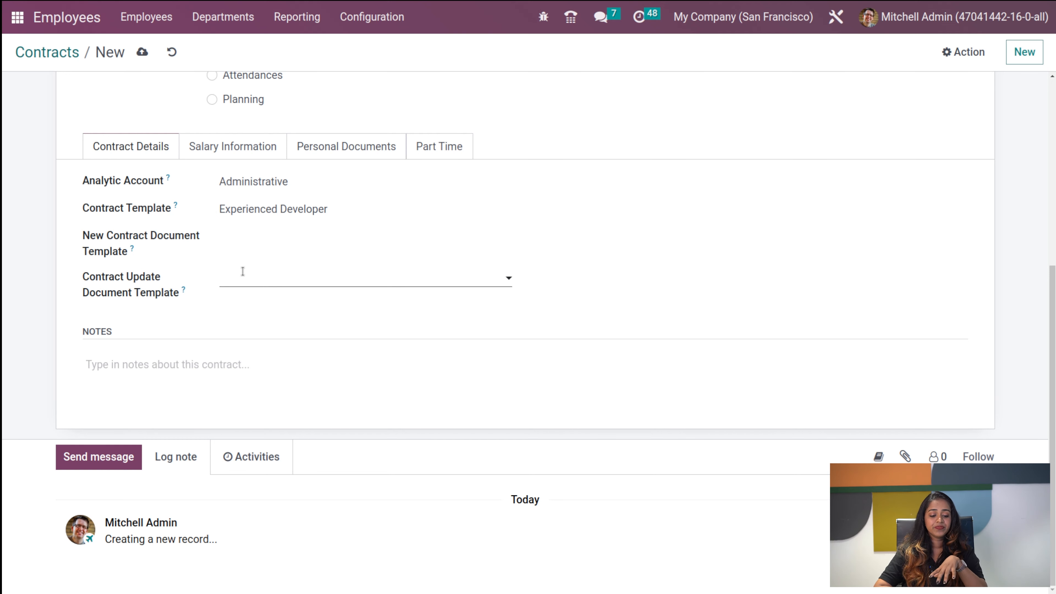
left_click(202, 150)
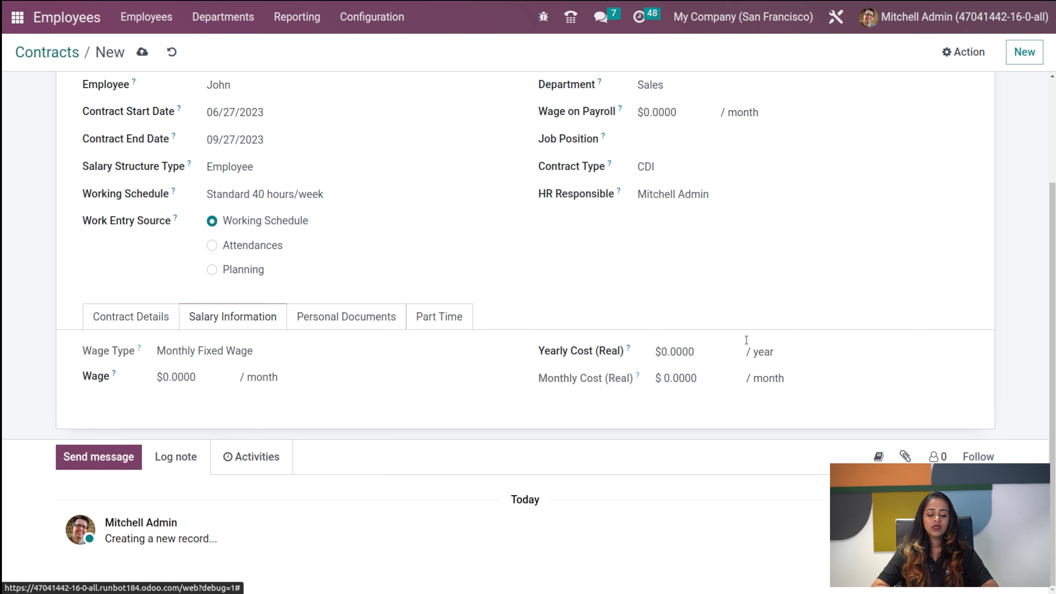
left_click(309, 317)
scroll(309, 317, "down", 2)
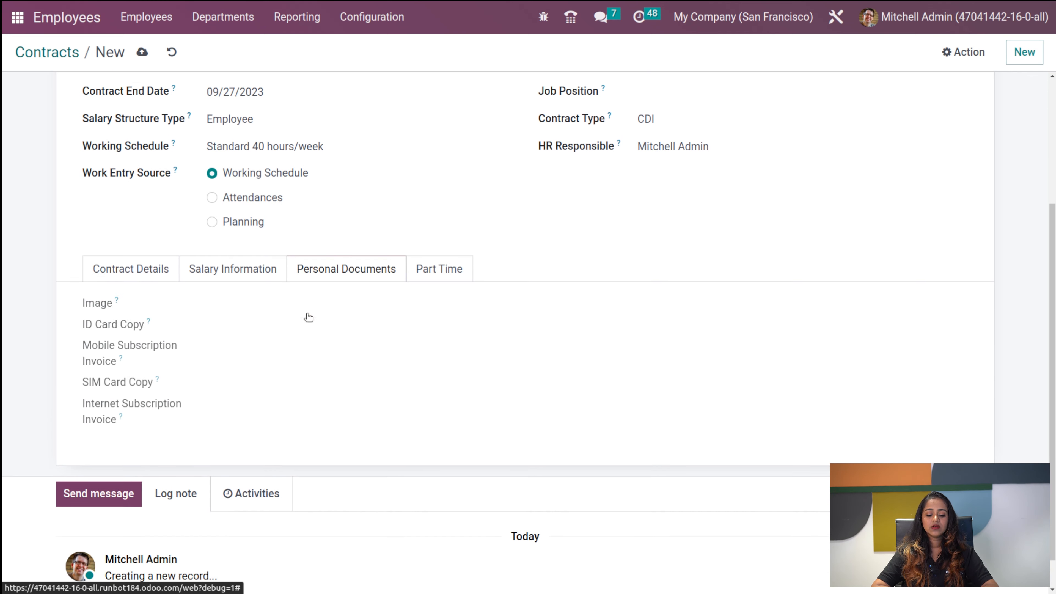
left_click(435, 262)
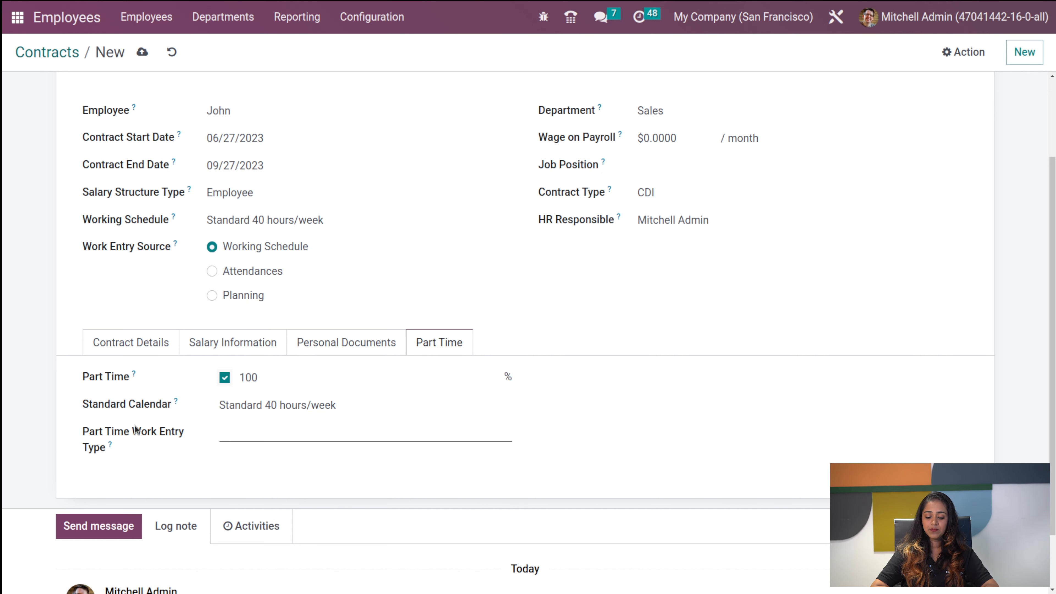
left_click(225, 378)
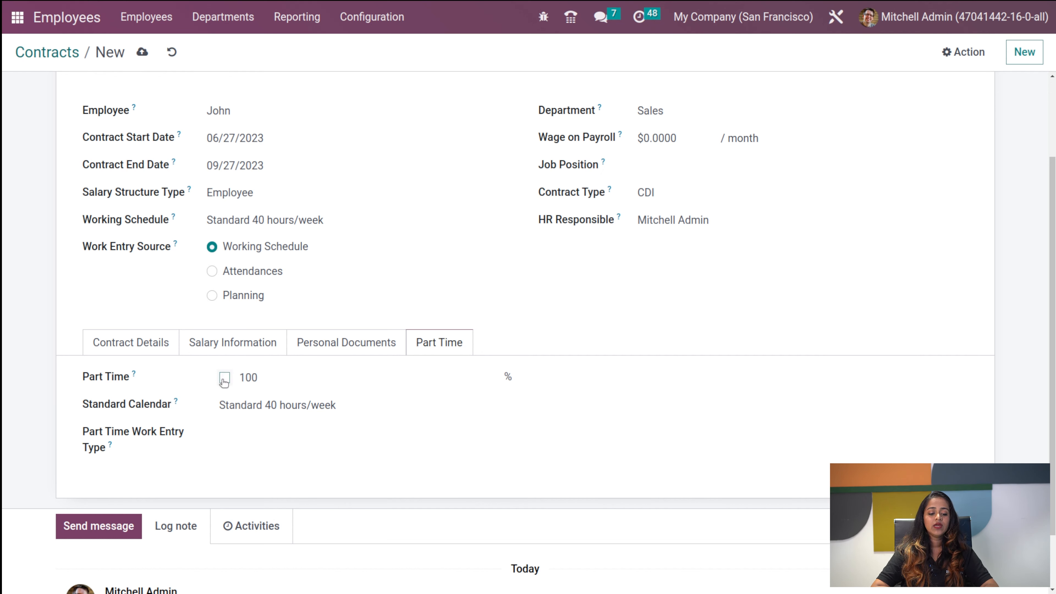
Try to save the contract, and set its New Contract Document Template to Employment Contract.pdf
scroll(329, 288, "up", 3)
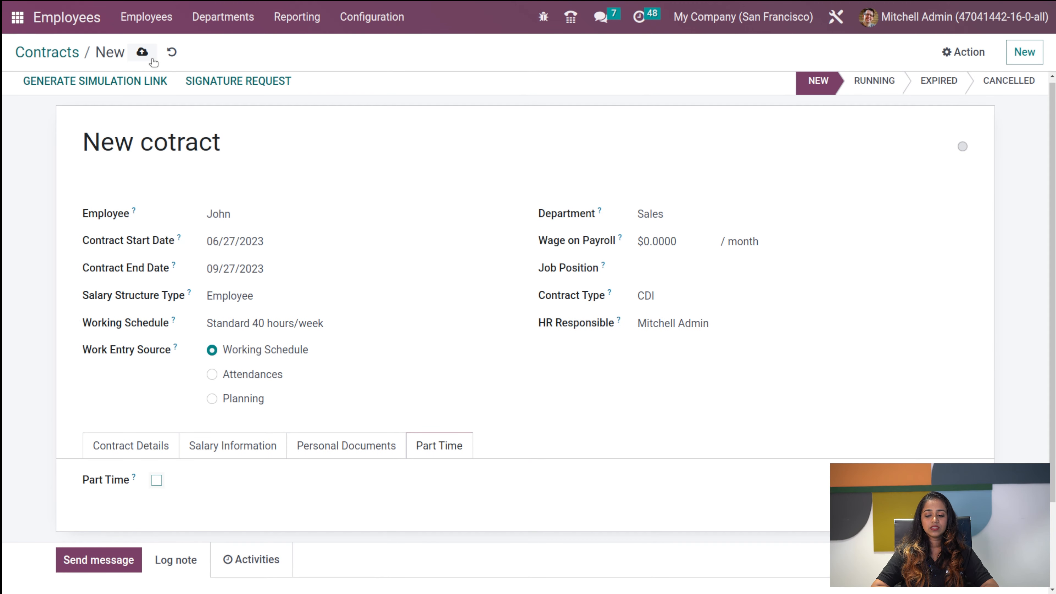
left_click(148, 56)
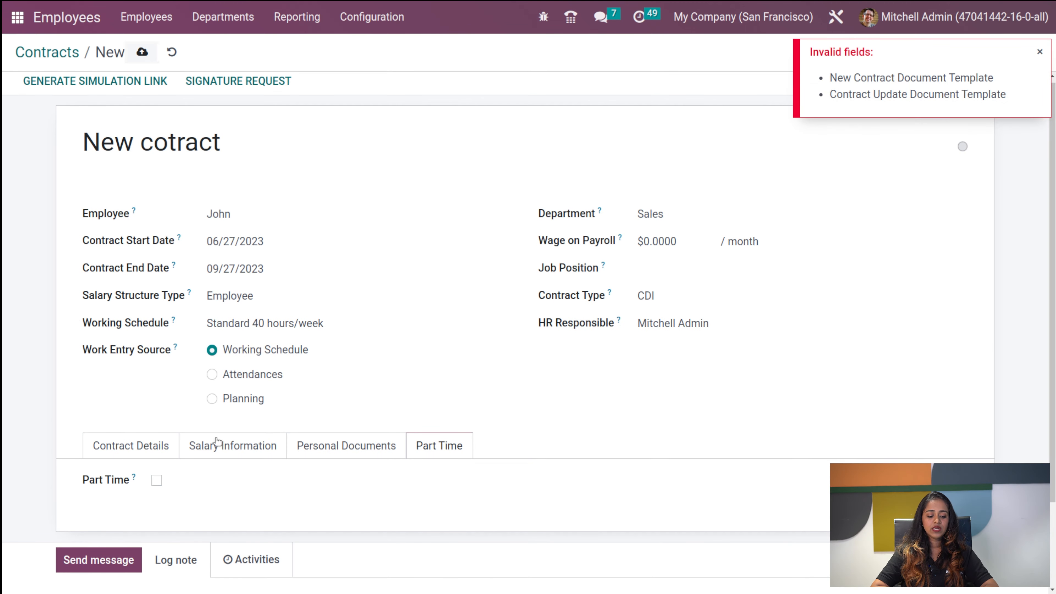
left_click(146, 444)
scroll(146, 440, "down", 5)
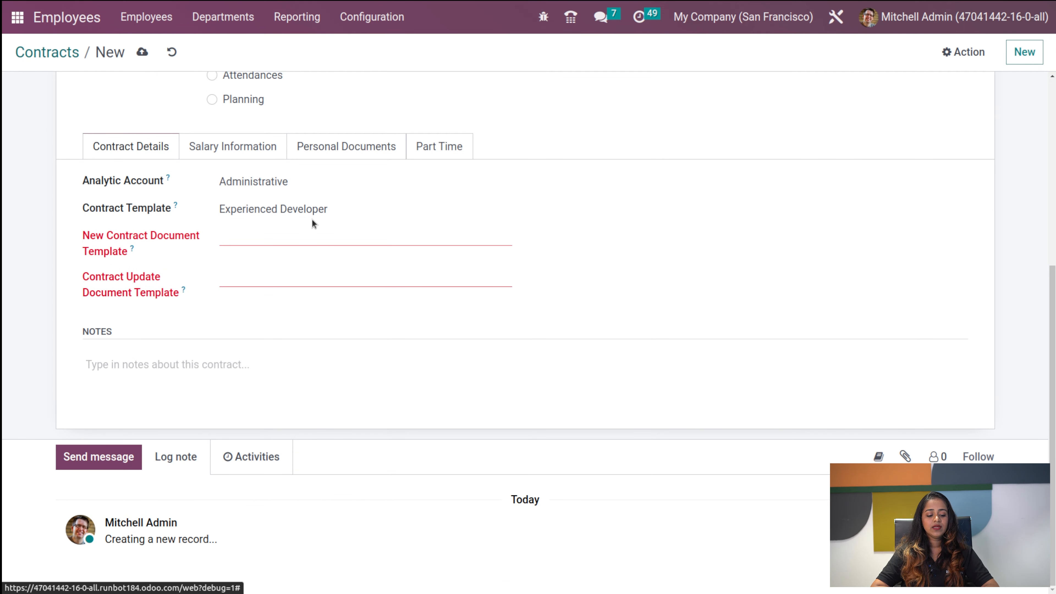
left_click(246, 236)
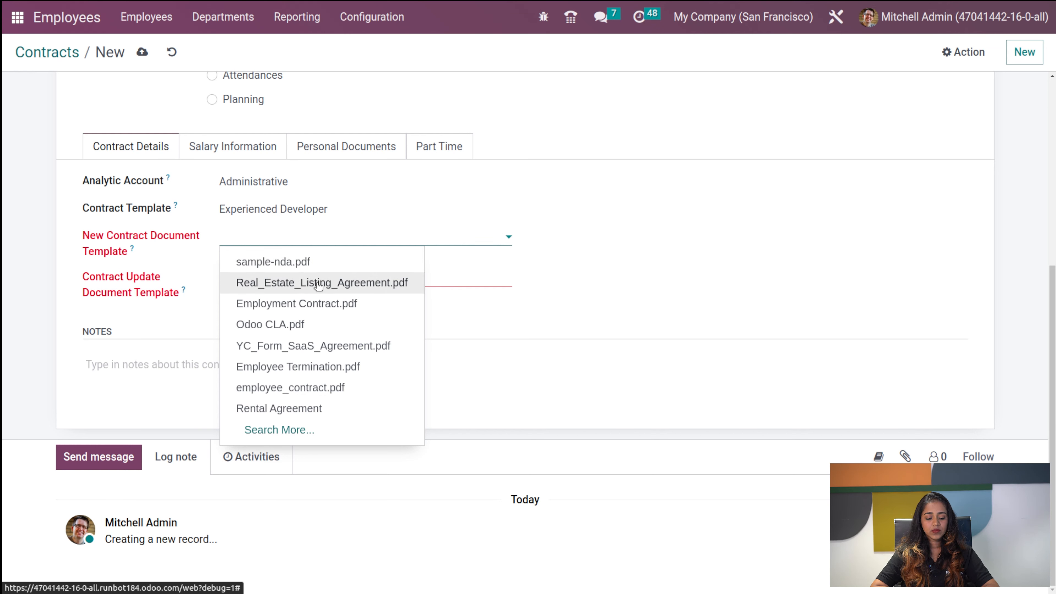
left_click(310, 304)
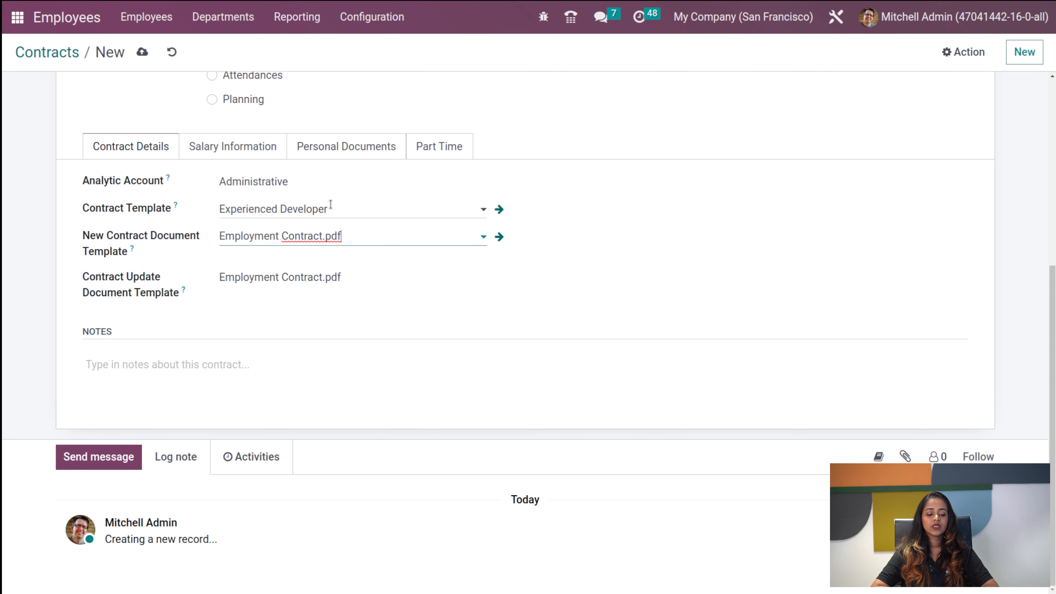
Save the new contract and set its status to Running
scroll(330, 208, "up", 7)
left_click(142, 52)
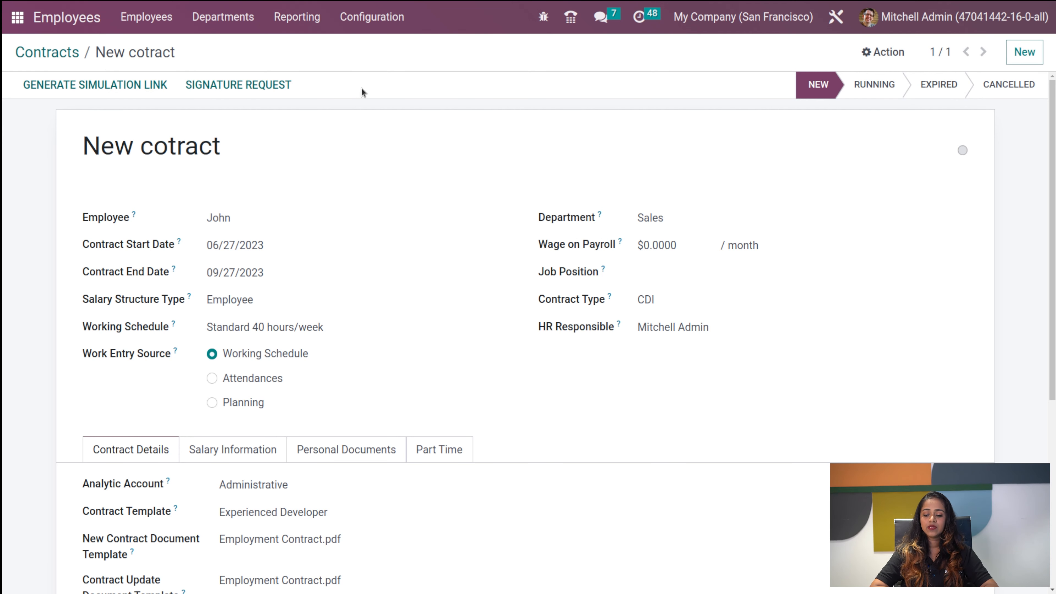
left_click(874, 88)
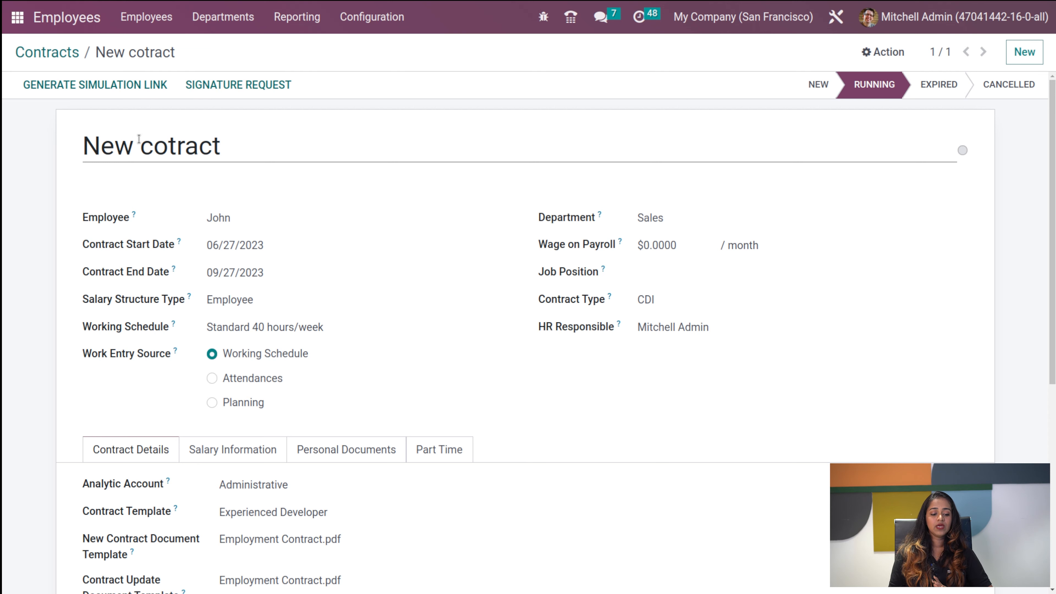
Return to the contracts overview and look through the contracts in the Running stage
left_click(40, 56)
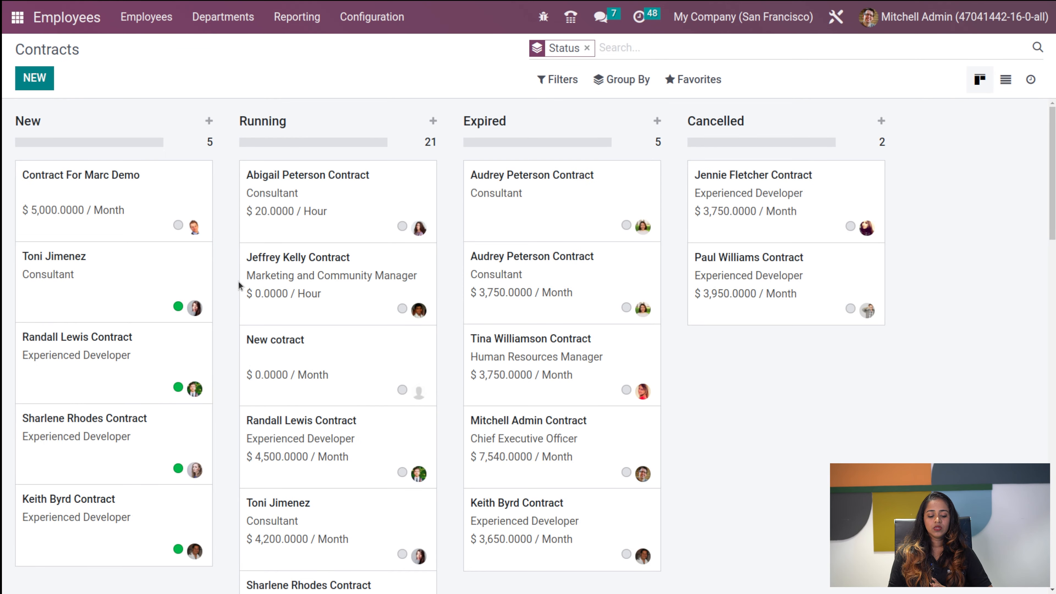
scroll(343, 483, "down", 15)
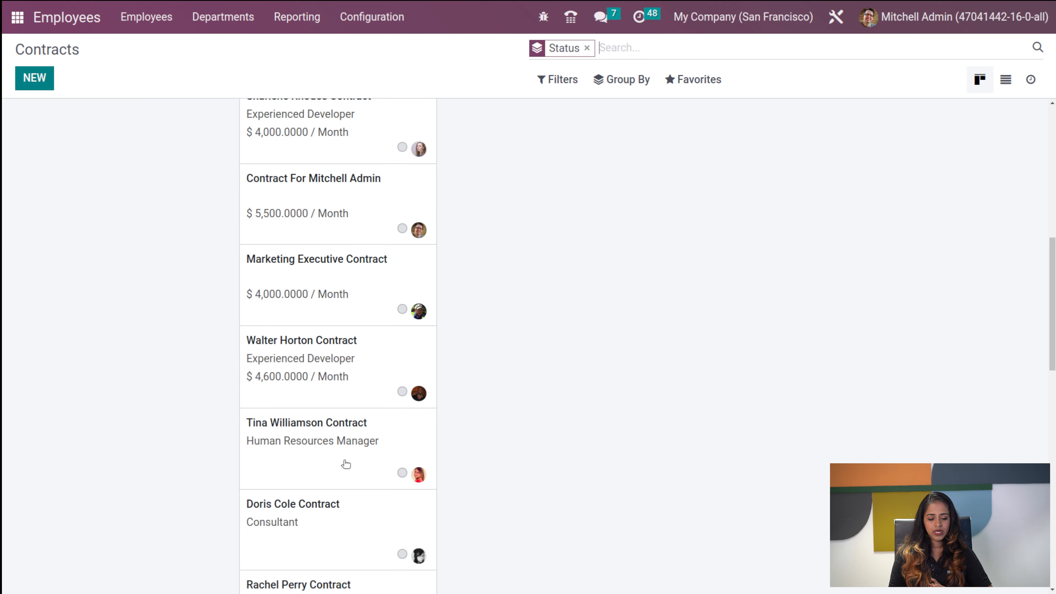
scroll(345, 464, "down", 4)
scroll(345, 464, "up", 15)
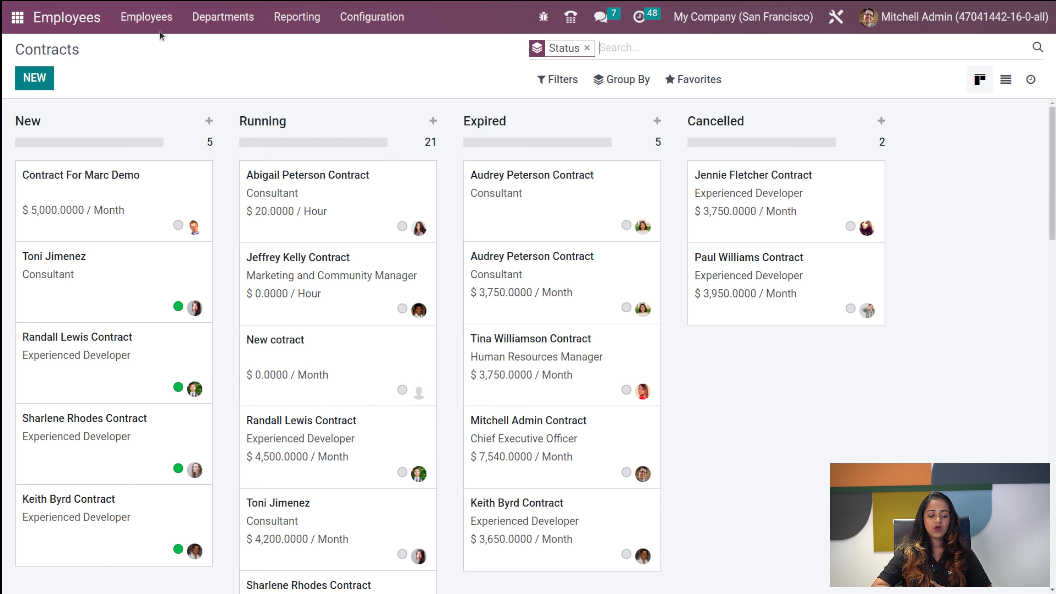
Open the Departments overview and look through the department cards with their employees, appraisals and requests
left_click(144, 19)
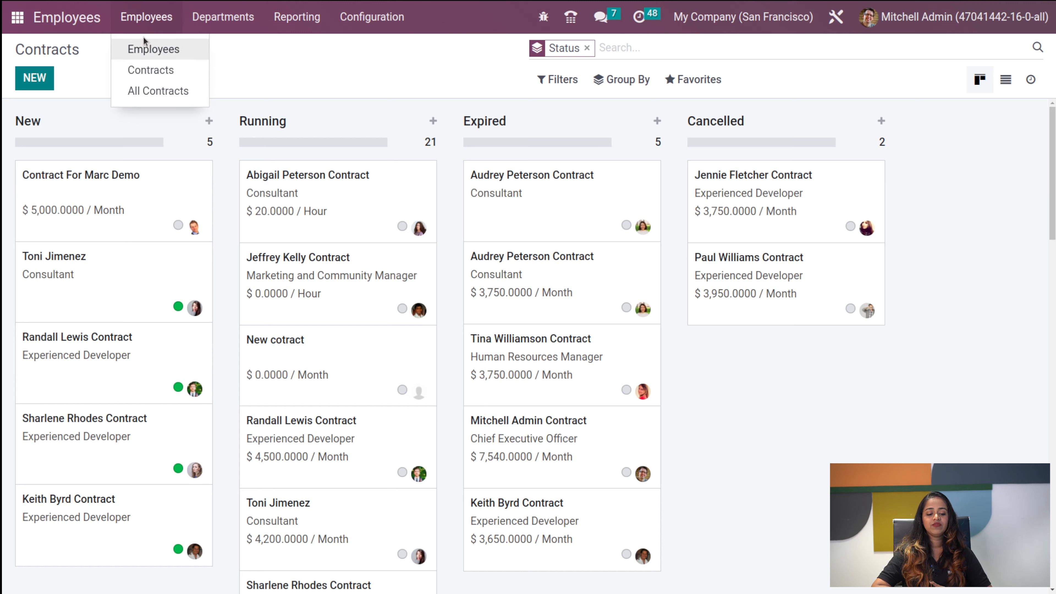
left_click(207, 13)
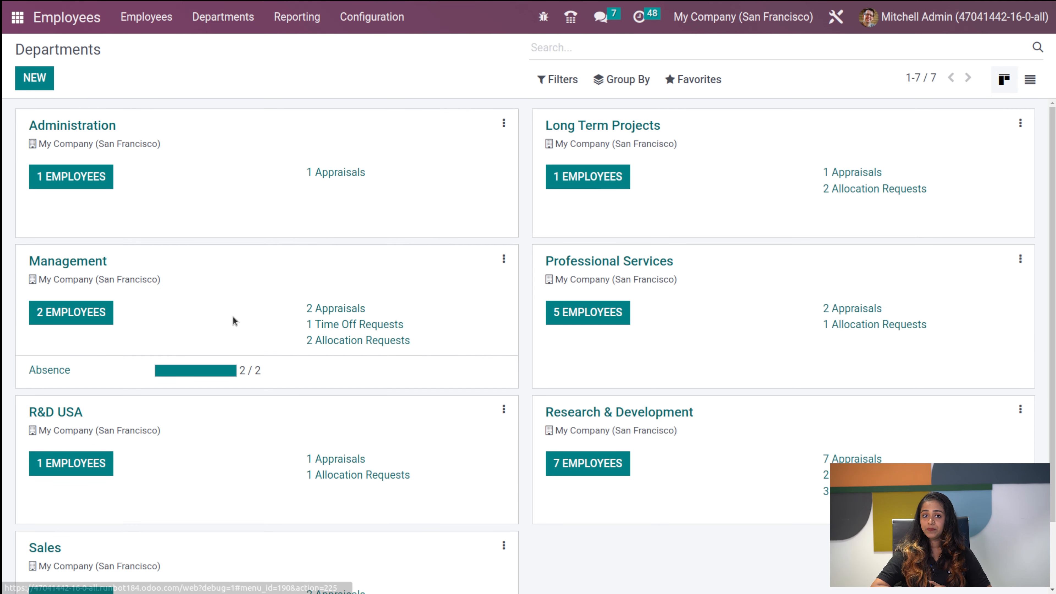
scroll(233, 320, "down", 2)
scroll(233, 320, "up", 2)
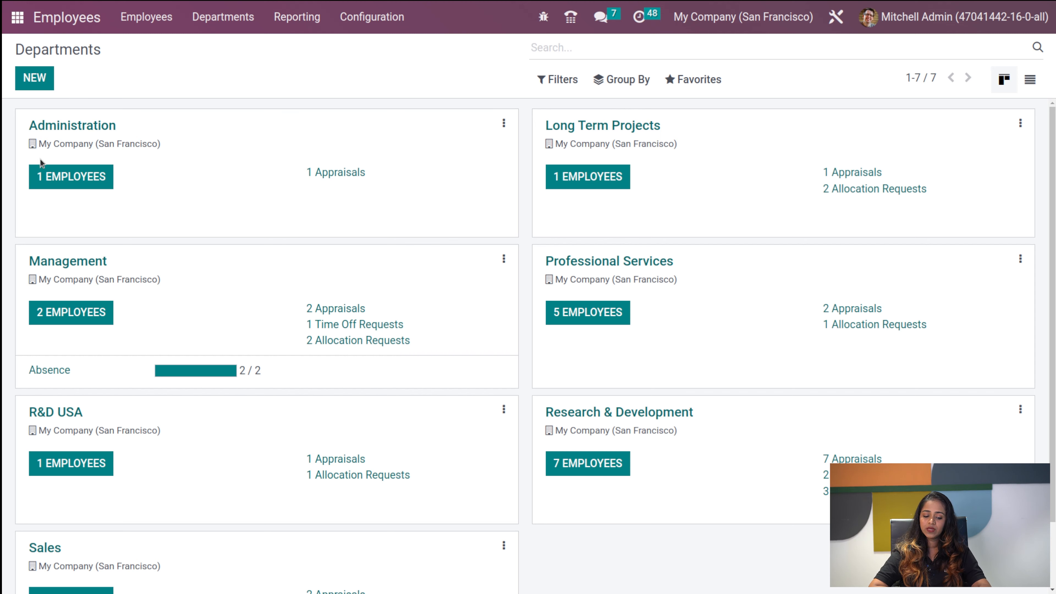
scroll(219, 352, "down", 2)
scroll(220, 351, "up", 2)
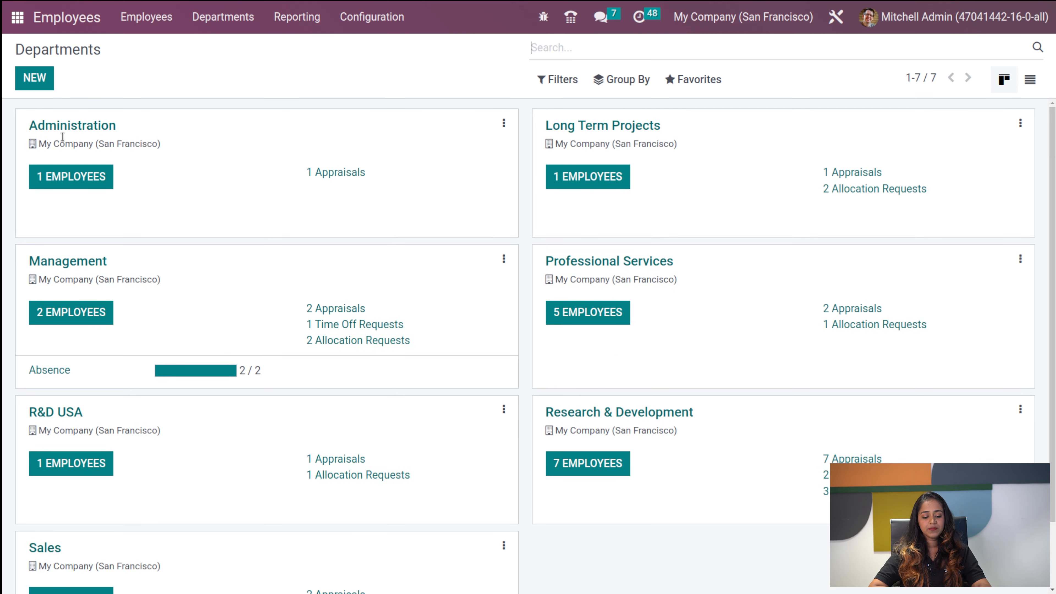
Start a new department named Media, choose its manager, and set the Parent Department to Management
left_click(43, 74)
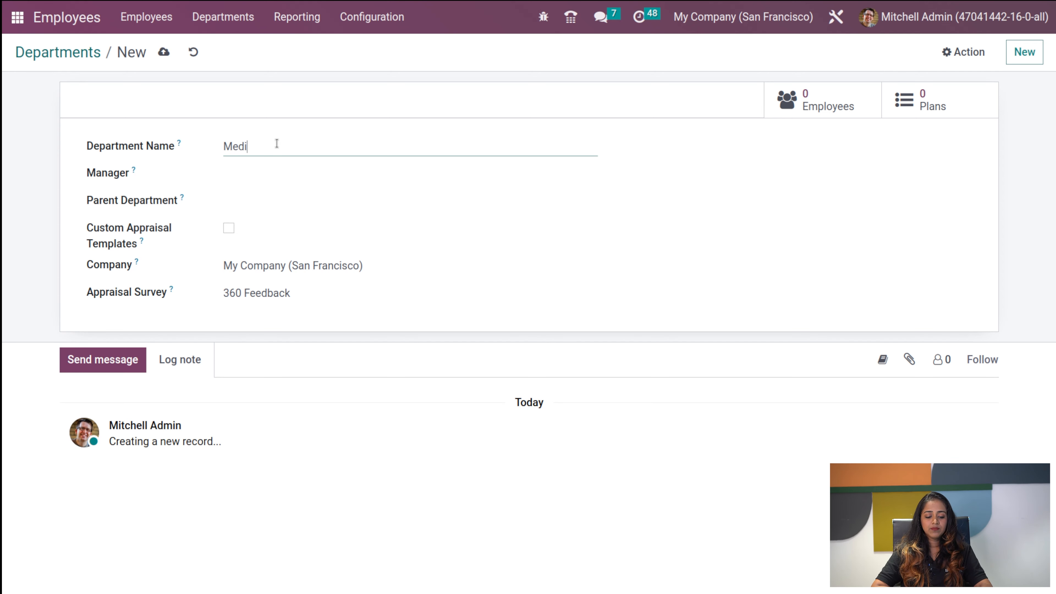
left_click(257, 173)
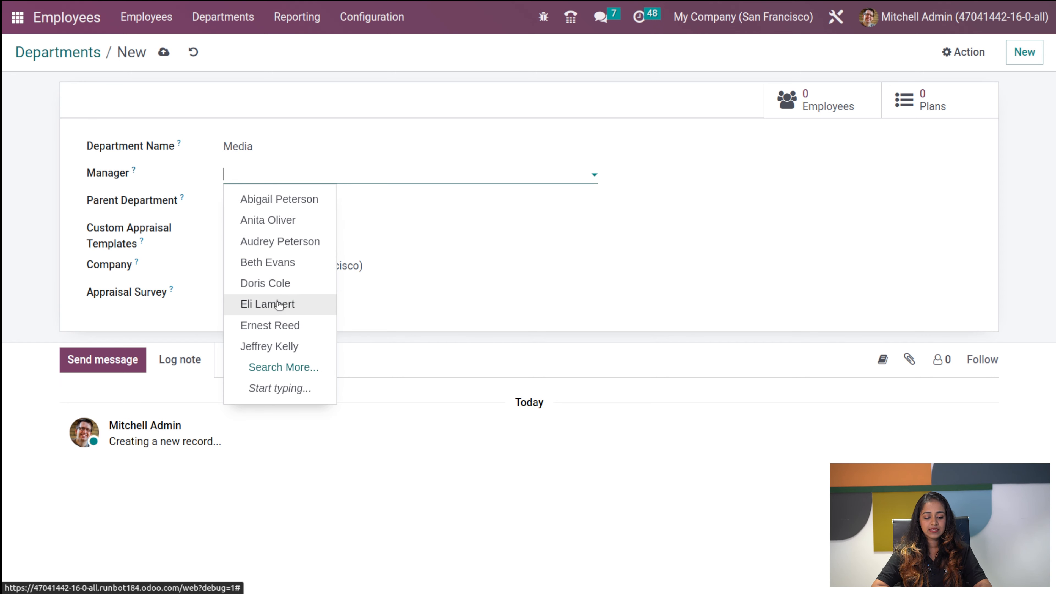
left_click(268, 327)
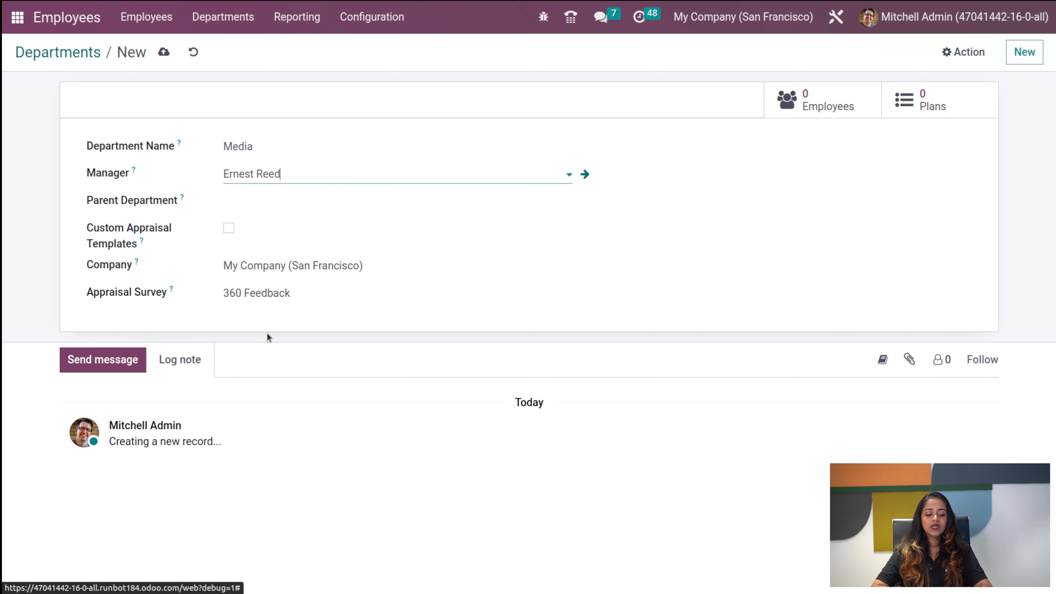
left_click(261, 204)
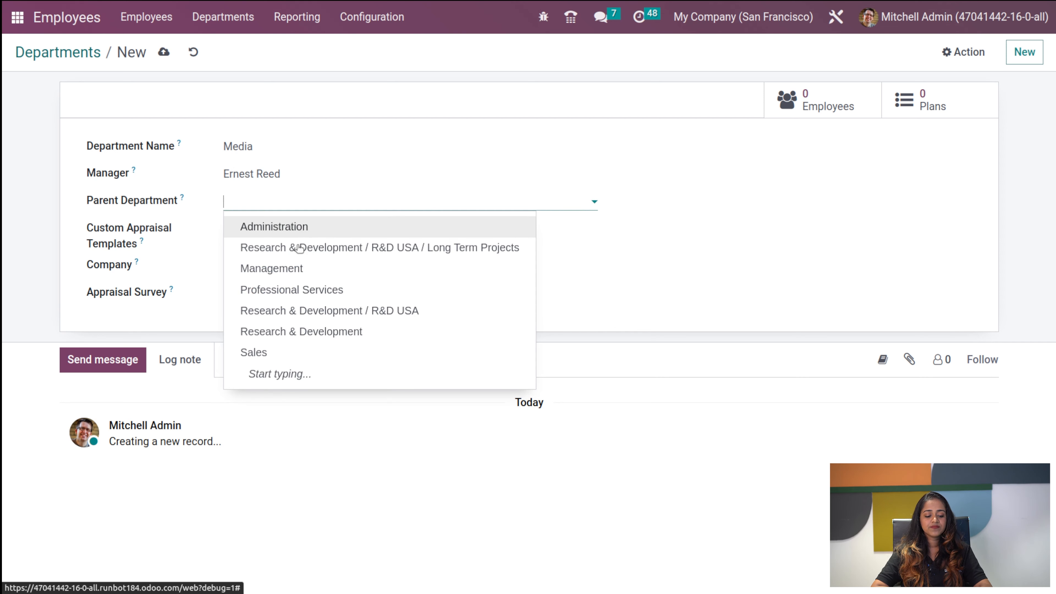
left_click(287, 269)
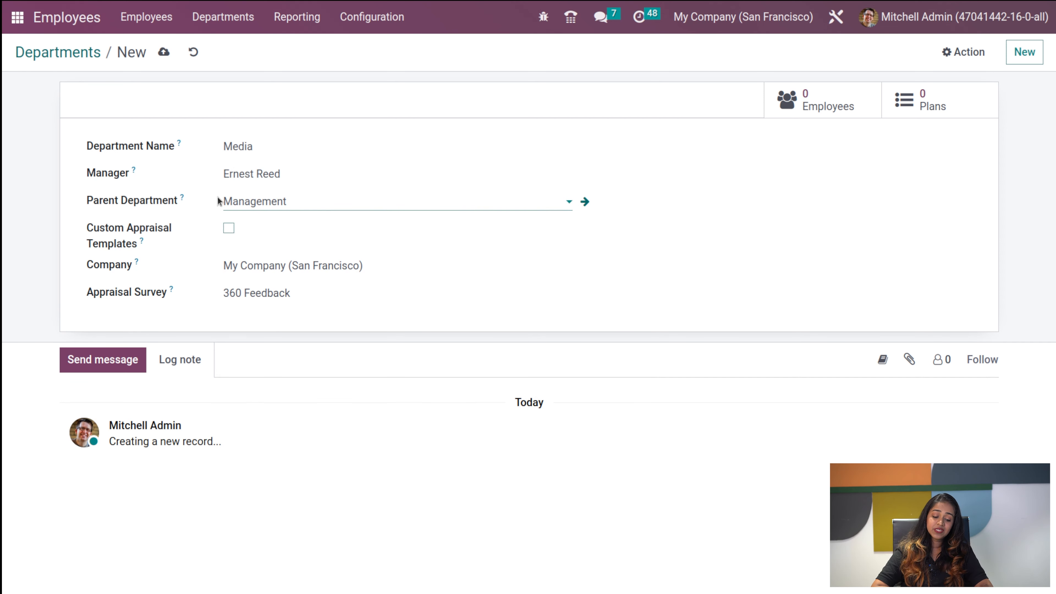
Enable Custom Appraisal Templates for the Media department and place the cursor in the employee feedback template's questions
left_click(228, 230)
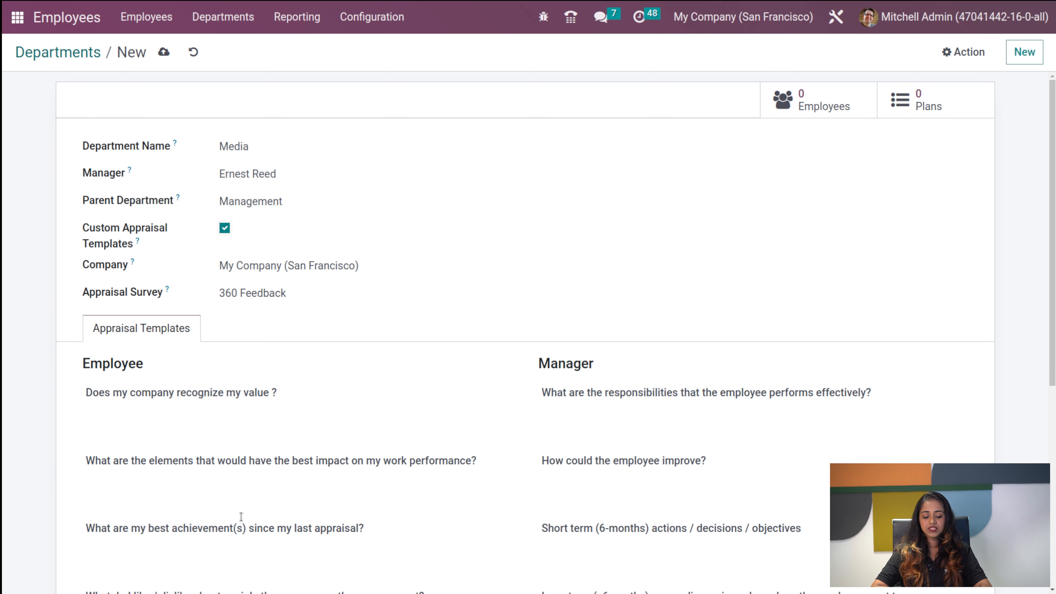
scroll(242, 516, "down", 5)
left_click(310, 299)
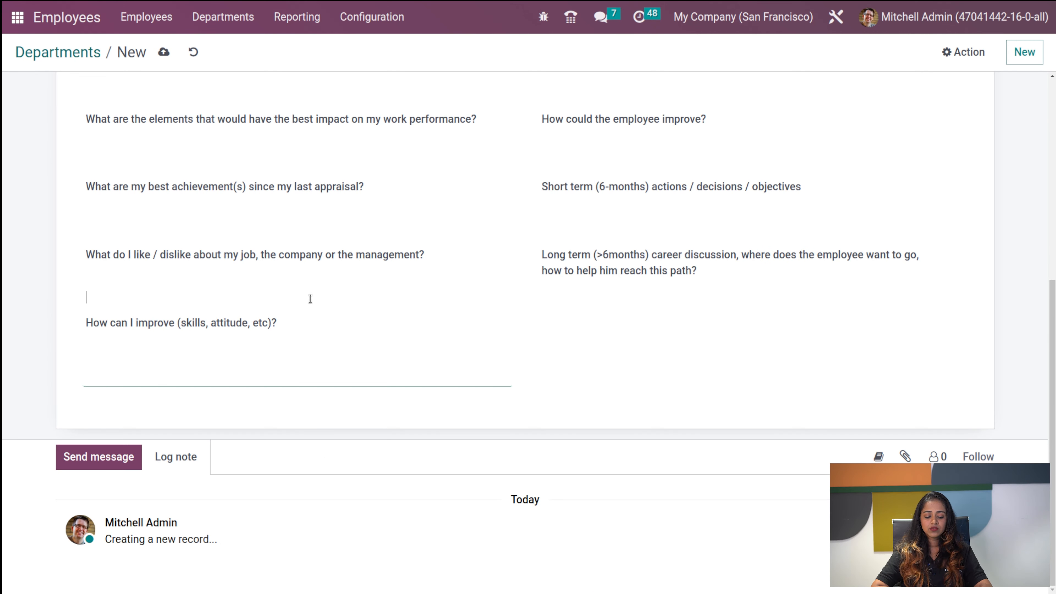
Review the Media department's appraisal templates and save the new department record
scroll(286, 335, "up", 5)
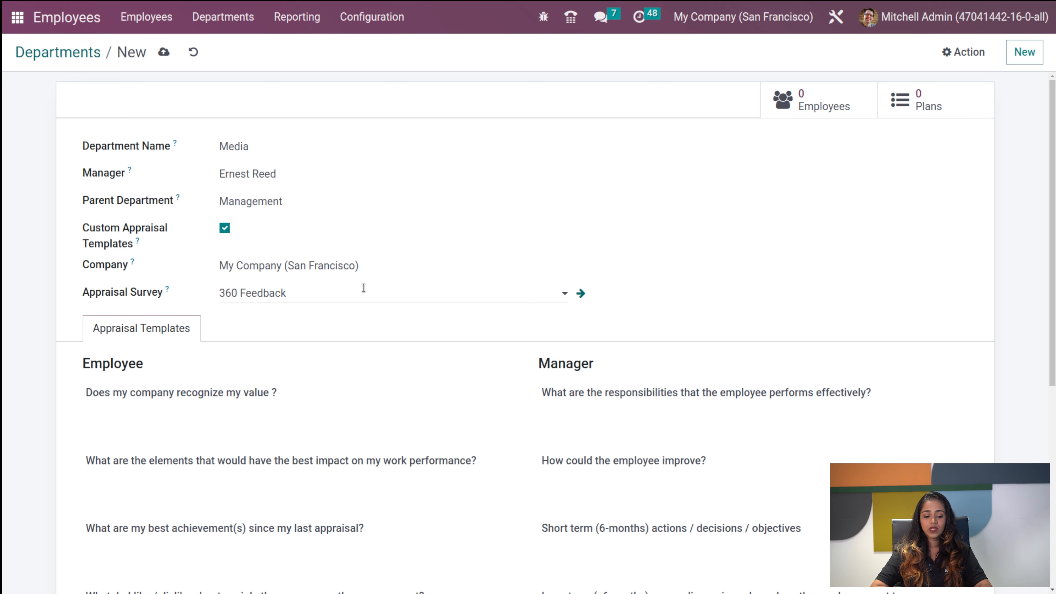
scroll(363, 288, "down", 8)
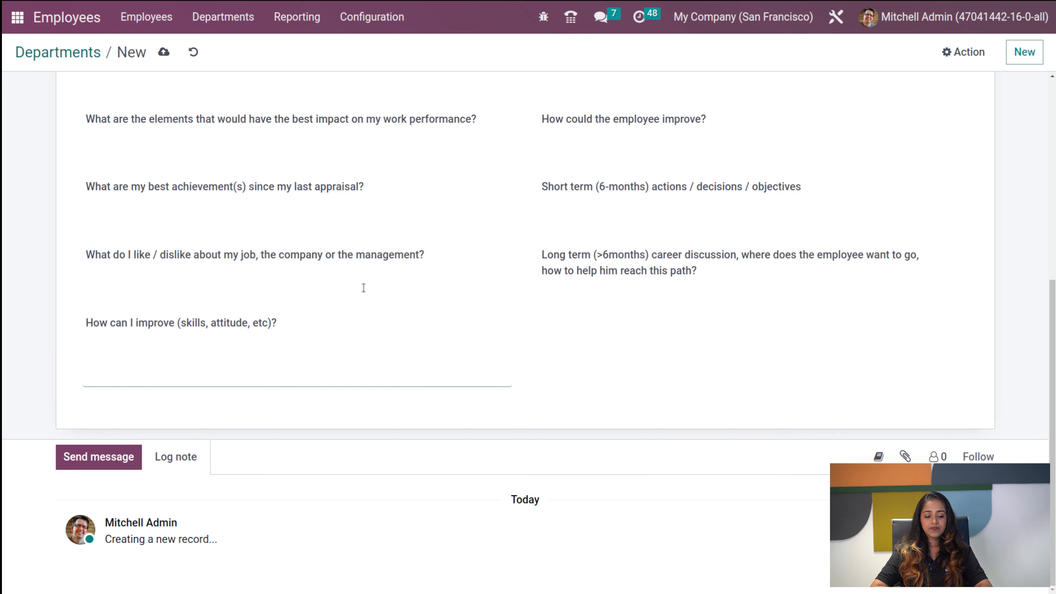
scroll(363, 288, "up", 8)
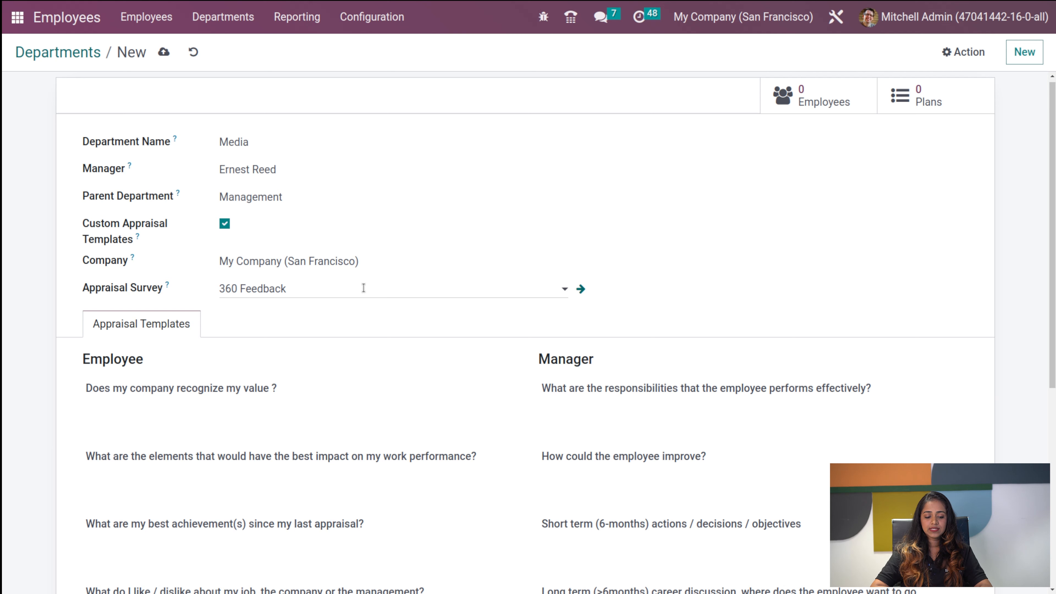
left_click(163, 53)
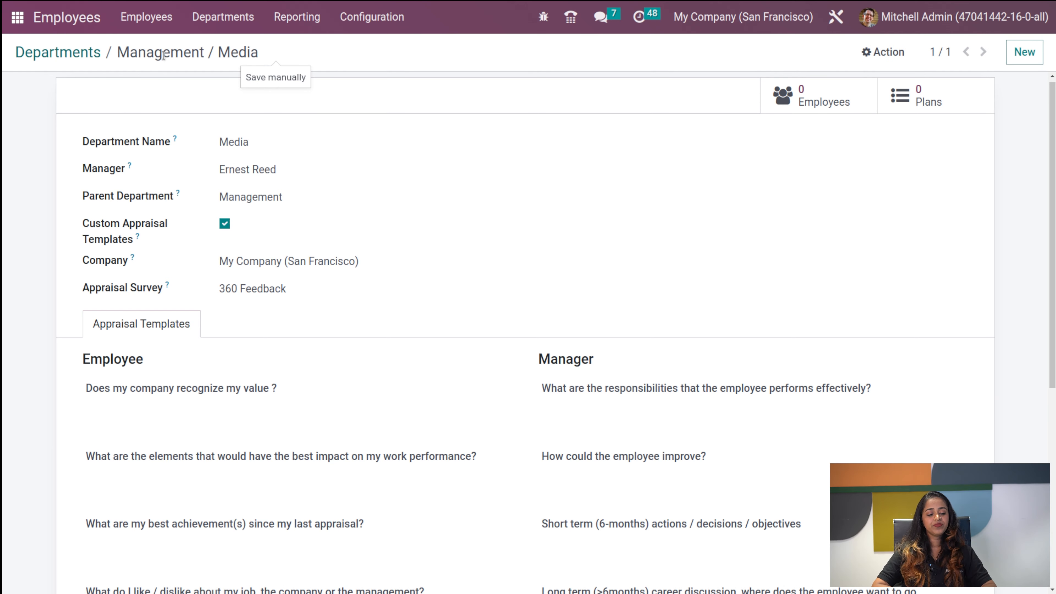
Look at the employee list reached from the Media department's card and return to the departments overview
left_click(39, 59)
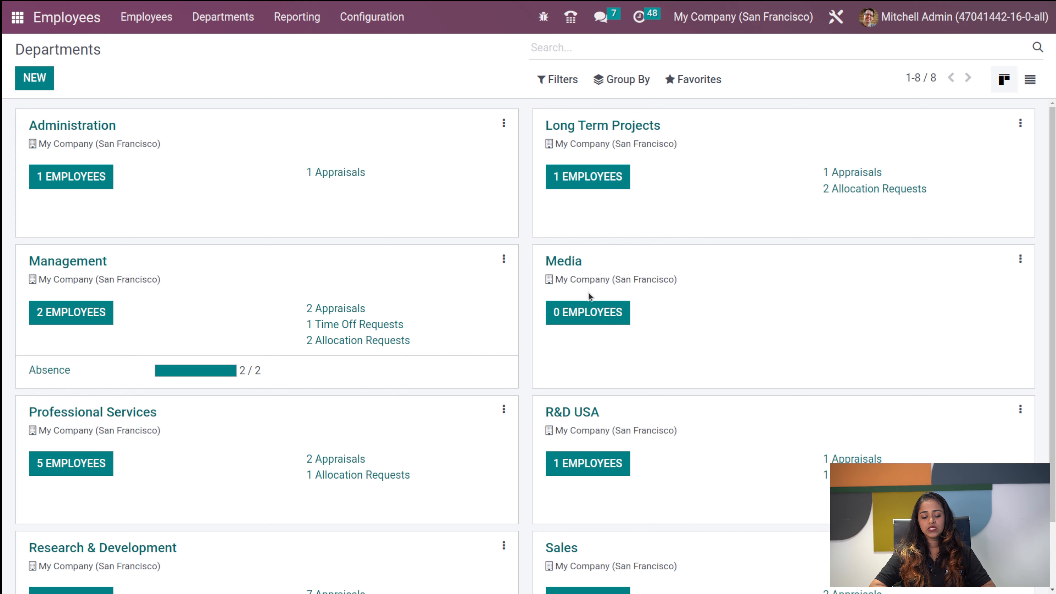
left_click(589, 304)
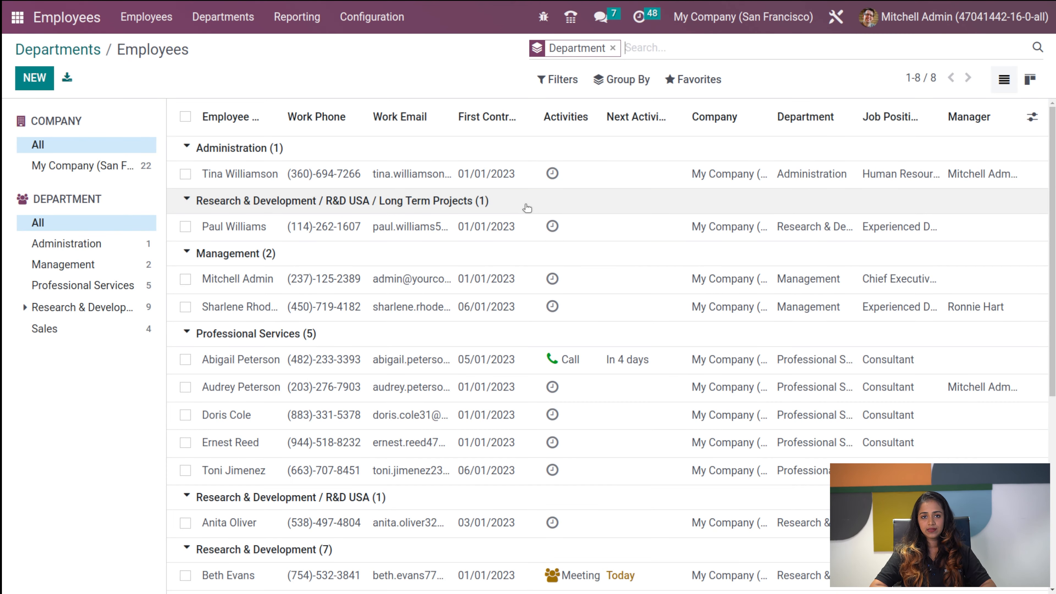
left_click(48, 58)
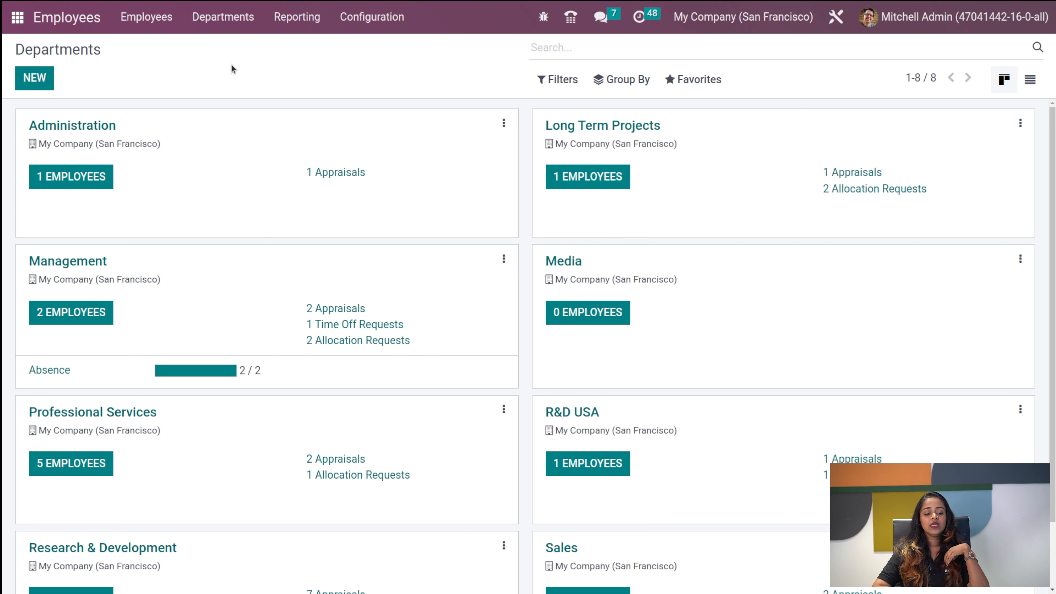
Open the Contracts report for employees
left_click(303, 24)
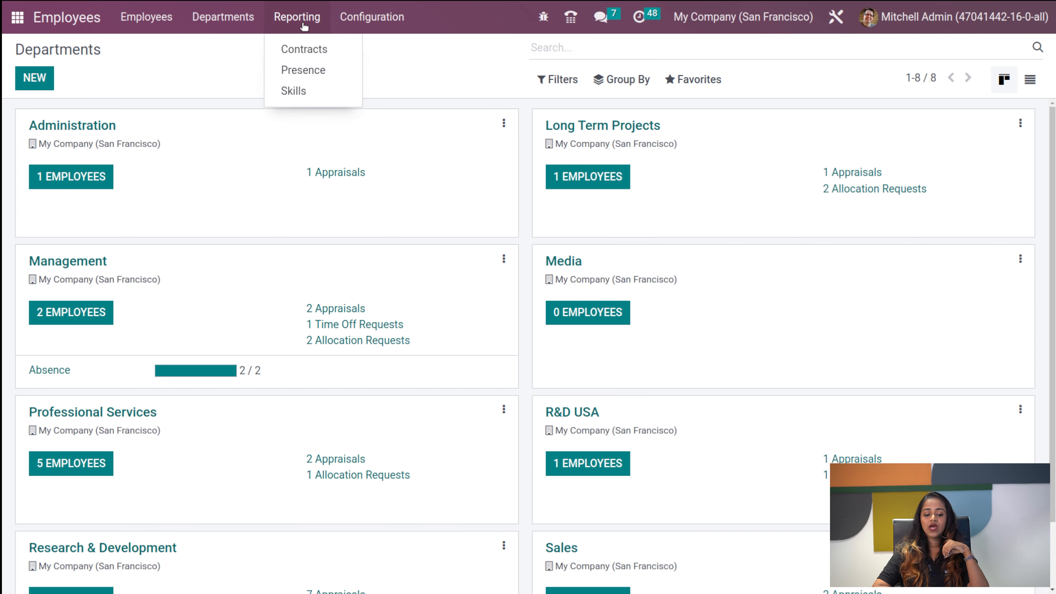
left_click(316, 49)
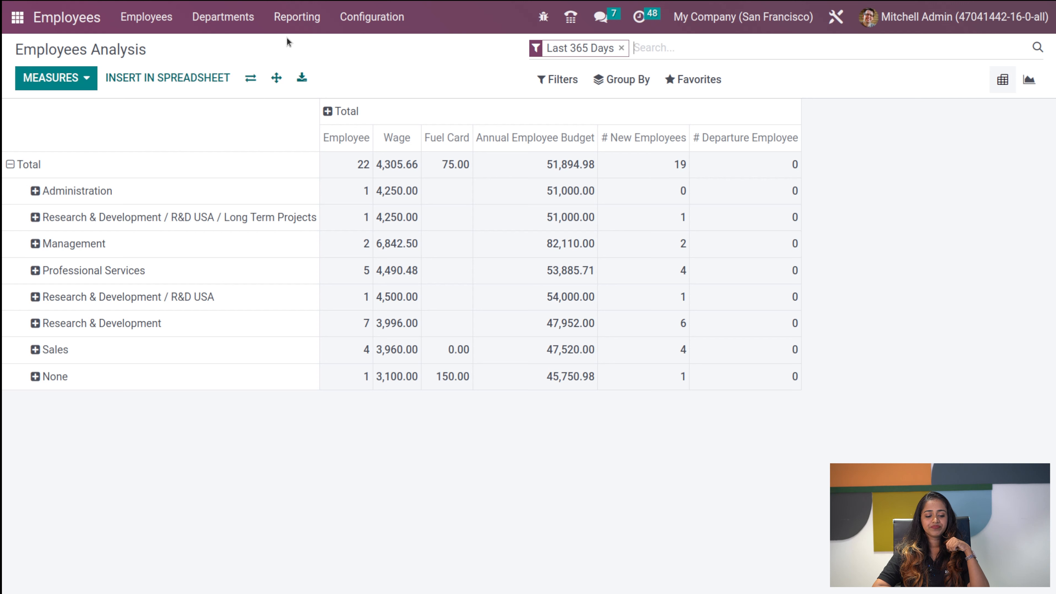
left_click(301, 19)
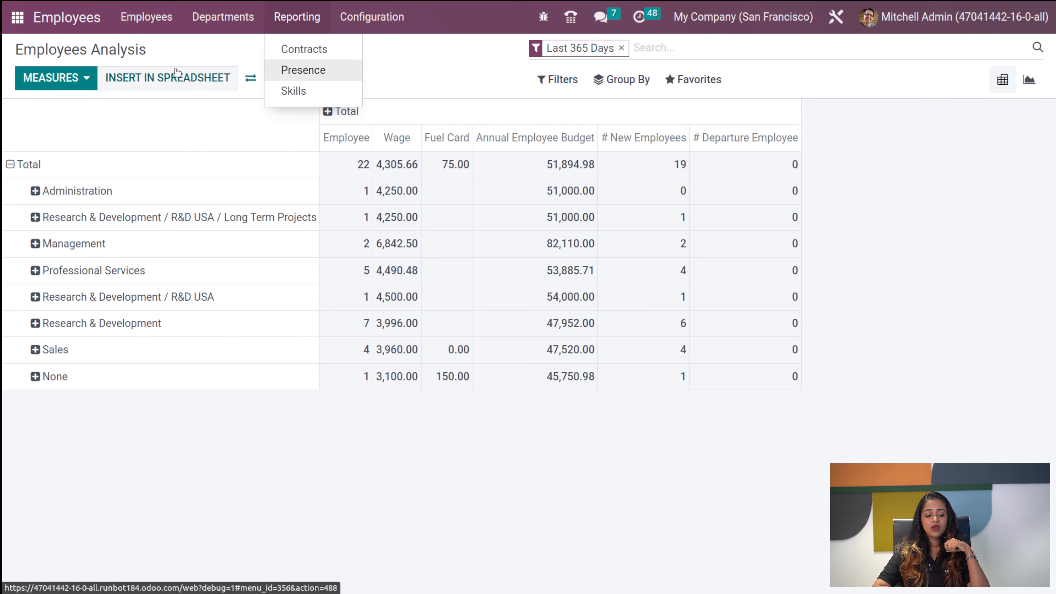
left_click(174, 52)
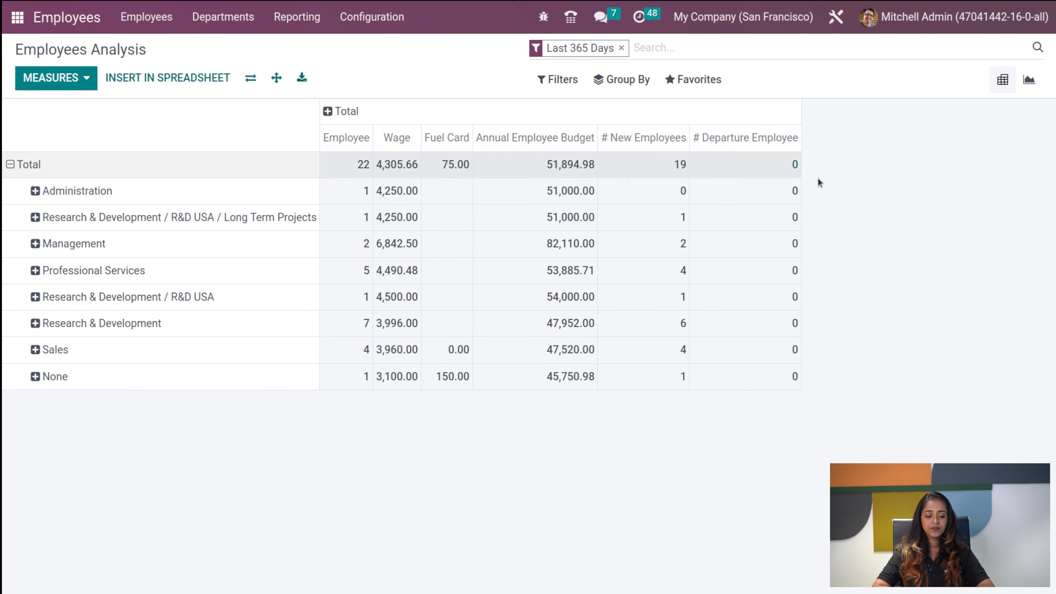
Add the Duration Contract and Count measures to the Employees Analysis pivot, leaving out Full Time Equivalent (Today)
left_click(74, 80)
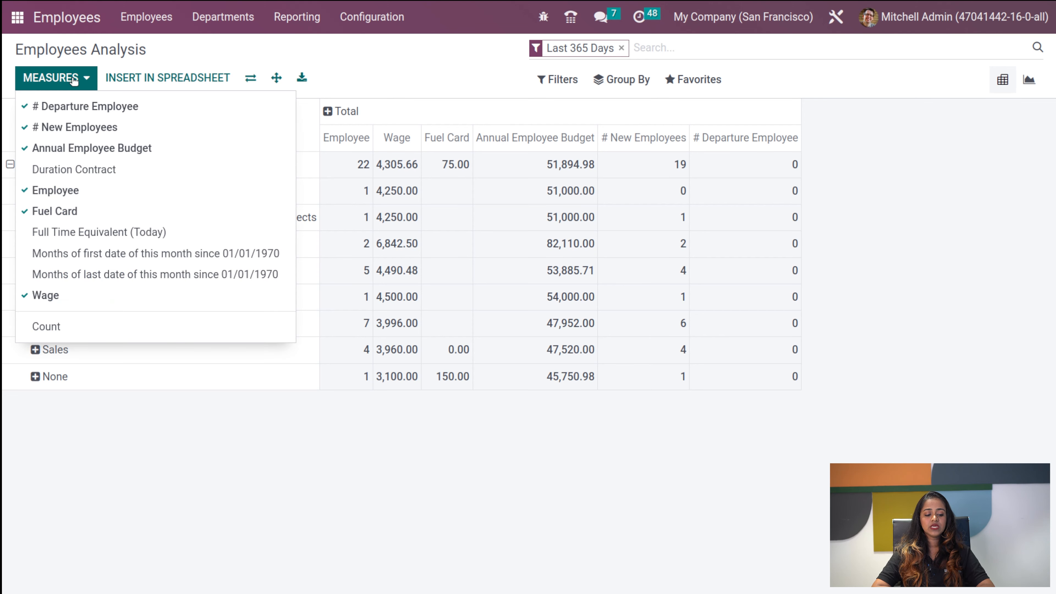
left_click(52, 170)
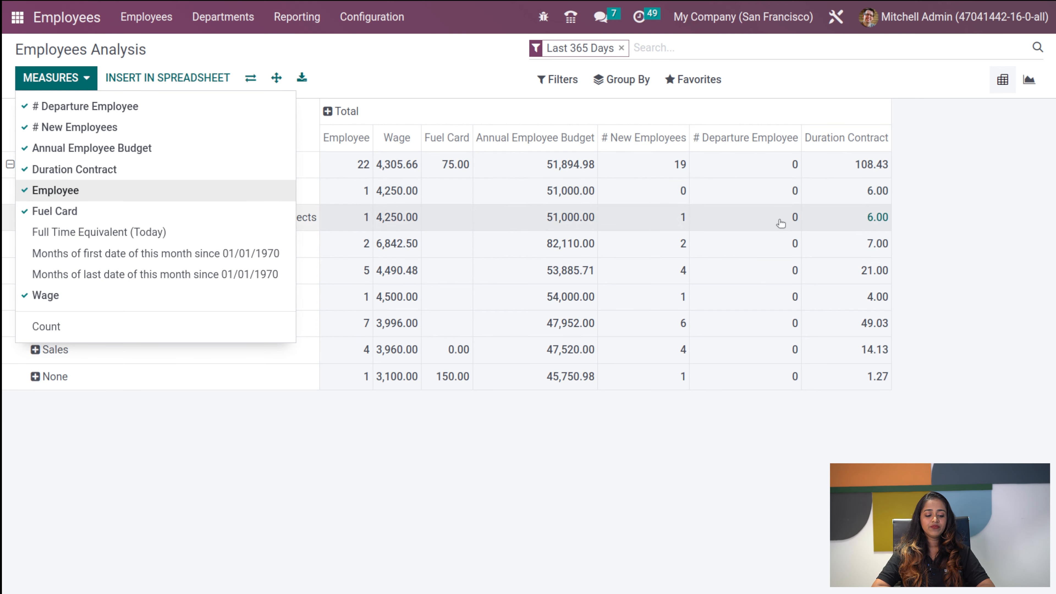
left_click(89, 233)
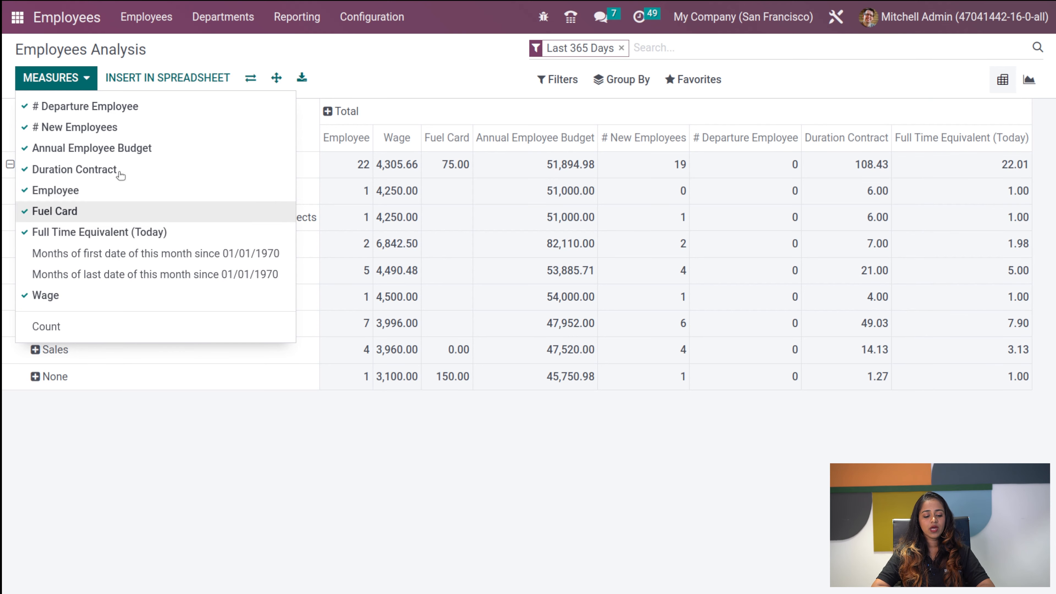
left_click(118, 329)
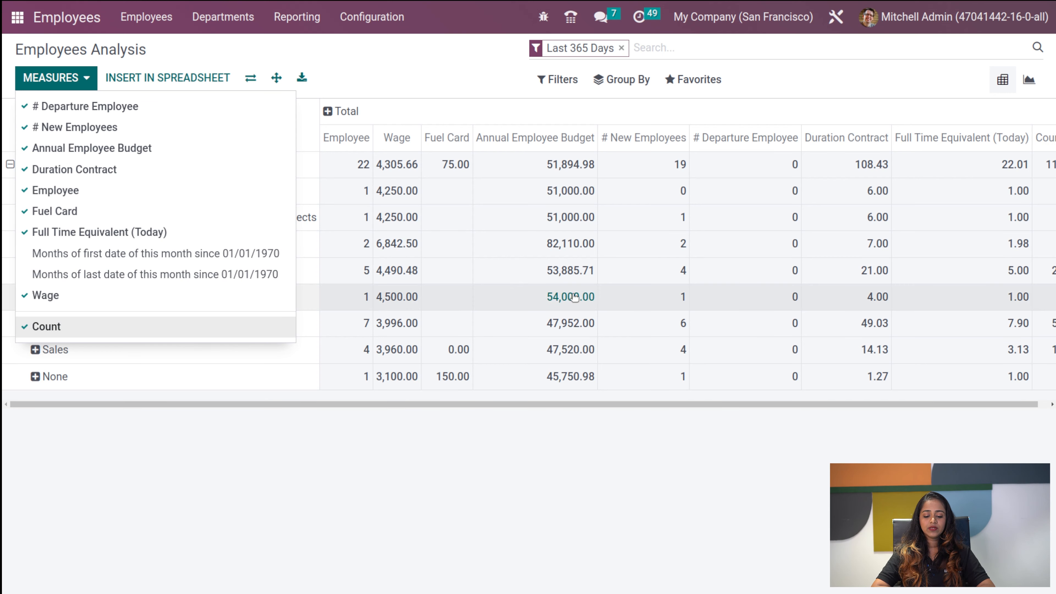
left_click(127, 236)
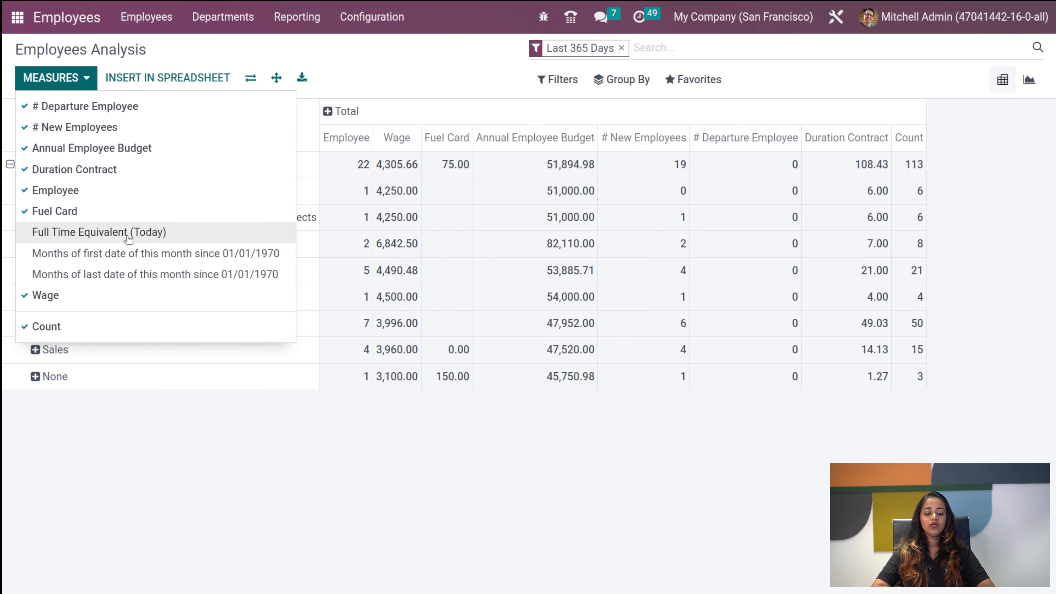
left_click(415, 456)
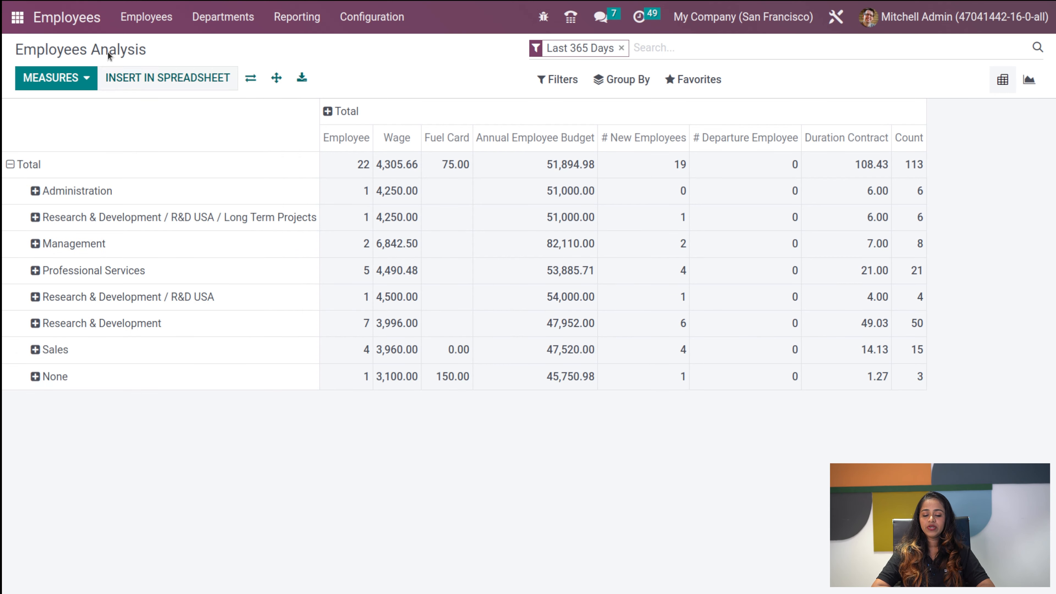
Swap the pivot's axes and back, and insert it into a blank spreadsheet as Employees Analysis by Department
left_click(251, 79)
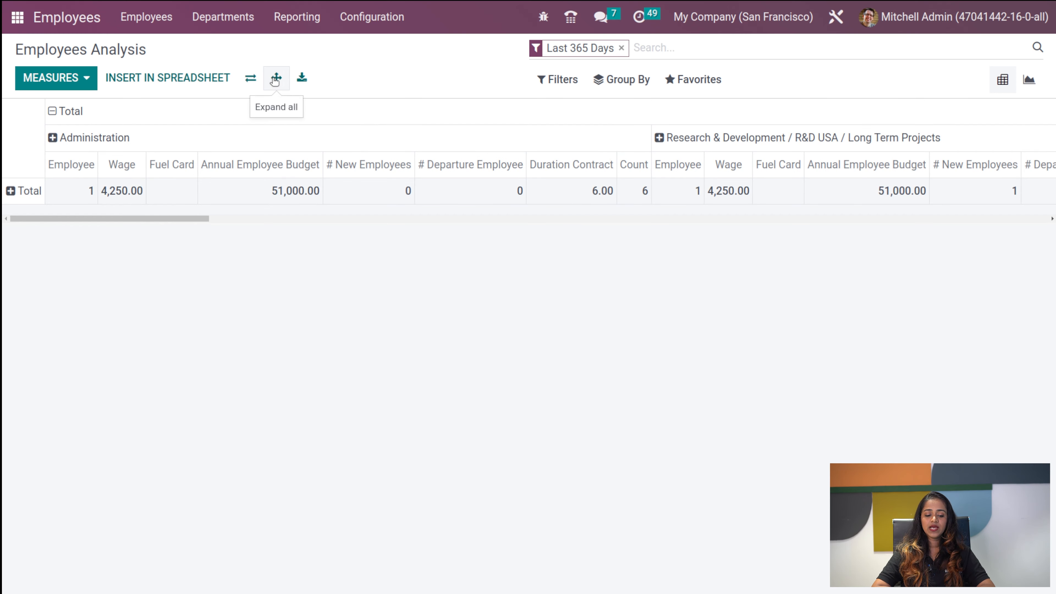
left_click(251, 78)
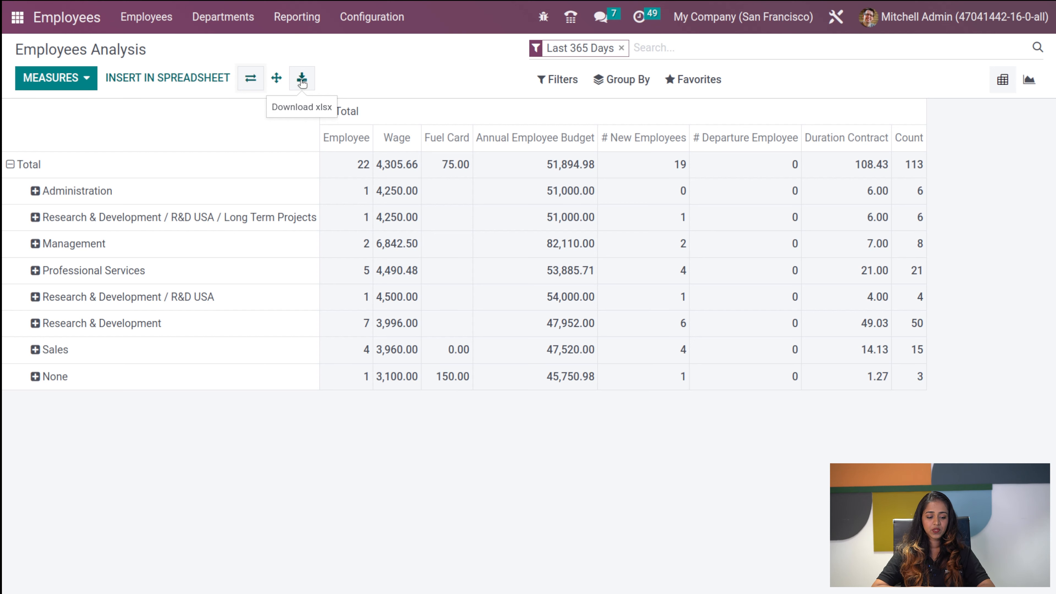
left_click(161, 78)
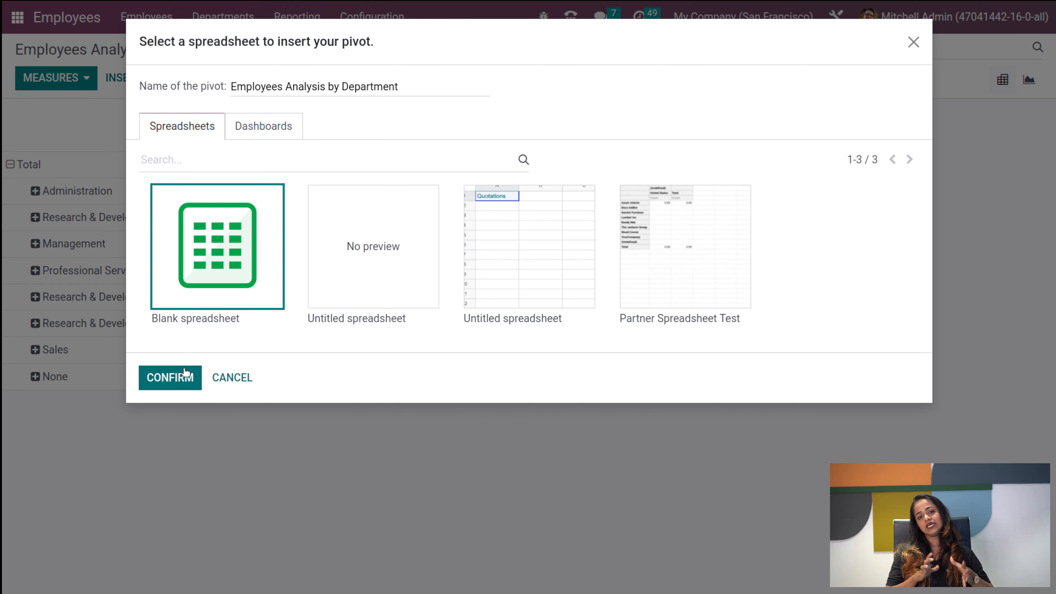
left_click(179, 376)
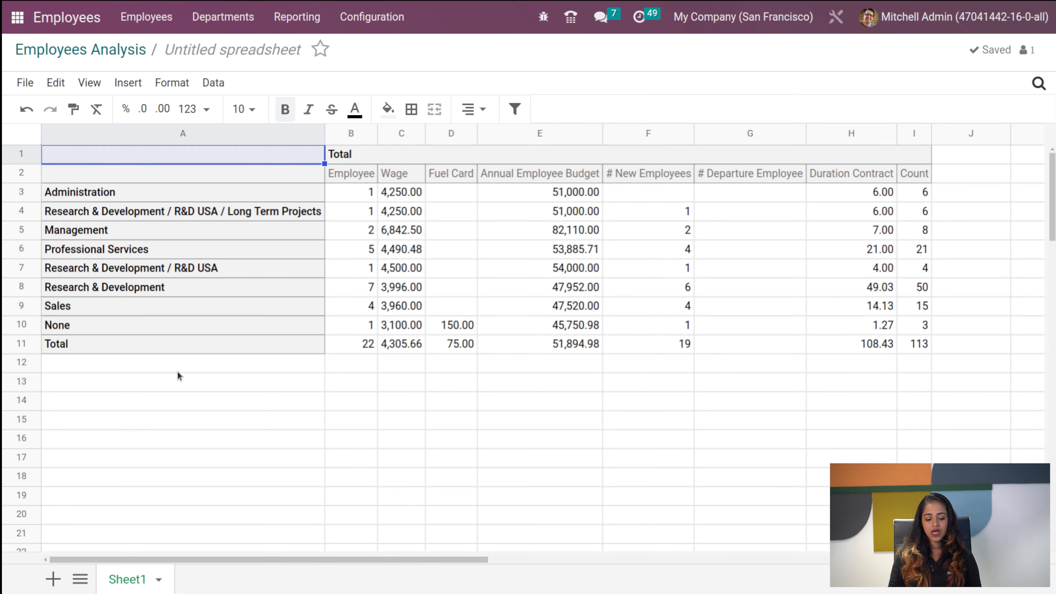
Look through the inserted pivot in the spreadsheet and return to the Employees Analysis report
scroll(292, 410, "down", 10)
scroll(292, 409, "up", 10)
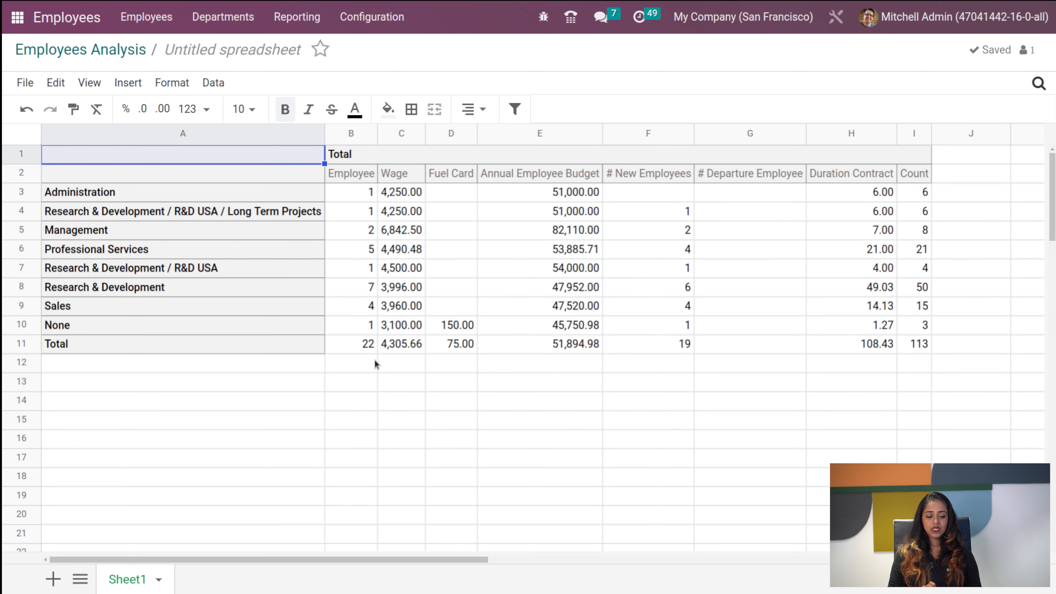
left_click(97, 51)
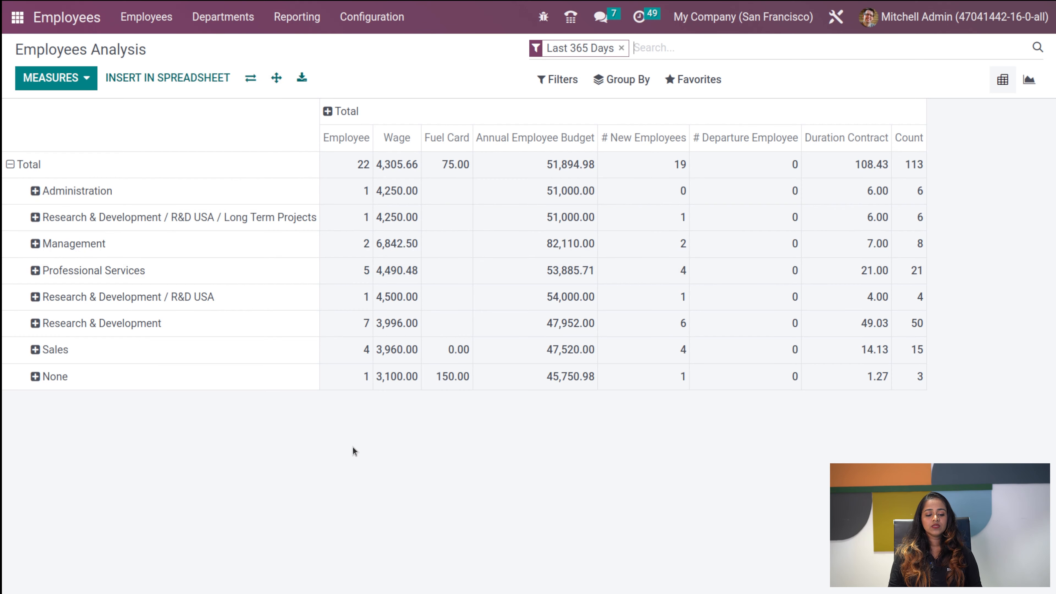
Open the Presence report and try to switch the presence status of the first present employee and the absent employee
left_click(283, 18)
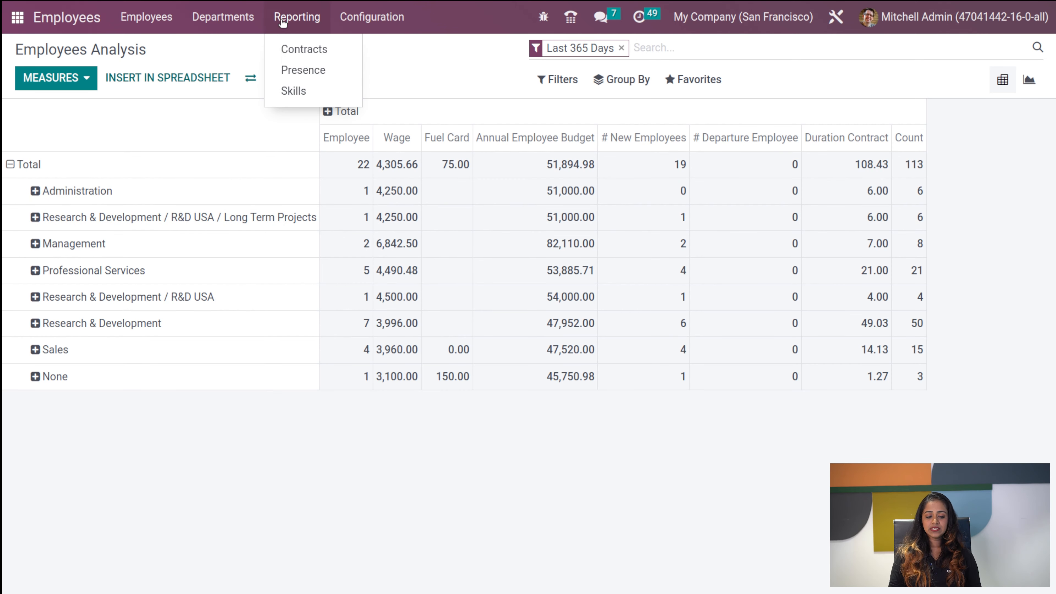
left_click(277, 76)
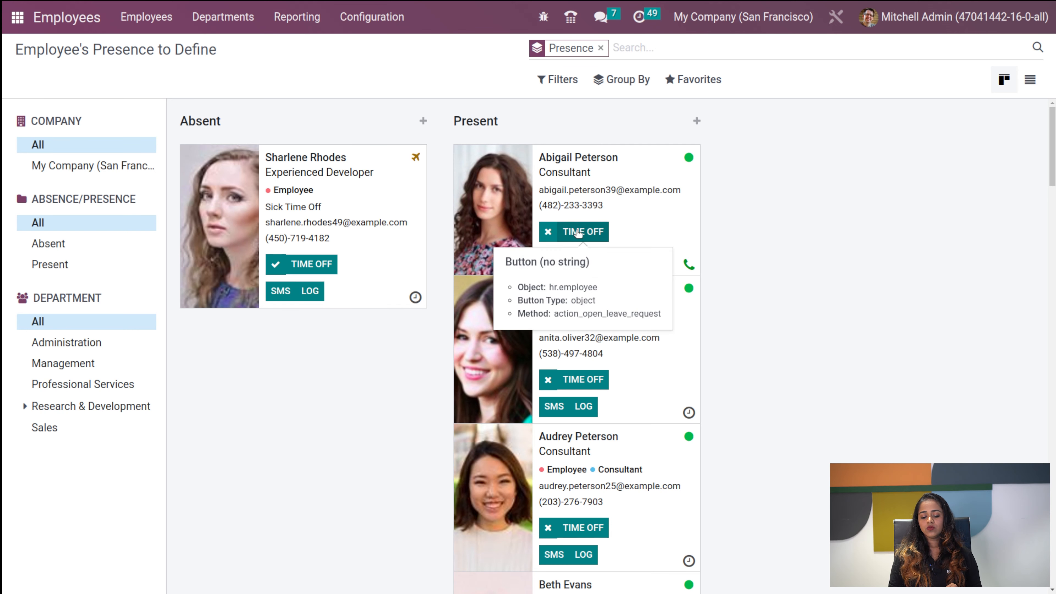
left_click(549, 235)
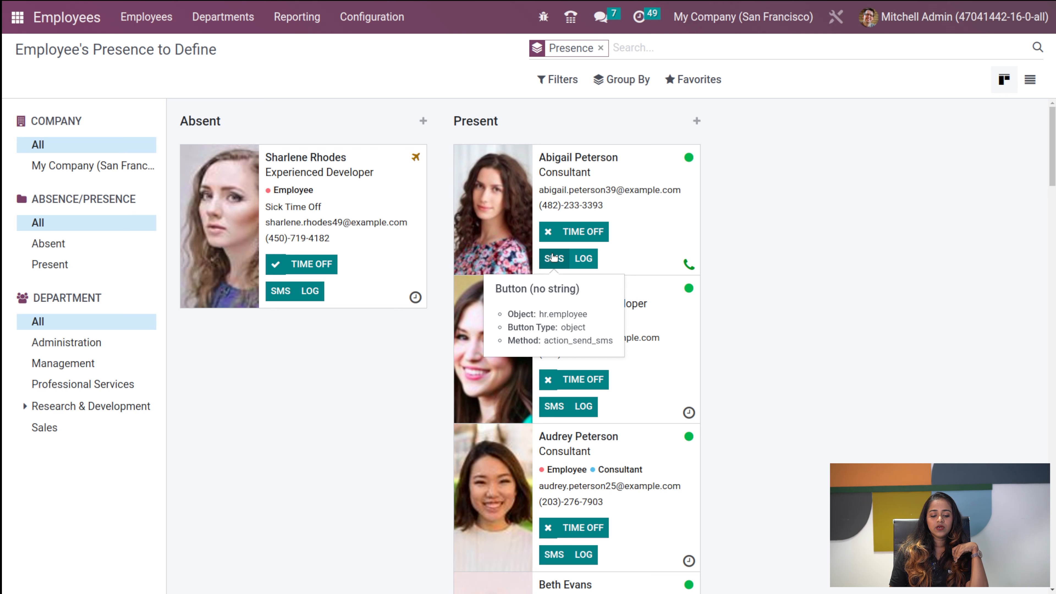
left_click(278, 265)
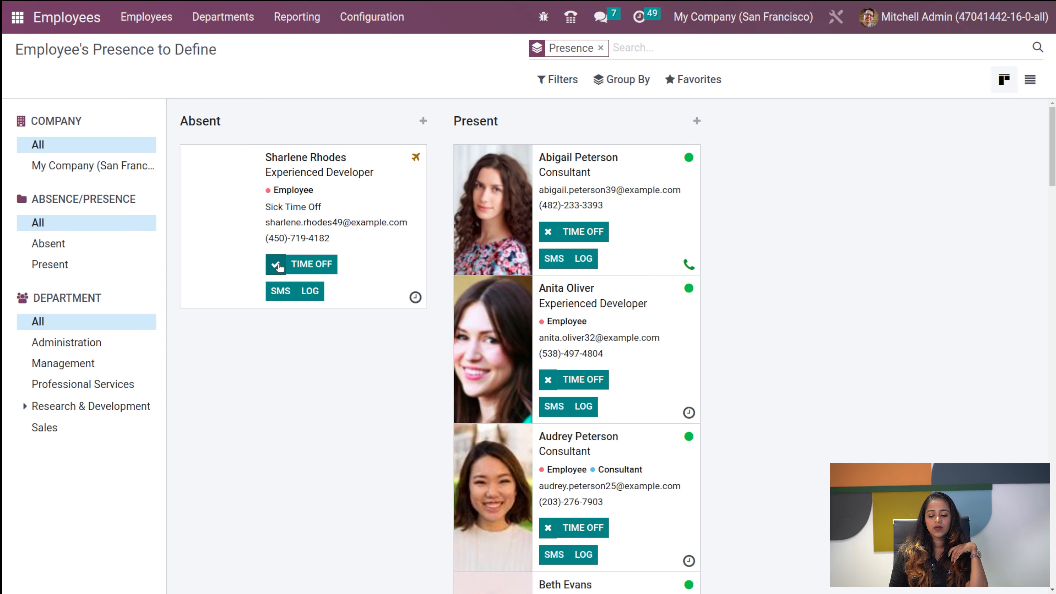
Look through the employee cards, showing only the absent employees and after that only the present ones
scroll(420, 394, "down", 15)
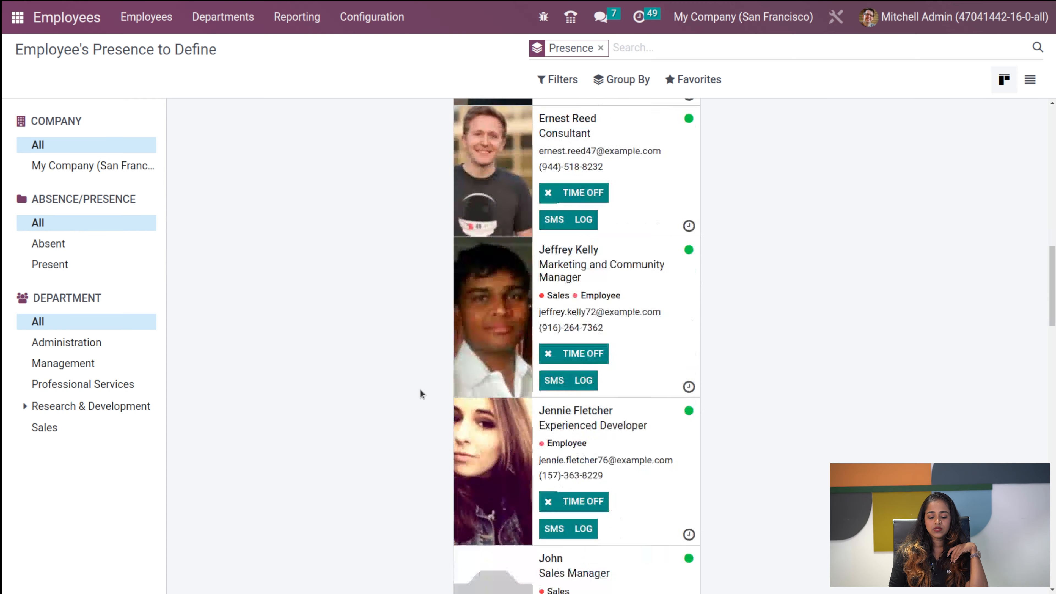
scroll(420, 394, "up", 10)
scroll(420, 393, "up", 5)
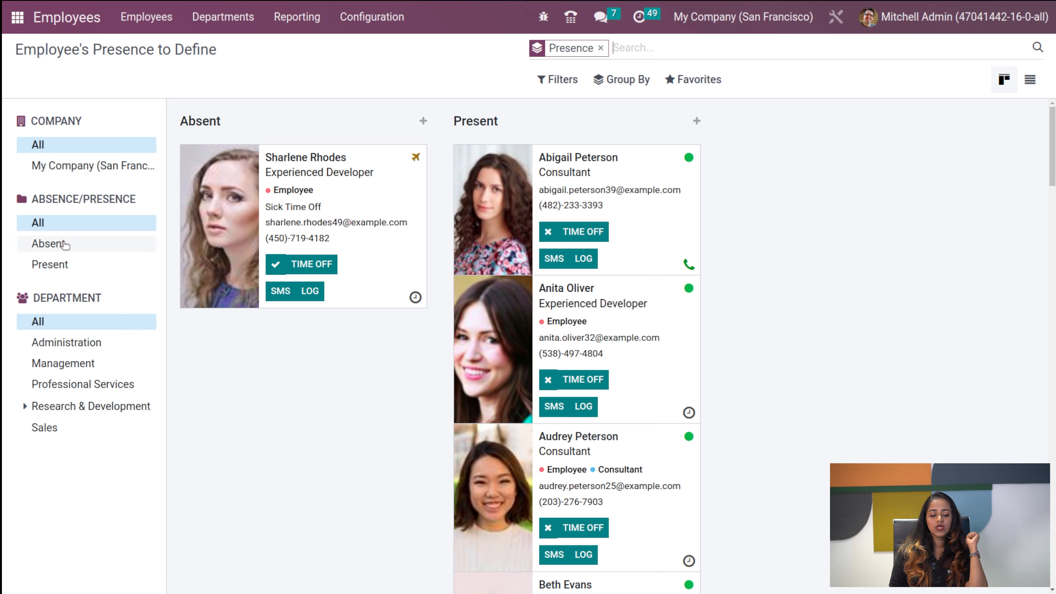
left_click(74, 244)
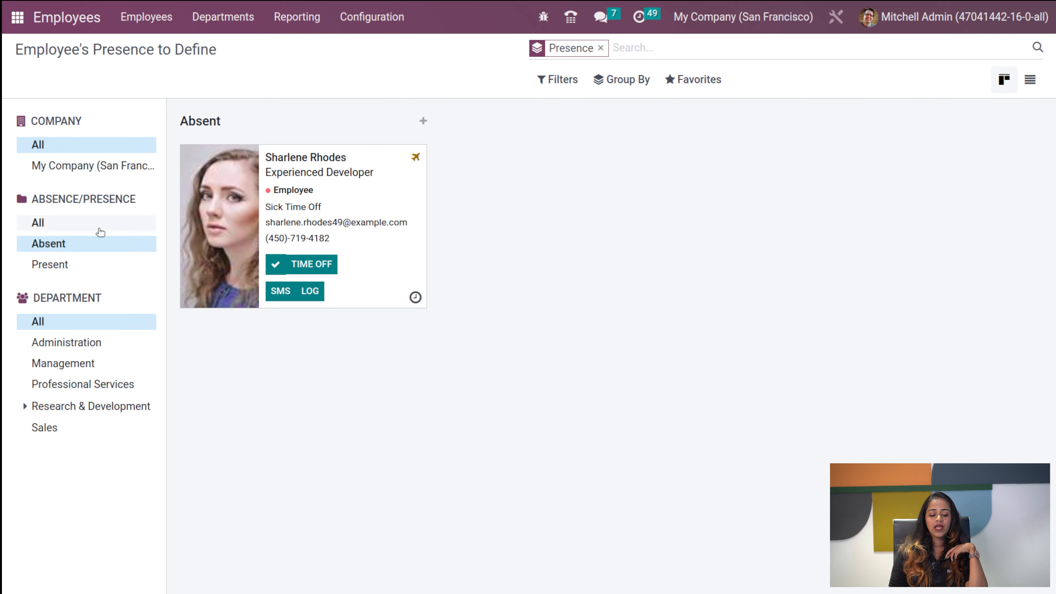
left_click(68, 269)
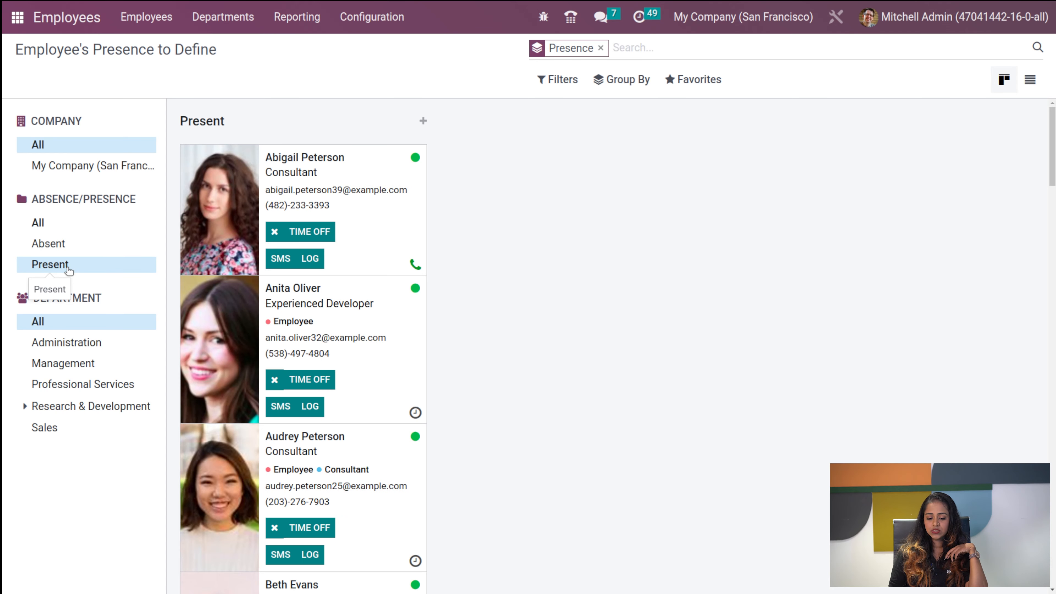
scroll(366, 324, "down", 10)
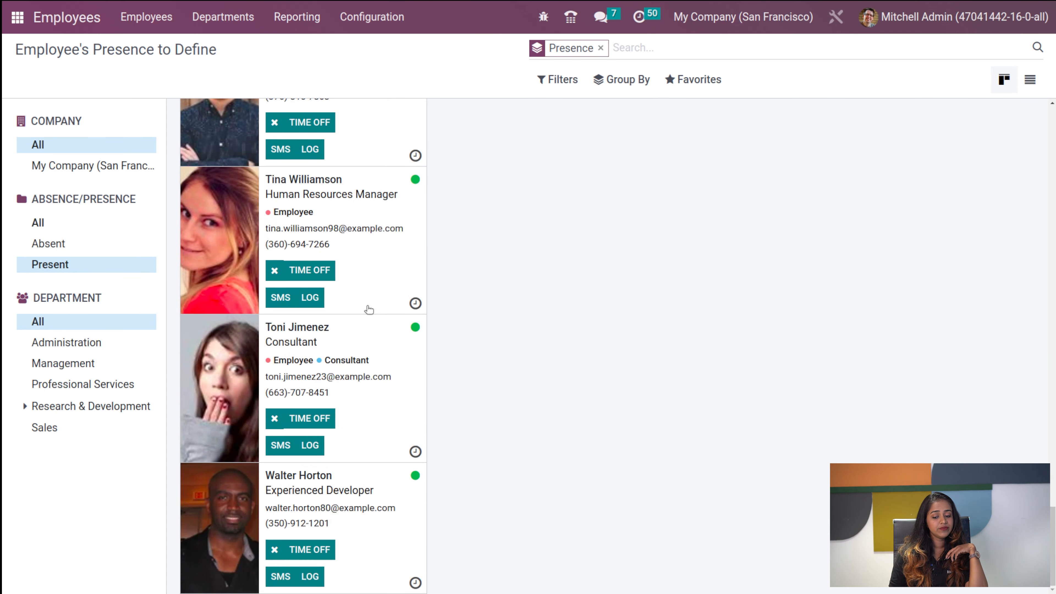
Show the present employees as a list without the Presence grouping and open a new employee record
left_click(600, 48)
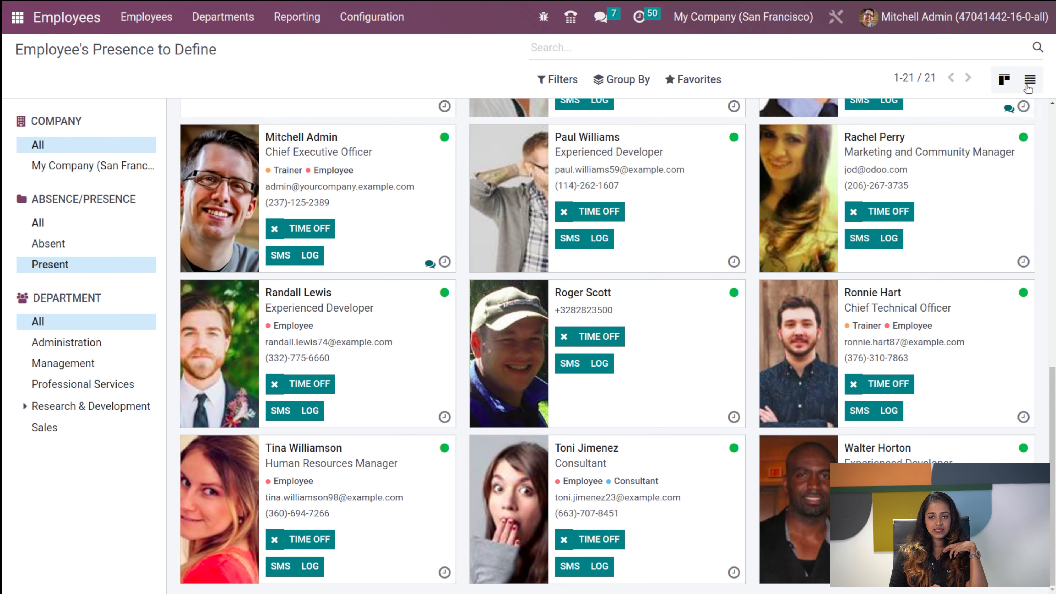
left_click(1029, 81)
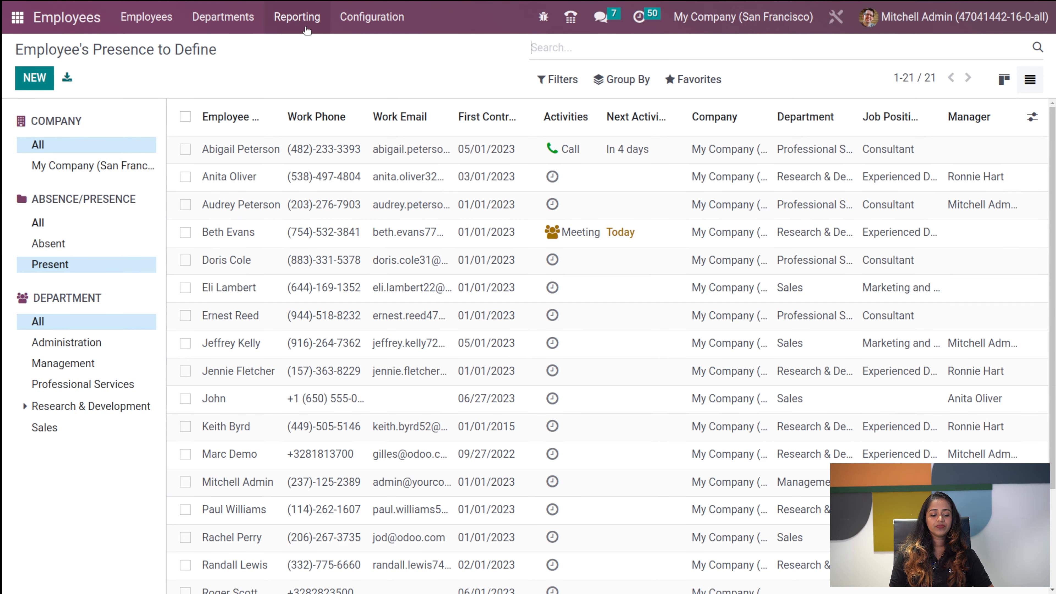
left_click(24, 77)
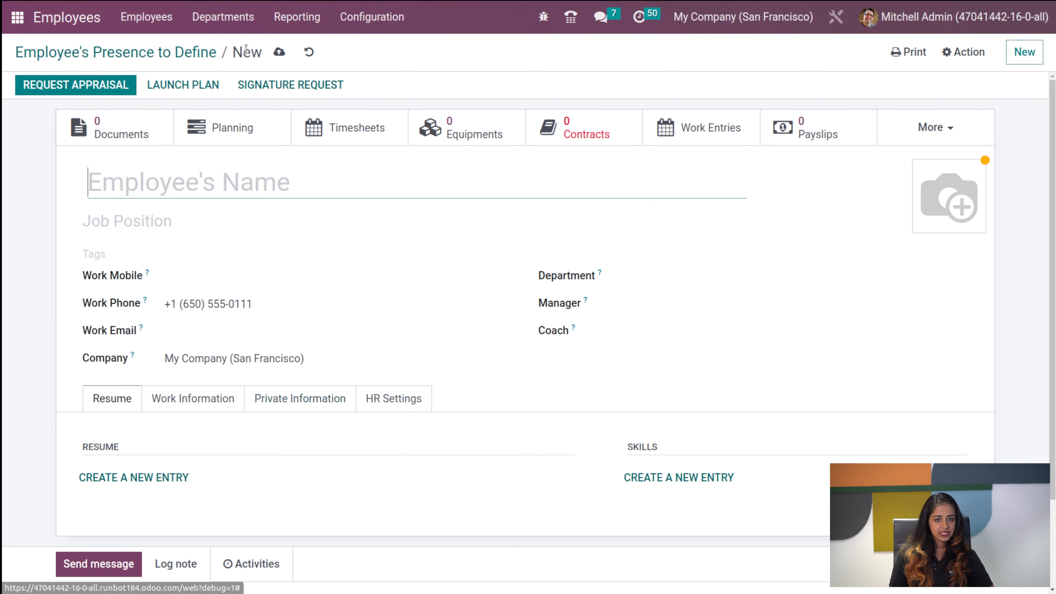
Leave the new employee record and show the Contracts report as a graph
left_click(178, 51)
left_click(302, 24)
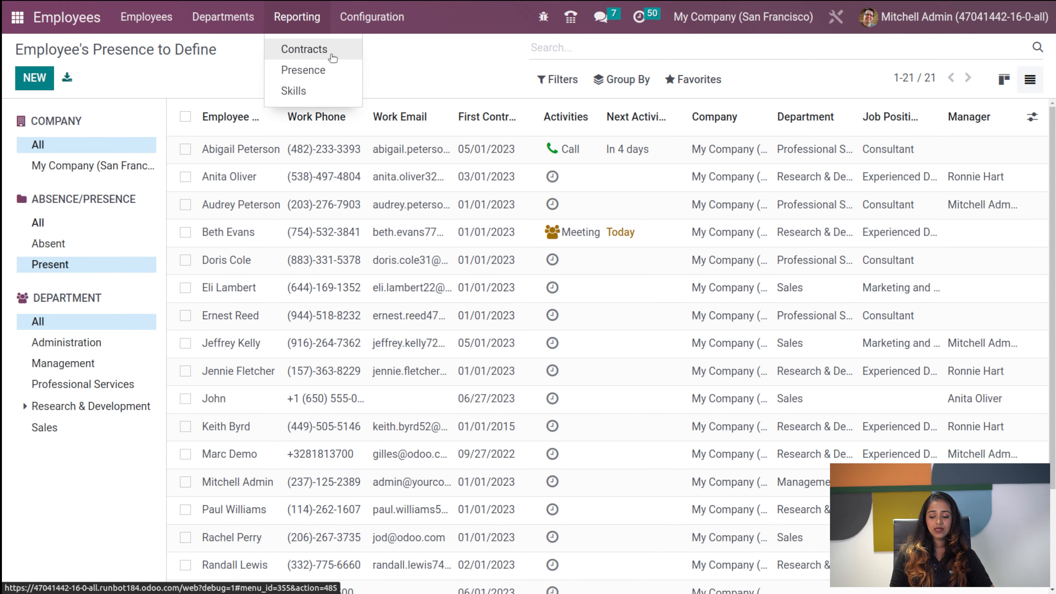
left_click(306, 49)
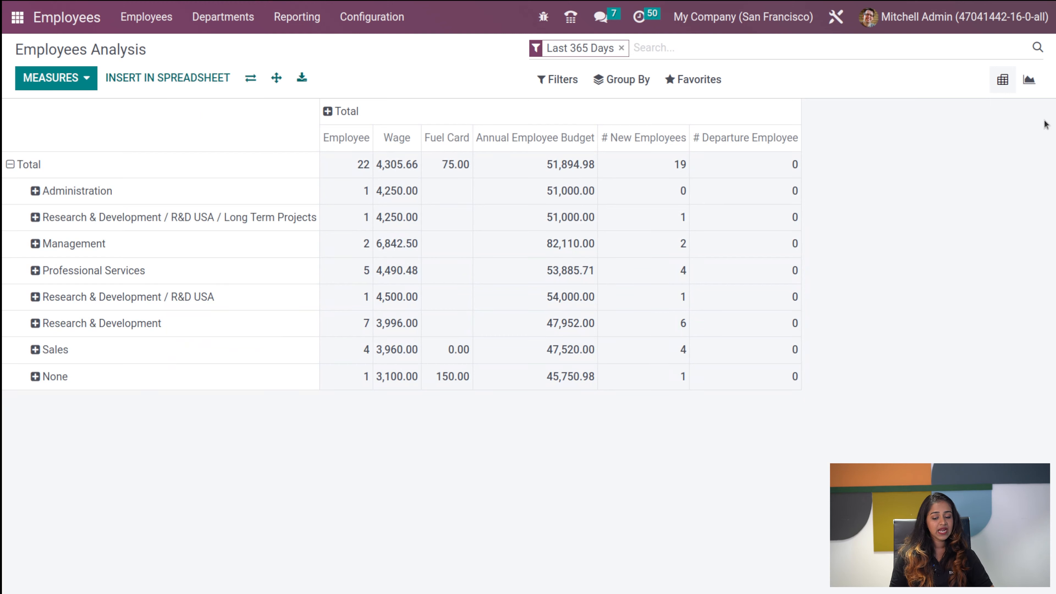
left_click(1029, 79)
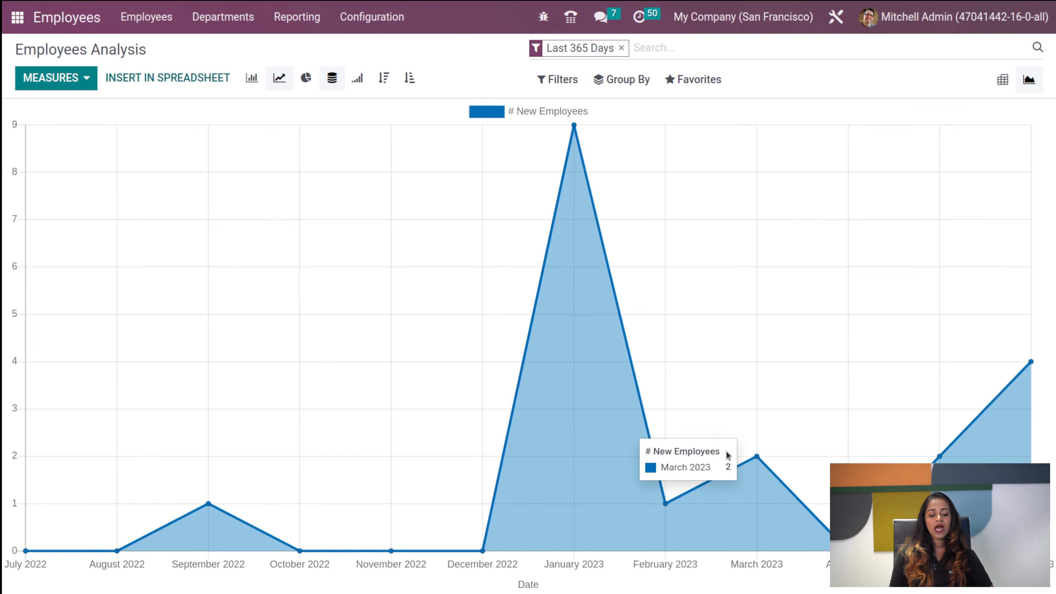
View the new employees graph as a bar chart, as a pie chart and again as a line chart
left_click(254, 78)
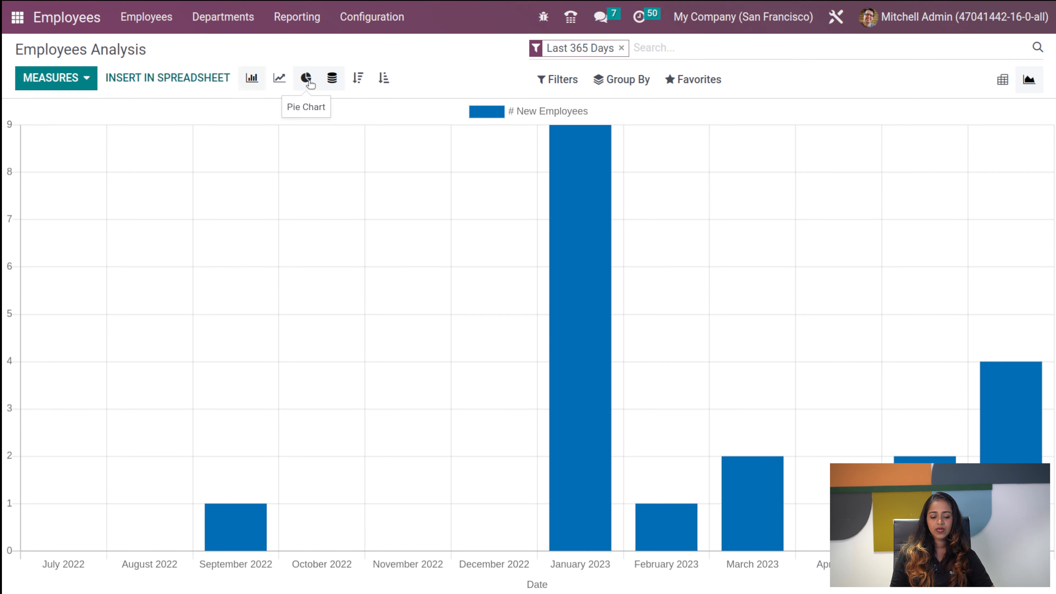
left_click(309, 80)
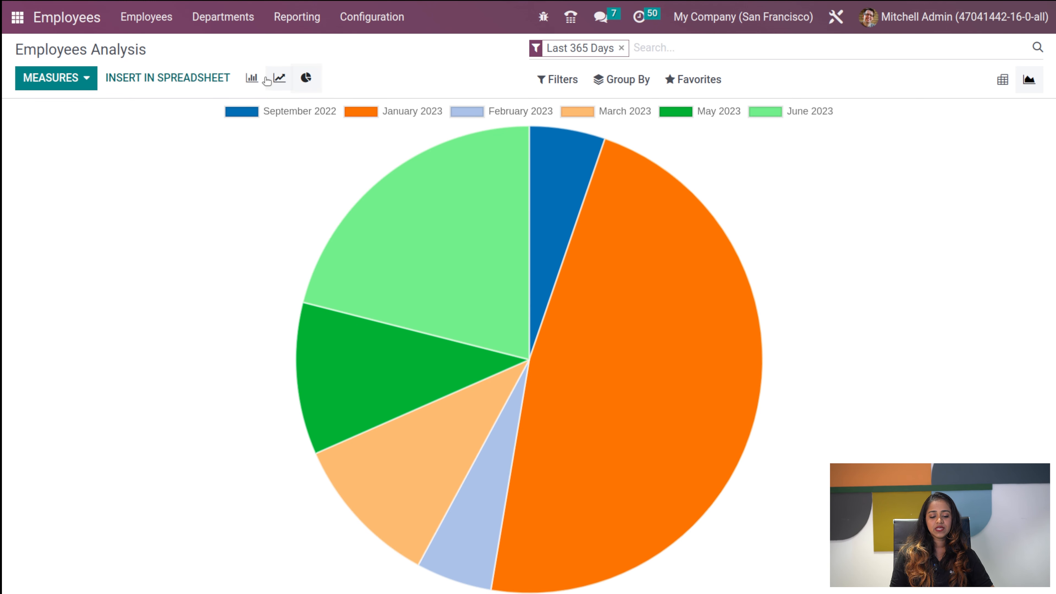
left_click(280, 79)
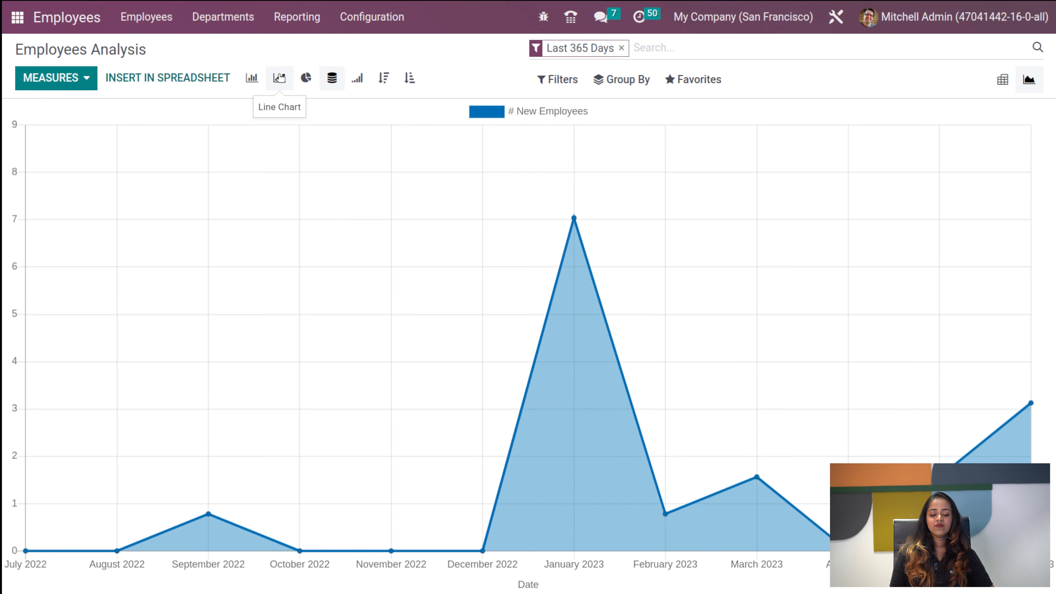
Make the line chart unstacked and cumulative, trying the descending order before sorting it ascending
left_click(332, 79)
left_click(357, 80)
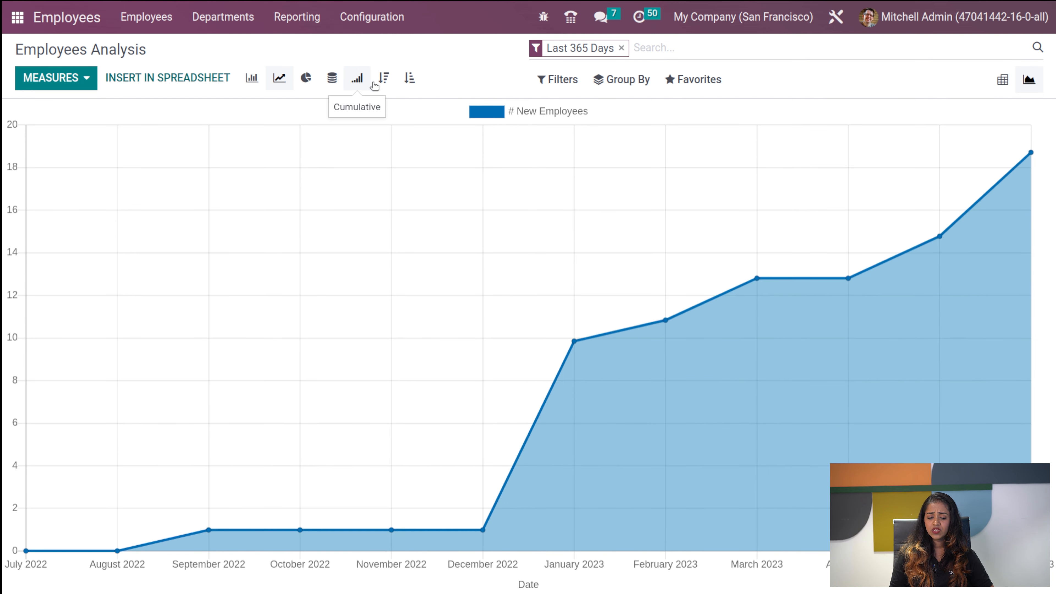
left_click(382, 84)
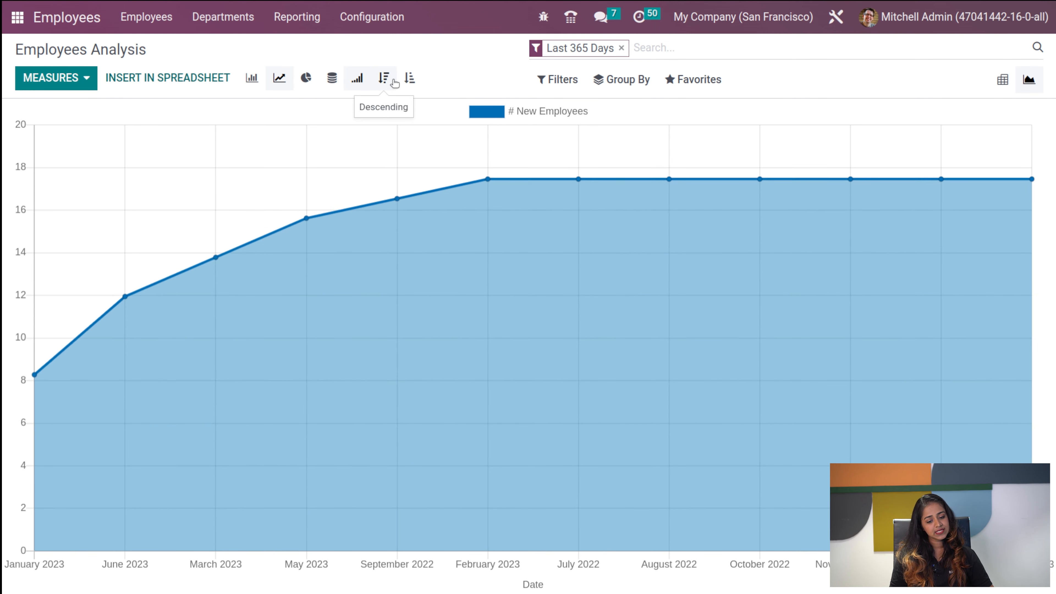
left_click(409, 79)
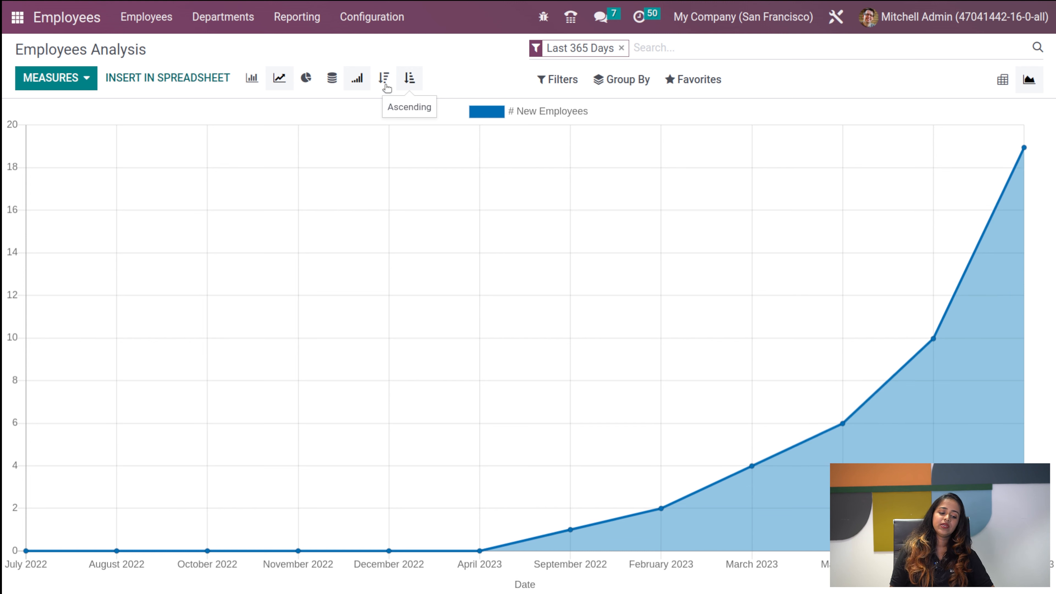
Switch the graph's measure to Annual Employee Budget and go to the Departments overview
left_click(76, 85)
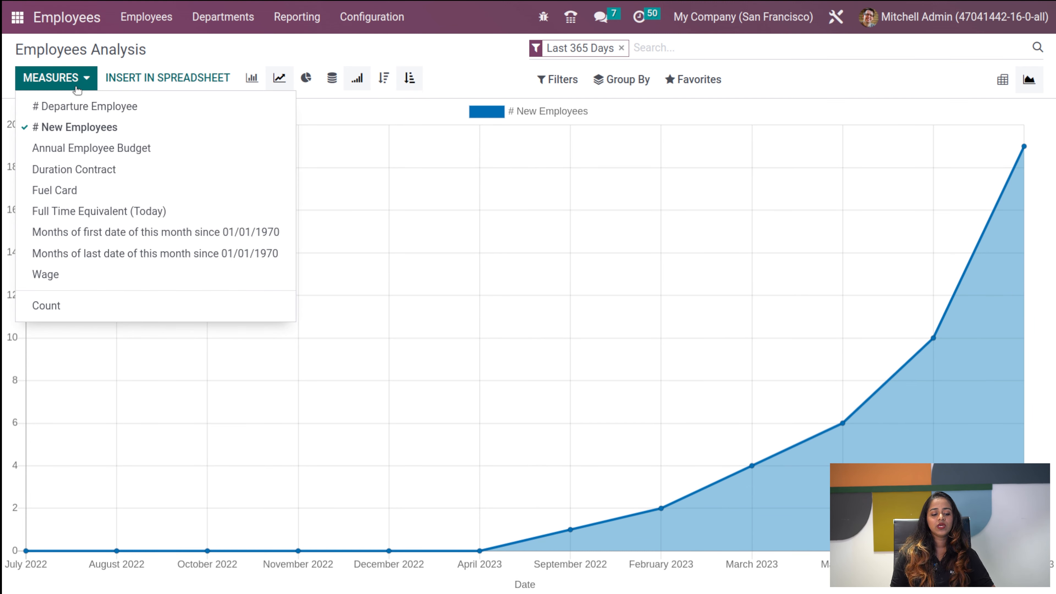
left_click(73, 156)
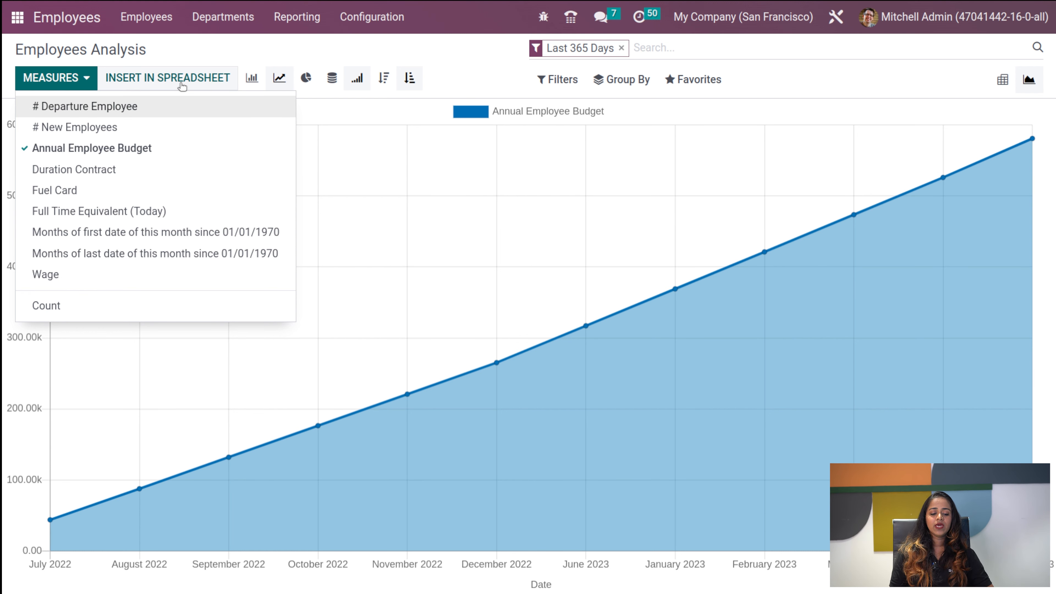
left_click(223, 16)
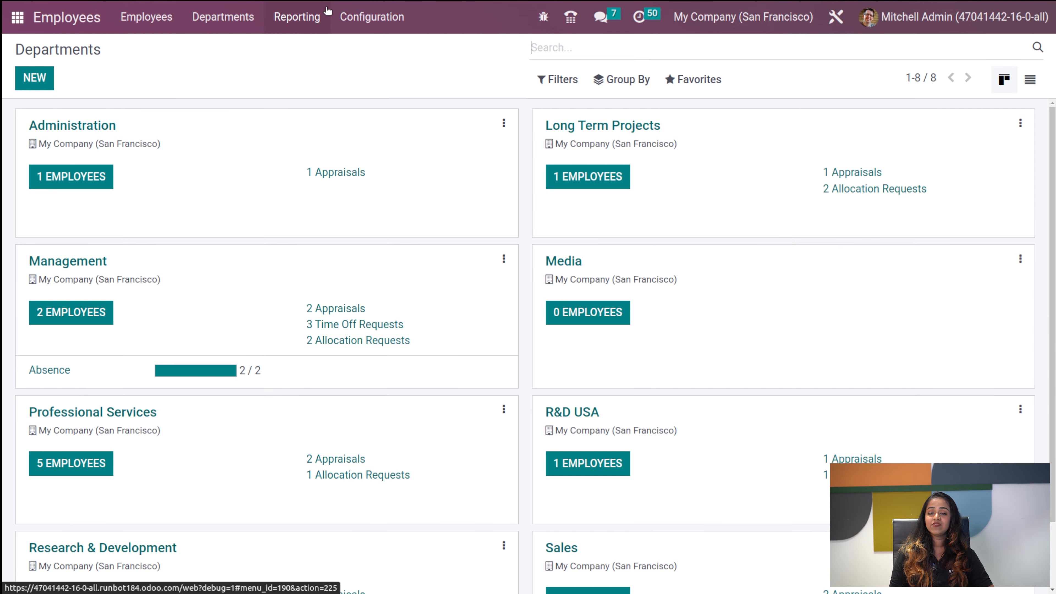
Open the Skills report and look through the list of skills and levels grouped by employee
left_click(320, 13)
left_click(290, 94)
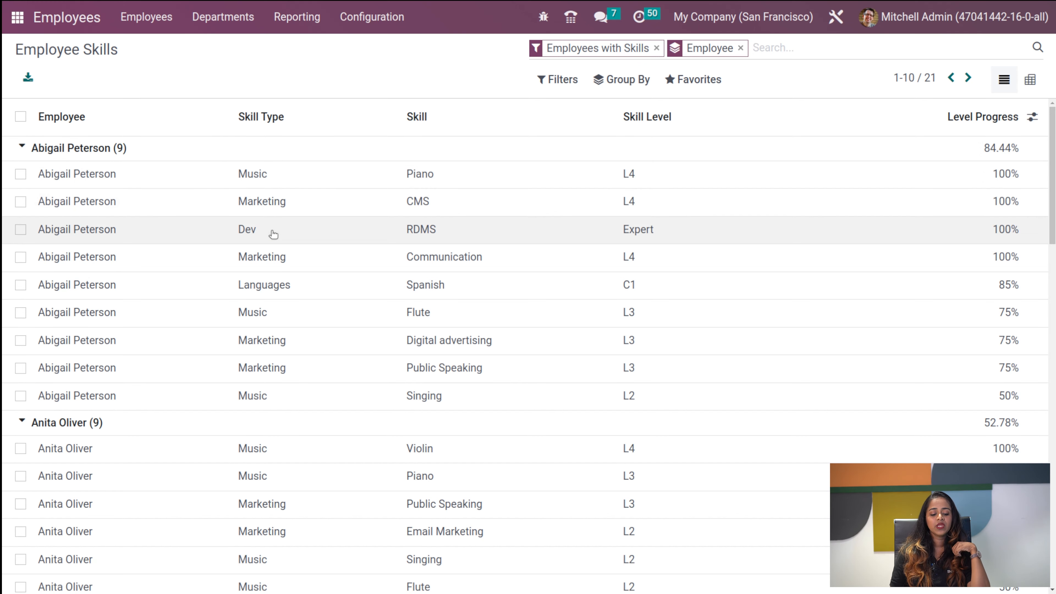
scroll(297, 330, "down", 15)
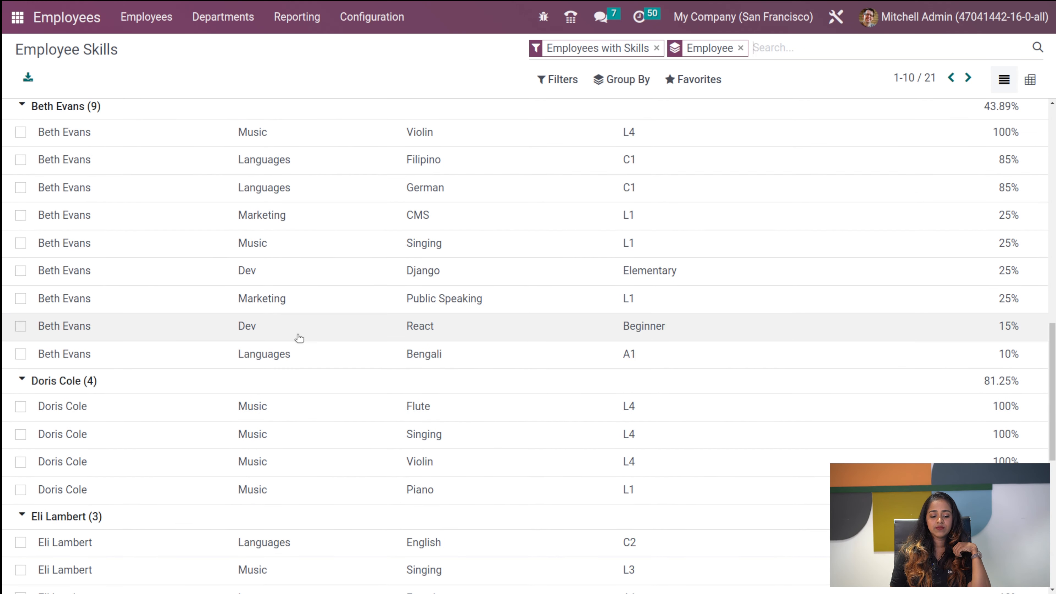
scroll(353, 186, "down", 8)
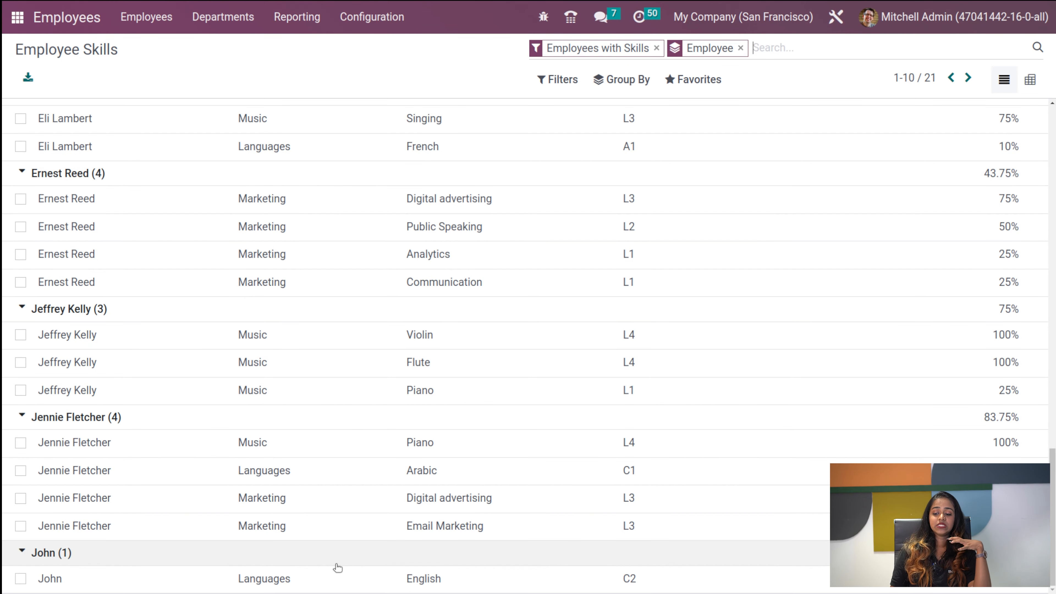
scroll(337, 568, "up", 20)
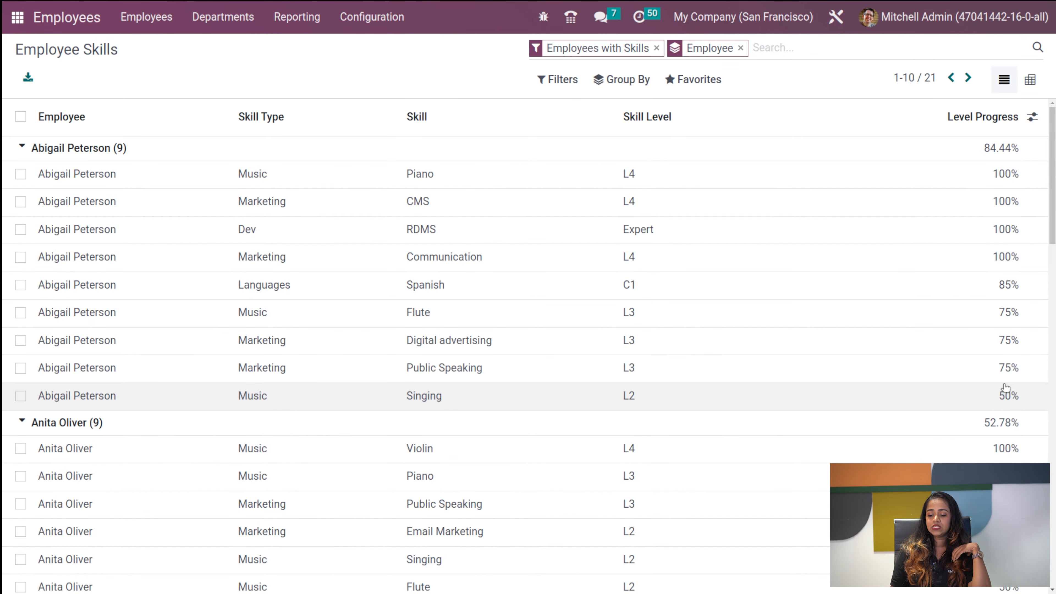
Show the employee skills as a pivot table and look through the level progress per skill
left_click(1029, 87)
scroll(608, 373, "down", 5)
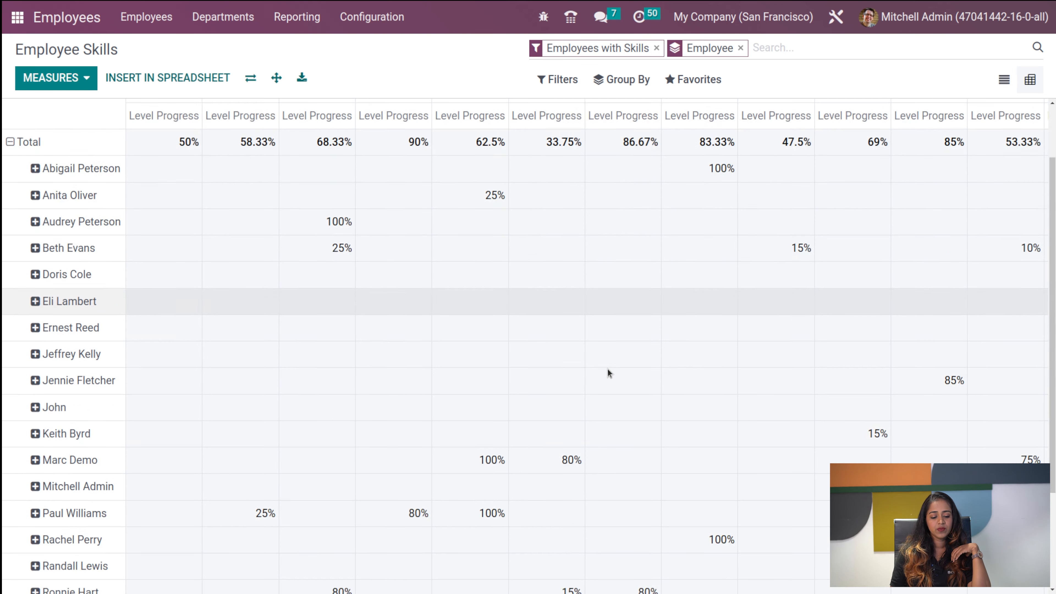
scroll(608, 373, "up", 5)
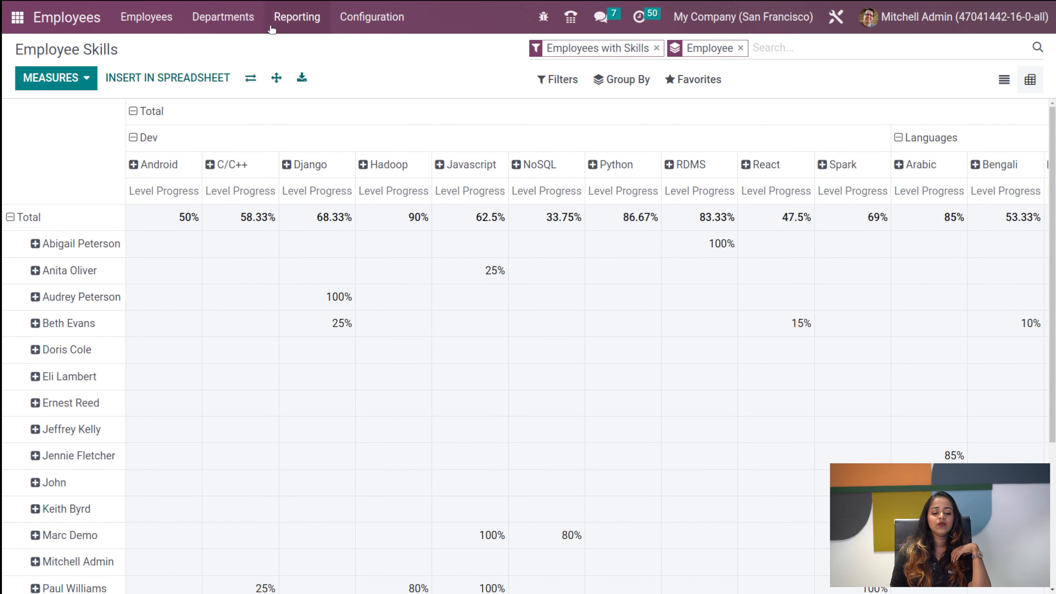
Review the available configuration options, open the Employees settings and look through all their sections
left_click(363, 5)
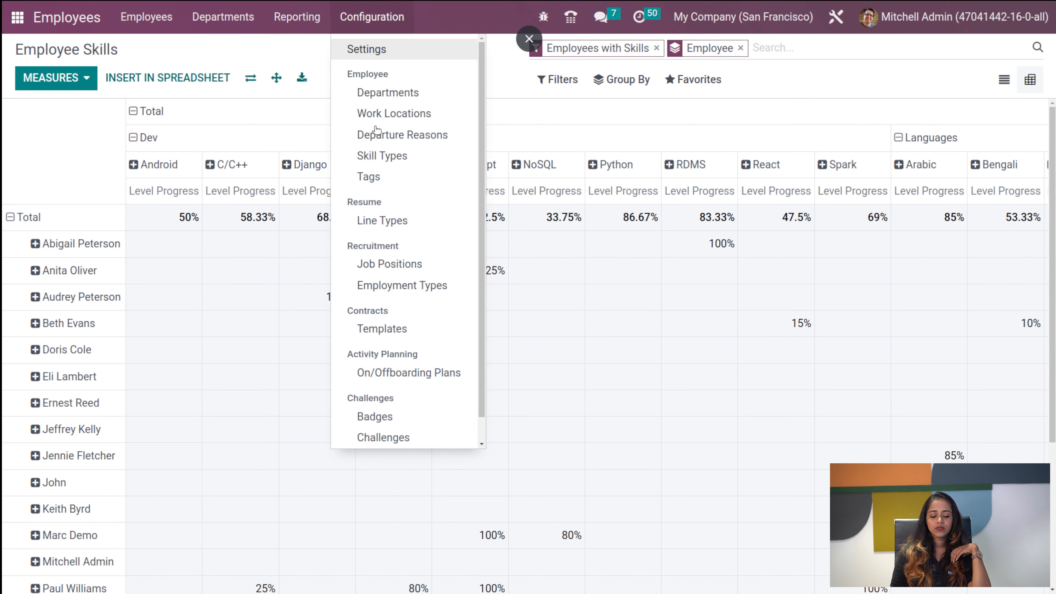
scroll(418, 450, "down", 5)
scroll(424, 297, "down", 1)
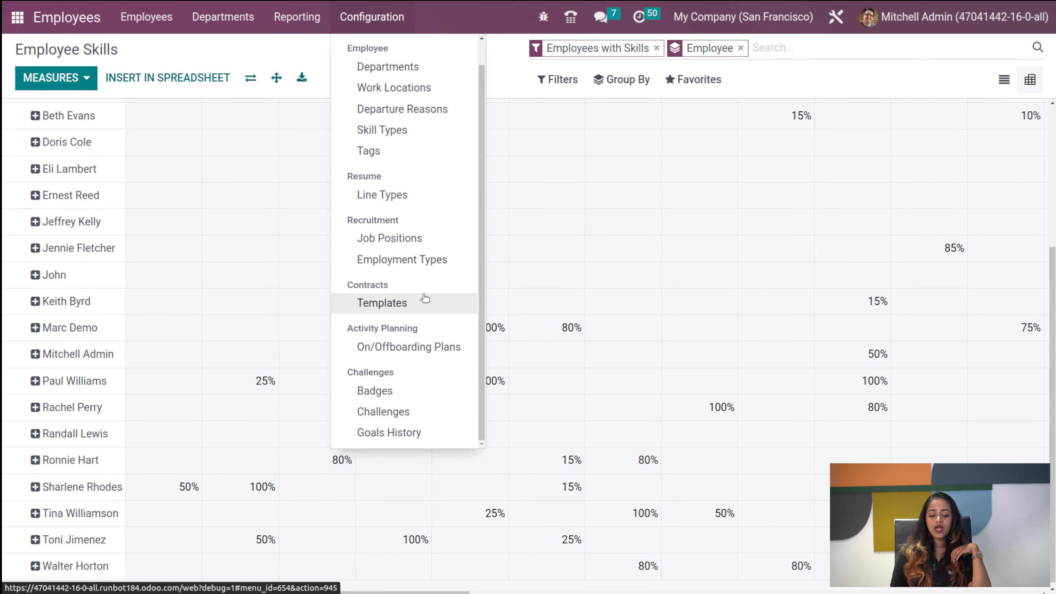
scroll(424, 298, "up", 1)
scroll(424, 298, "down", 1)
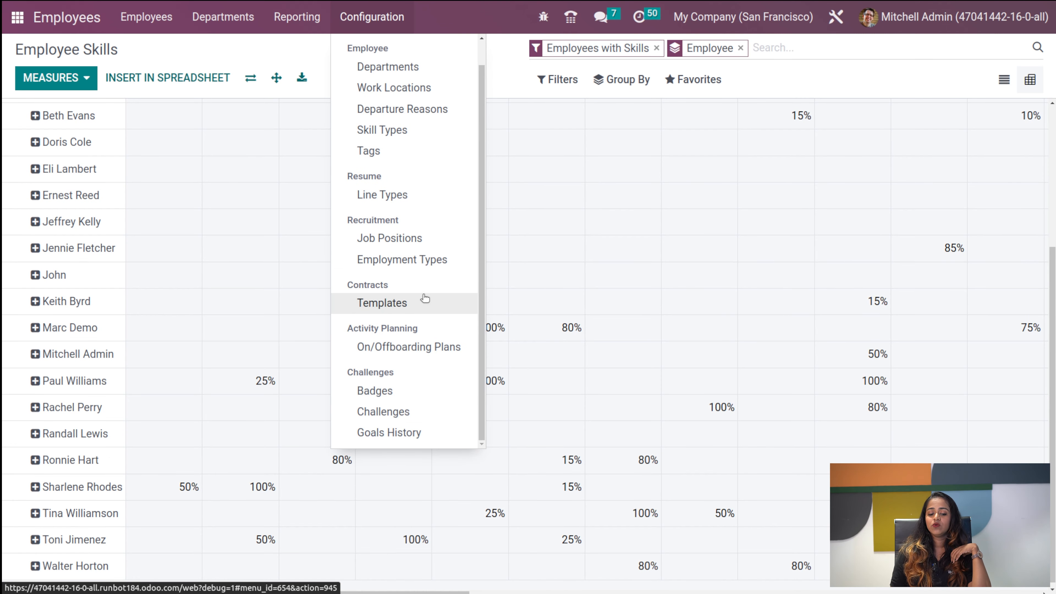
scroll(405, 214, "up", 1)
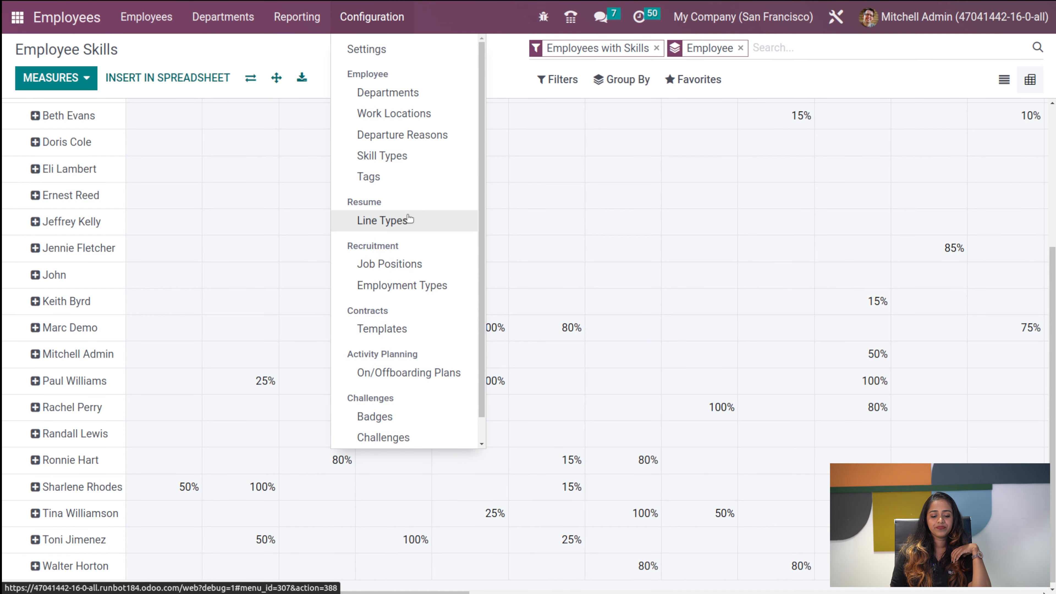
left_click(397, 55)
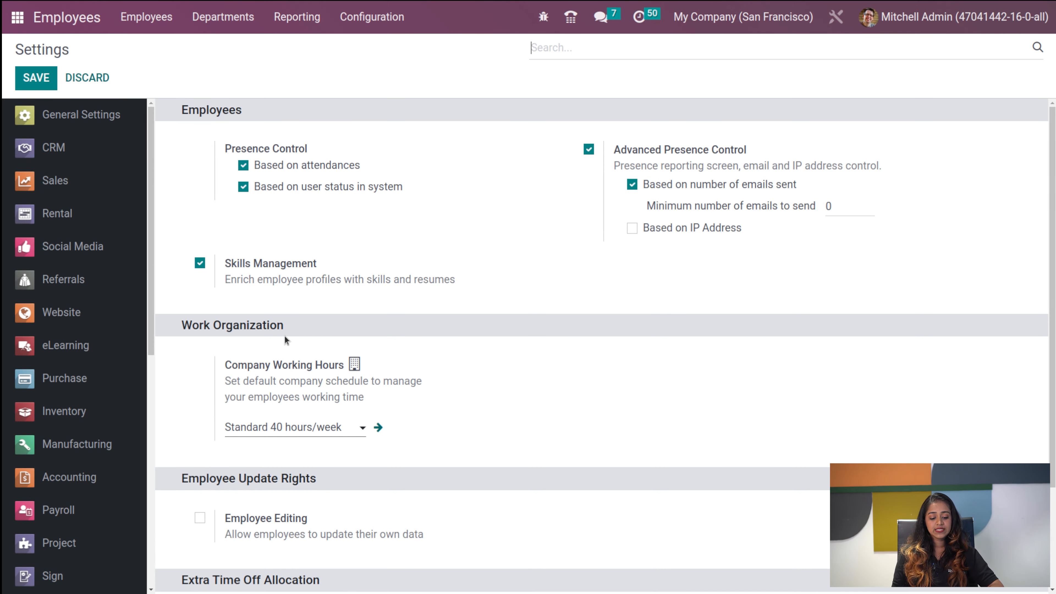
scroll(286, 337, "down", 3)
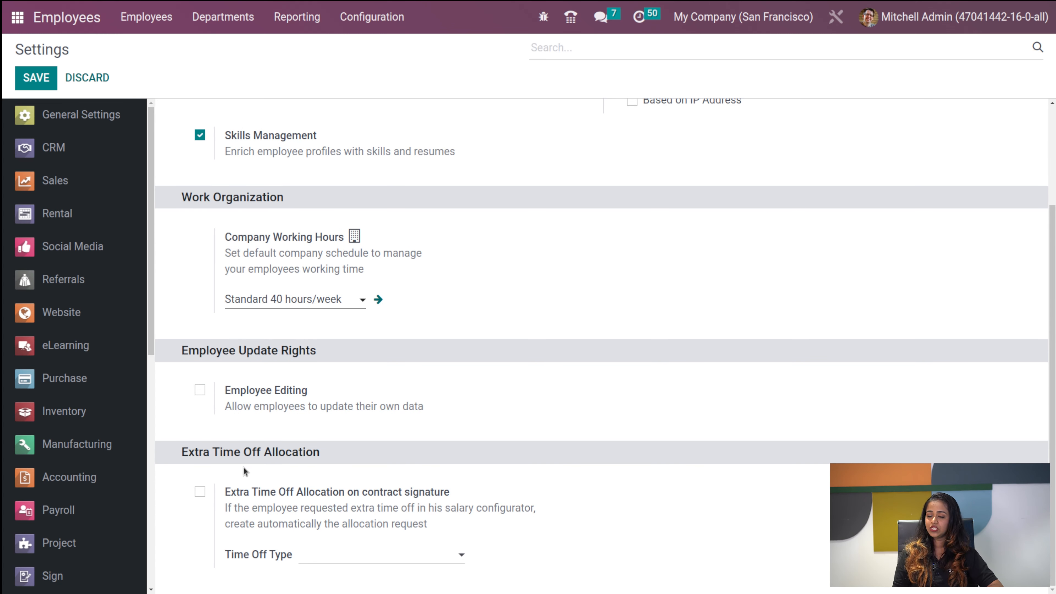
scroll(255, 465, "up", 3)
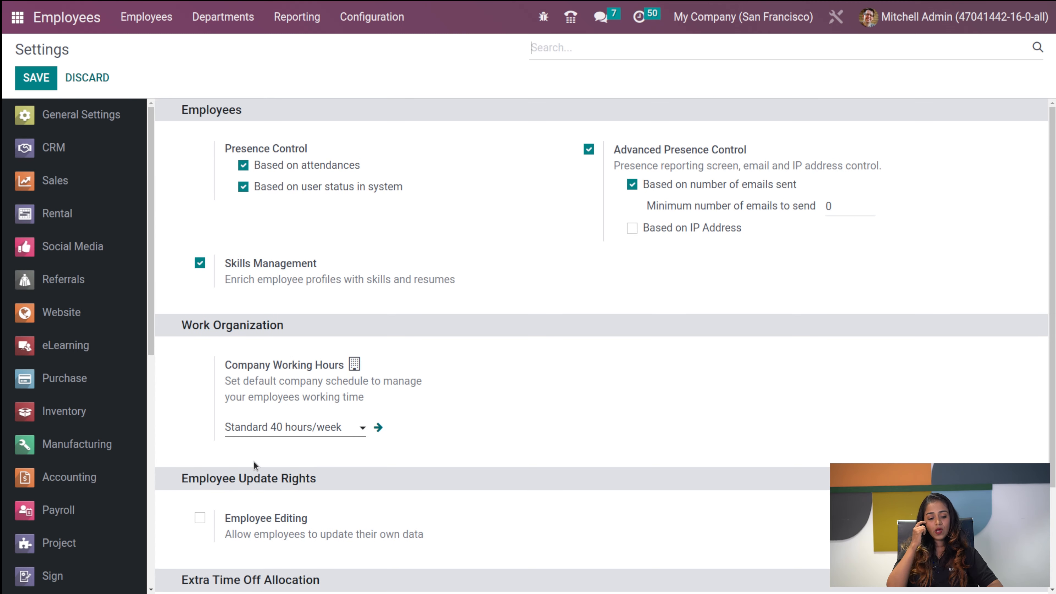
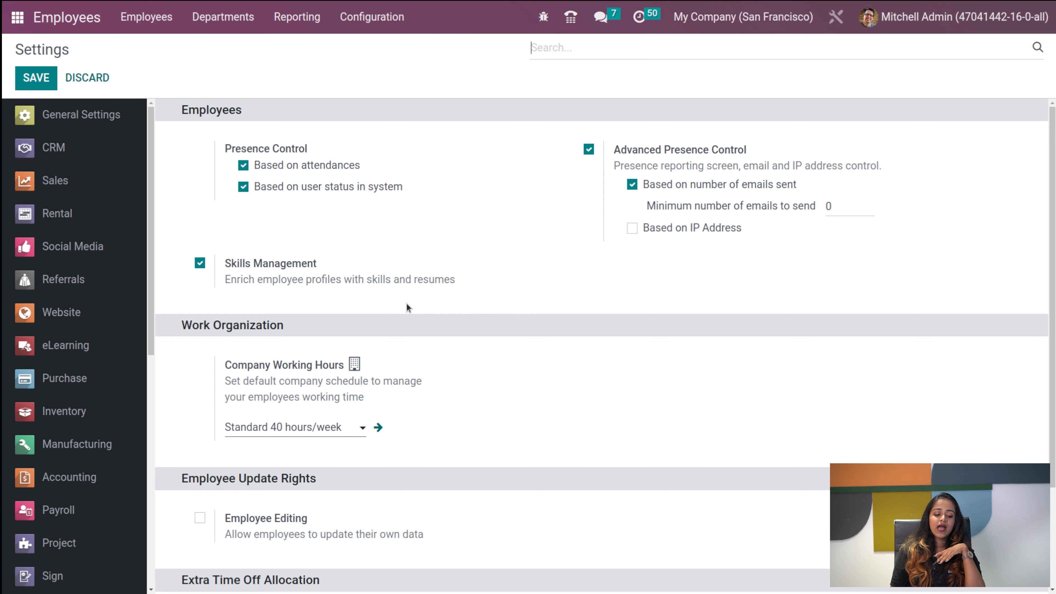
Enable Employee Editing and Extra Time Off Allocation on contract signature with time off type Extra Time Off, and save the settings
scroll(407, 305, "down", 3)
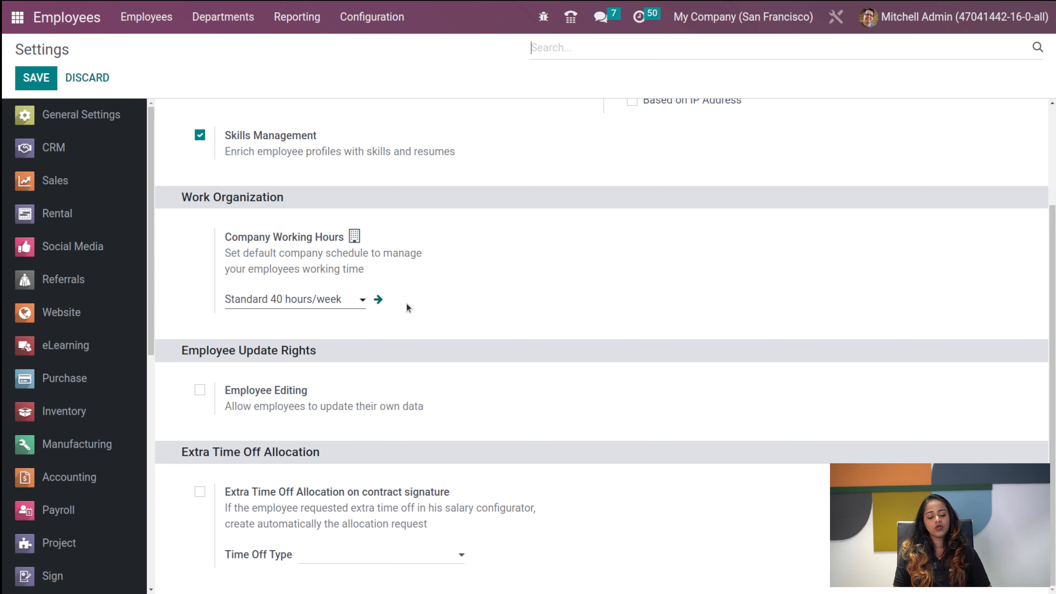
left_click(200, 391)
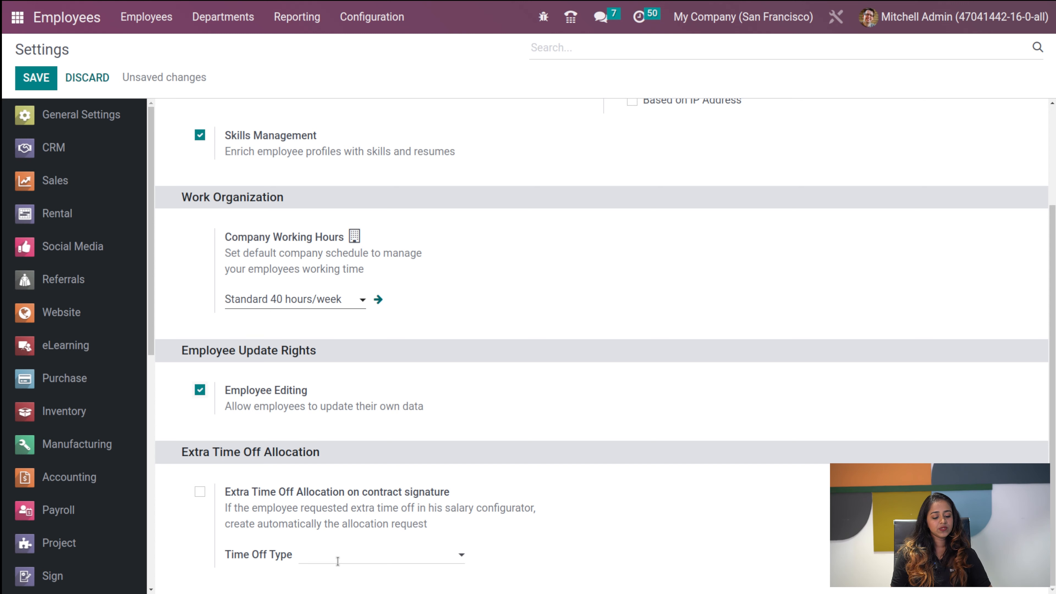
left_click(201, 492)
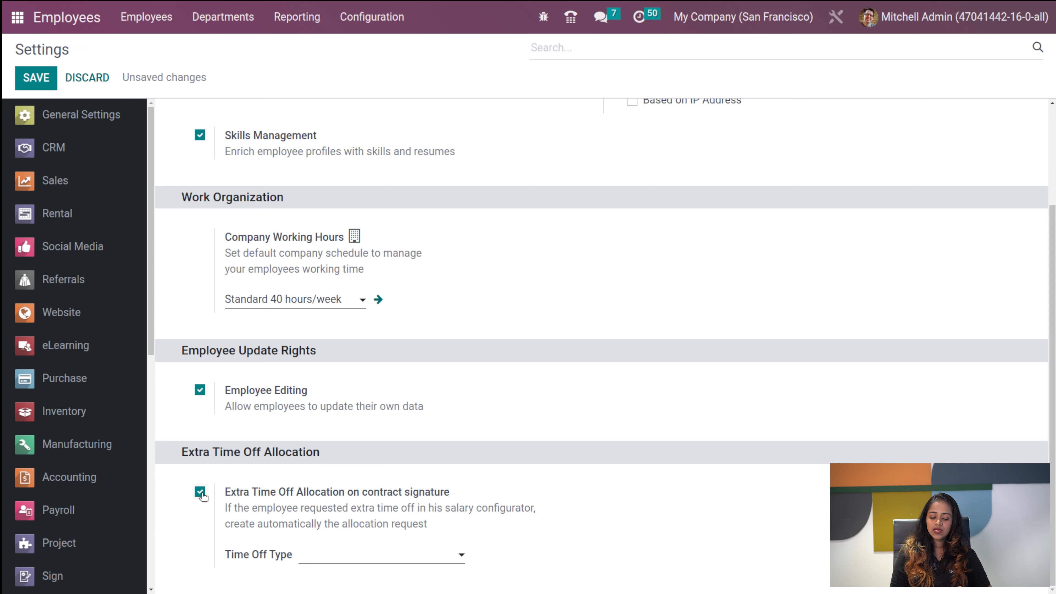
left_click(385, 558)
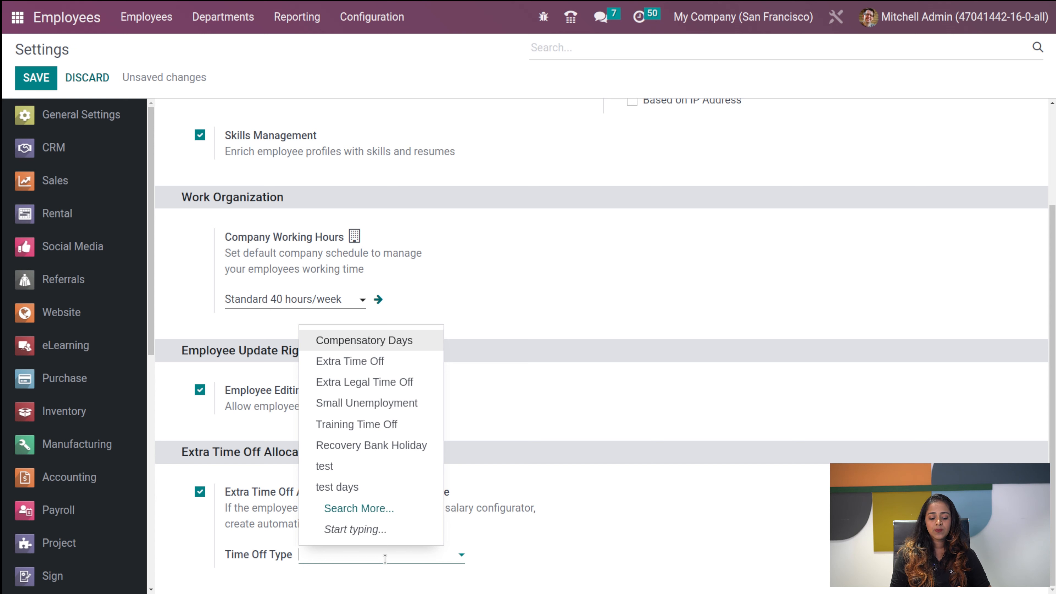
left_click(389, 360)
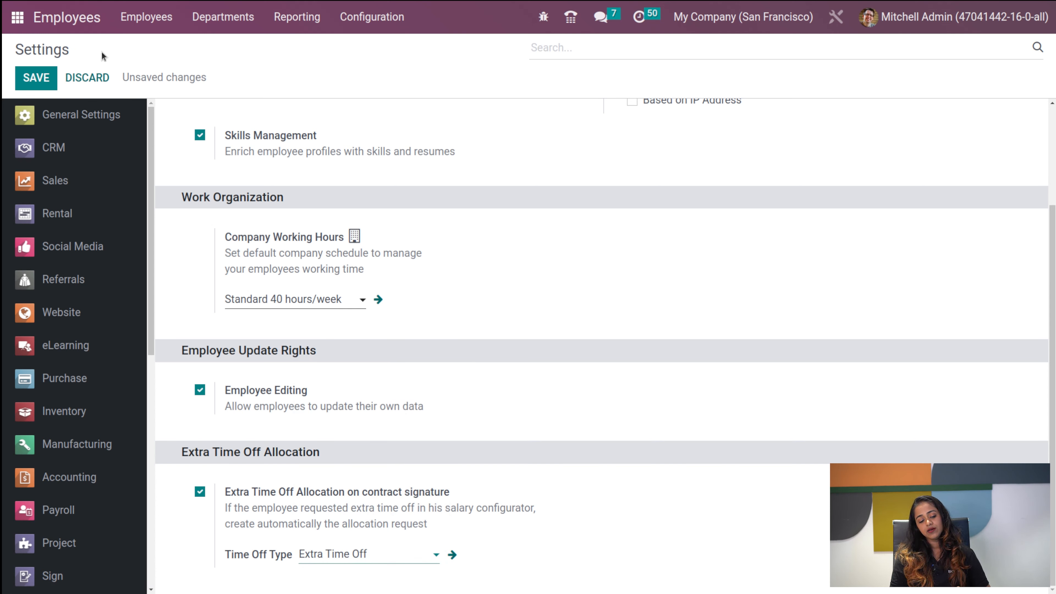
left_click(19, 79)
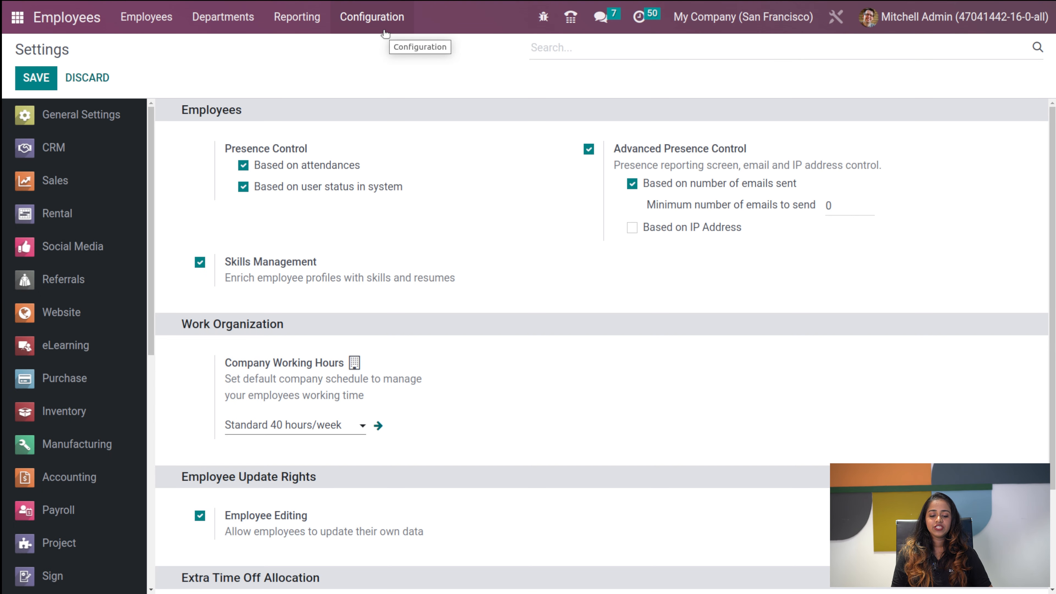
Open the departments configuration and start a new department named New dept
left_click(385, 32)
scroll(415, 291, "down", 1)
scroll(415, 285, "up", 1)
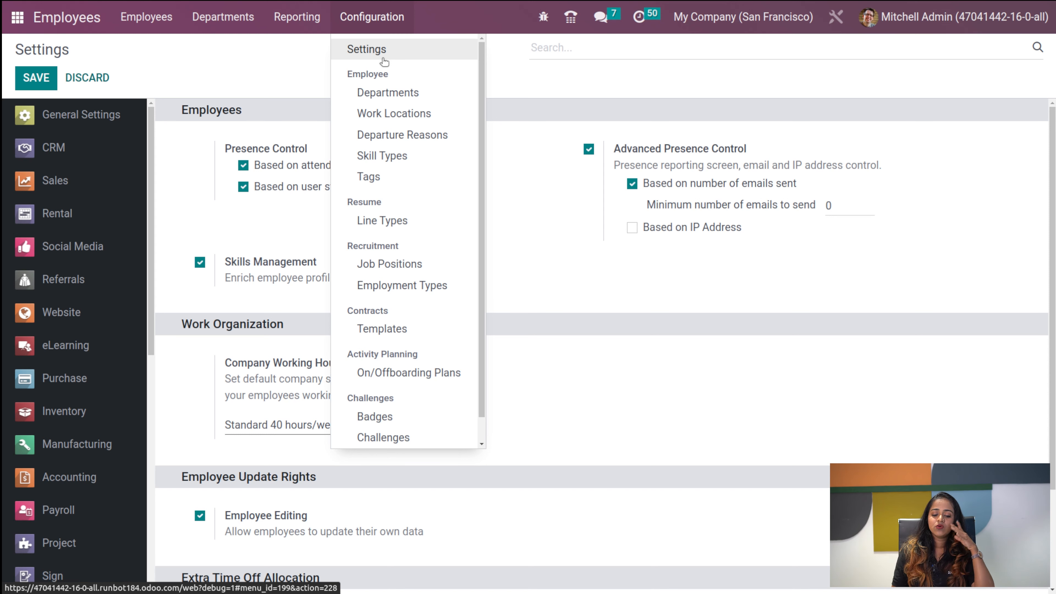
left_click(380, 87)
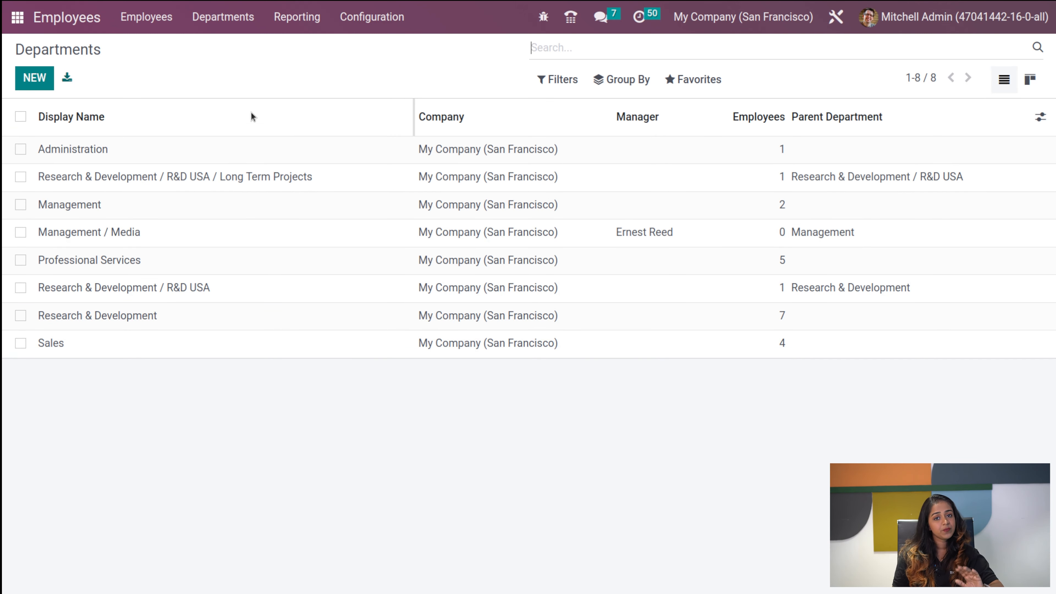
left_click(33, 78)
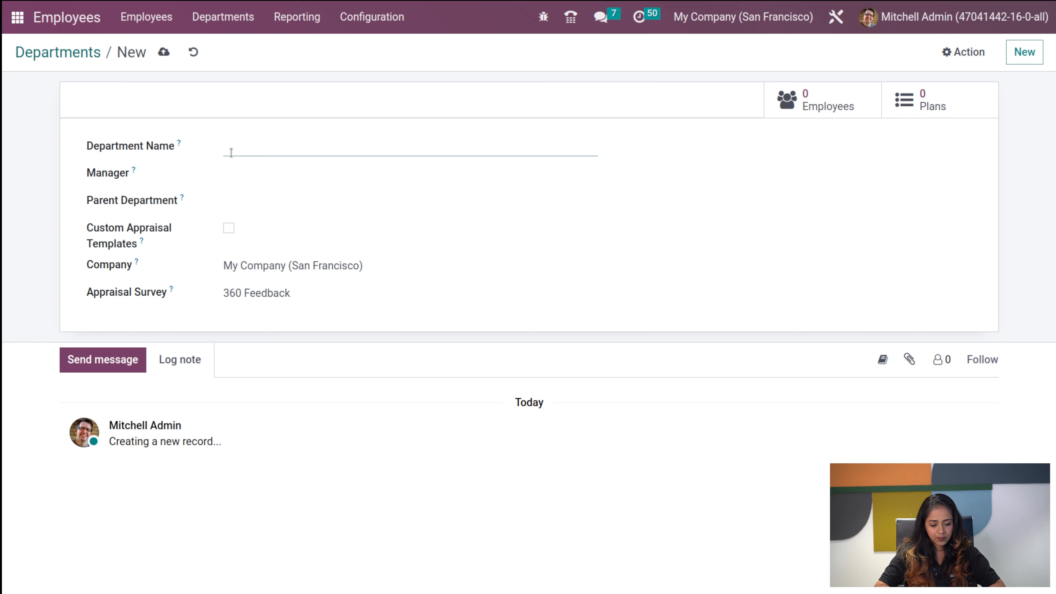
type("ne")
key("BackSpace")
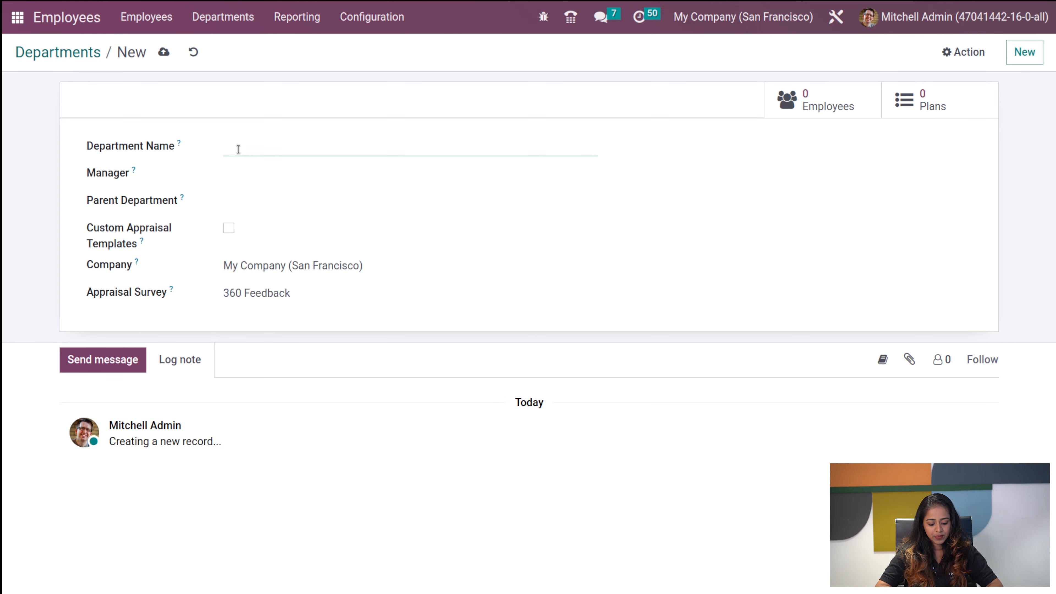
type("New dept")
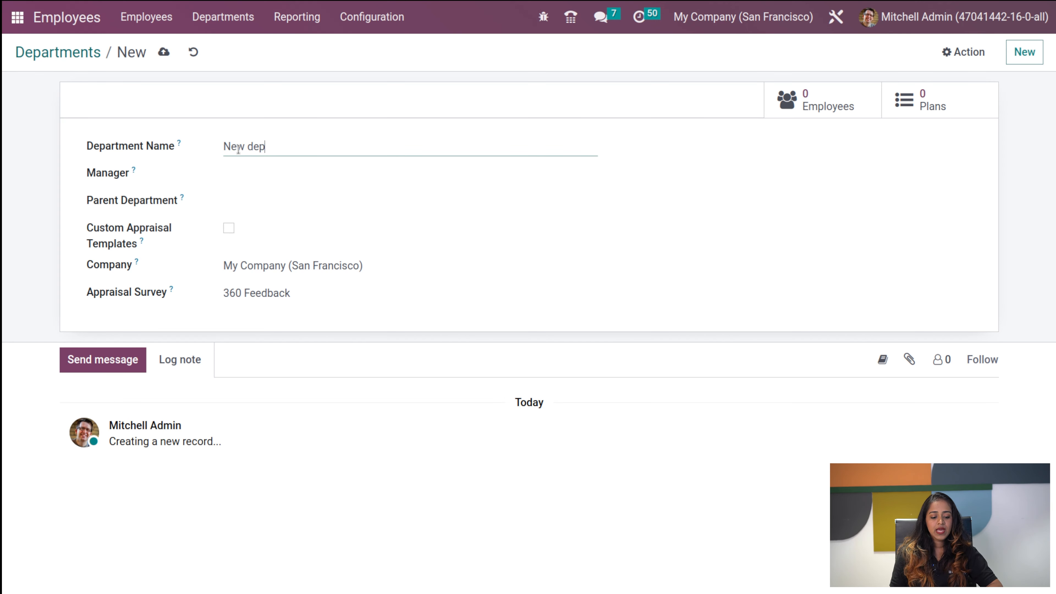
Assign a manager and parent department Management, enable Custom Appraisal Templates, save the department and return to the departments list
left_click(225, 173)
left_click(291, 220)
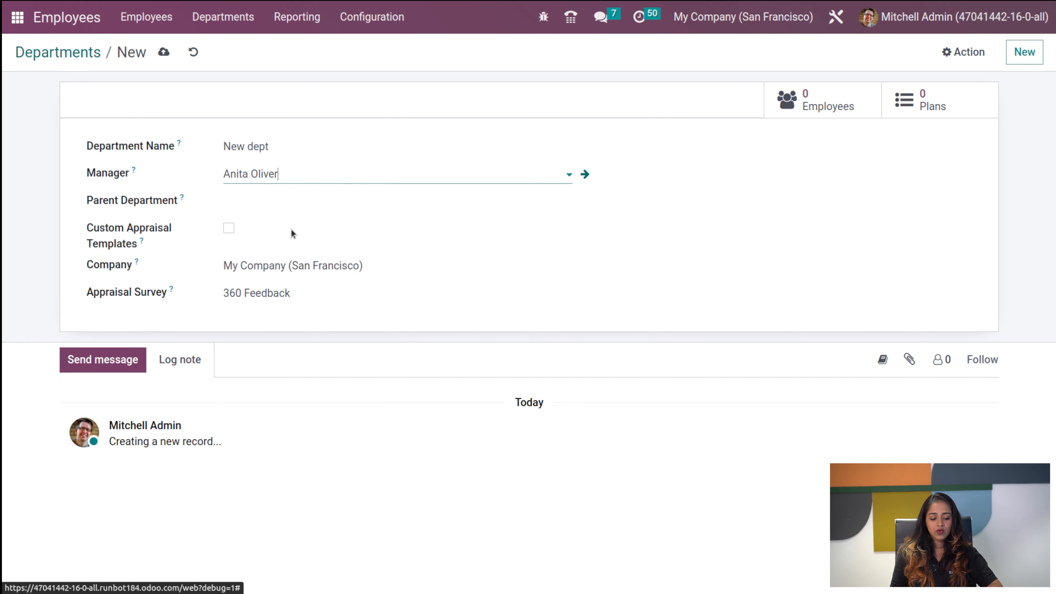
left_click(246, 200)
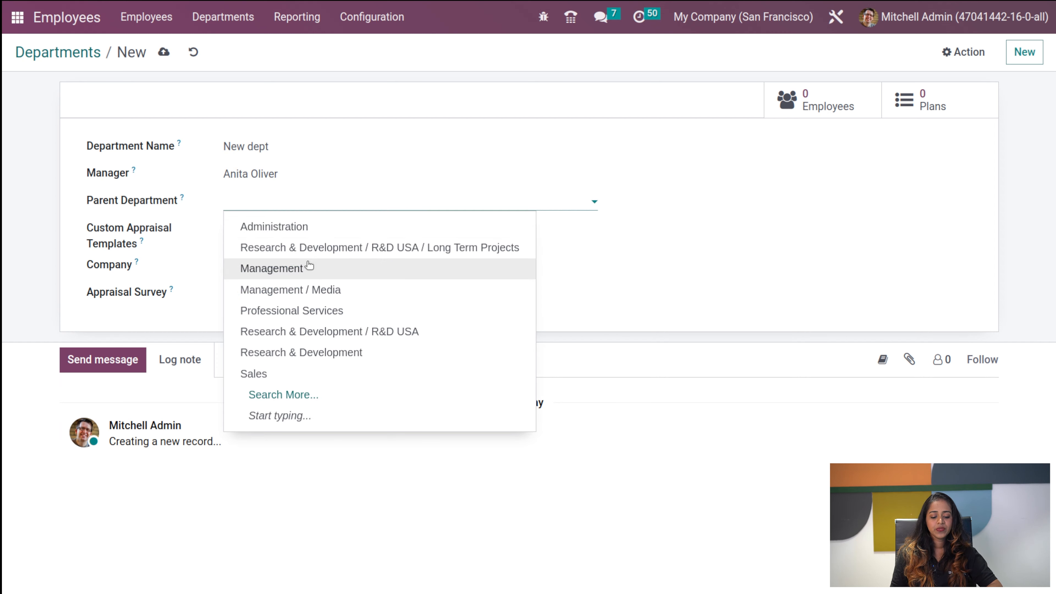
left_click(308, 266)
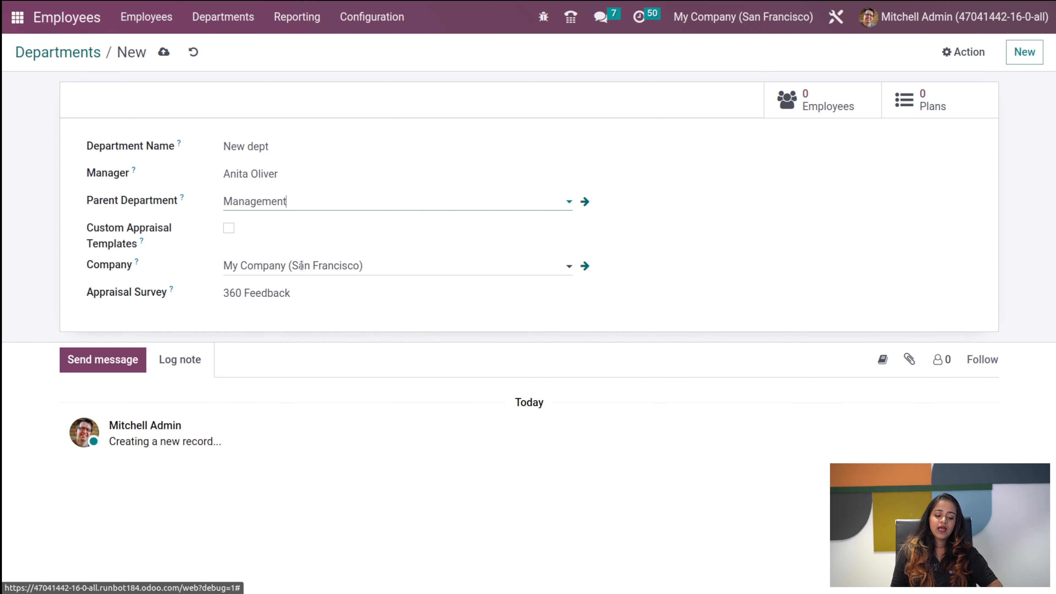
left_click(229, 228)
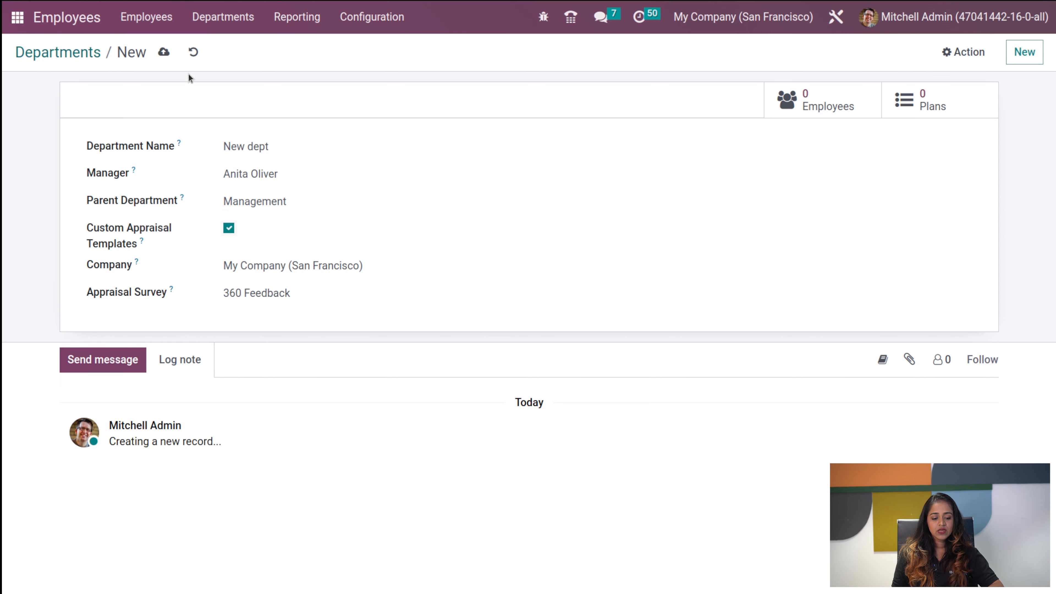
left_click(164, 52)
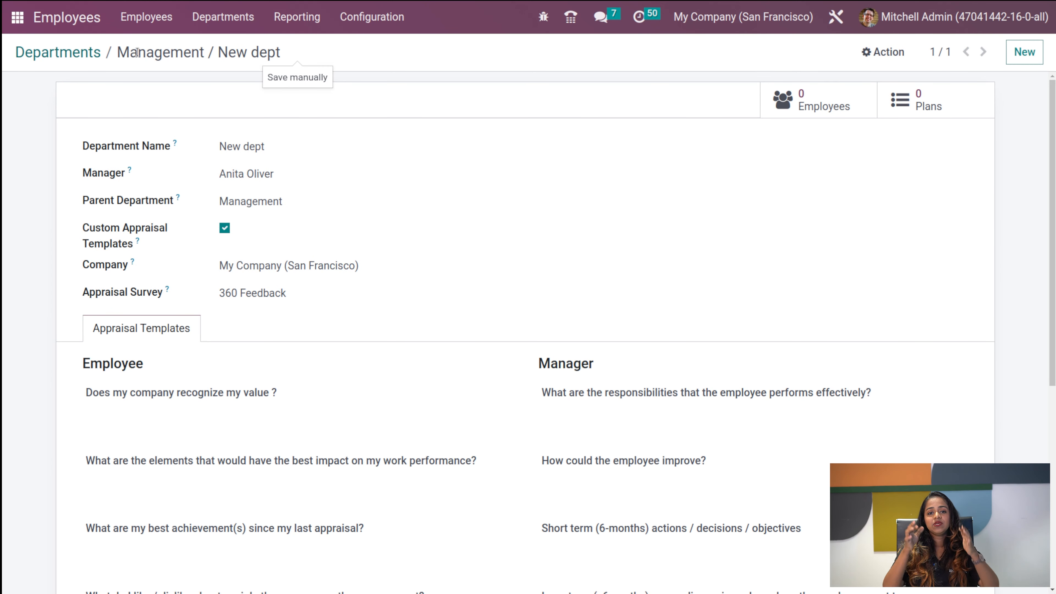
left_click(59, 52)
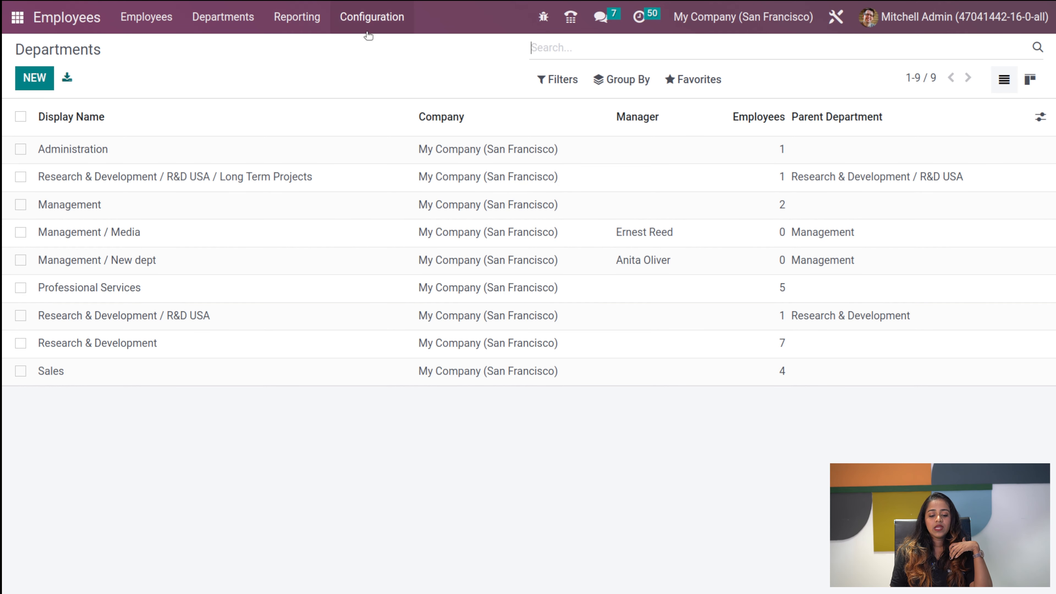
Open the work locations configuration and start a new work location named New location
left_click(368, 23)
left_click(358, 118)
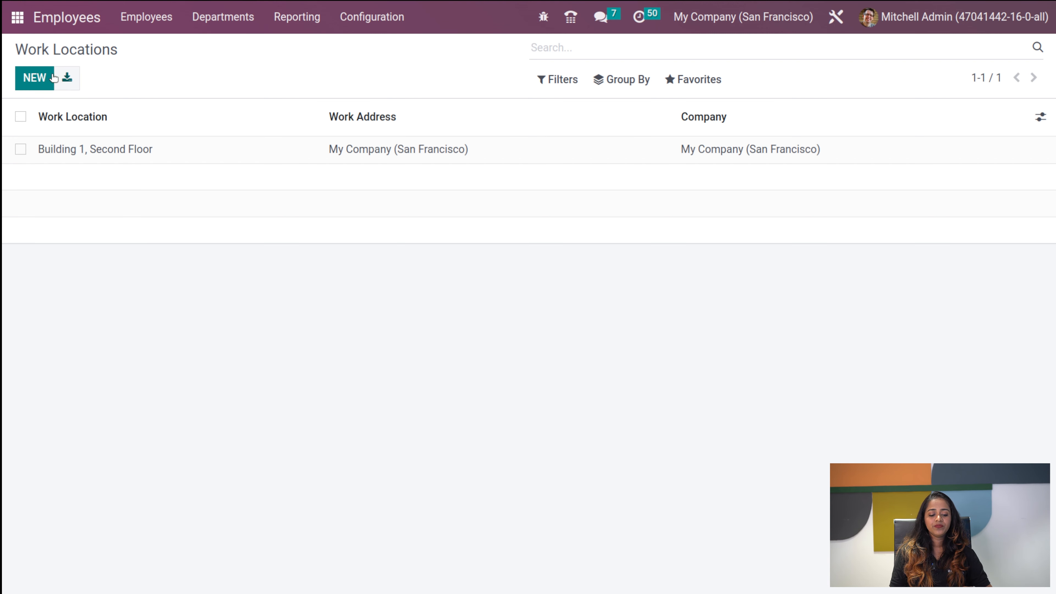
left_click(35, 77)
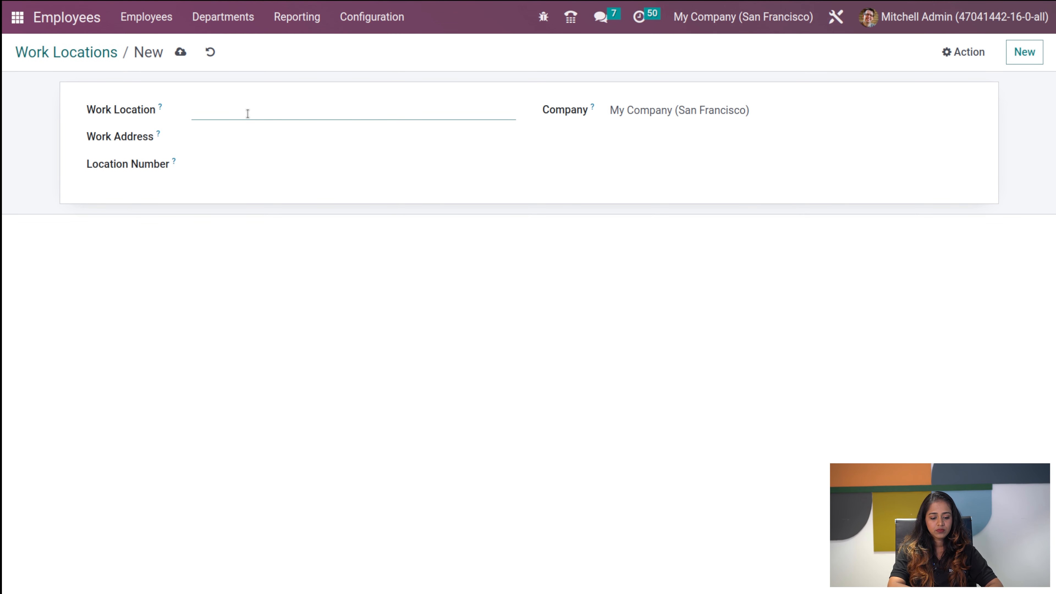
type("New ")
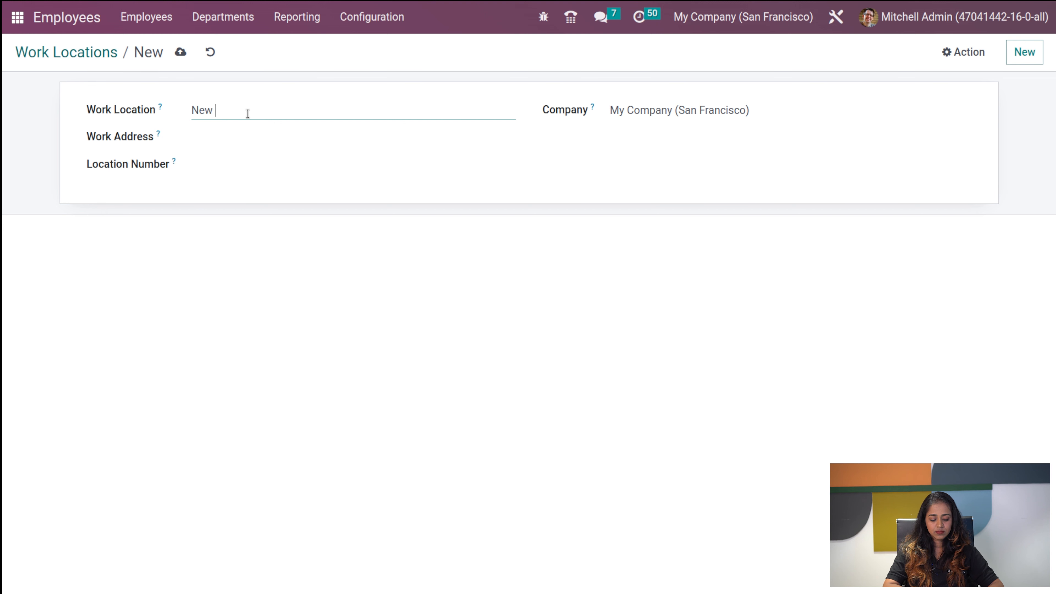
type("Iocation")
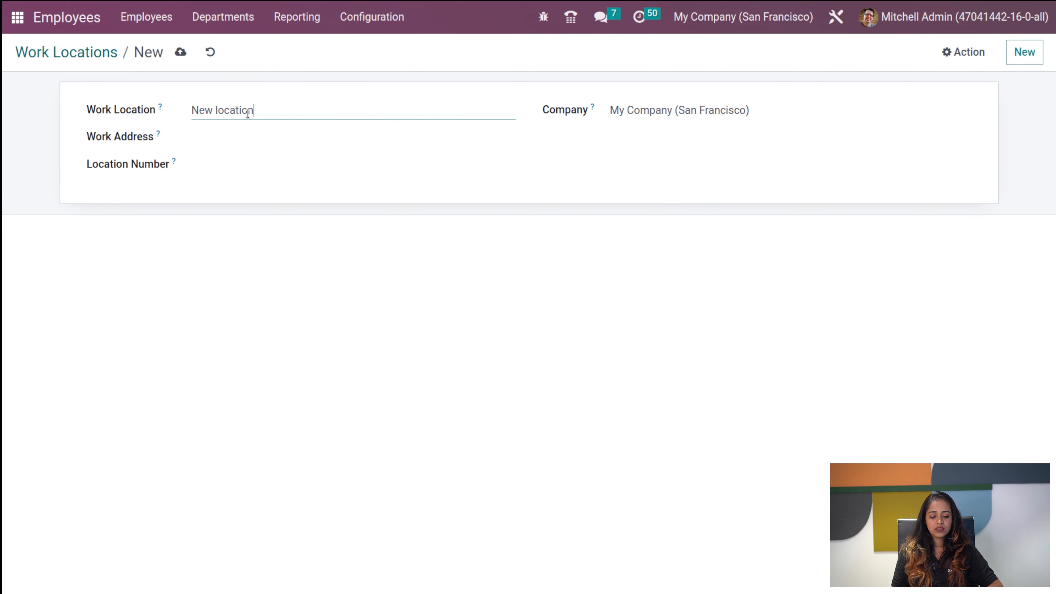
Choose a contact as the location's work address, save the record without a location number and return to the work locations list
left_click(209, 137)
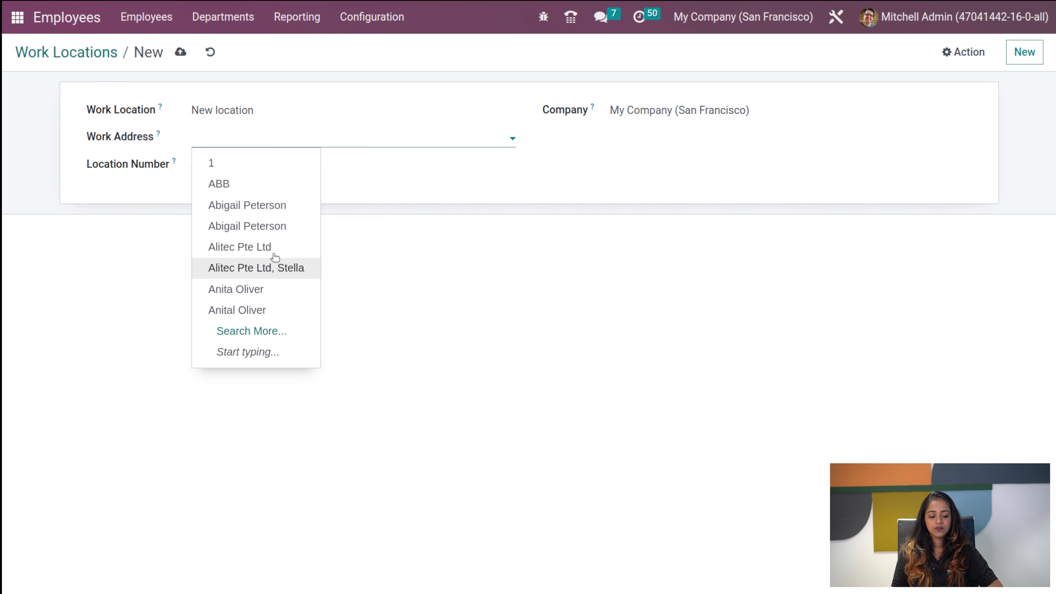
left_click(273, 205)
left_click(212, 168)
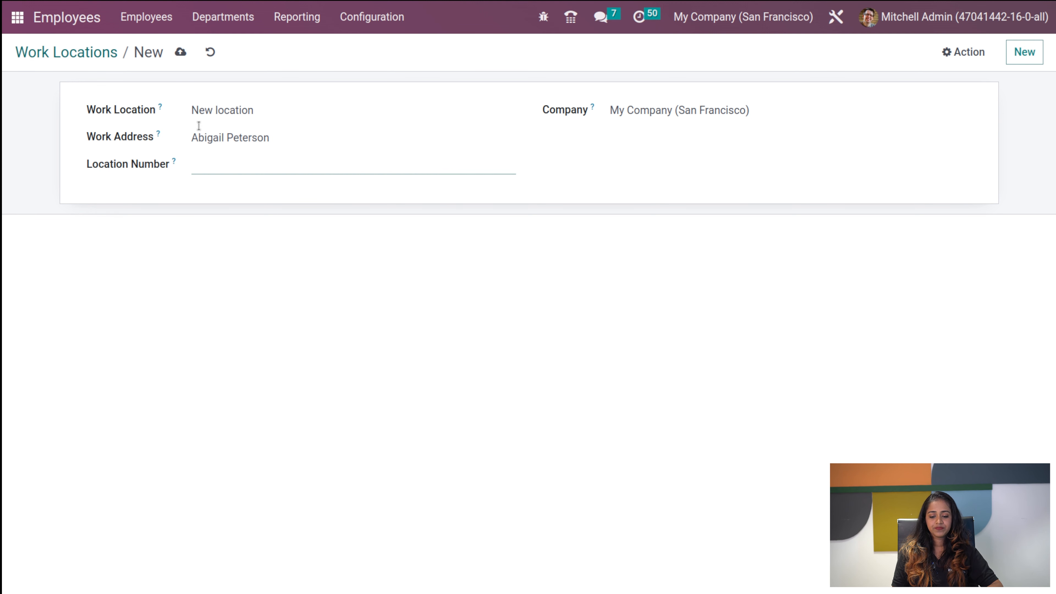
left_click(180, 59)
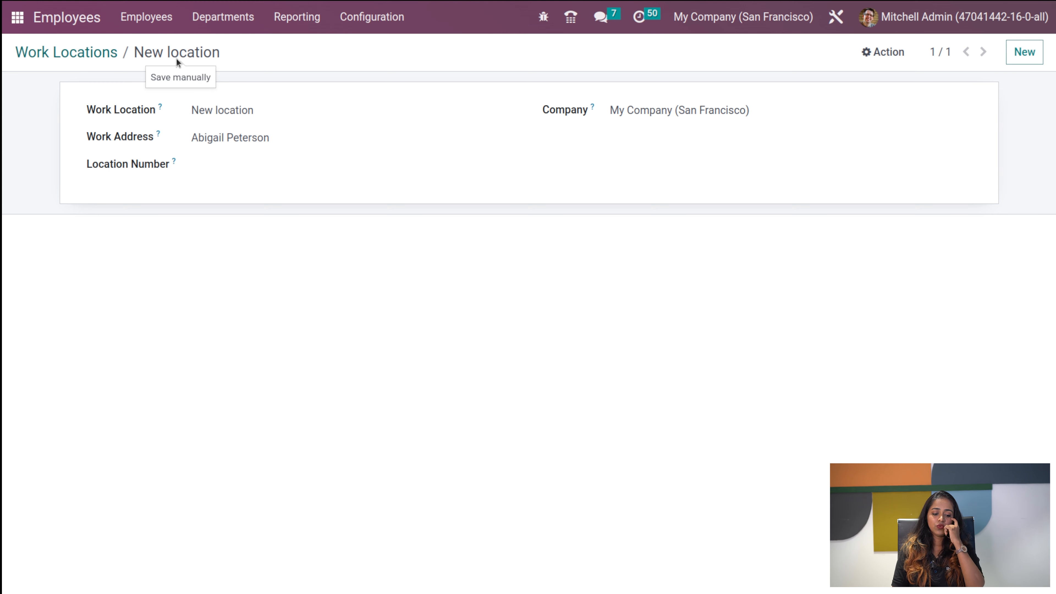
left_click(87, 57)
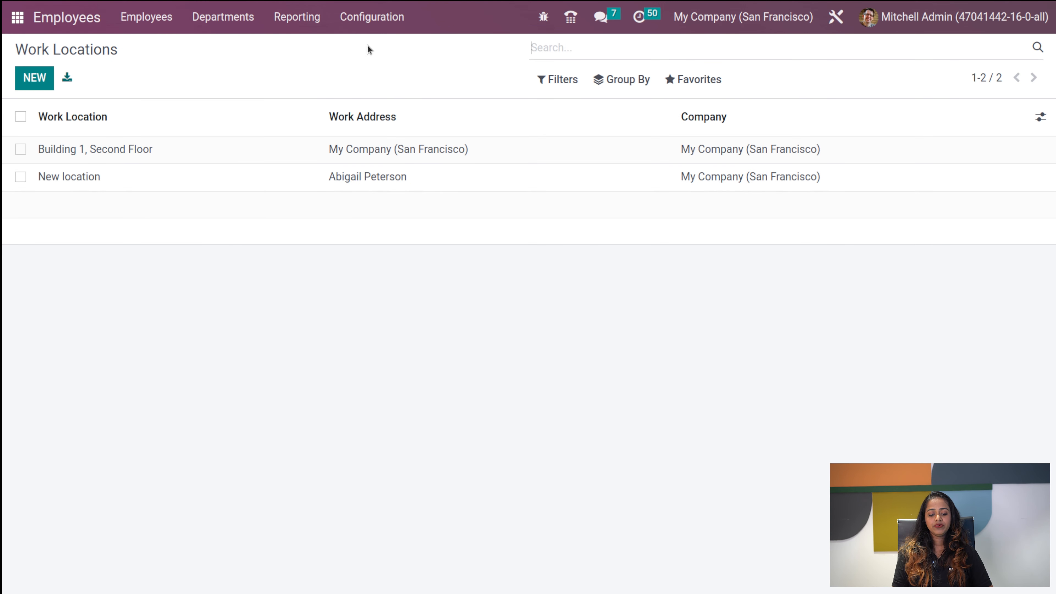
Open the departure reasons configuration, add a reason named new and save it
left_click(377, 21)
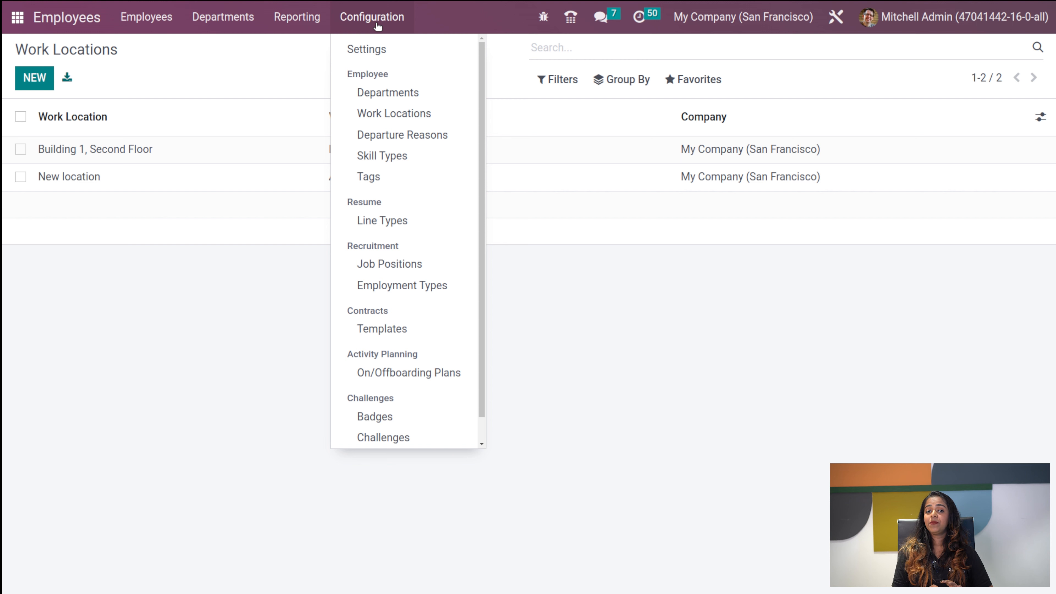
left_click(397, 134)
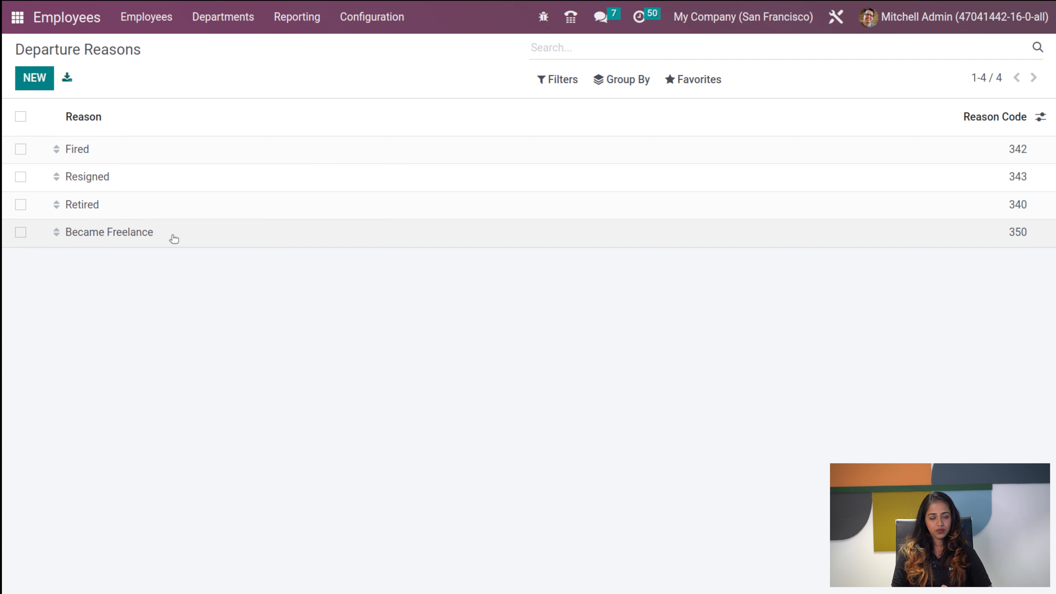
left_click(28, 77)
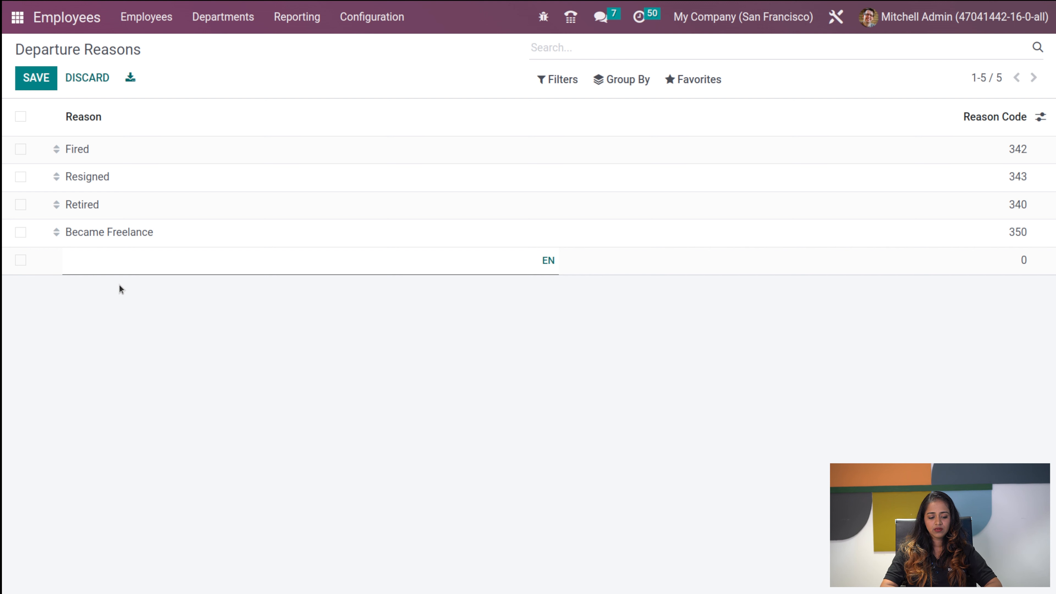
type("new")
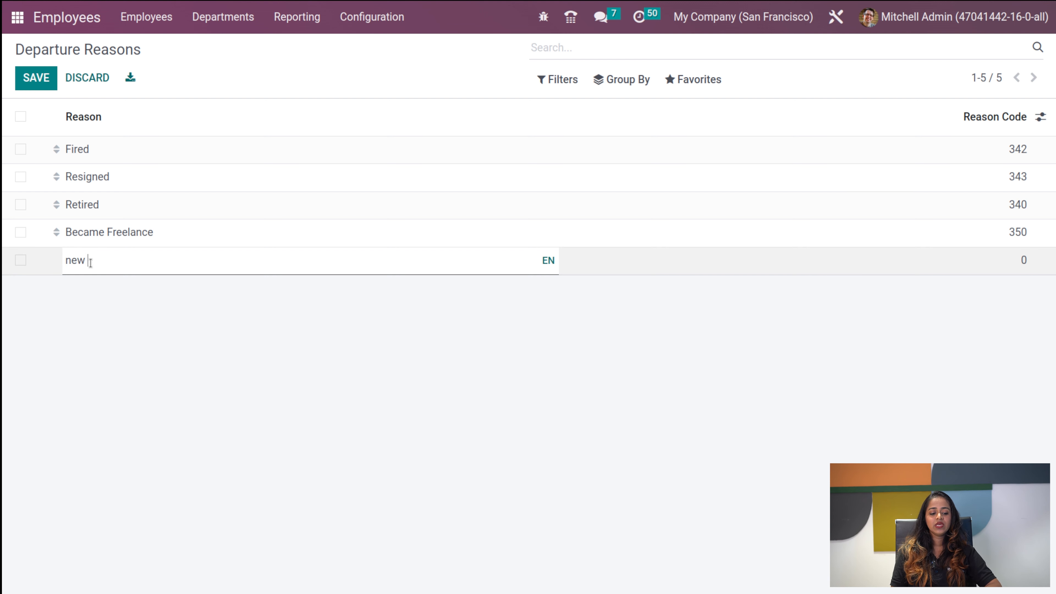
left_click(45, 82)
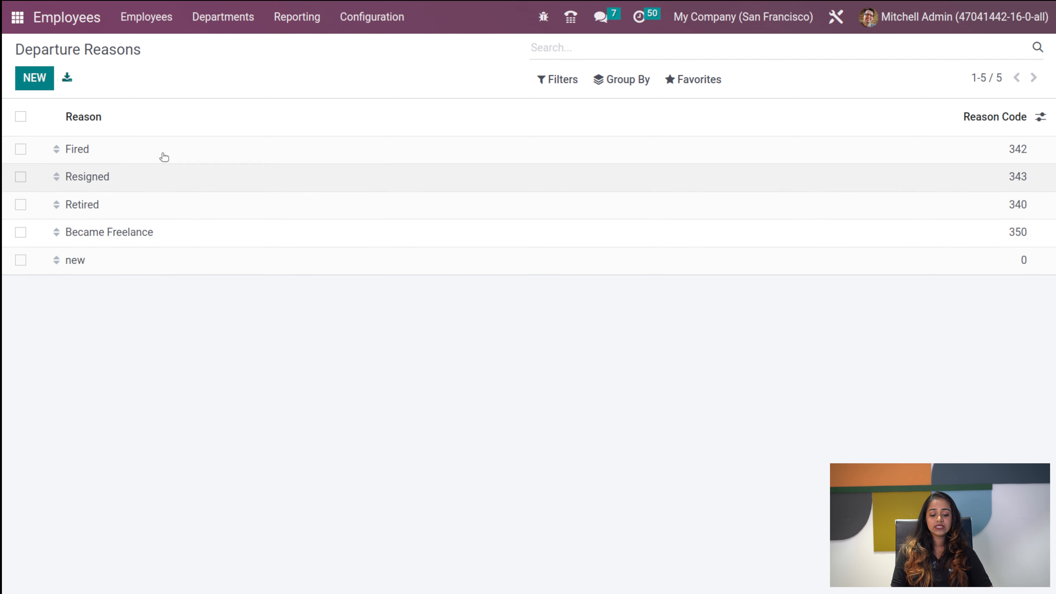
Open the Skill Types configuration and look through the skills listed for each type
left_click(368, 23)
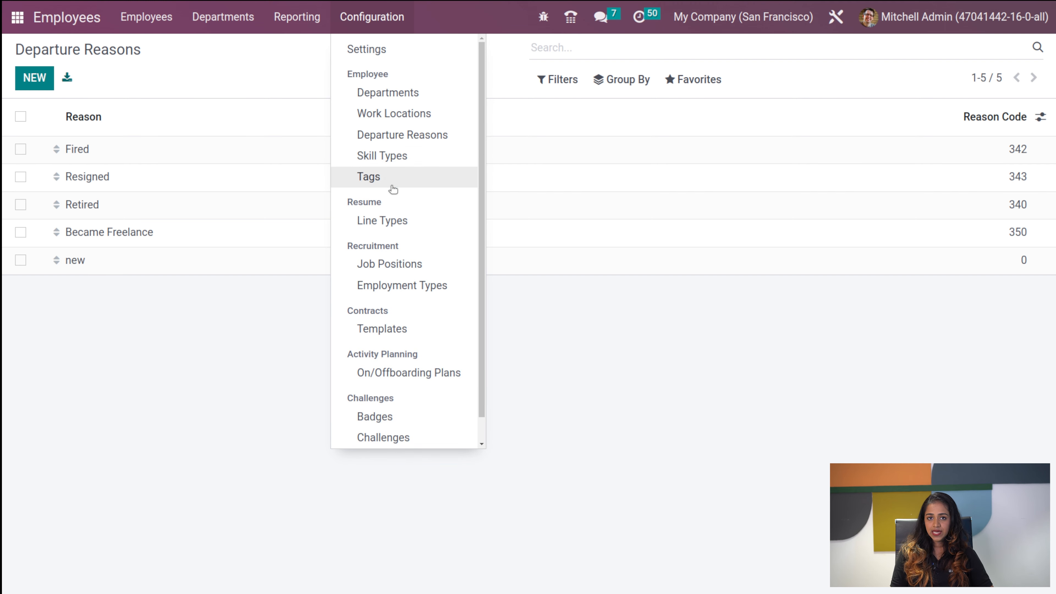
left_click(386, 157)
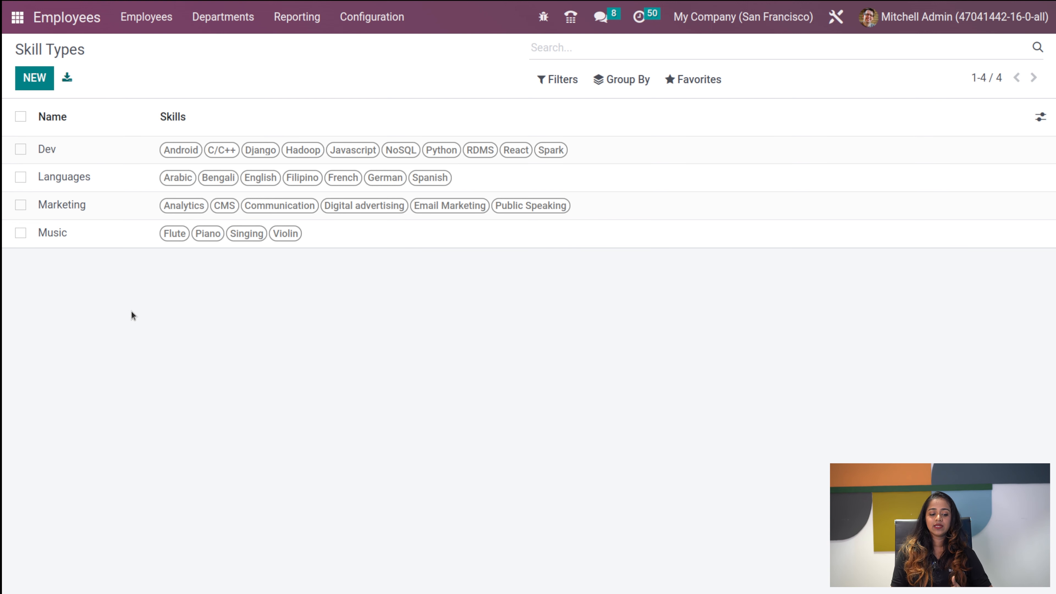
Draft a skill type named languages, try a level named level 1 with 10% progress, and discard both the level and the skill type
left_click(26, 76)
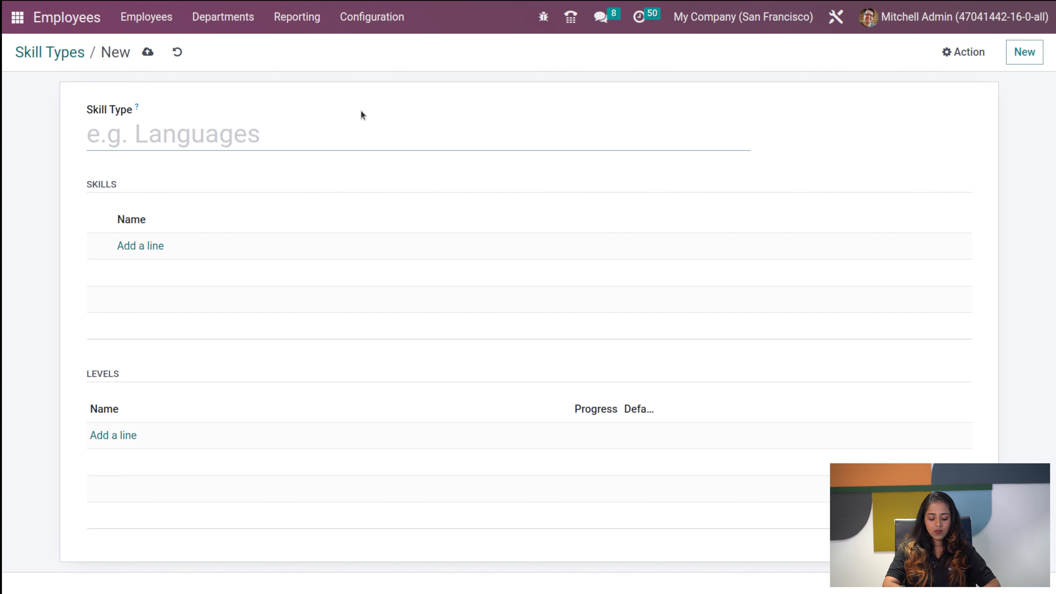
type("languag")
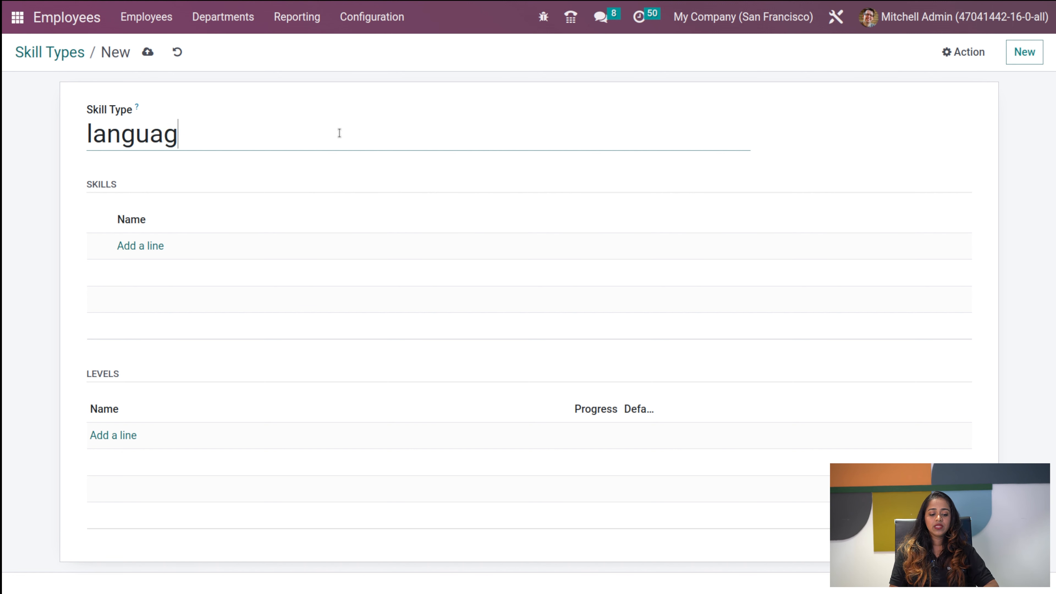
type("es")
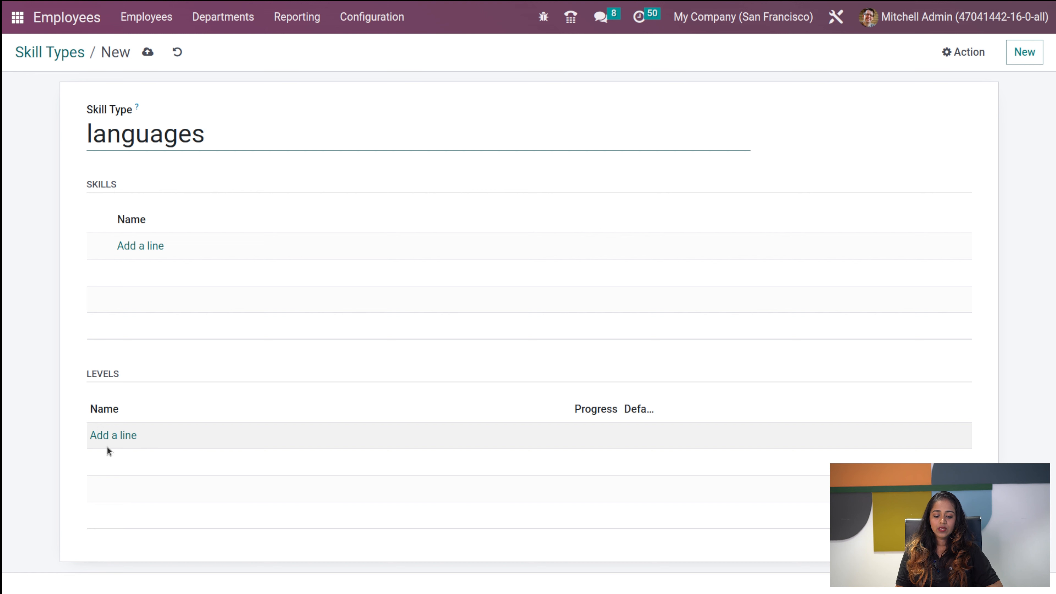
left_click(104, 435)
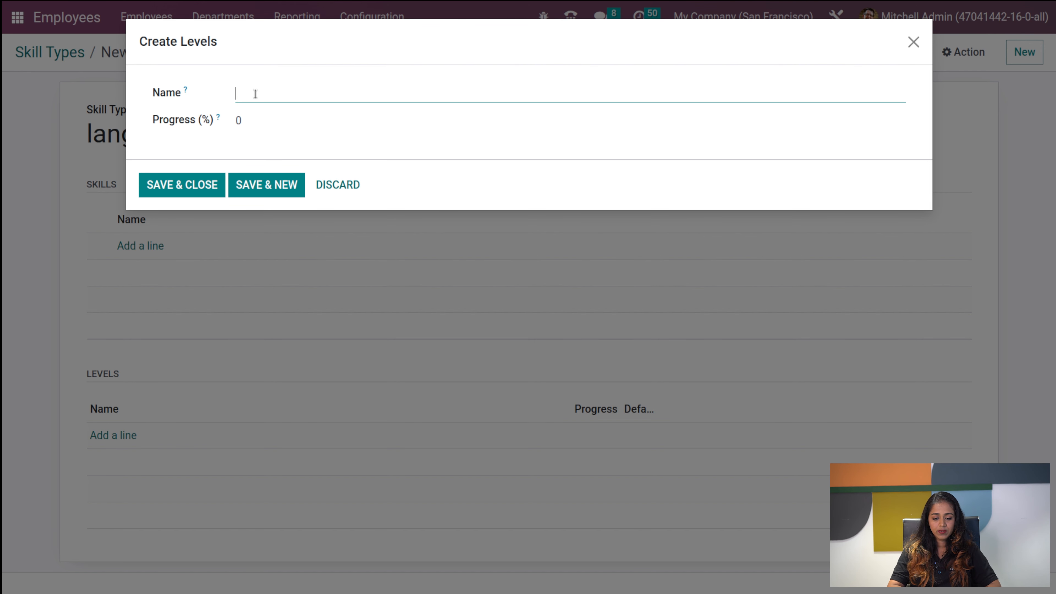
type("level 1")
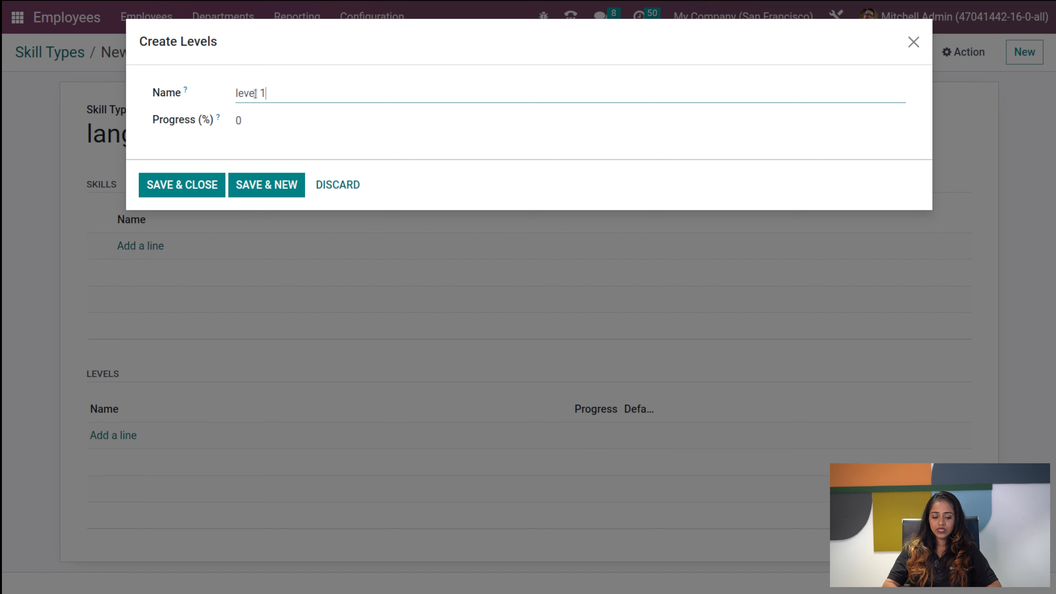
left_click(248, 119)
key("BackSpace")
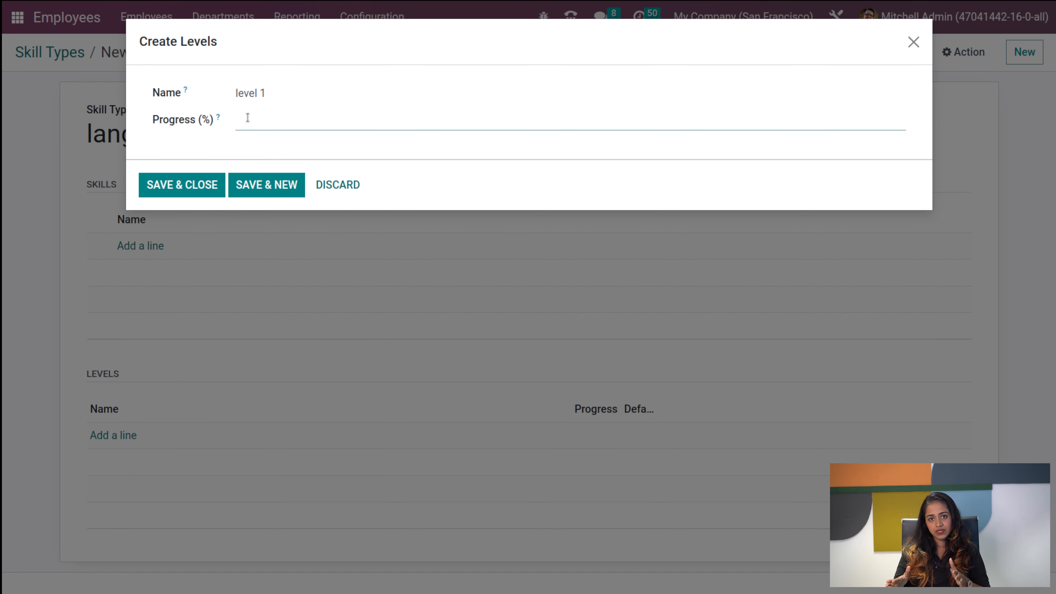
type("10")
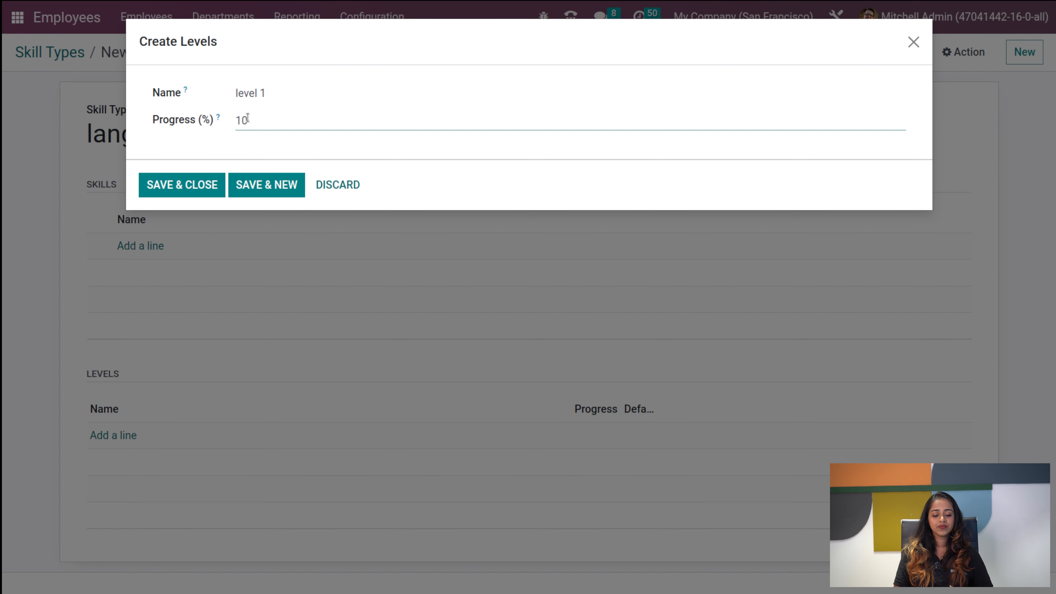
left_click(330, 177)
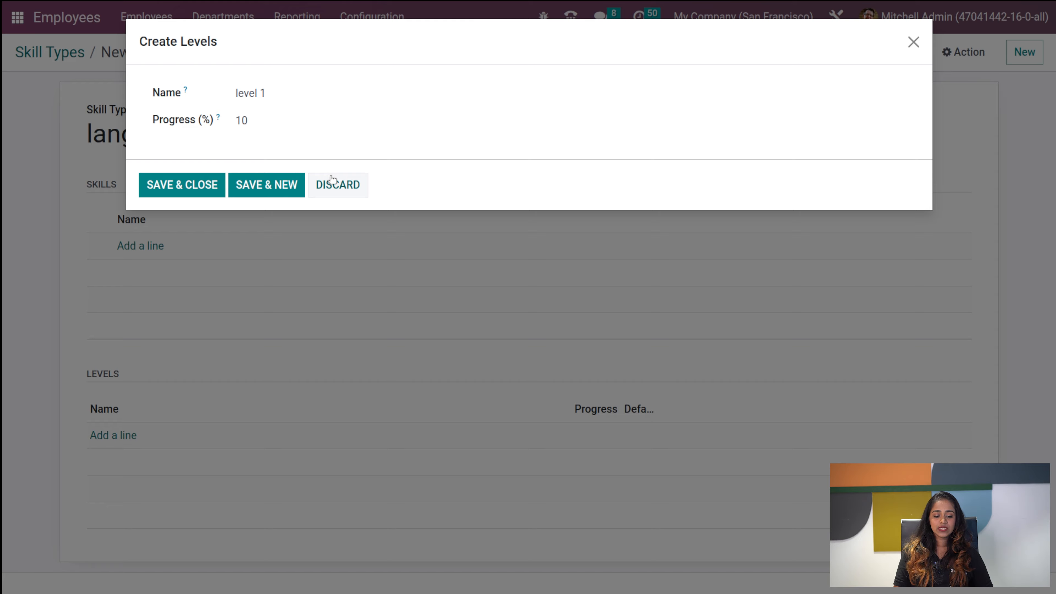
left_click(176, 51)
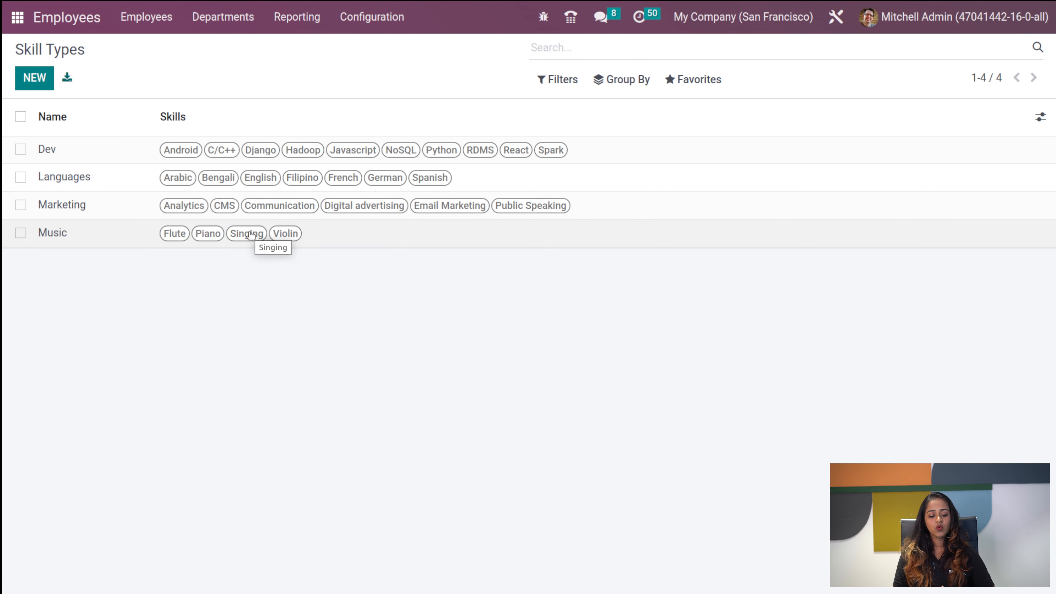
Open the Languages skill type and look through its skills and levels
left_click(139, 181)
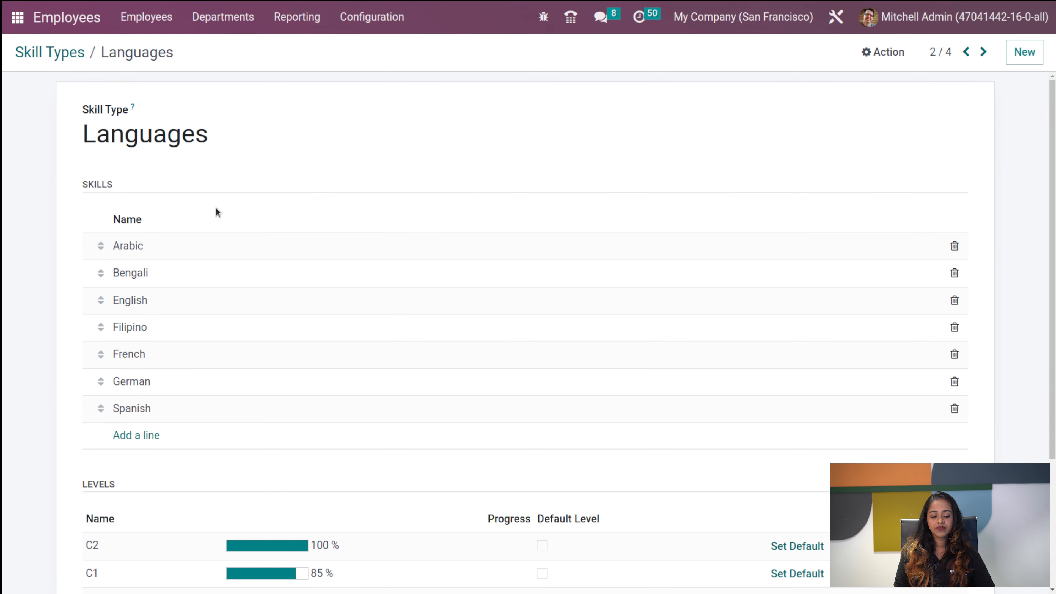
scroll(231, 432, "down", 4)
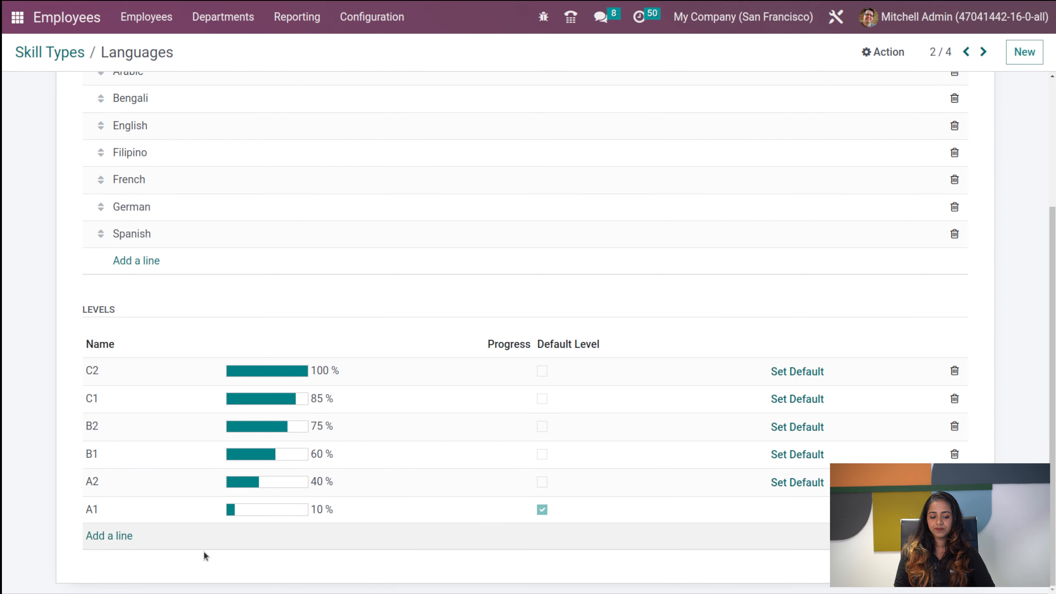
scroll(275, 142, "up", 4)
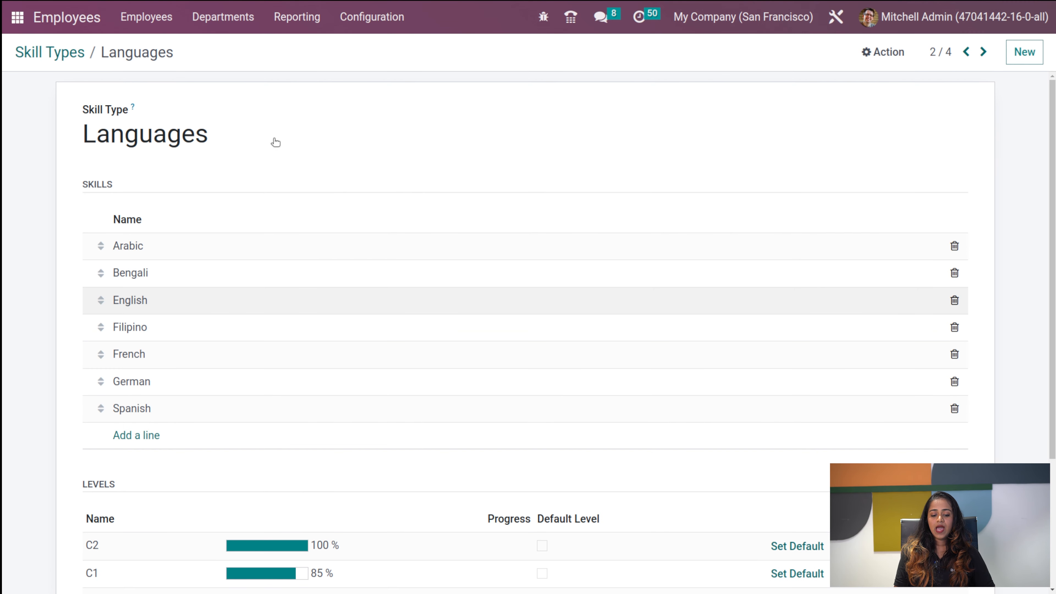
Open the employee tags configuration, start a blank tag line and abandon it
left_click(371, 11)
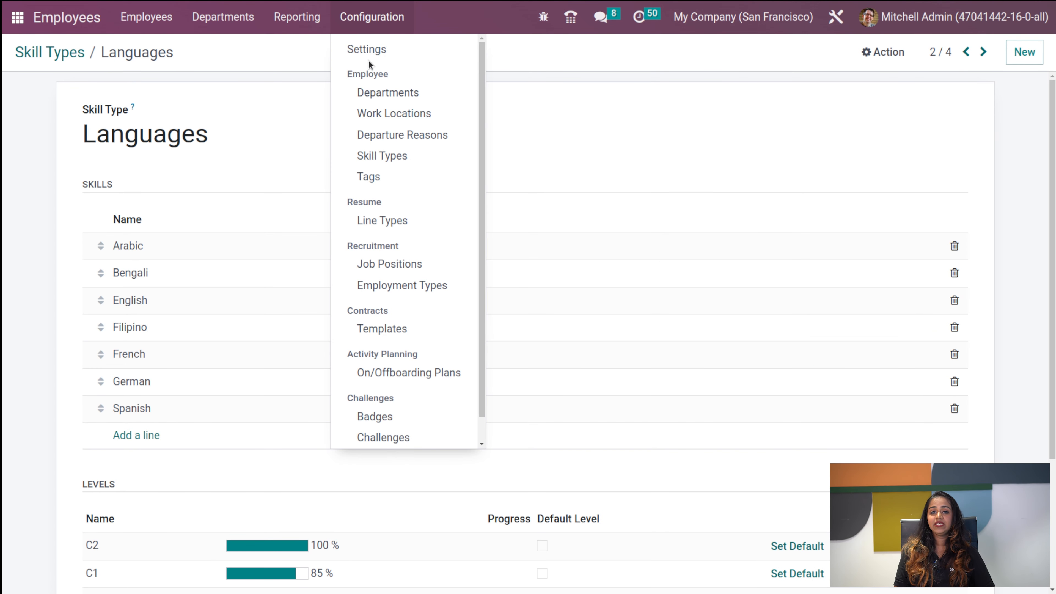
left_click(387, 177)
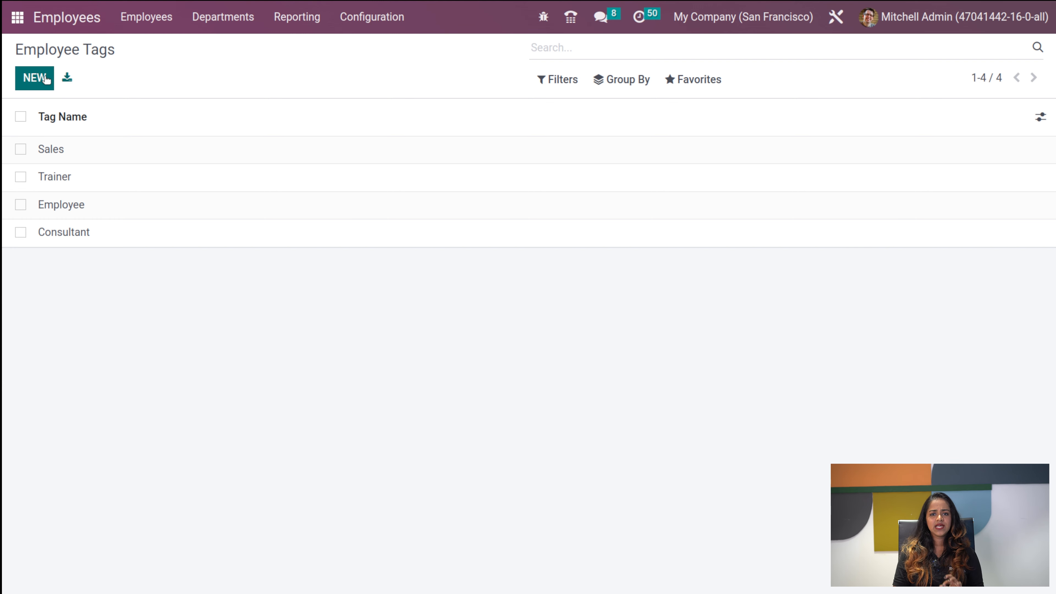
left_click(43, 84)
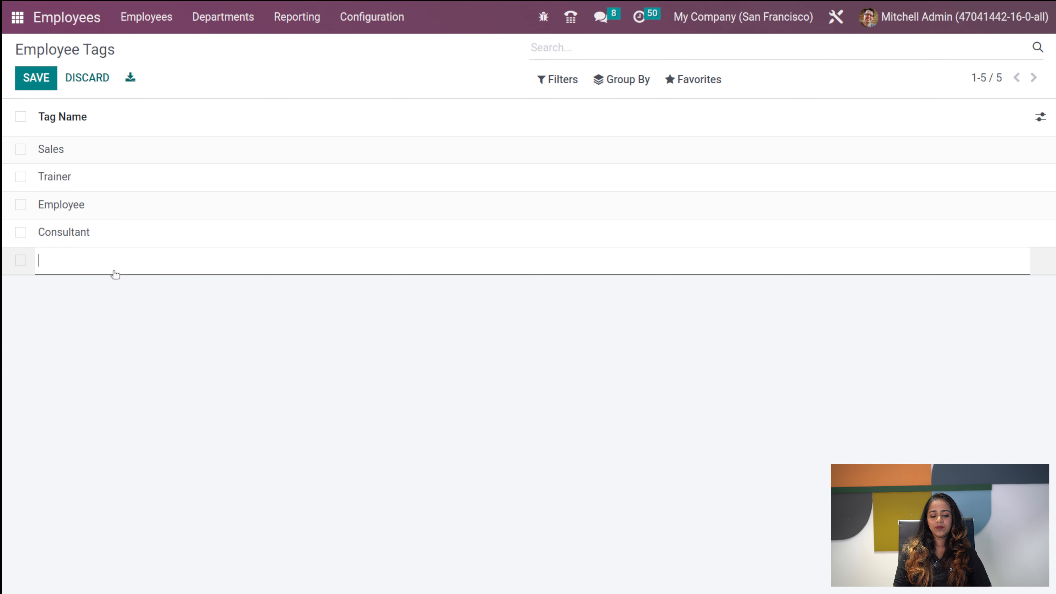
left_click(423, 348)
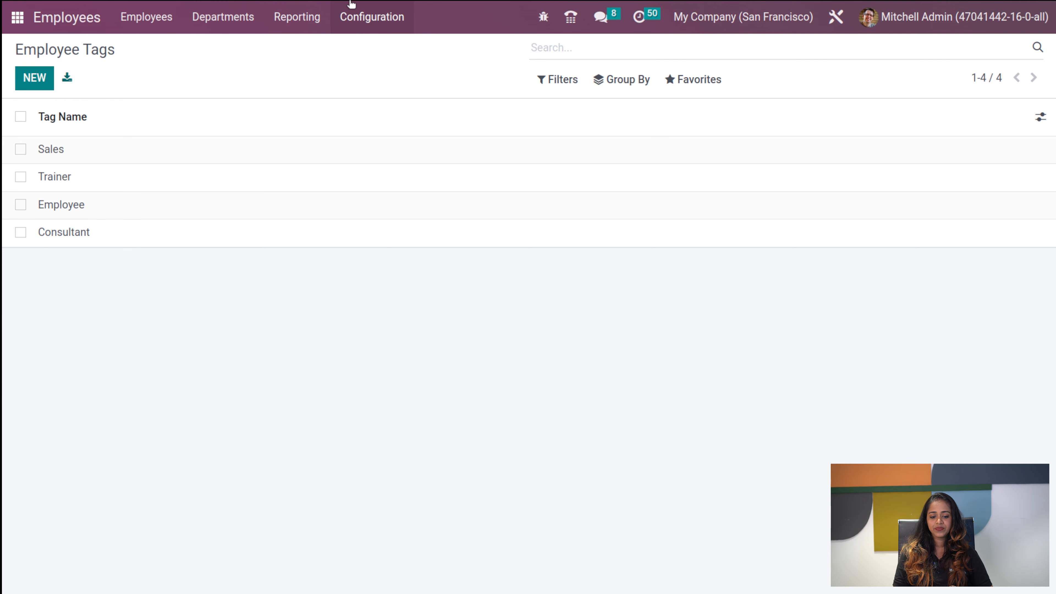
Open the resume line types configuration, start a blank line type and discard it
left_click(352, 18)
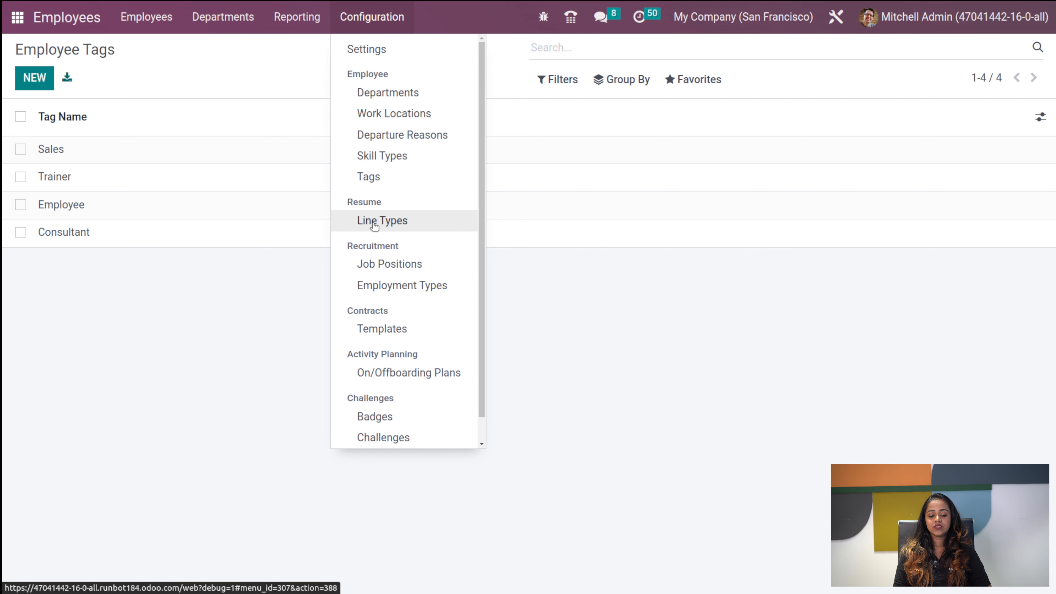
left_click(397, 220)
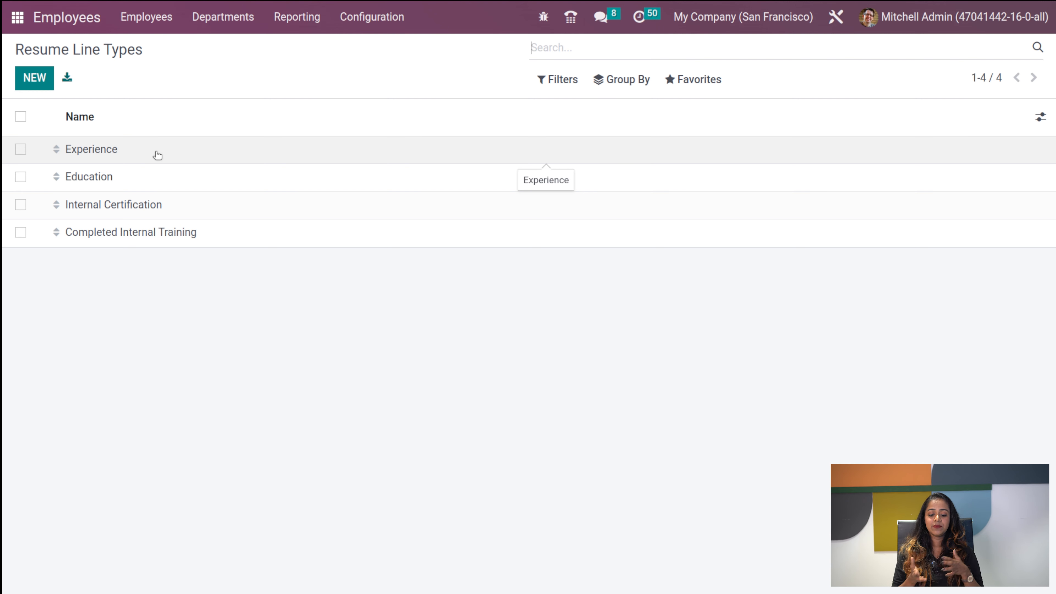
left_click(28, 77)
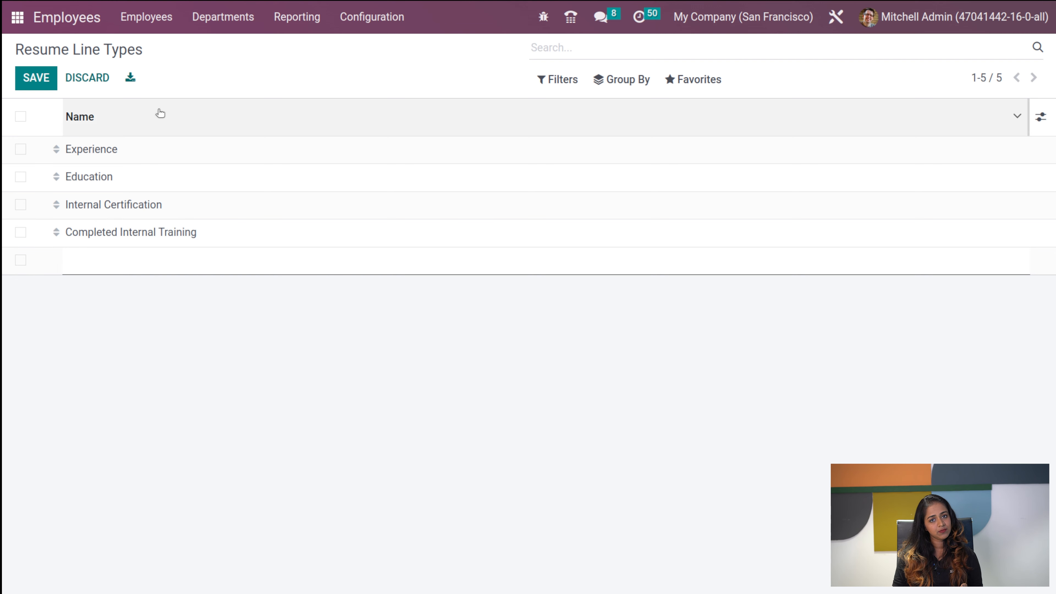
left_click(85, 77)
Open the job positions configuration and start a new job position named Teacher
left_click(391, 25)
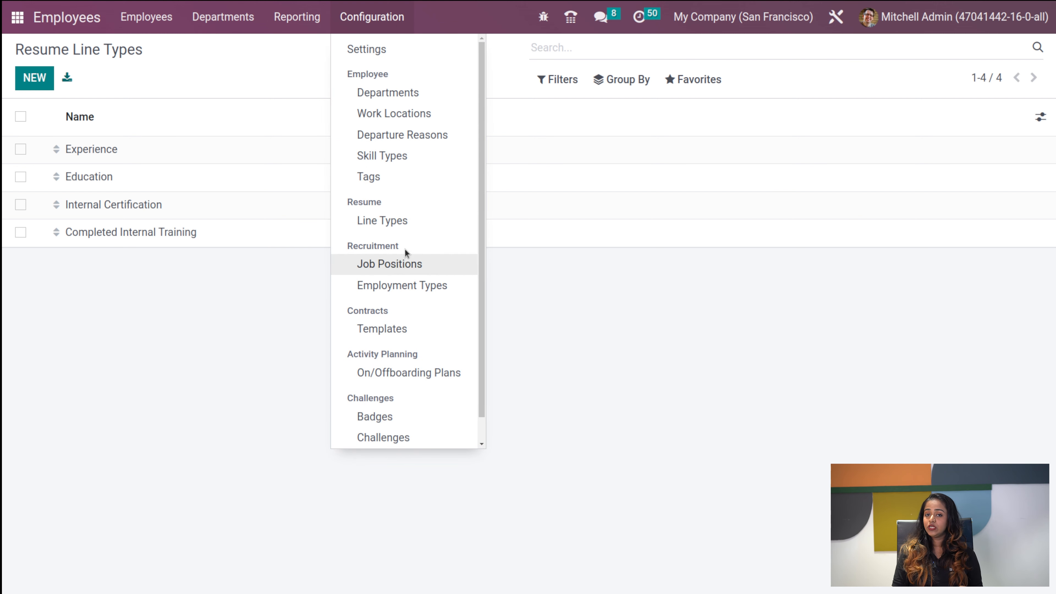
left_click(390, 264)
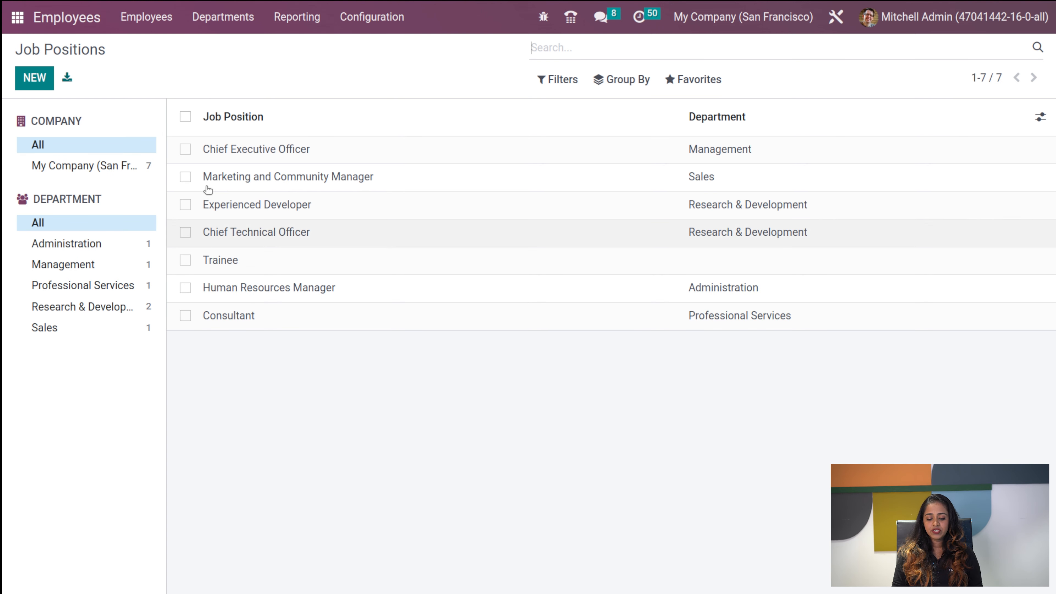
left_click(35, 84)
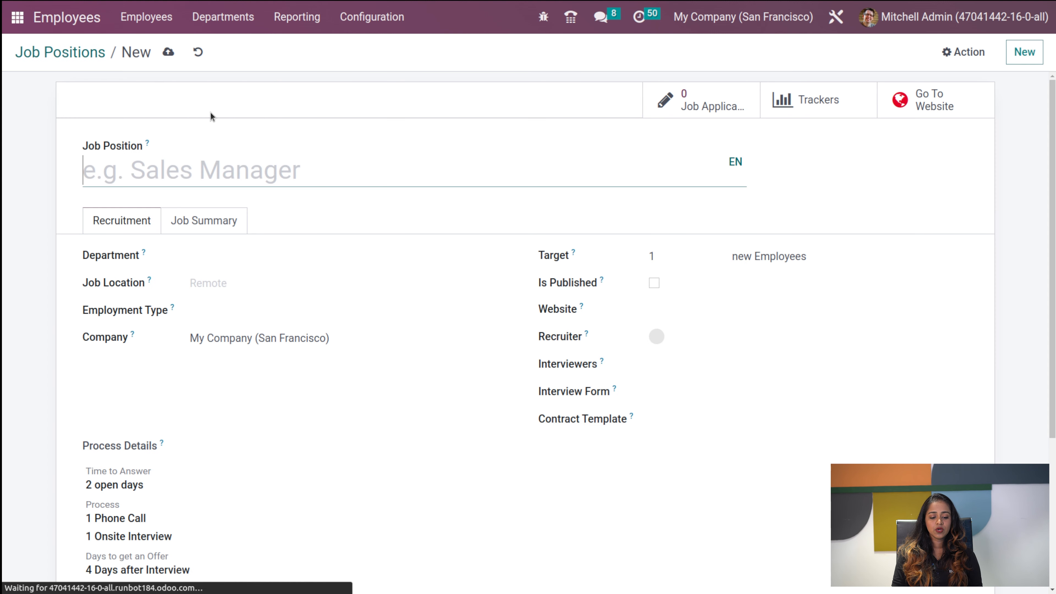
type("tecaher")
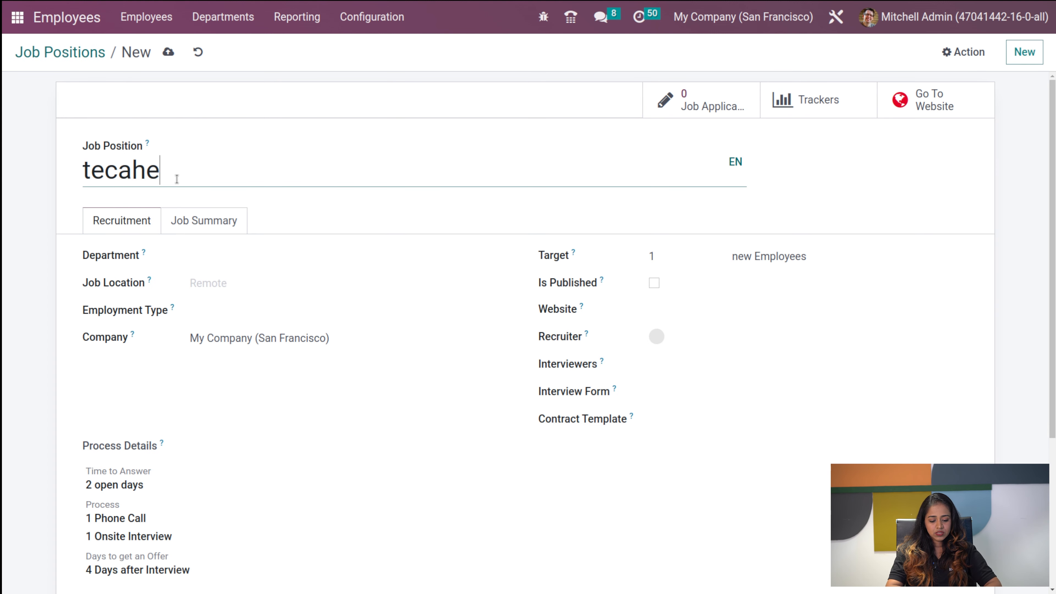
key("BackSpace")
key("BackSpace")
key("BackSpace")
key("BackSpace")
key("BackSpace")
key("BackSpace")
key("BackSpace")
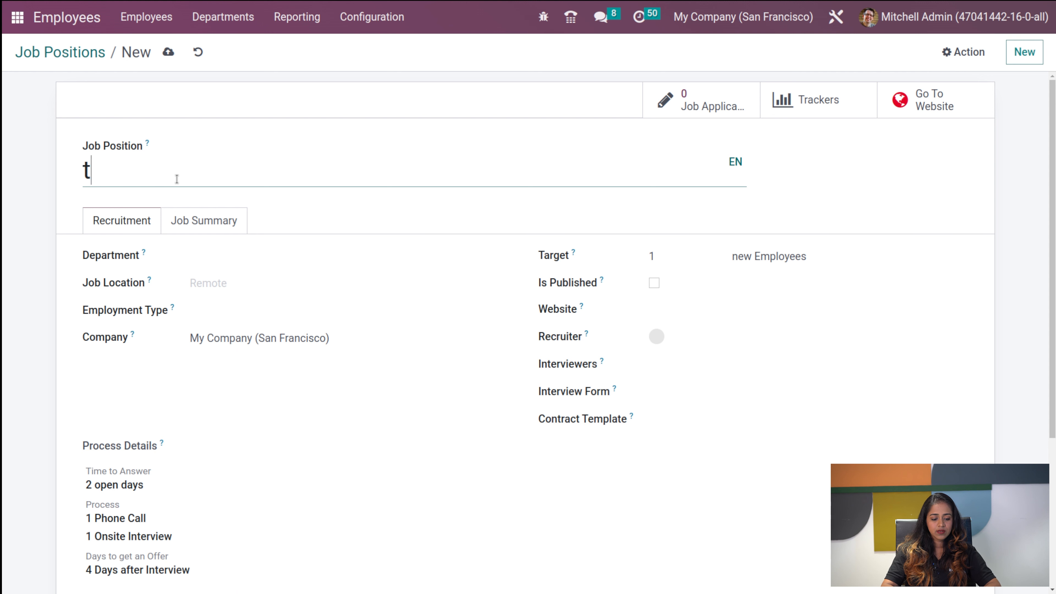
type("teac")
key("BackSpace")
key("BackSpace")
key("BackSpace")
key("BackSpace")
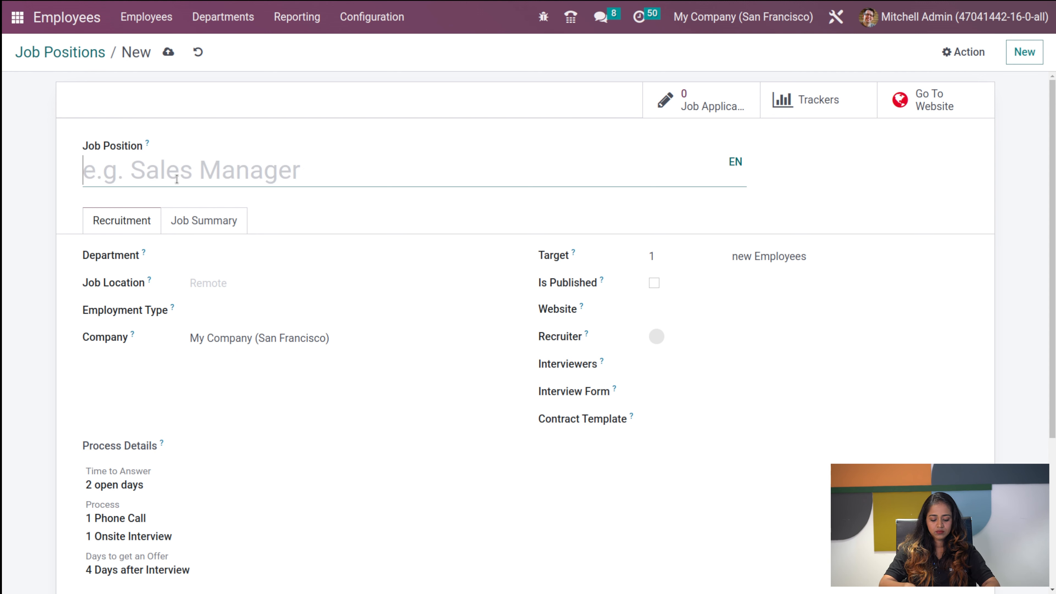
type("Teacher")
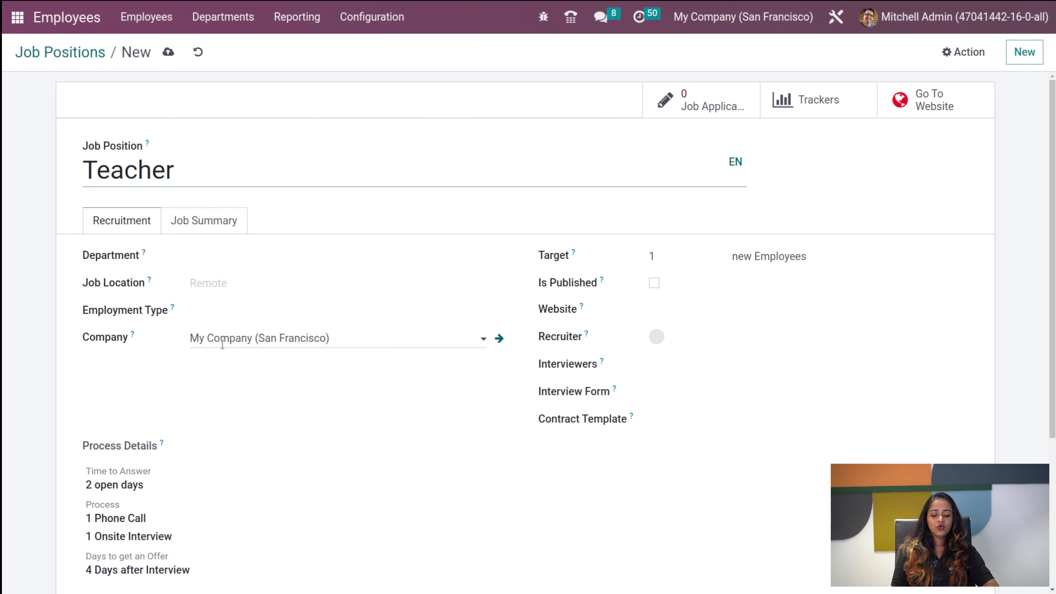
Assign the Teacher position to the Research & Development / R&D USA department with My Company (San Francisco) as job location
scroll(222, 344, "down", 5)
scroll(222, 344, "up", 5)
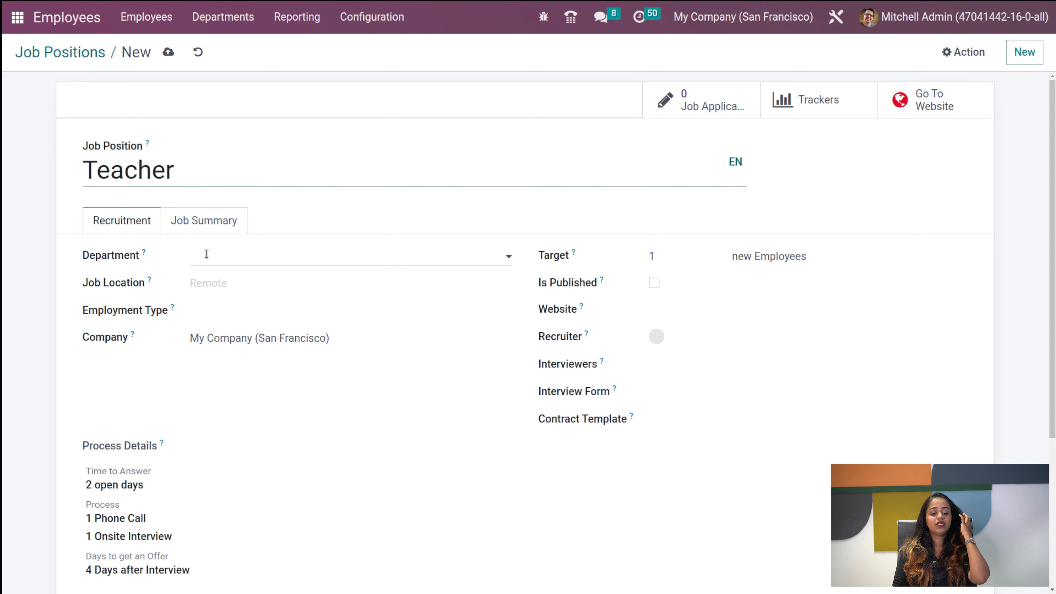
left_click(216, 258)
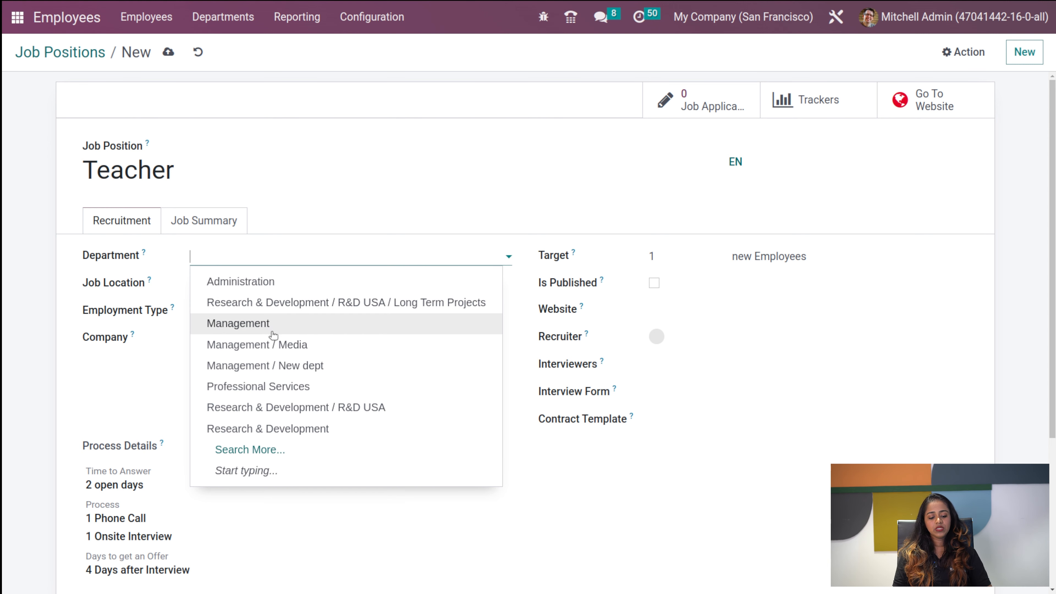
left_click(261, 419)
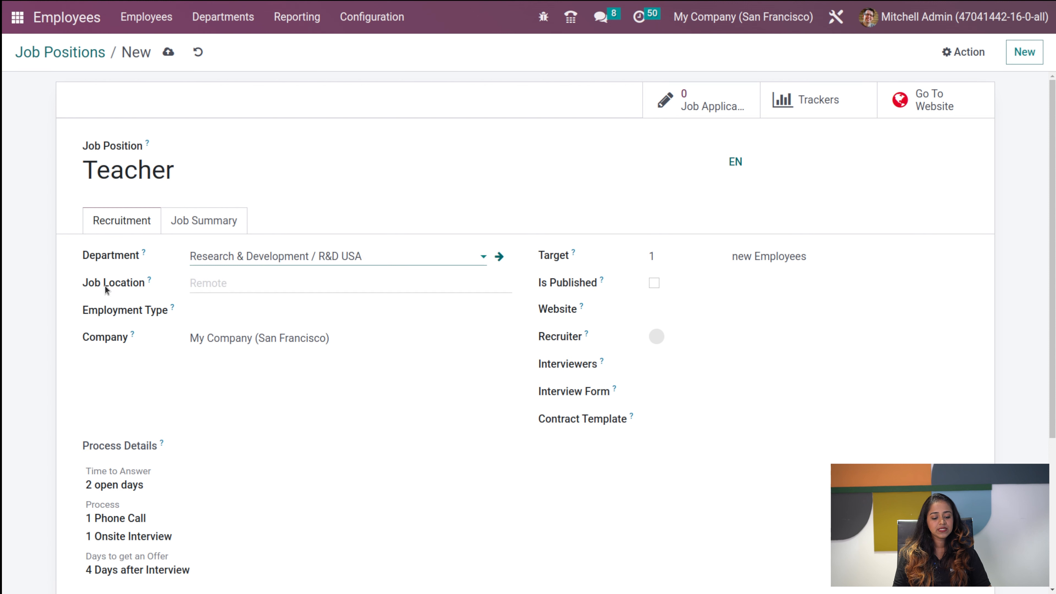
left_click(239, 284)
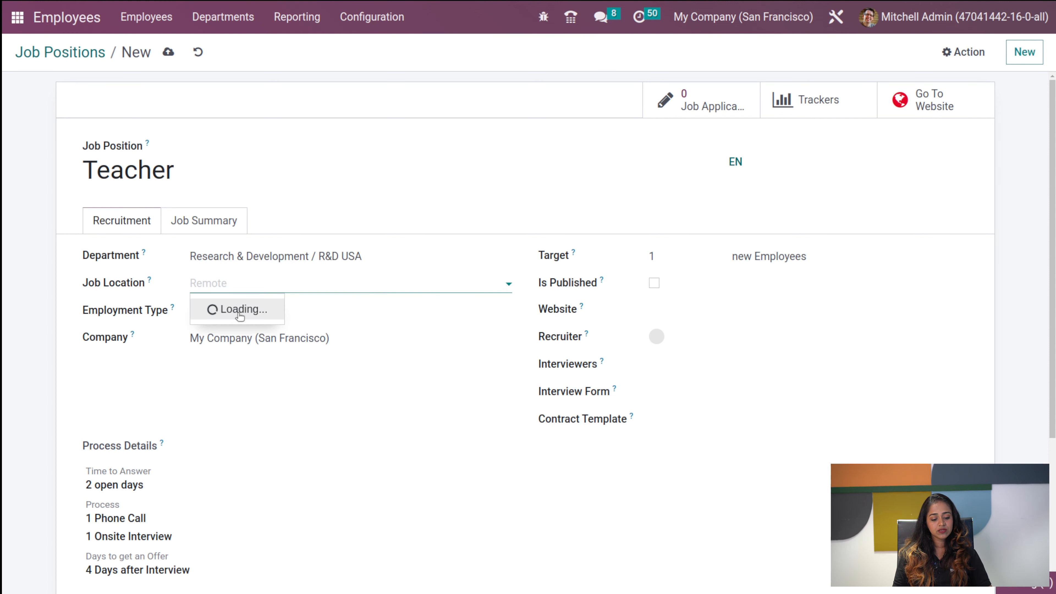
left_click(232, 282)
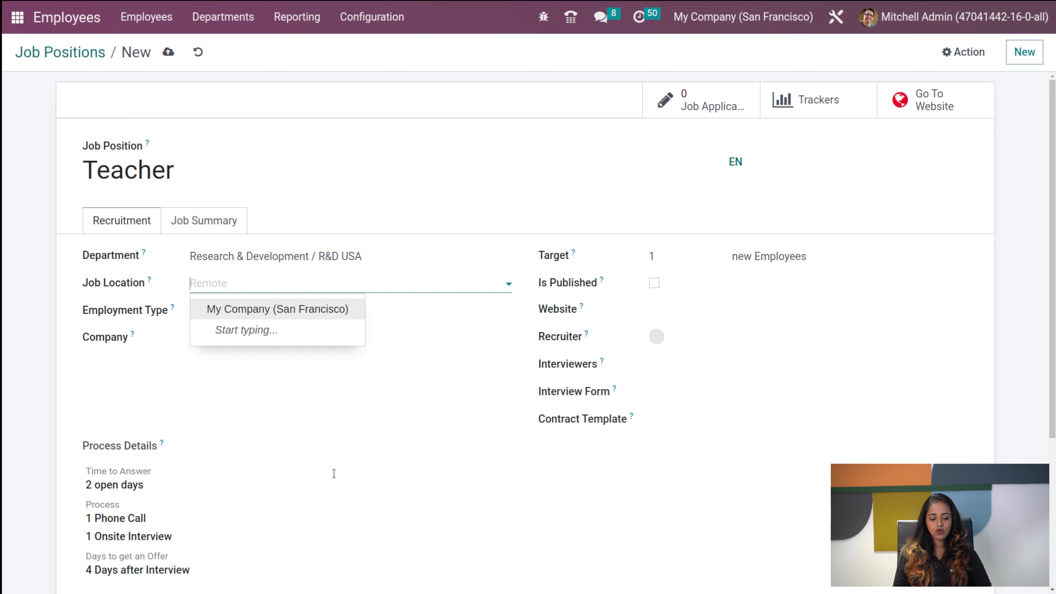
left_click(253, 309)
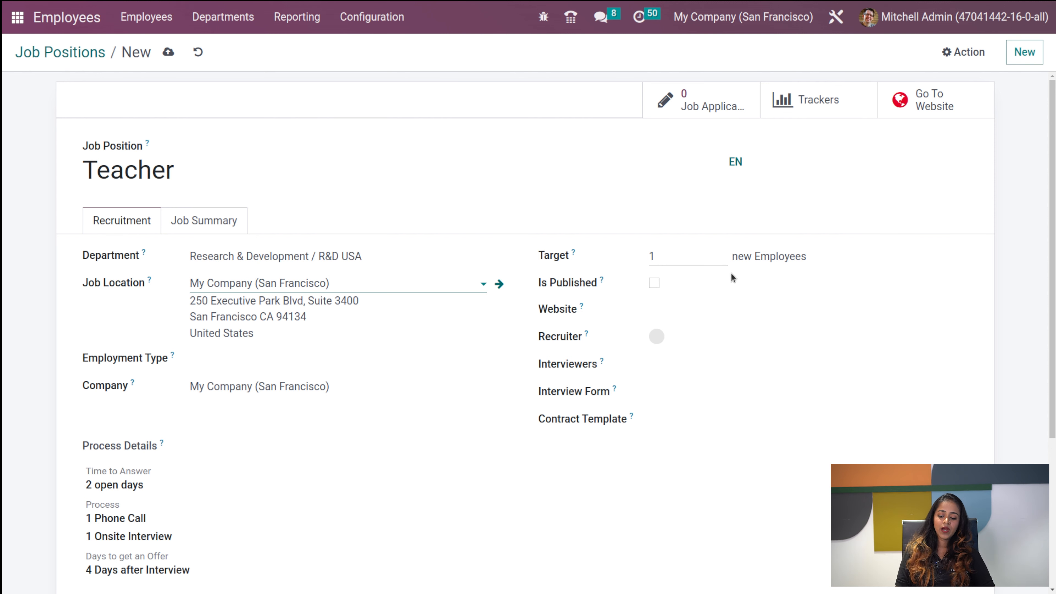
Try the published option on and off, and review the position's remaining recruitment fields and its job summary
left_click(654, 284)
left_click(654, 284)
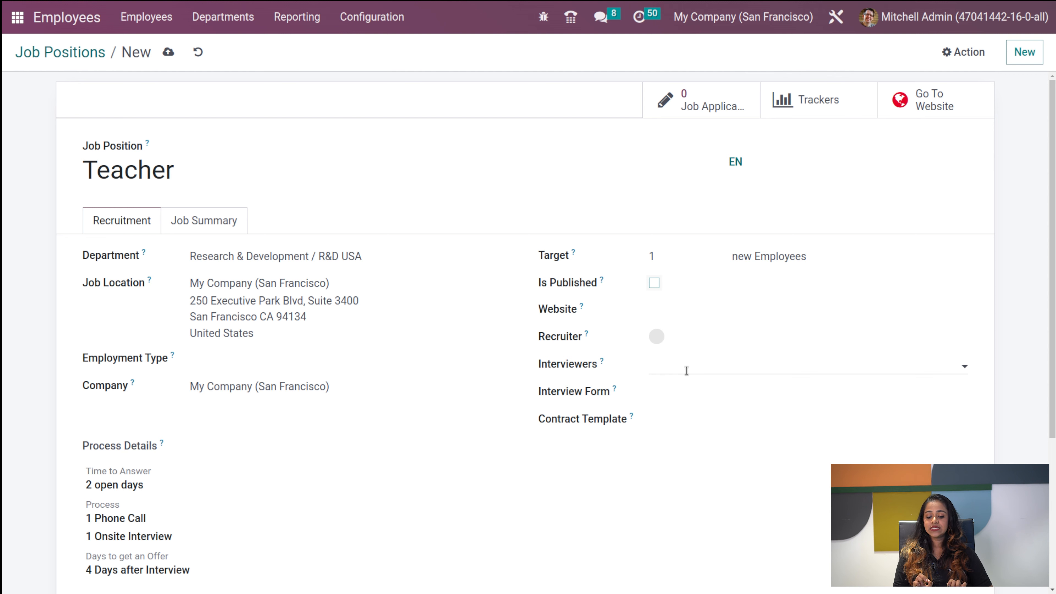
scroll(273, 507, "down", 5)
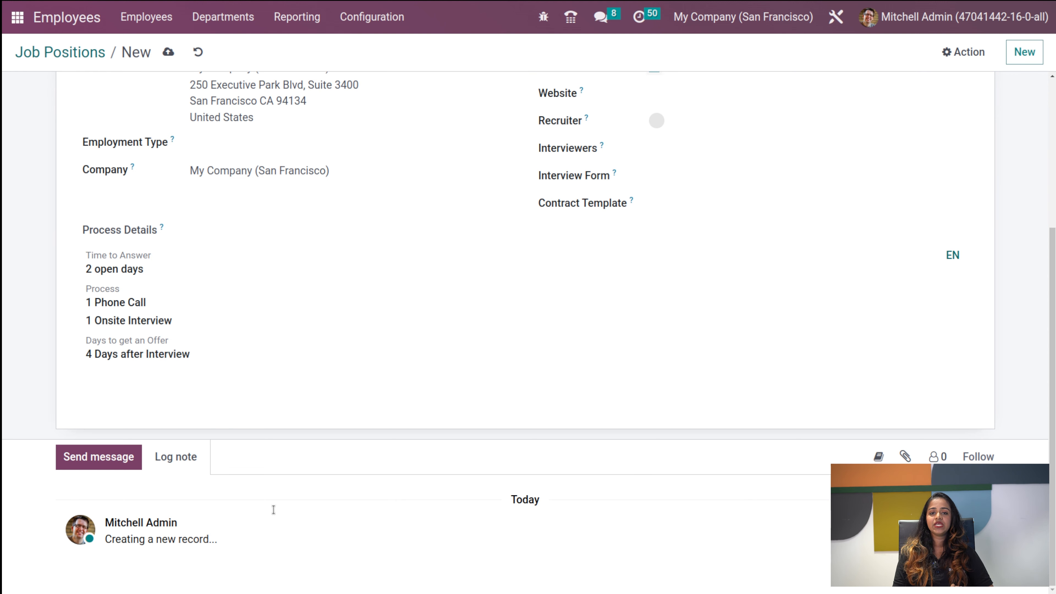
scroll(273, 509, "up", 5)
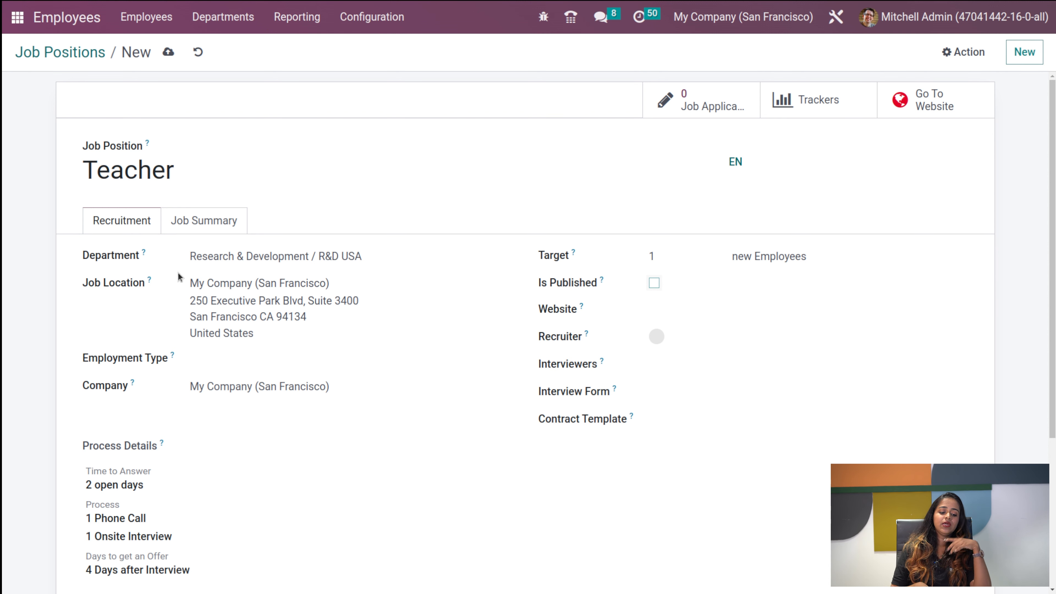
left_click(210, 226)
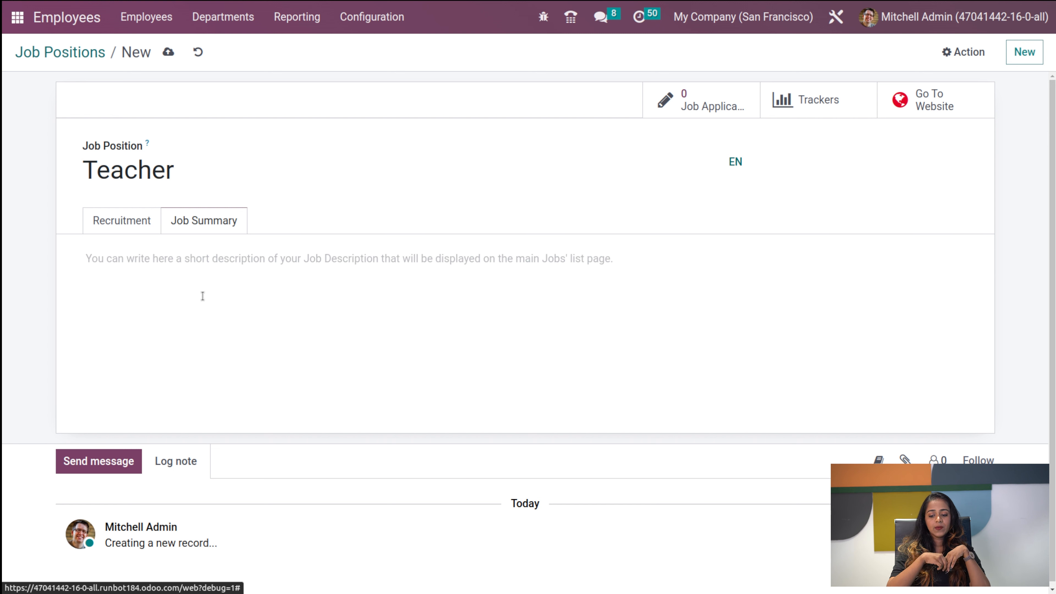
Open the employment types configuration, add a type named New and save it
left_click(368, 24)
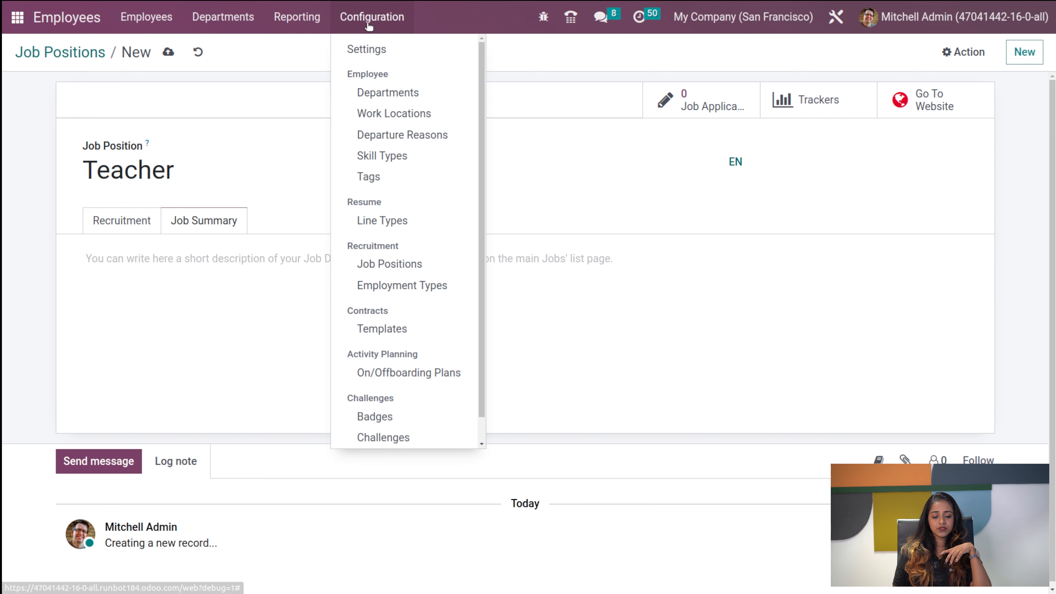
left_click(402, 286)
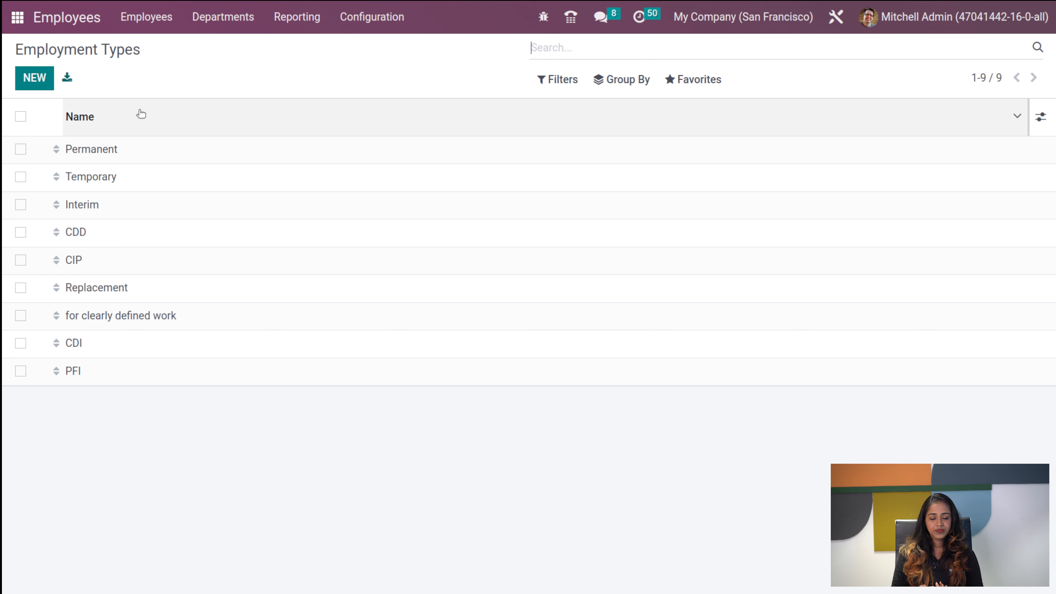
left_click(41, 81)
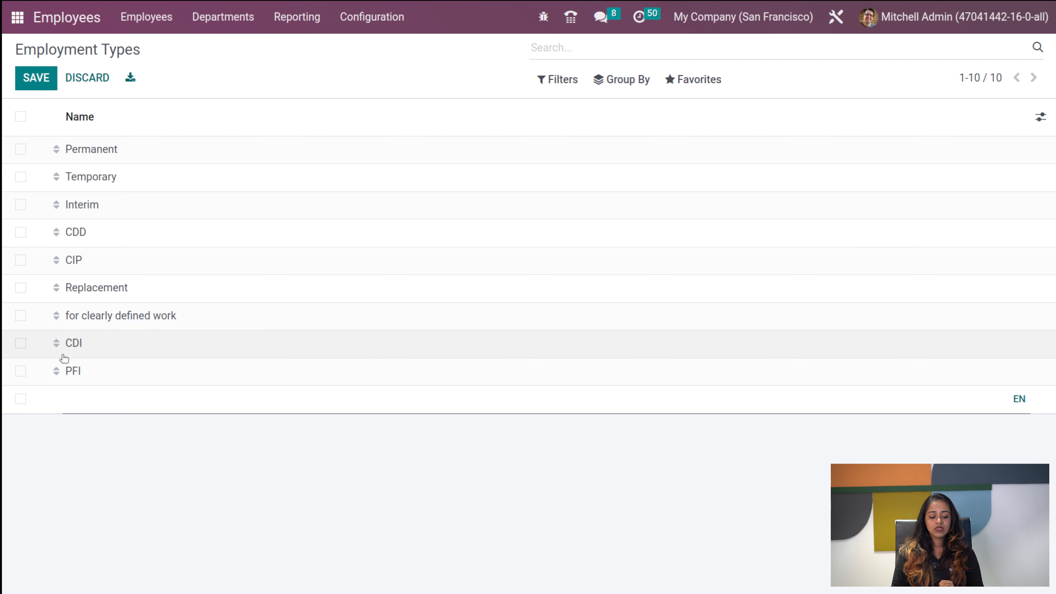
type("New")
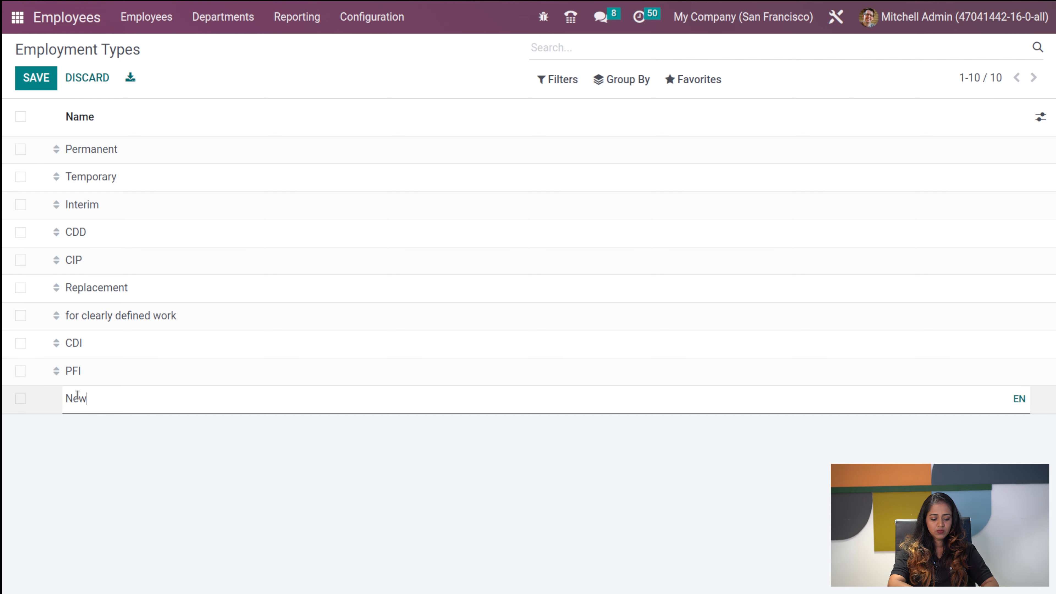
left_click(43, 72)
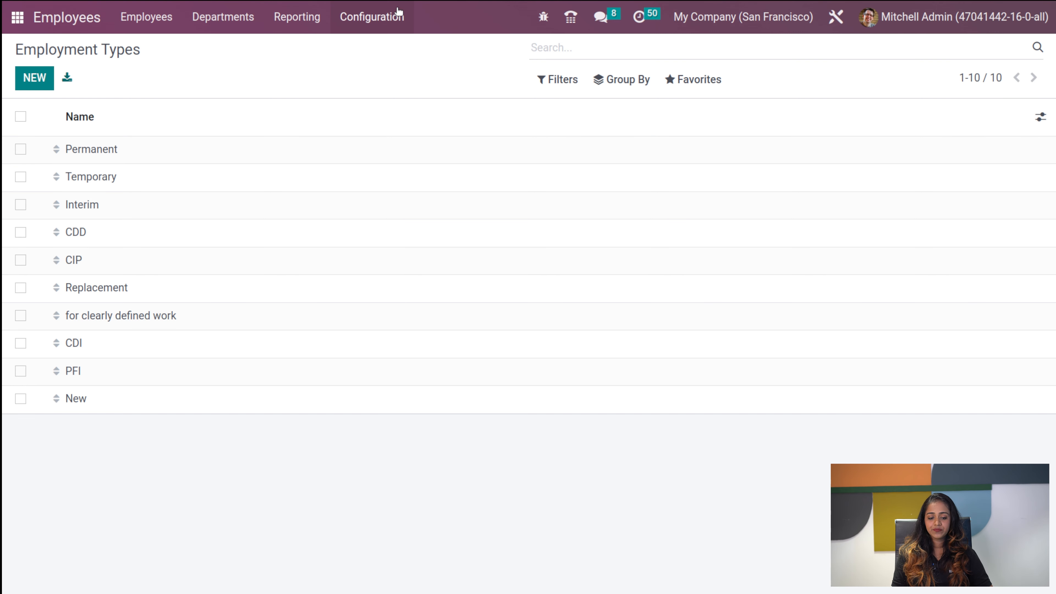
Open the contract templates configuration and start a new template with contract reference "contract reference"
left_click(397, 13)
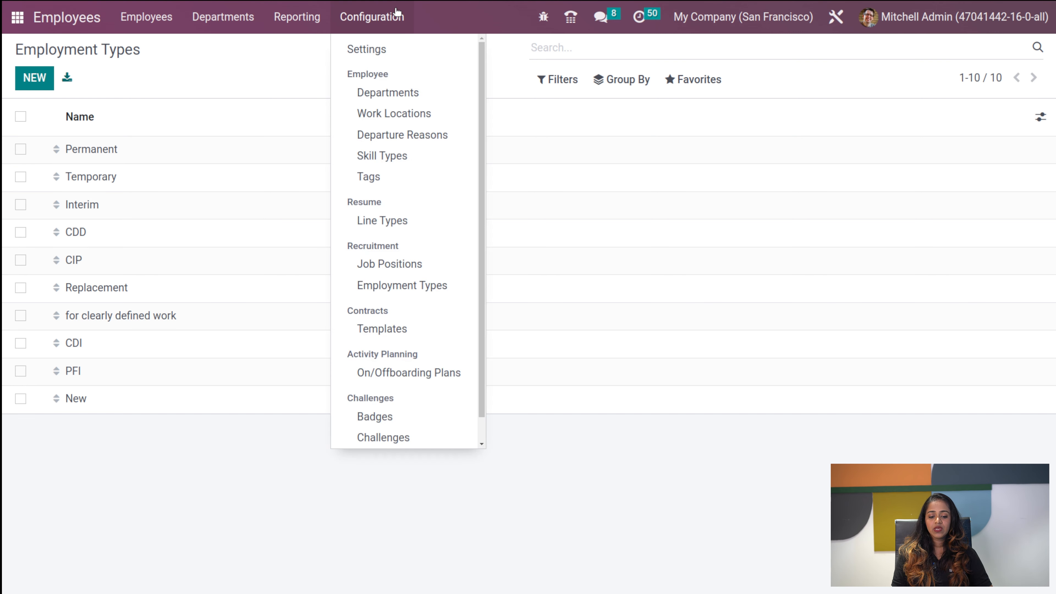
left_click(396, 336)
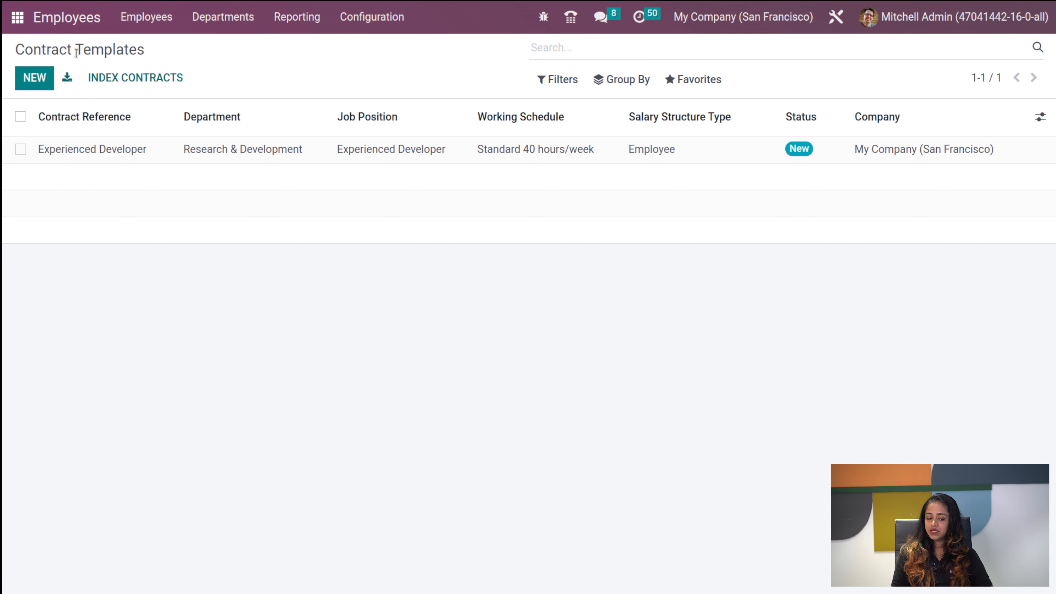
left_click(27, 76)
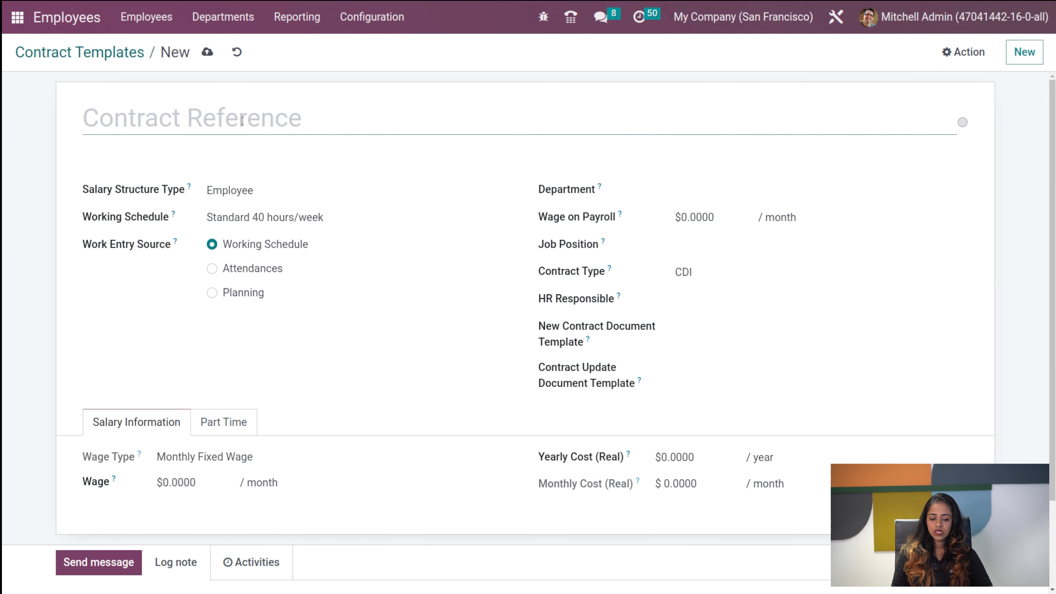
type("con")
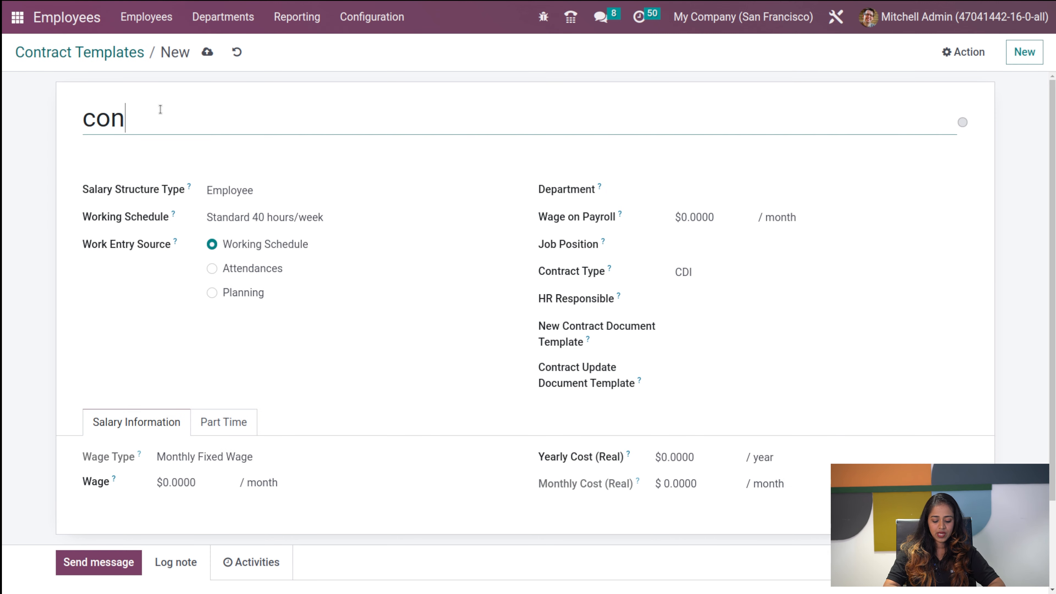
type("tract ")
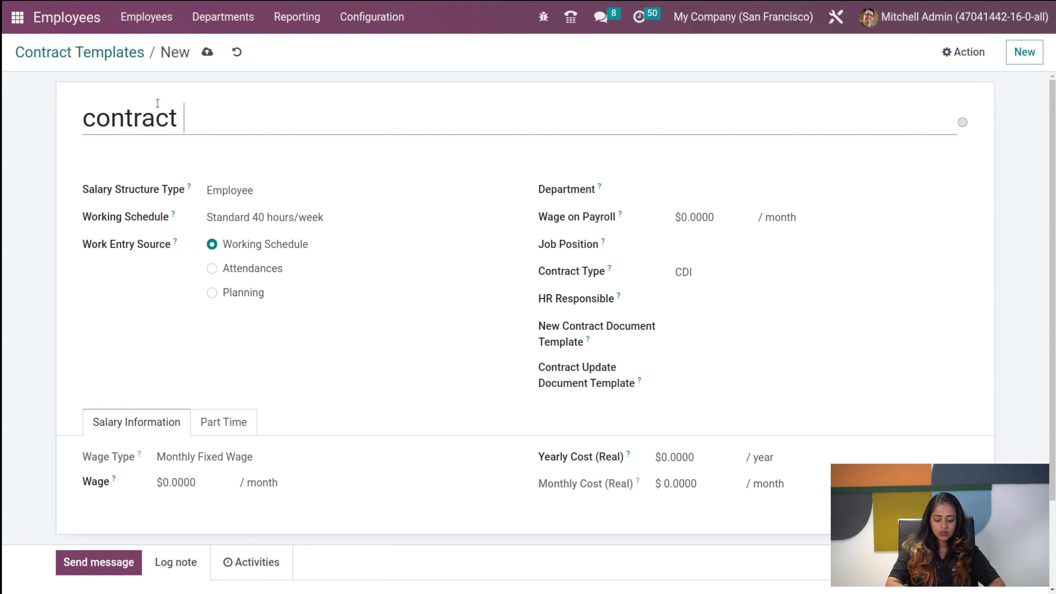
type("reg")
key("BackSpace")
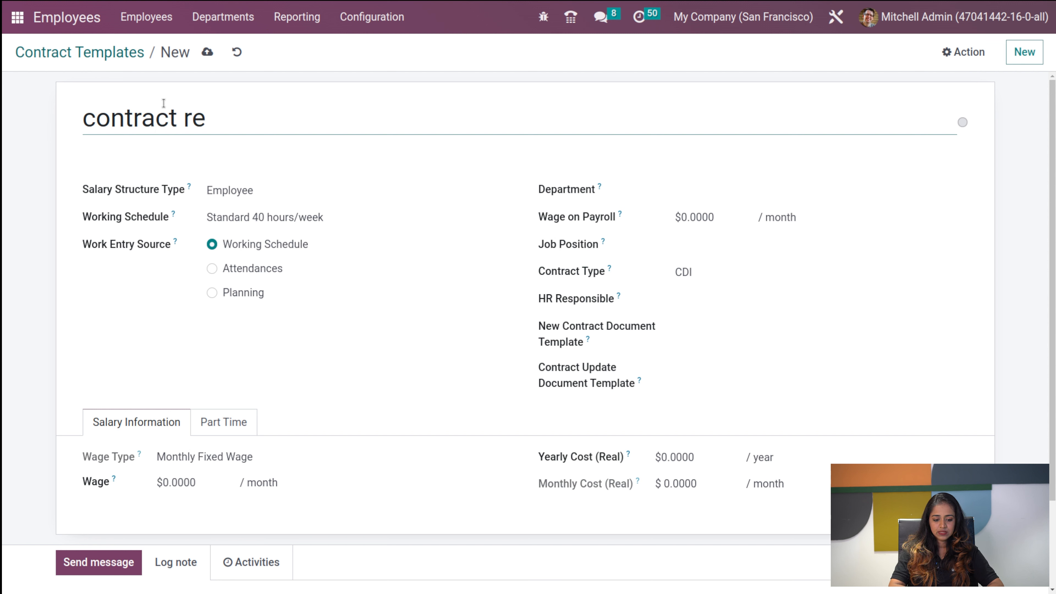
type("ferance")
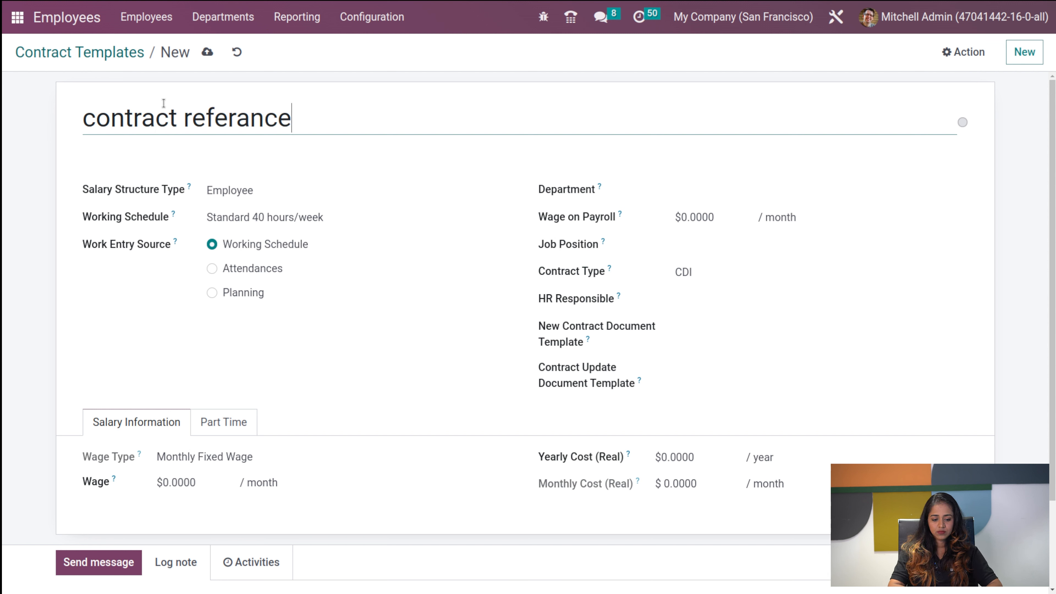
left_click(249, 117)
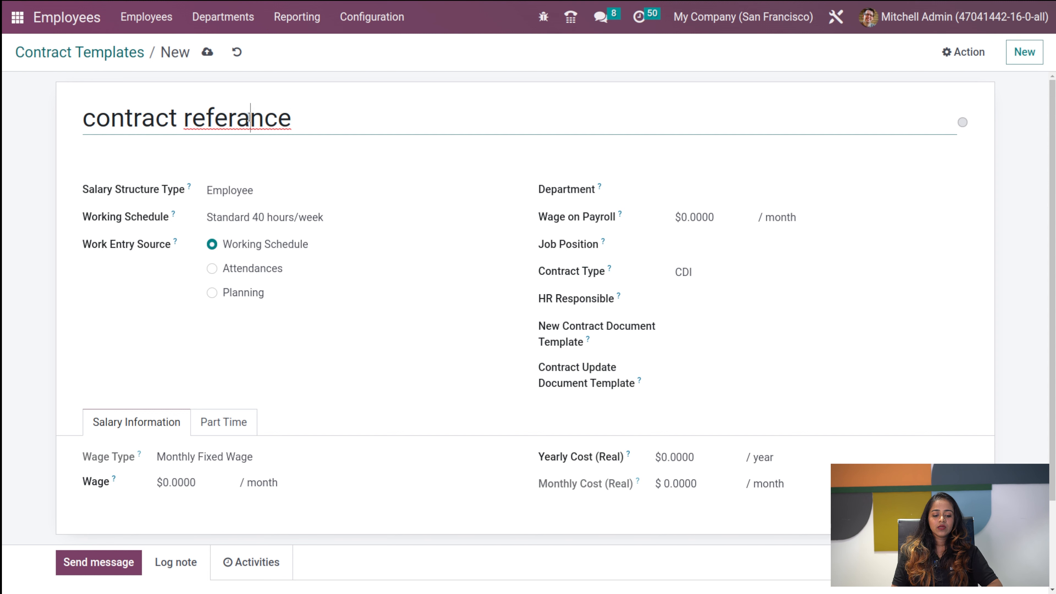
key("BackSpace")
type("e")
left_click(278, 180)
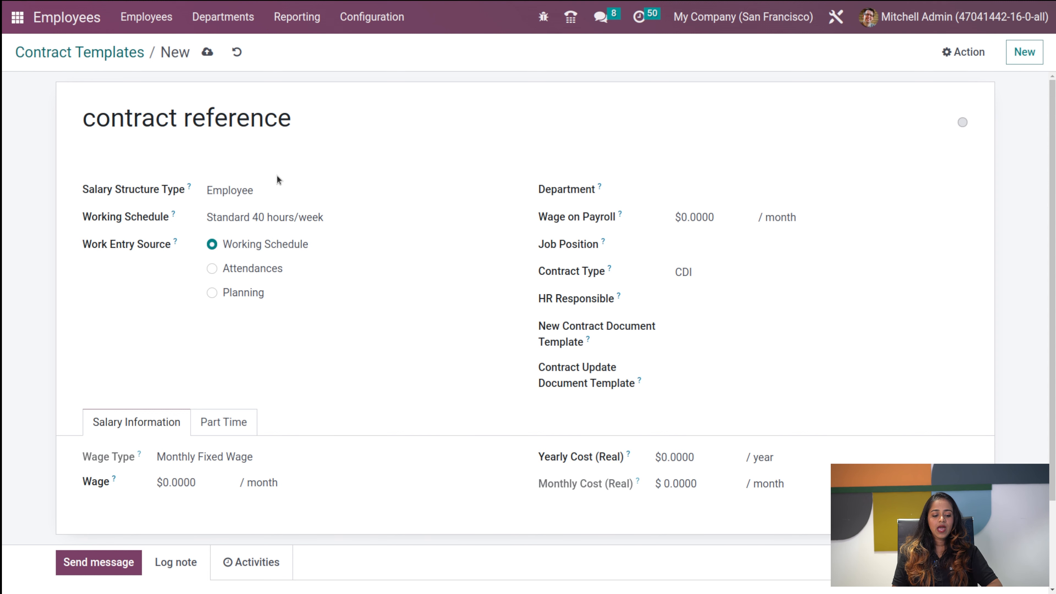
Examine the template's salary structure type choices, salary information and part-time options
left_click(260, 195)
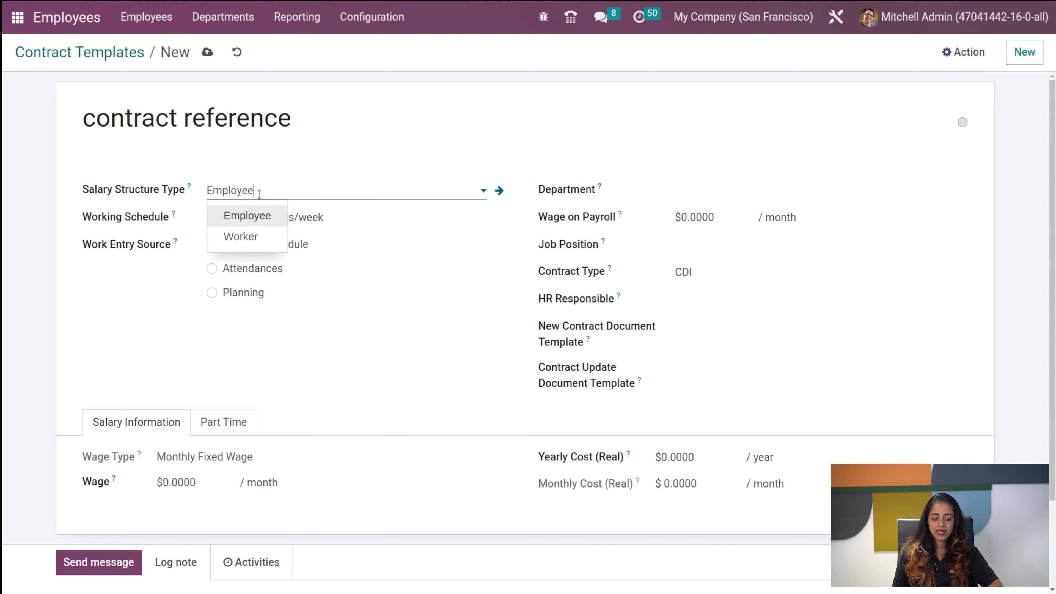
left_click(260, 195)
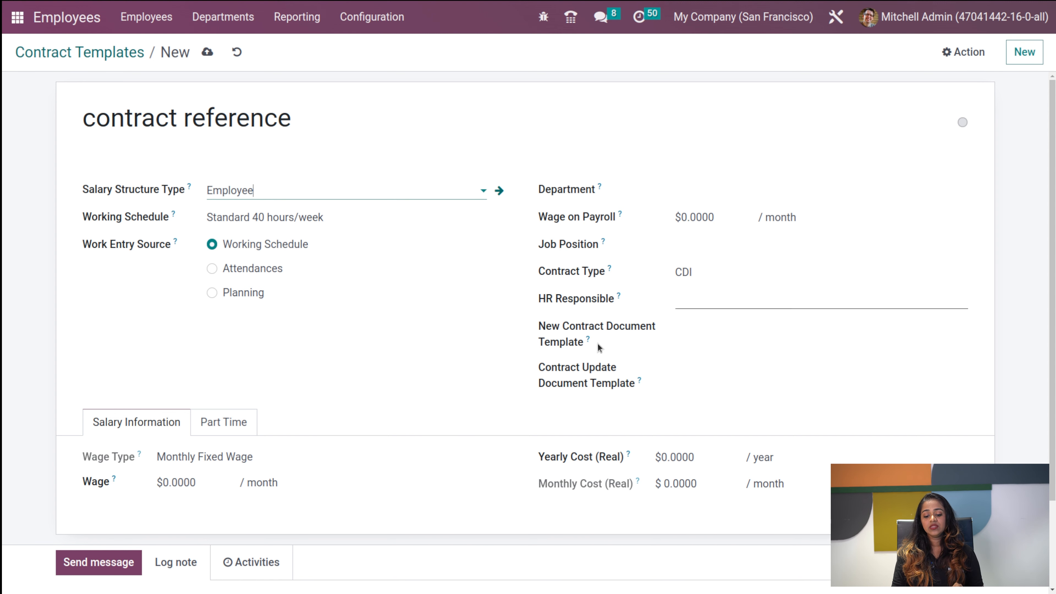
scroll(586, 401, "down", 2)
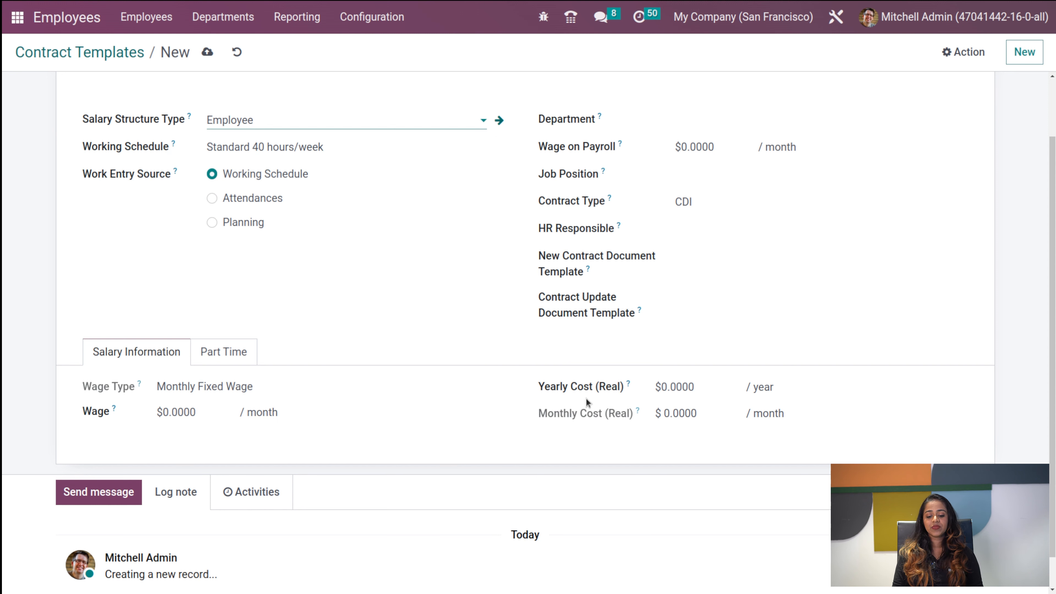
left_click(227, 356)
scroll(226, 355, "up", 2)
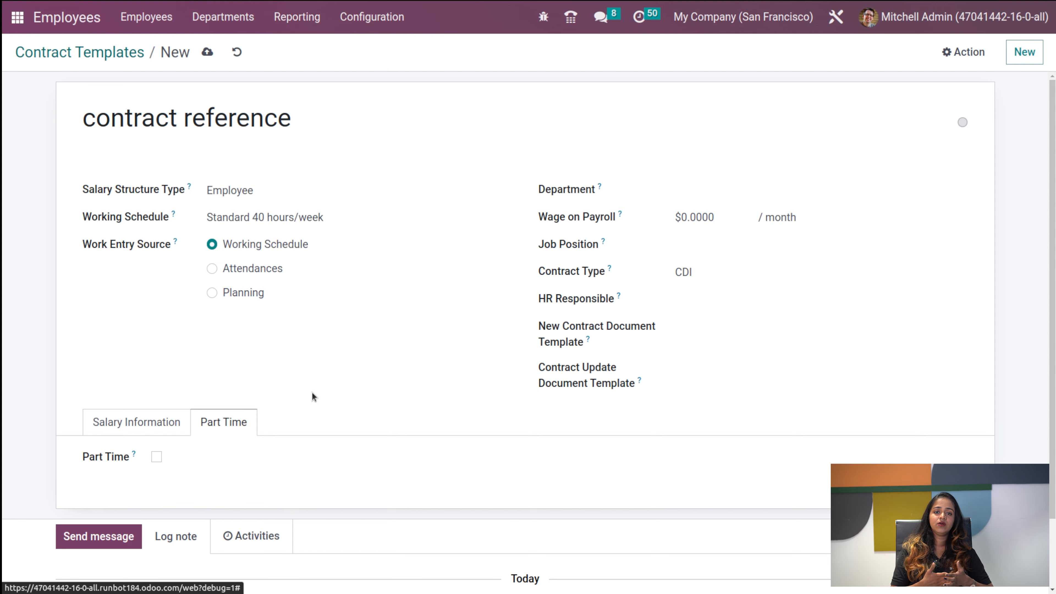
Assign the administrator user as HR Responsible, save the contract template and return to the template list
left_click(209, 55)
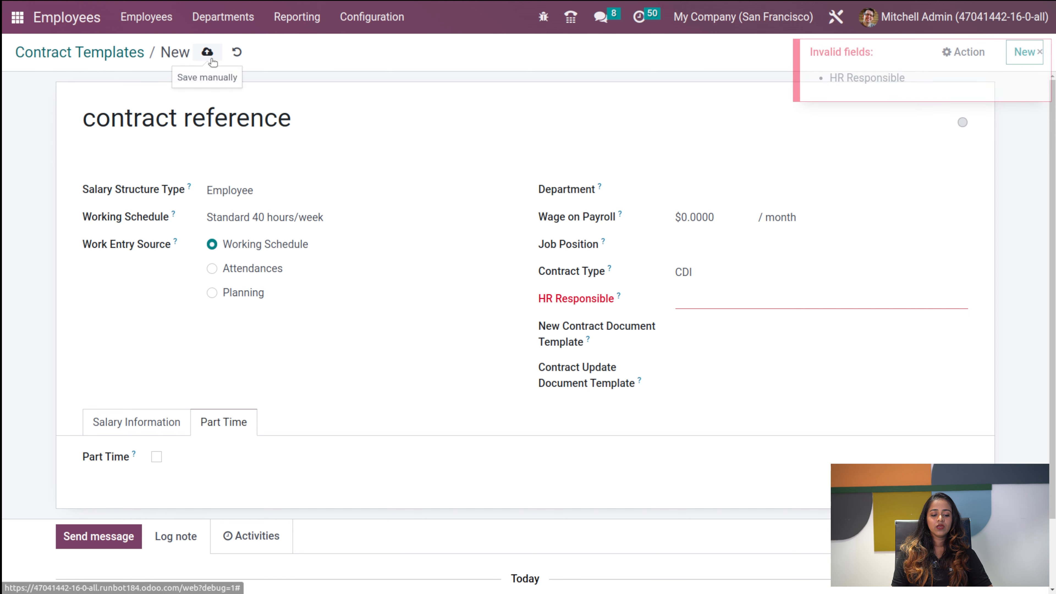
left_click(760, 299)
left_click(711, 350)
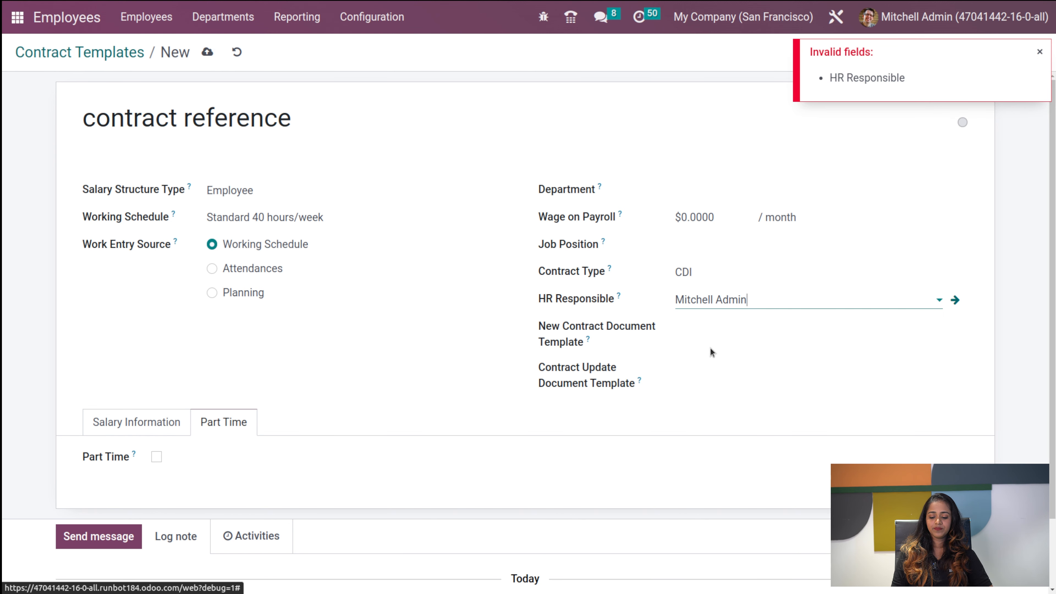
left_click(207, 52)
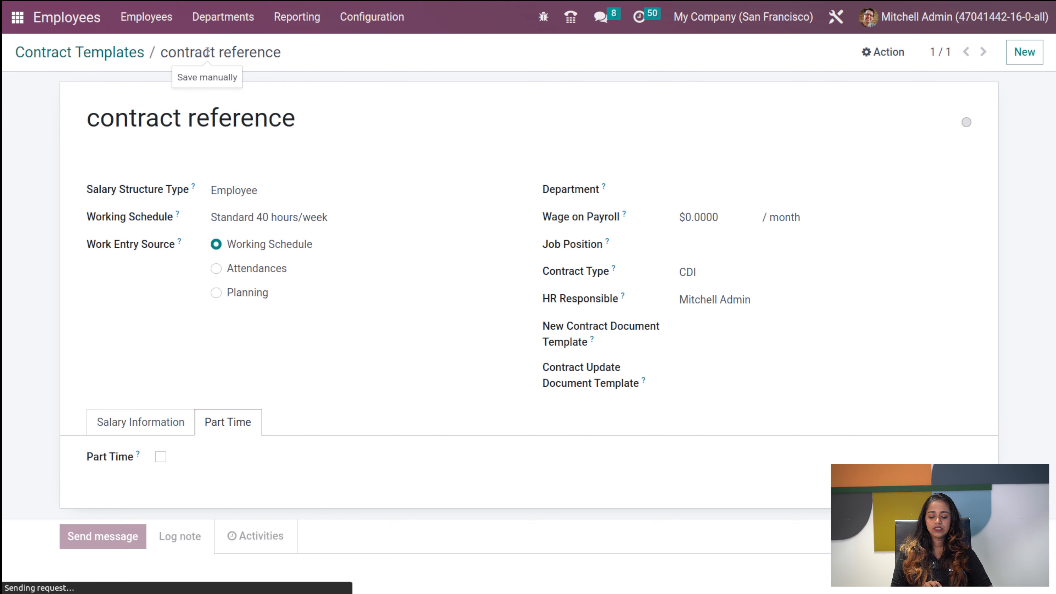
left_click(106, 53)
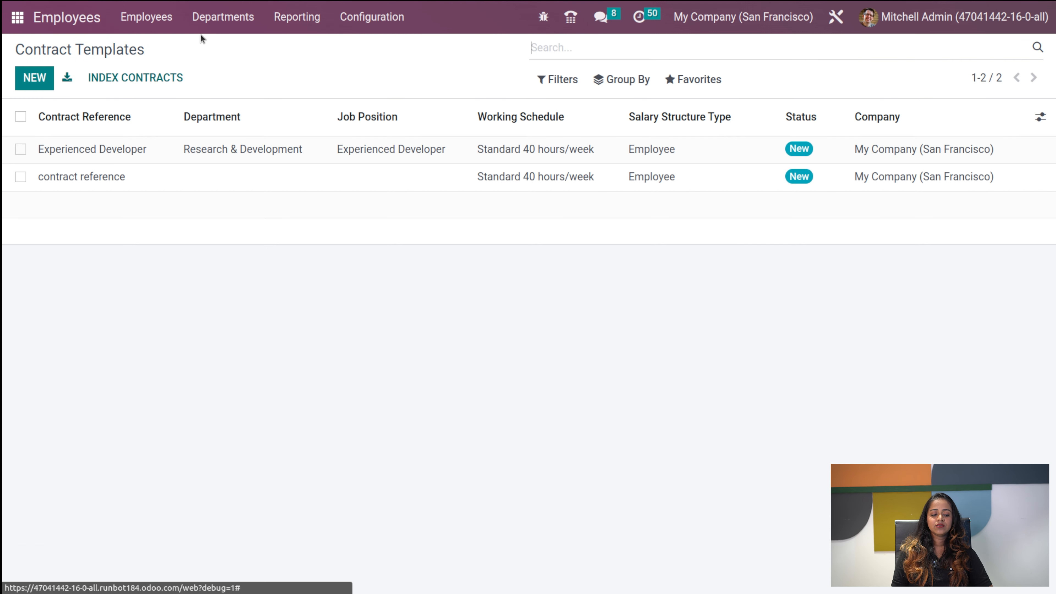
Open the on/offboarding plans configuration and start a plan named "new onboarding" for the Management department
left_click(389, 16)
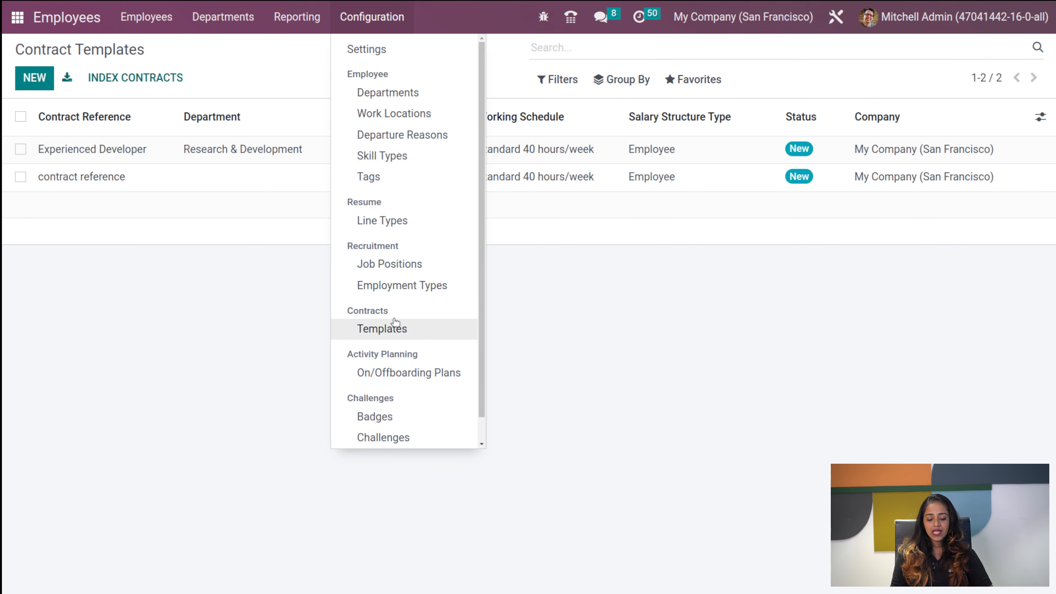
scroll(399, 341, "down", 1)
scroll(453, 362, "up", 1)
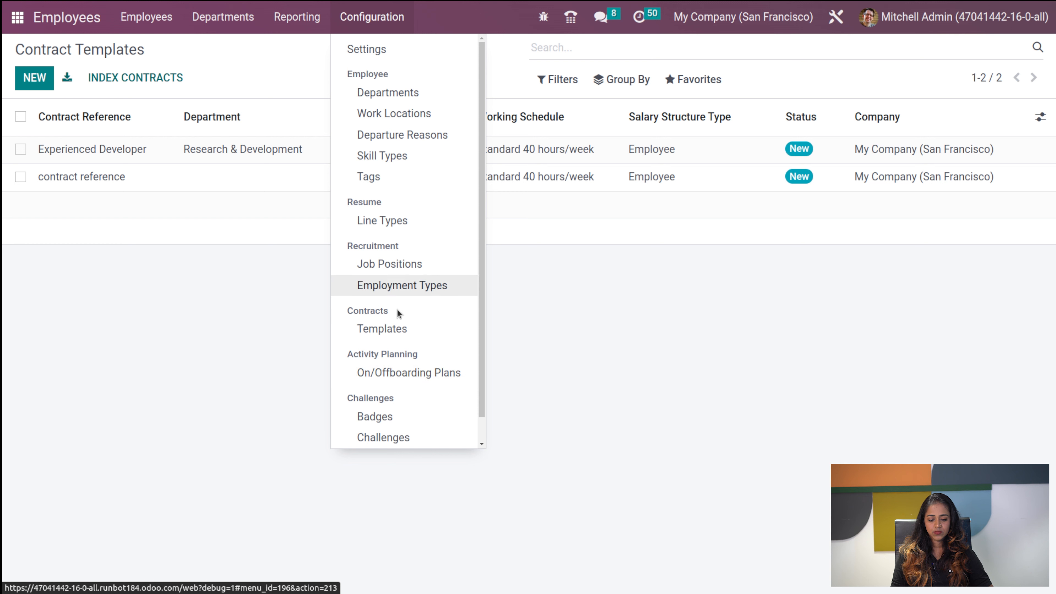
left_click(382, 373)
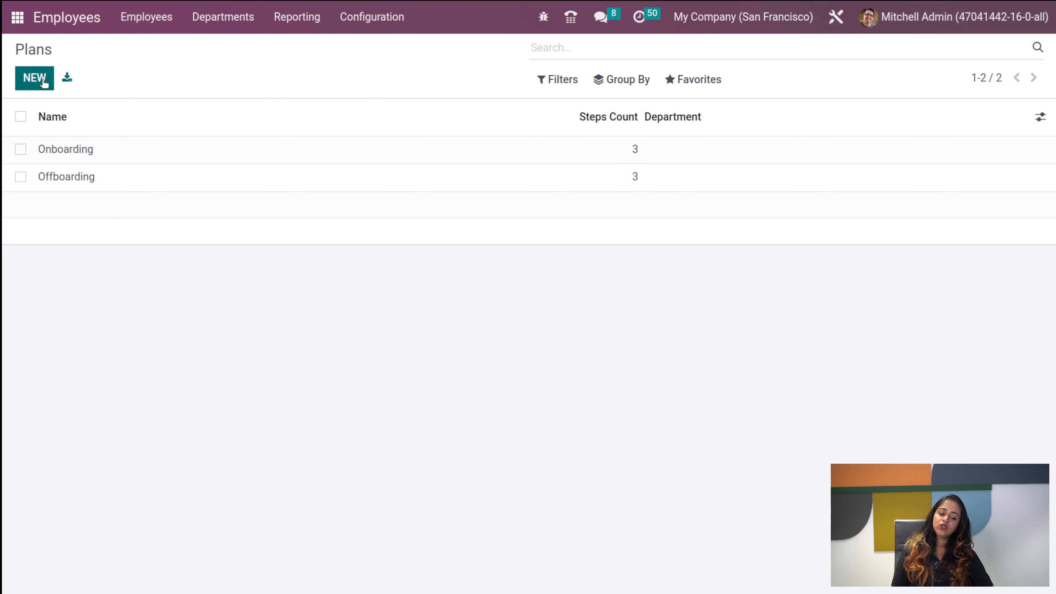
left_click(34, 77)
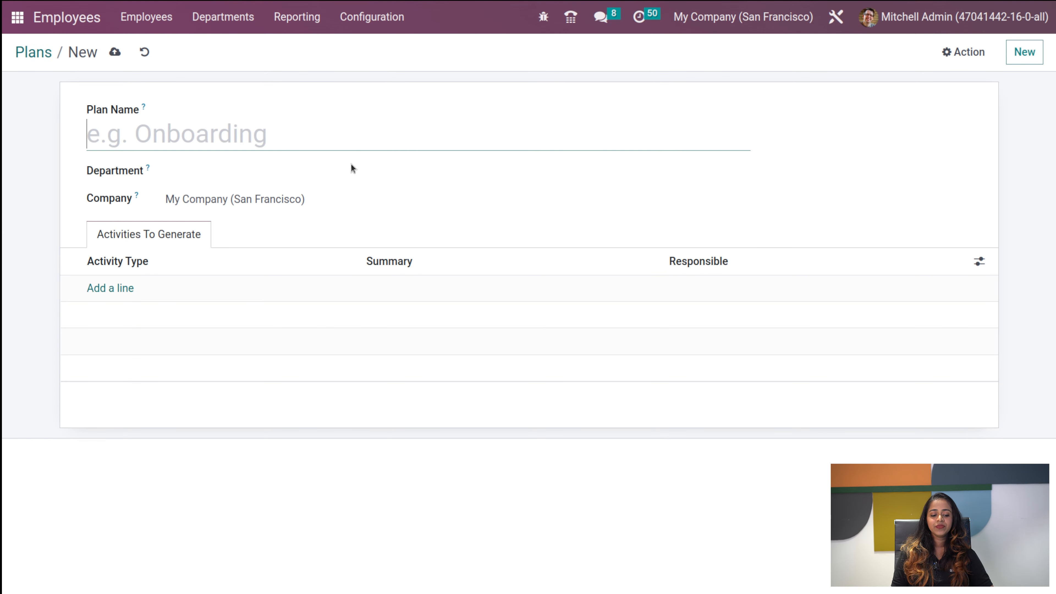
type("new")
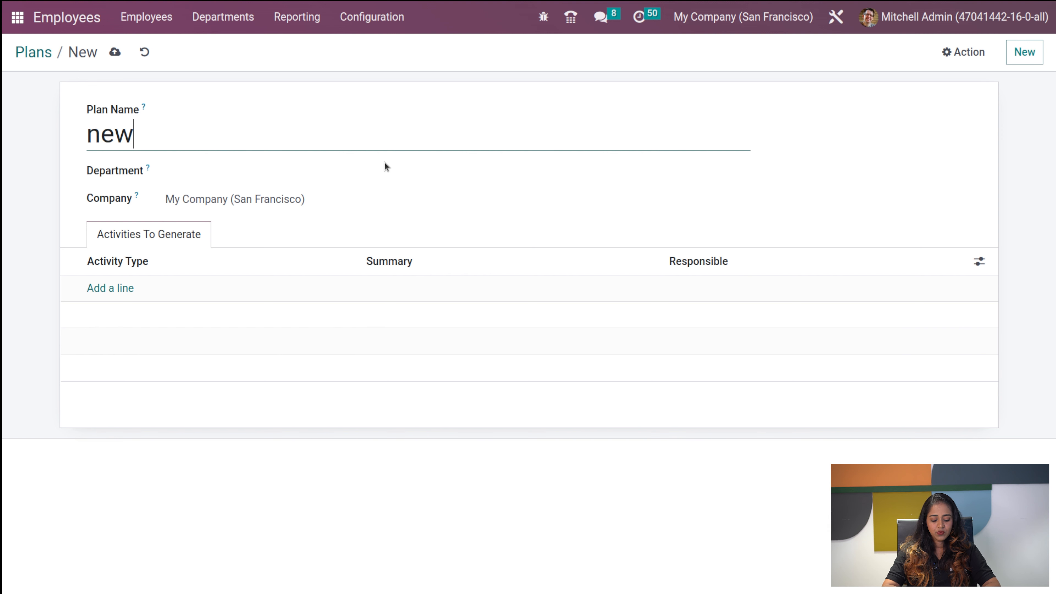
type(" onbo")
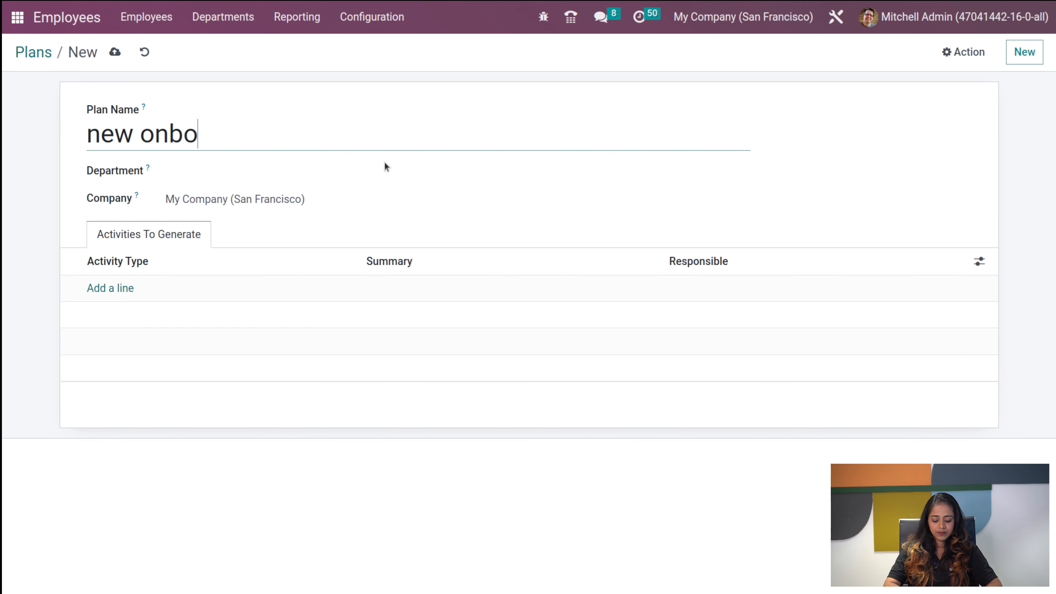
type("arding")
left_click(244, 173)
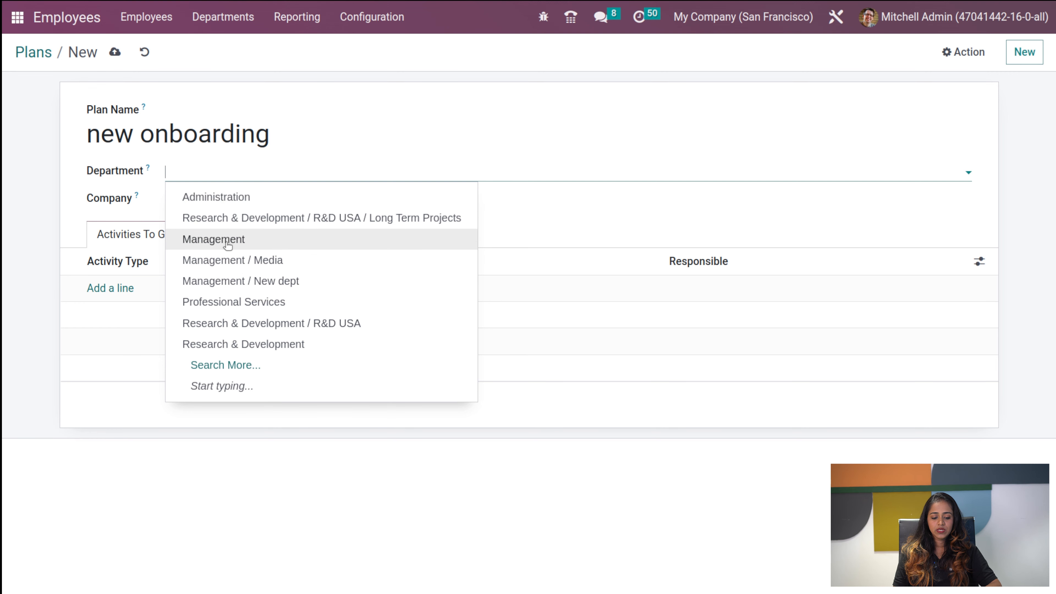
left_click(241, 242)
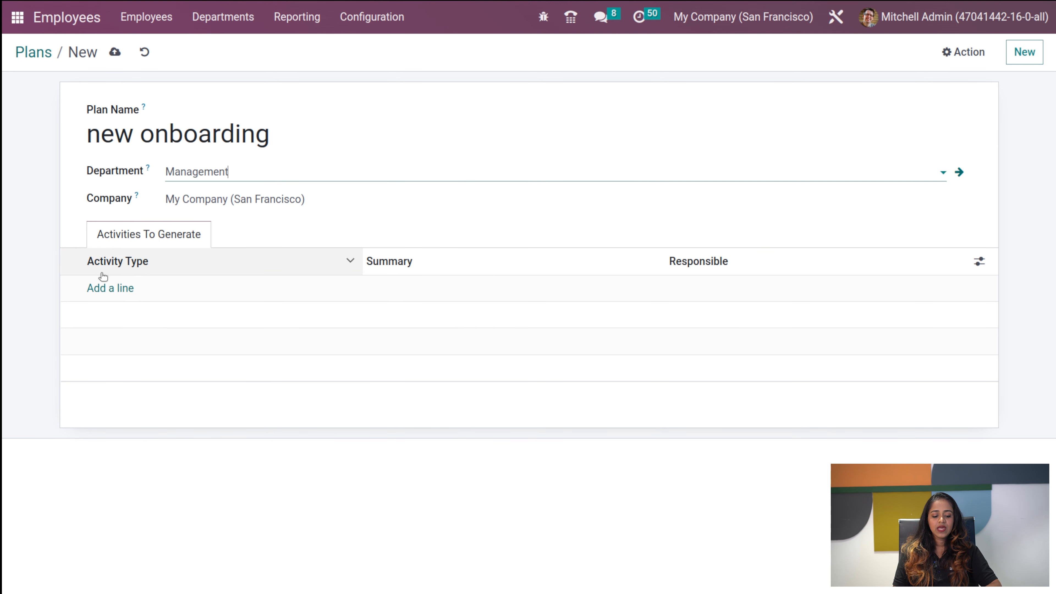
Add an Email activity to the new onboarding plan and save the plan
left_click(103, 293)
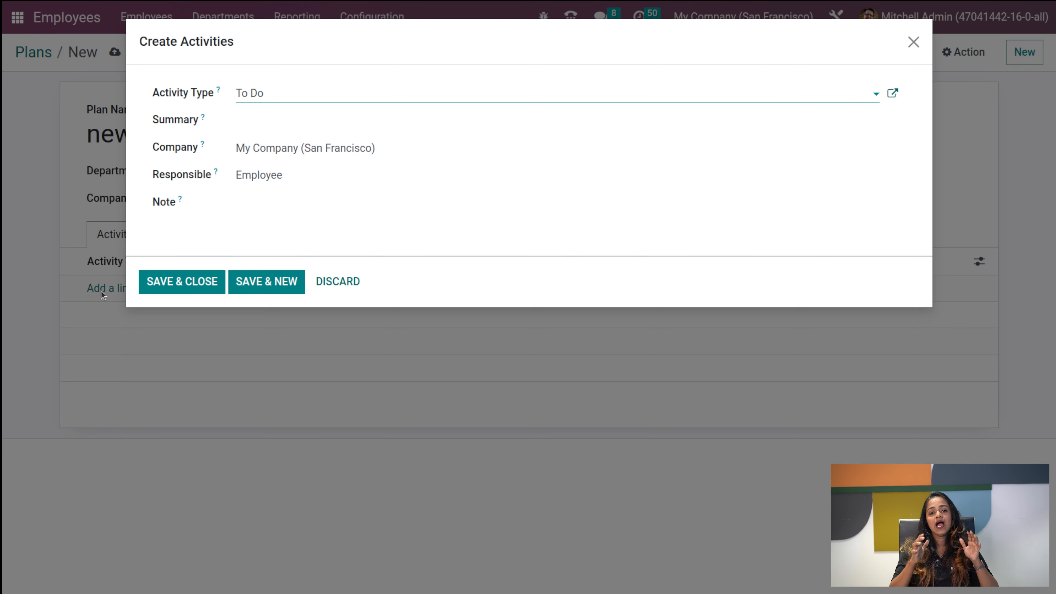
left_click(305, 92)
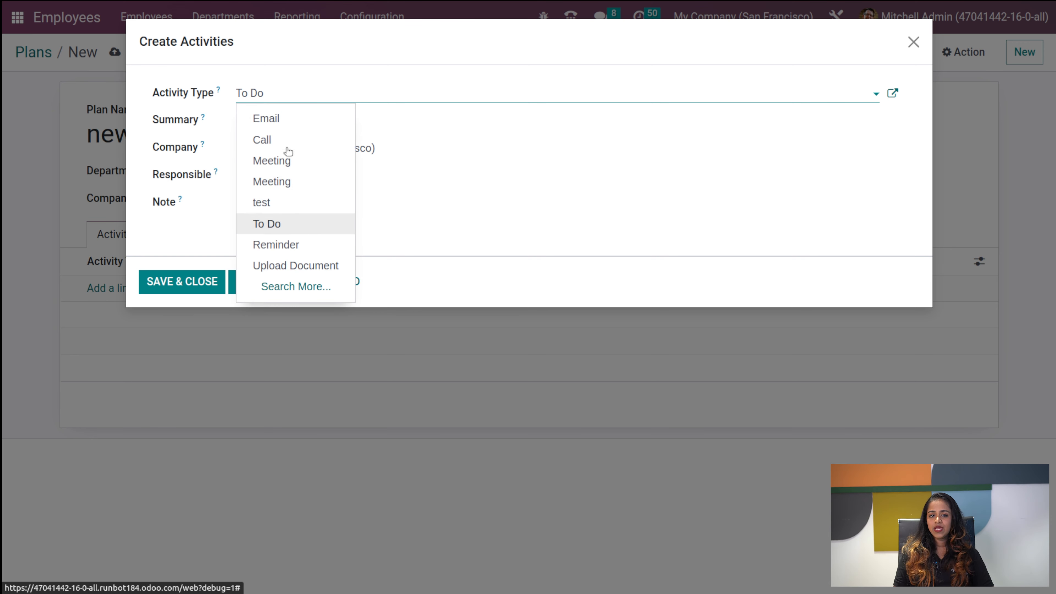
left_click(278, 124)
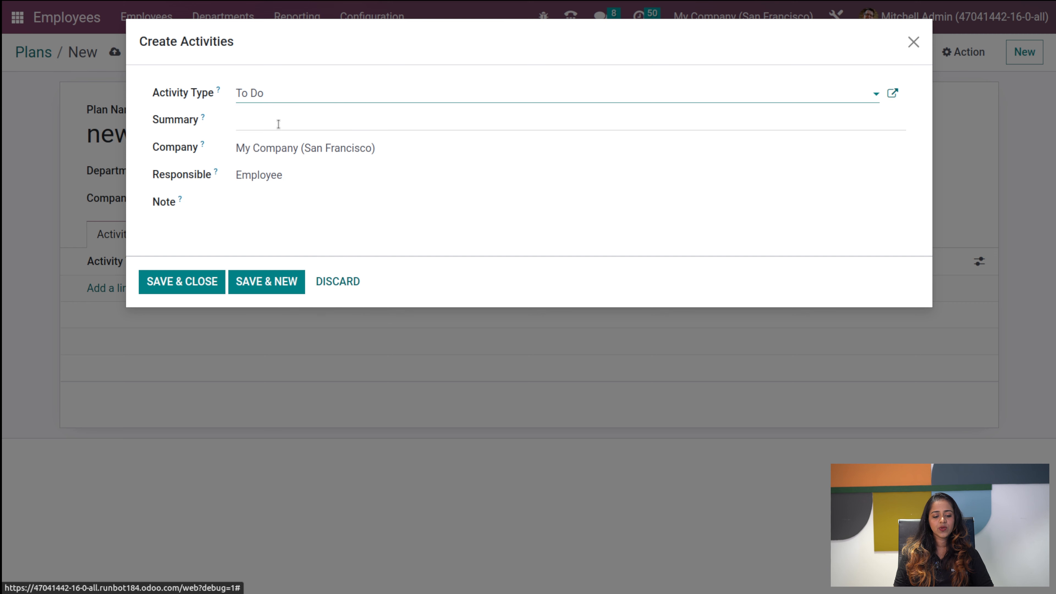
left_click(200, 288)
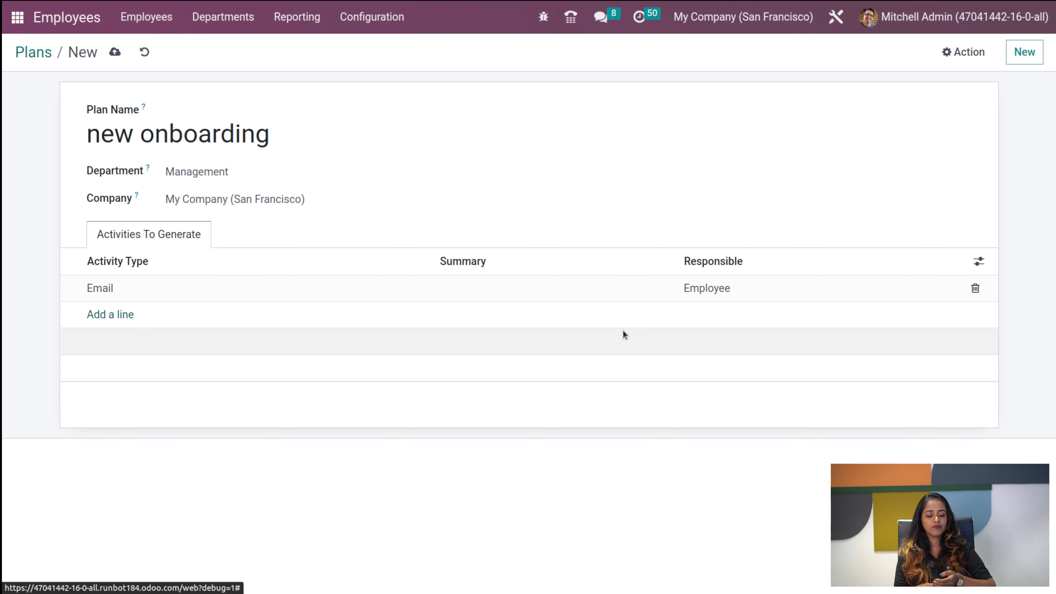
left_click(115, 53)
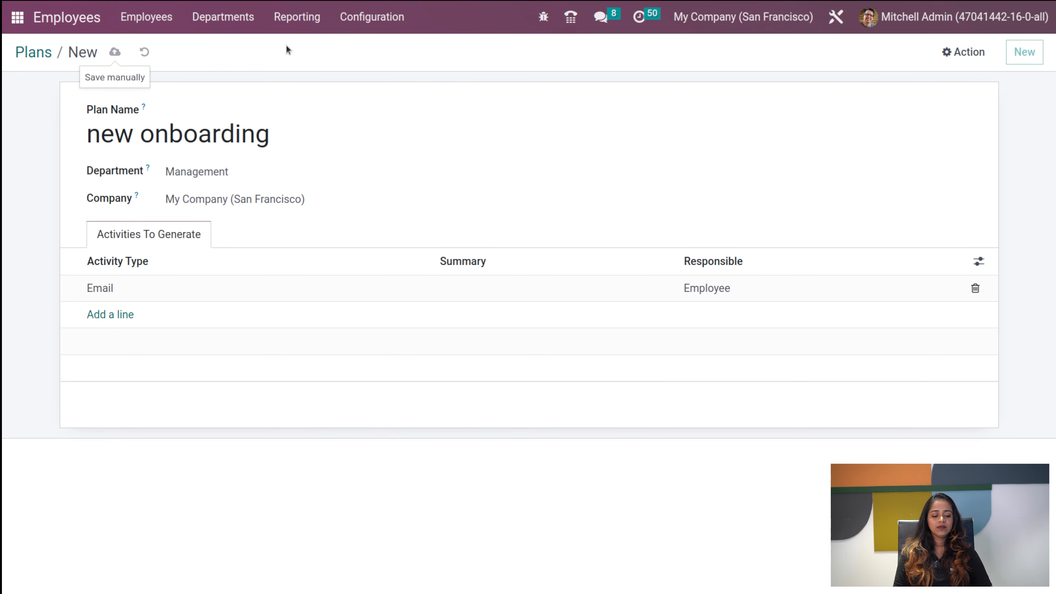
Open the badges configuration, look through the existing badges and start a new badge
left_click(371, 17)
scroll(410, 373, "down", 1)
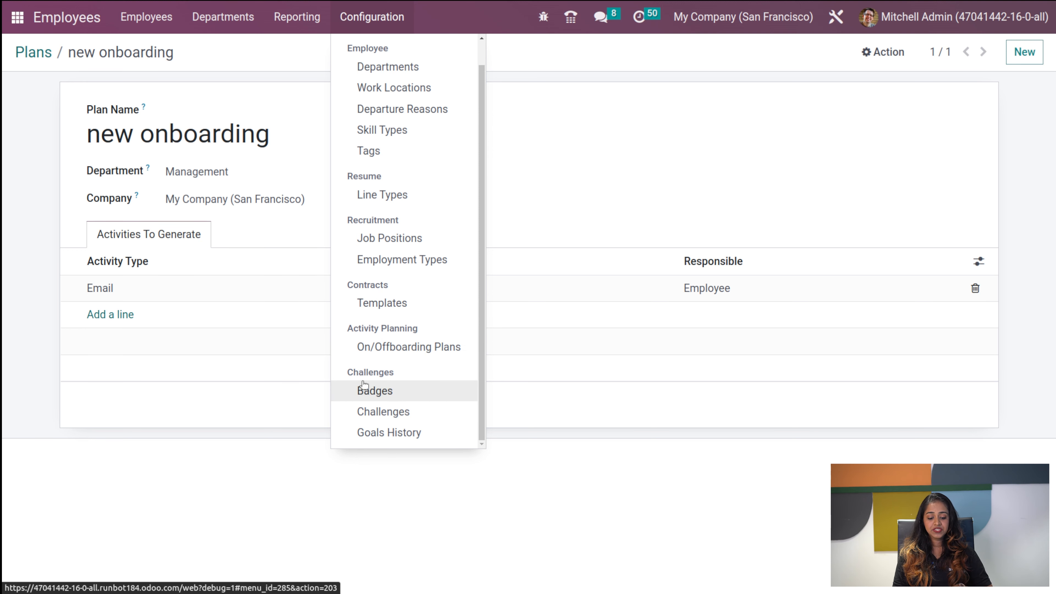
left_click(383, 390)
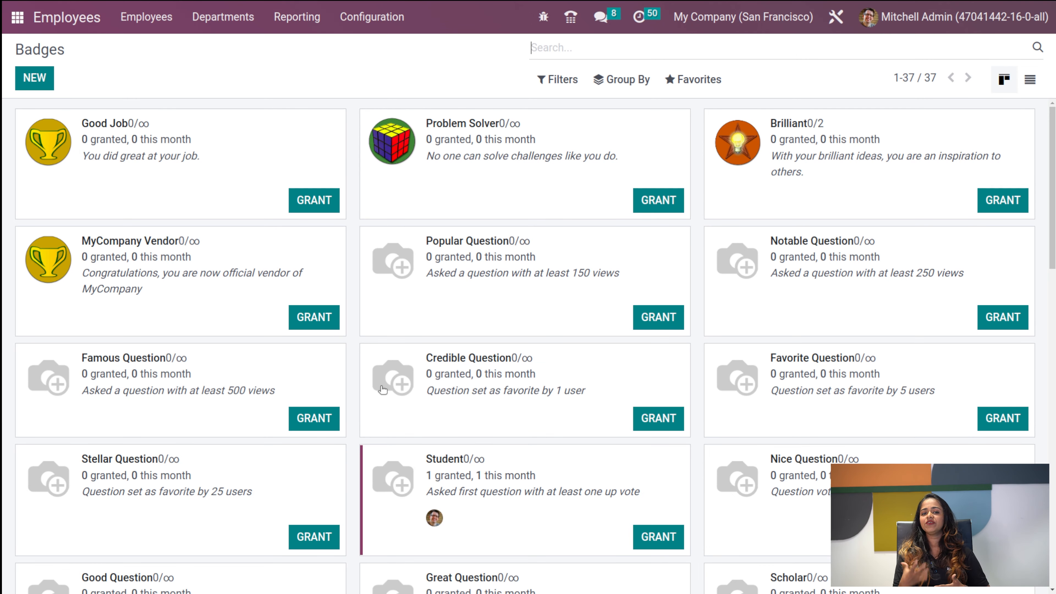
scroll(629, 428, "down", 15)
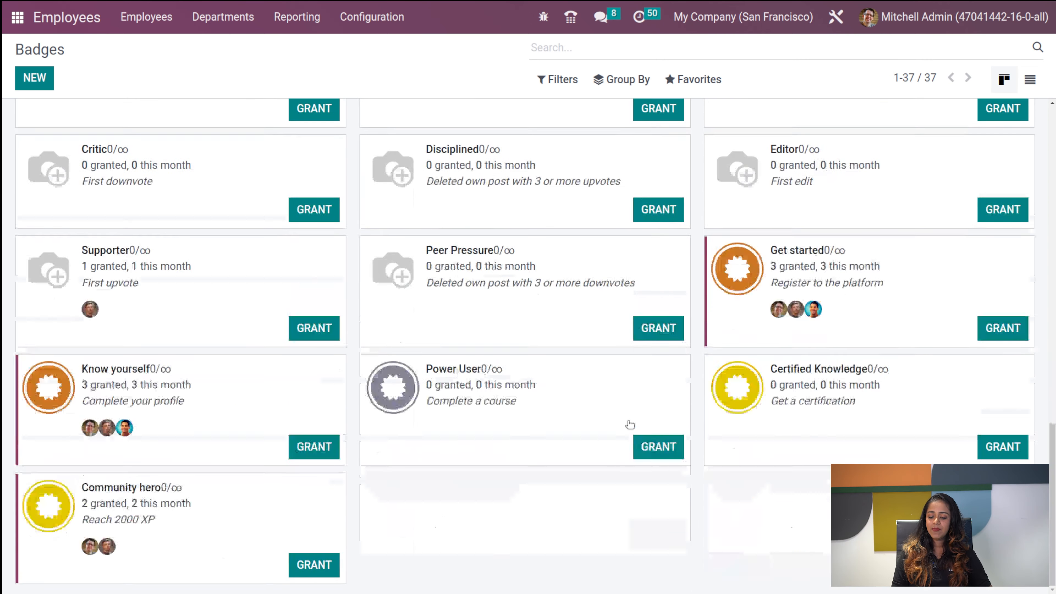
scroll(628, 414, "up", 15)
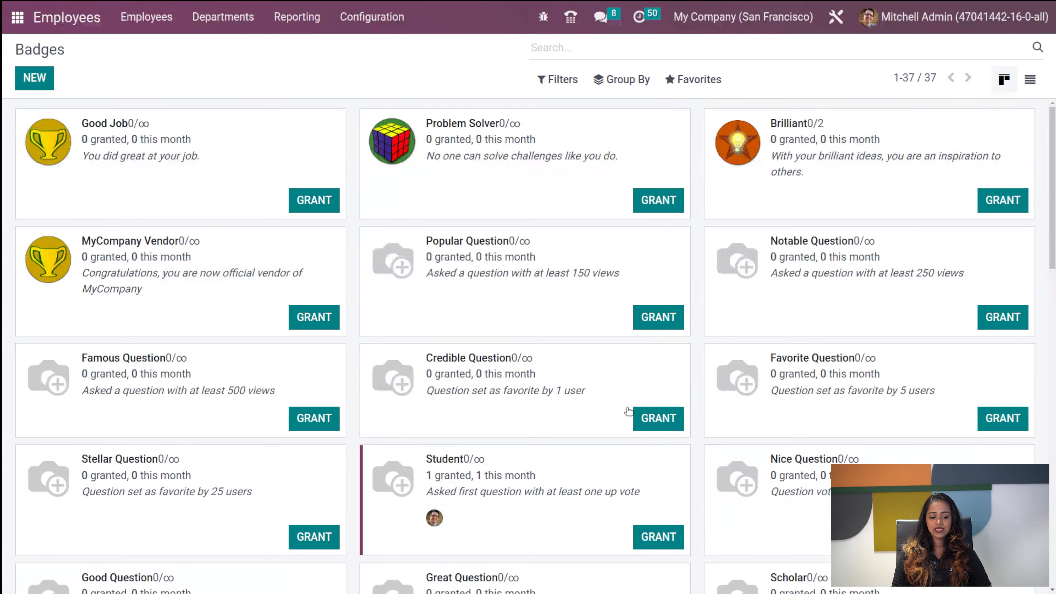
left_click(34, 78)
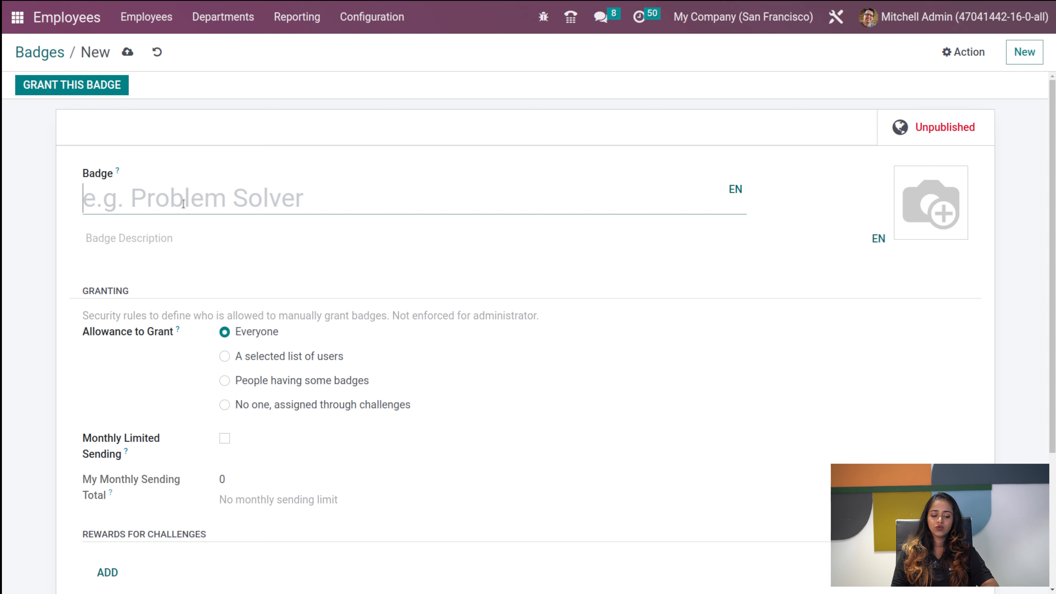
Name the new badge "Problem solver"
type("pron")
key("BackSpace")
type("b")
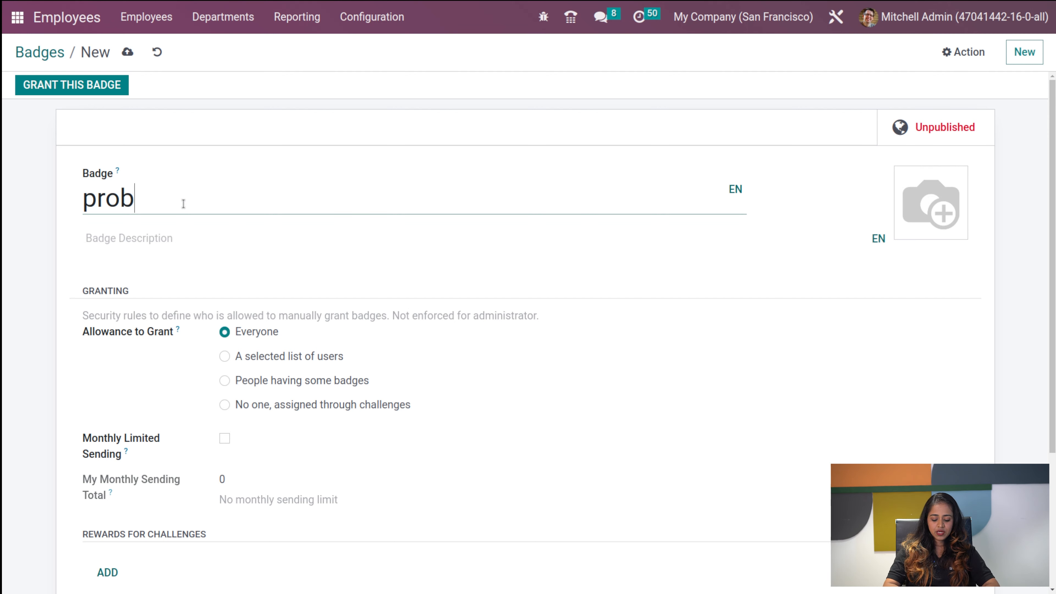
key("BackSpace")
key("BackSpace")
key("BackSpace")
key("BackSpace")
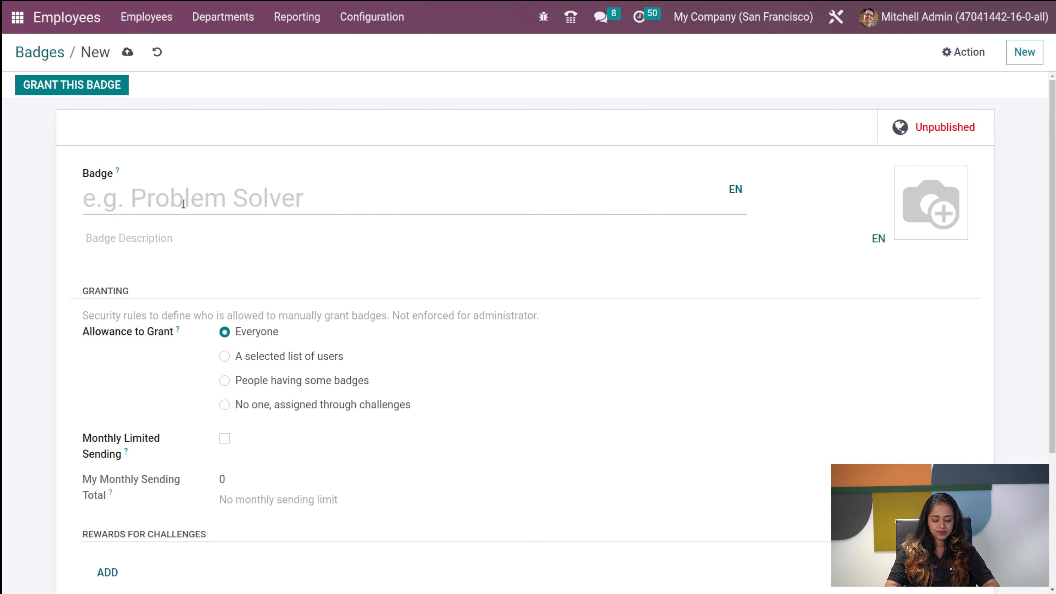
type("Problem ")
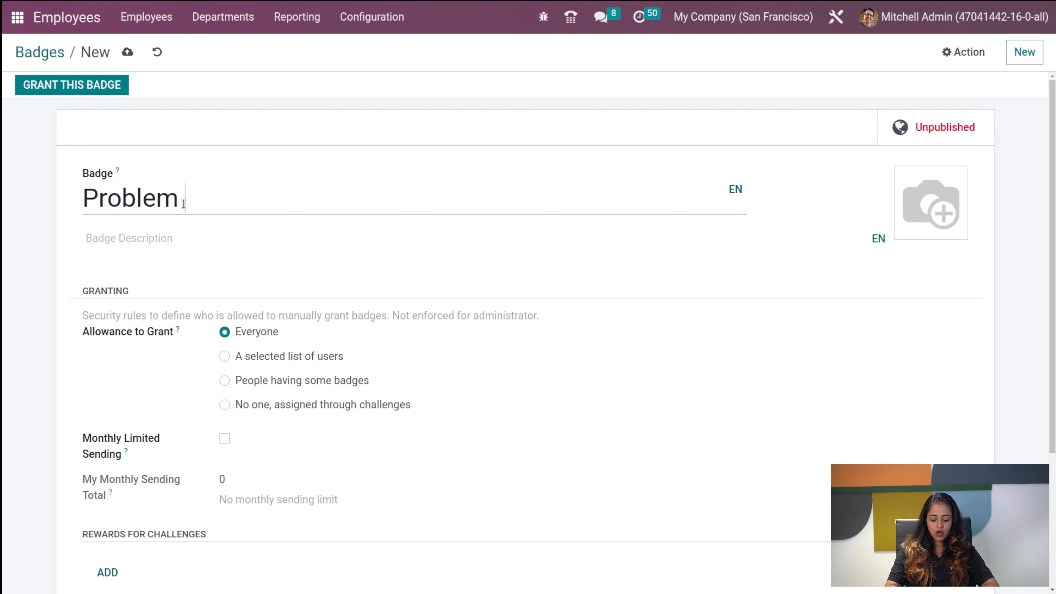
type("solver")
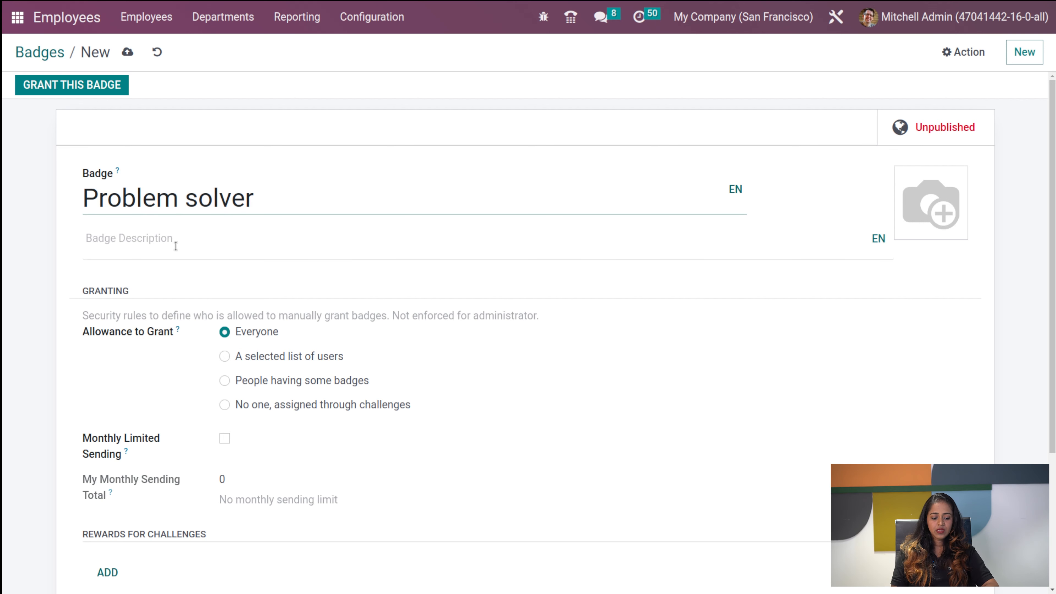
left_click(175, 246)
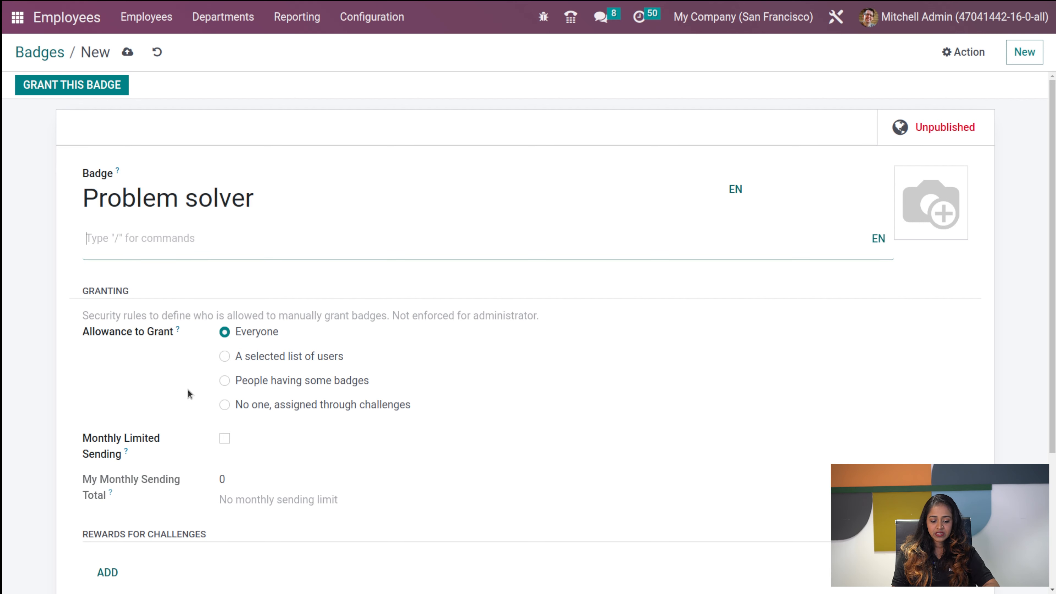
Enable monthly limited sending for the badge and set its limitation number to 10
scroll(231, 428, "down", 2)
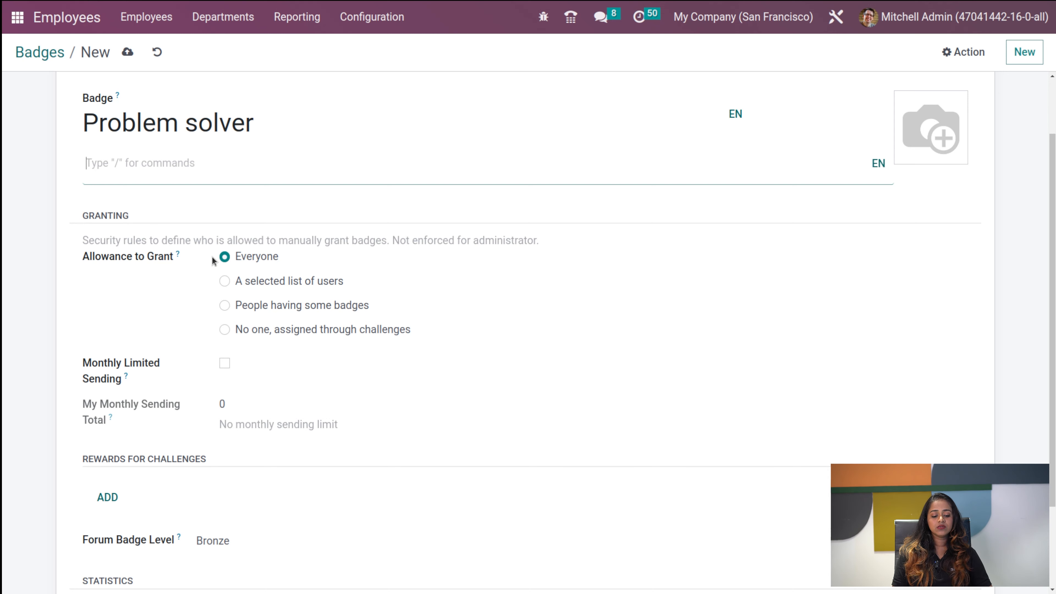
left_click(224, 364)
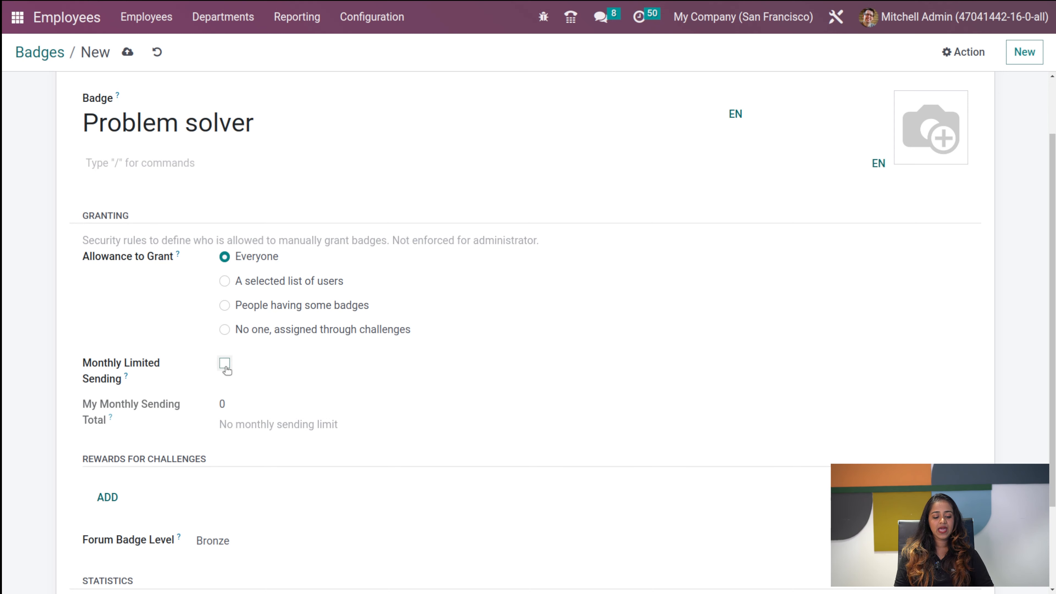
left_click(253, 396)
key("BackSpace")
type("10")
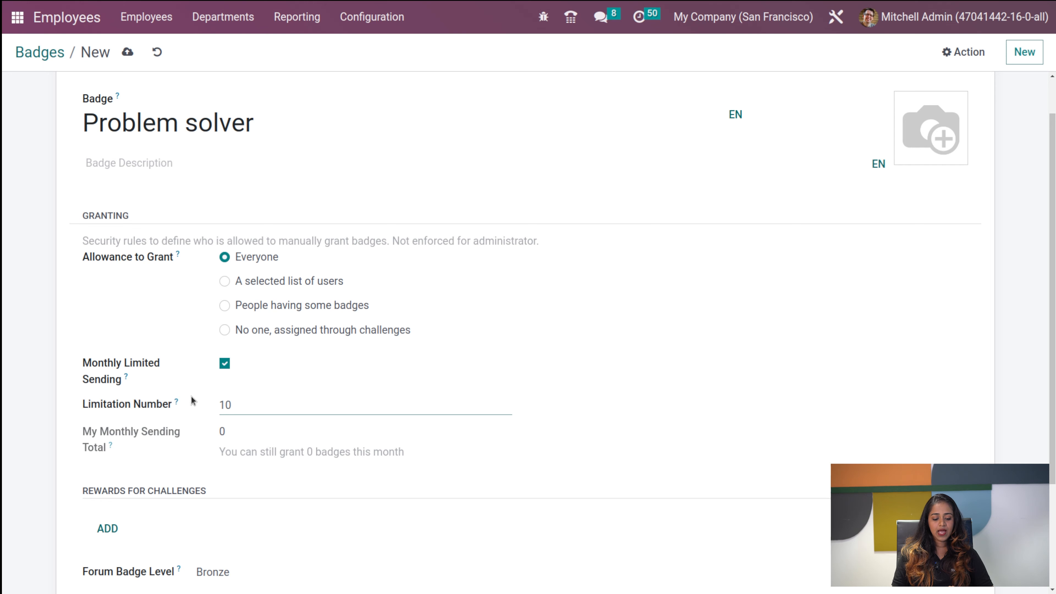
Set the forum badge level to Gold and save the badge
scroll(191, 396, "down", 3)
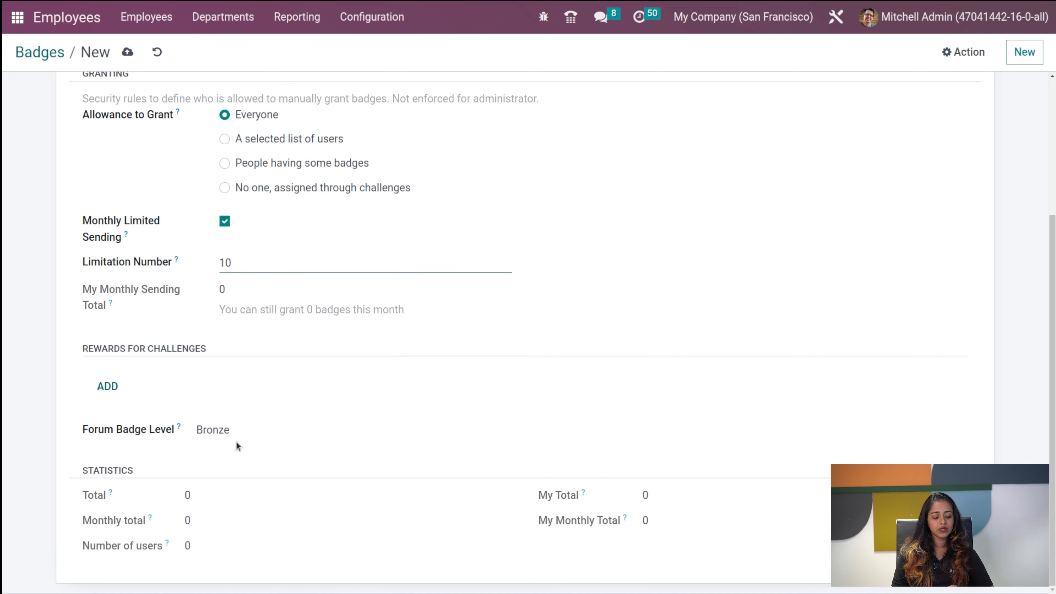
left_click(260, 432)
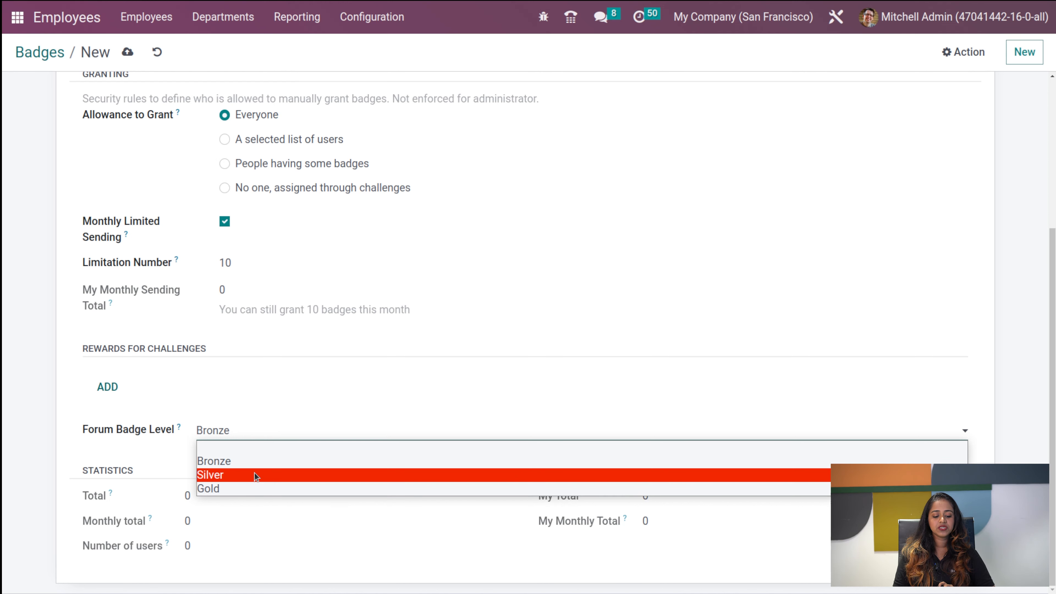
left_click(247, 488)
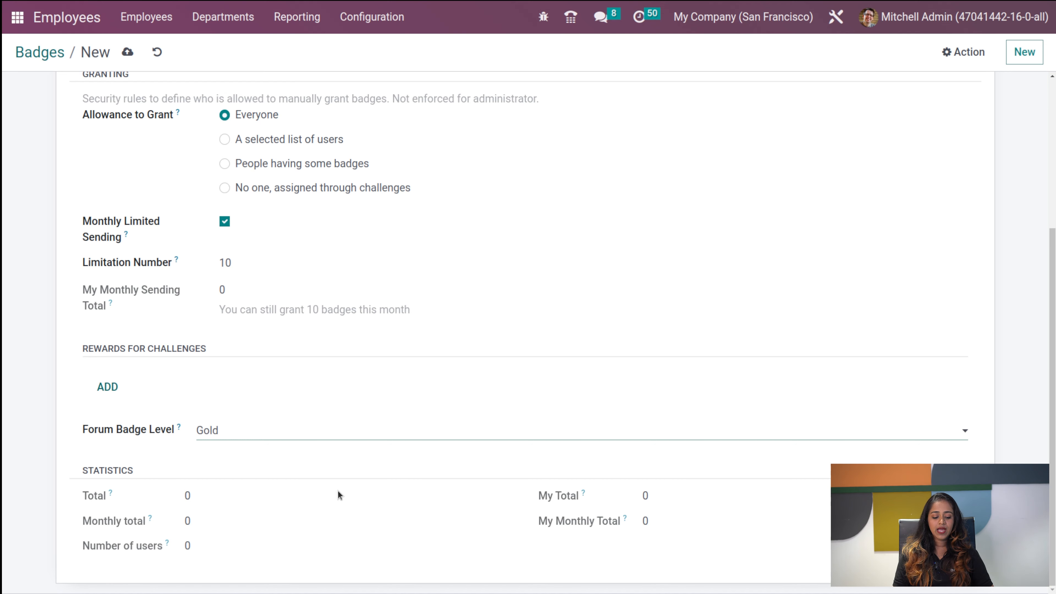
scroll(265, 383, "up", 5)
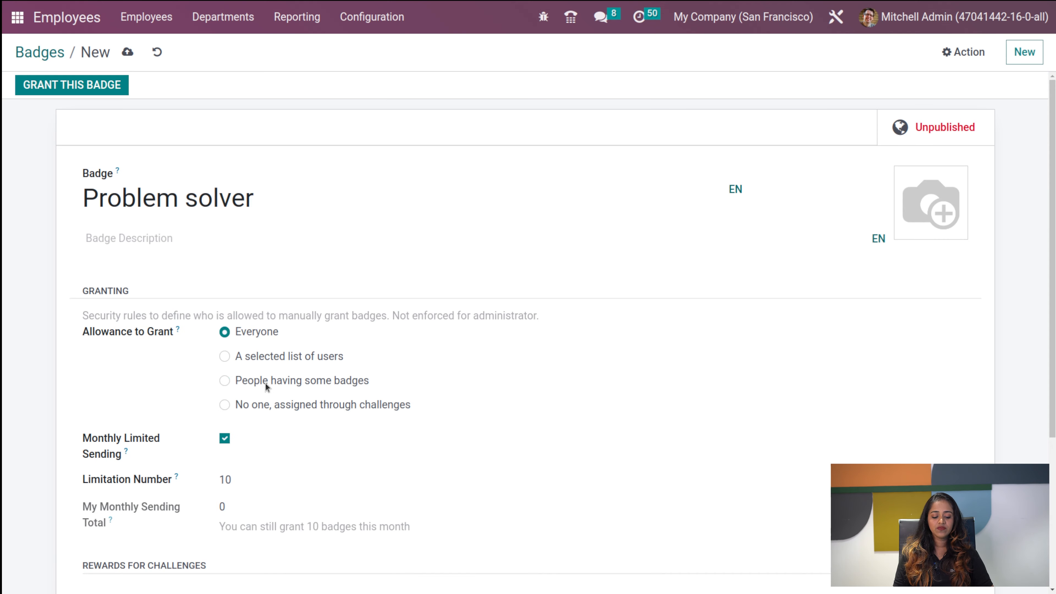
left_click(128, 52)
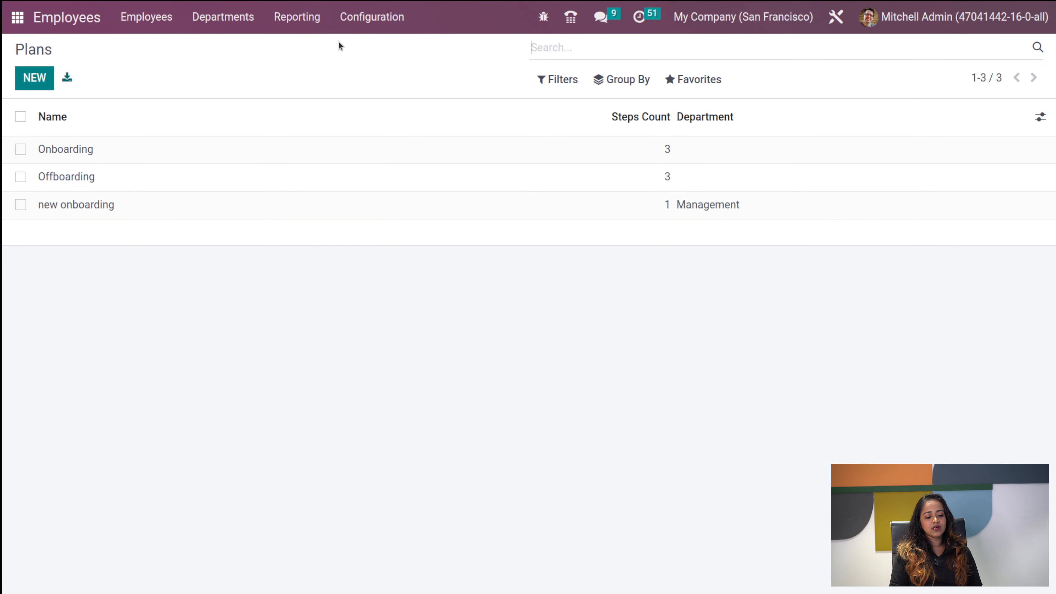
Open the badges configuration and look through the full list of badges, including the newly added one
left_click(368, 24)
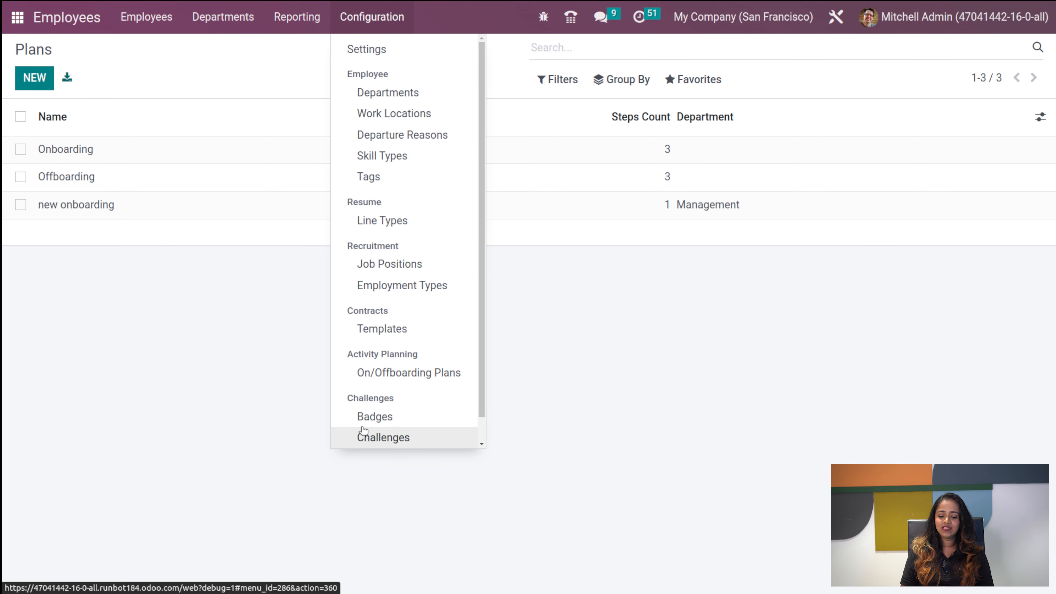
scroll(364, 430, "down", 1)
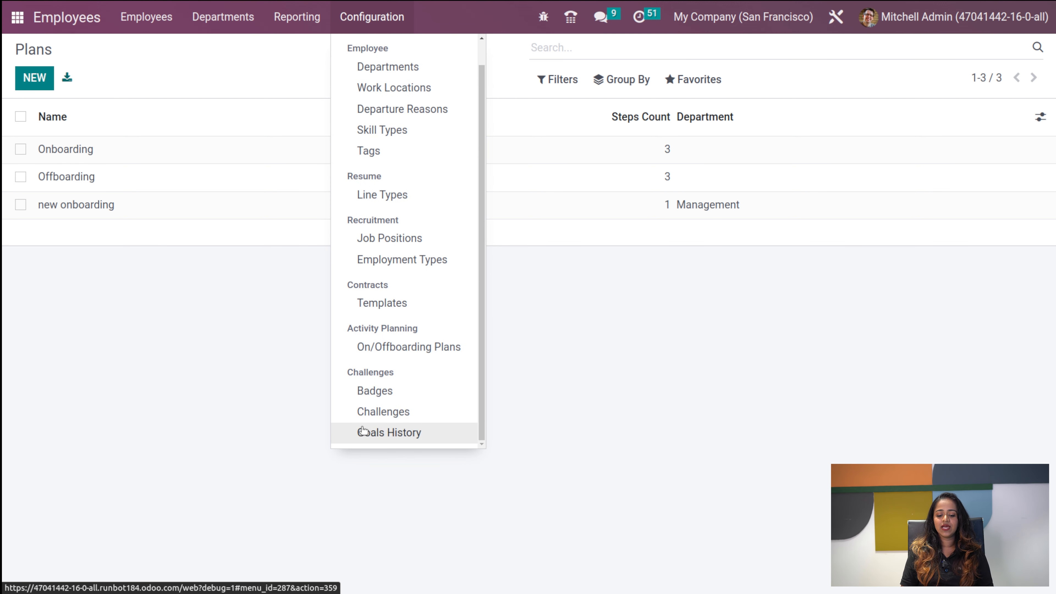
left_click(387, 391)
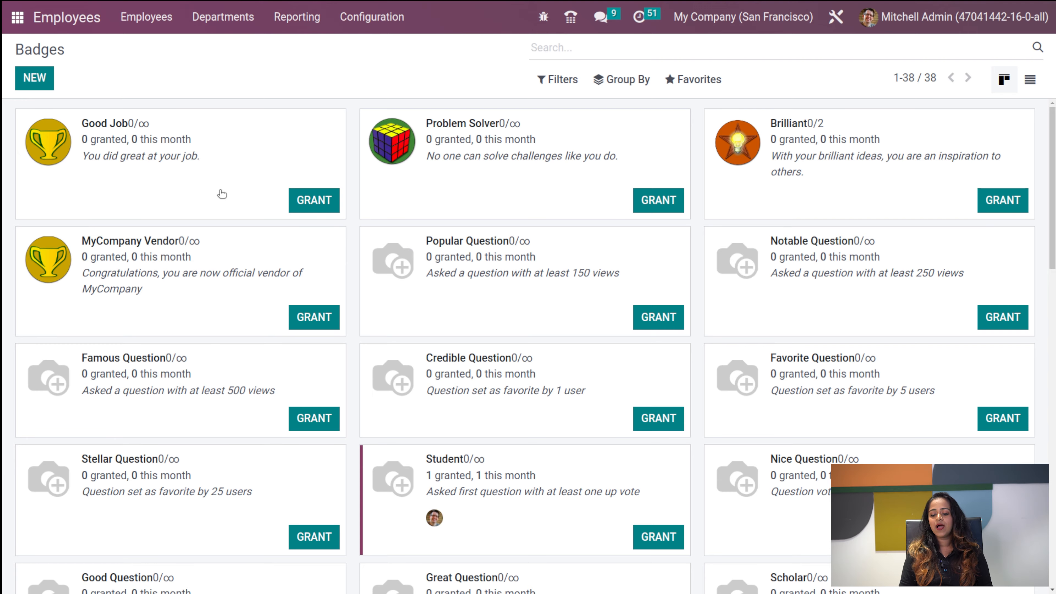
scroll(542, 361, "down", 15)
scroll(542, 361, "up", 15)
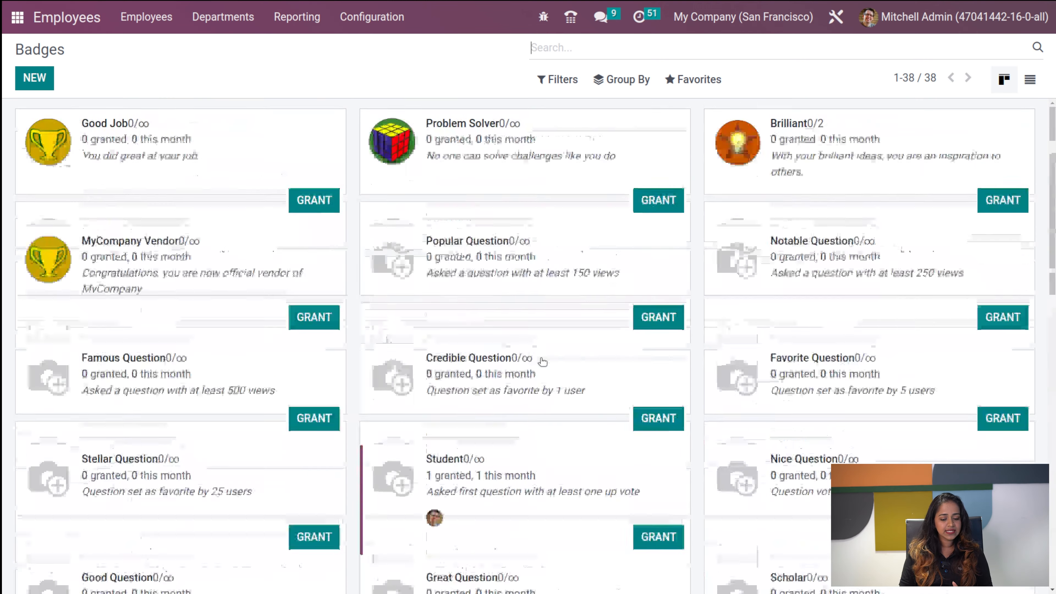
scroll(542, 361, "down", 15)
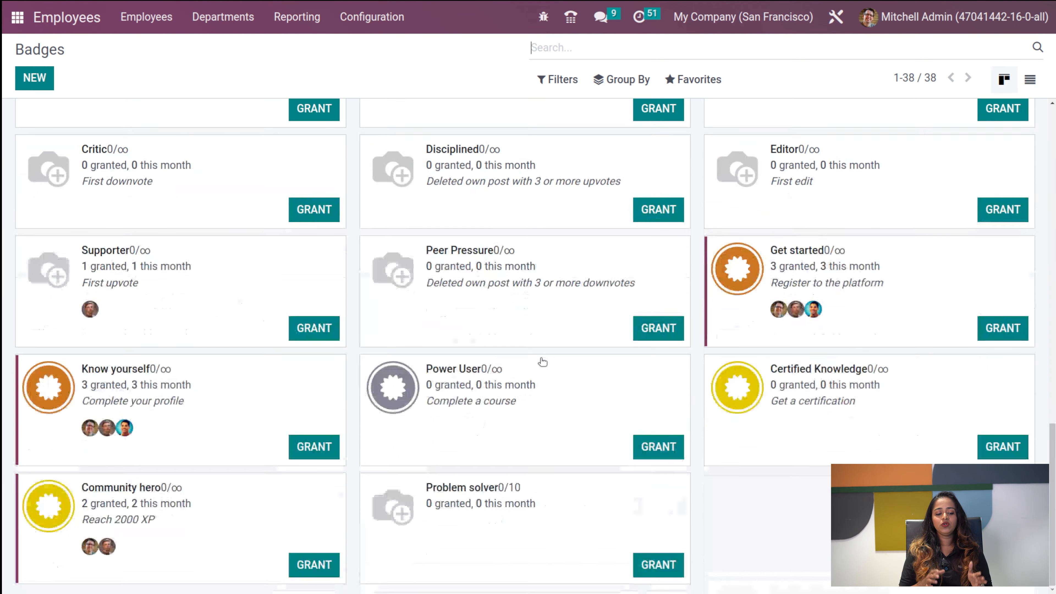
scroll(542, 361, "up", 15)
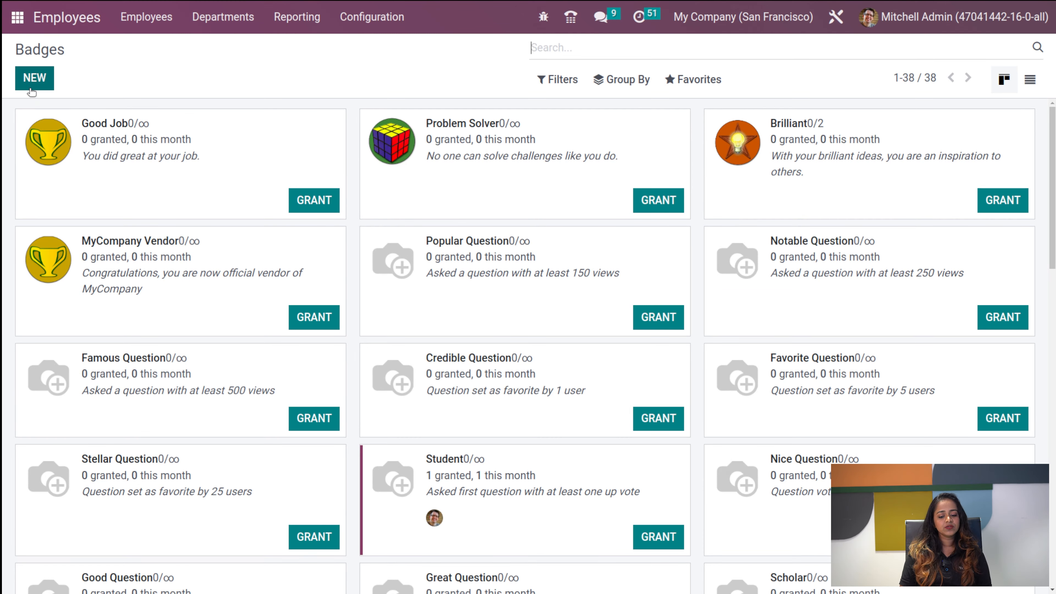
scroll(473, 361, "down", 10)
scroll(473, 361, "up", 10)
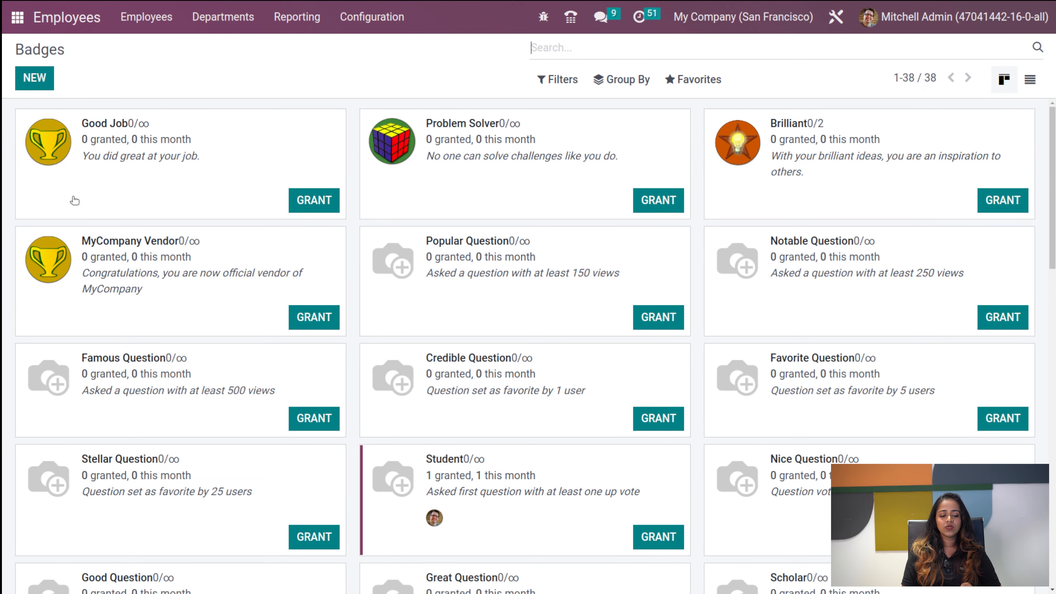
Start another badge and name it "problem solver"
left_click(36, 79)
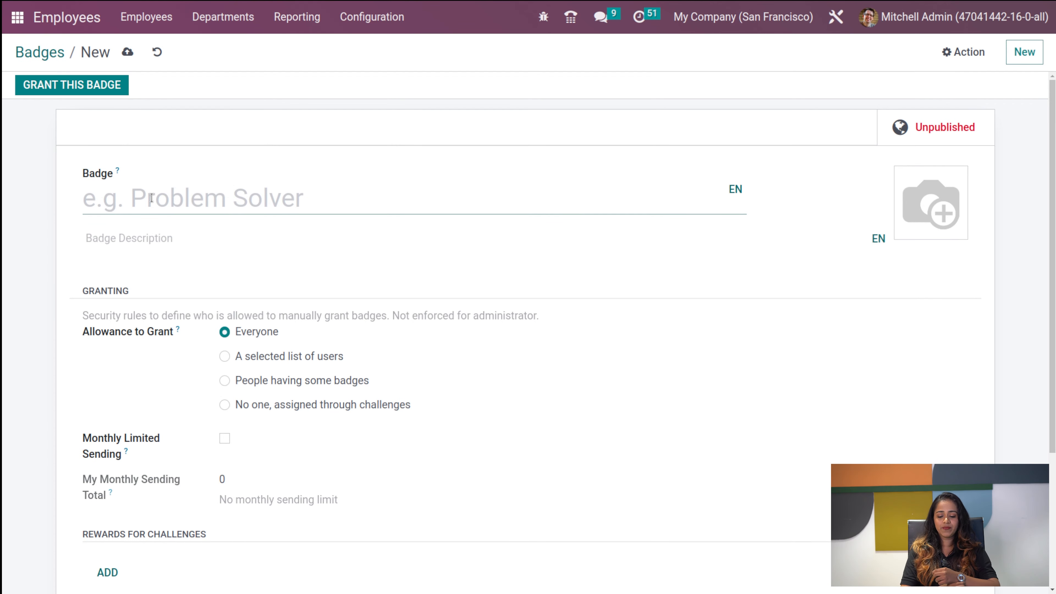
type("pro")
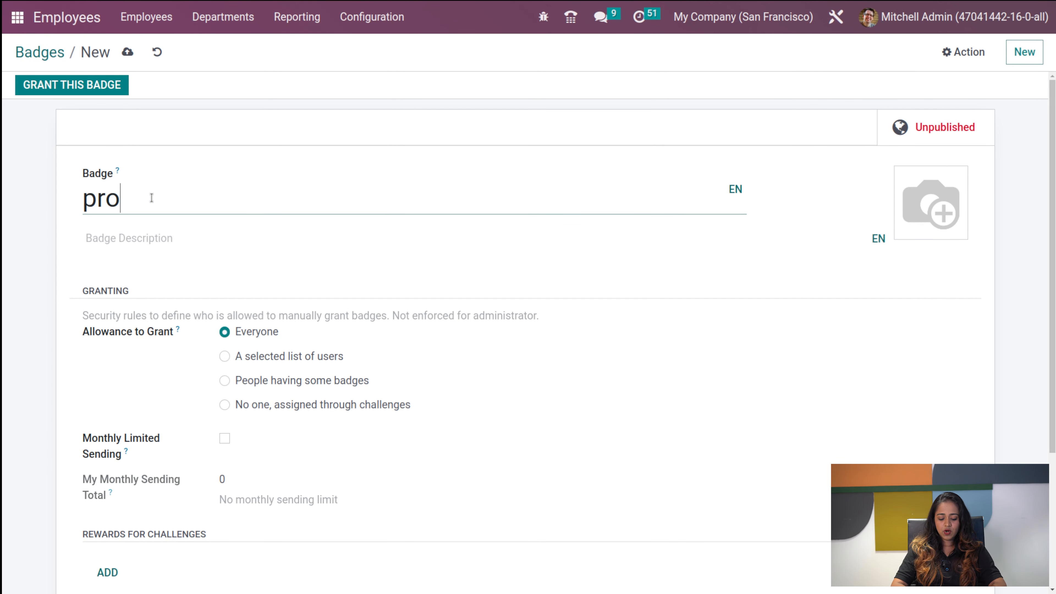
type("blem solvw")
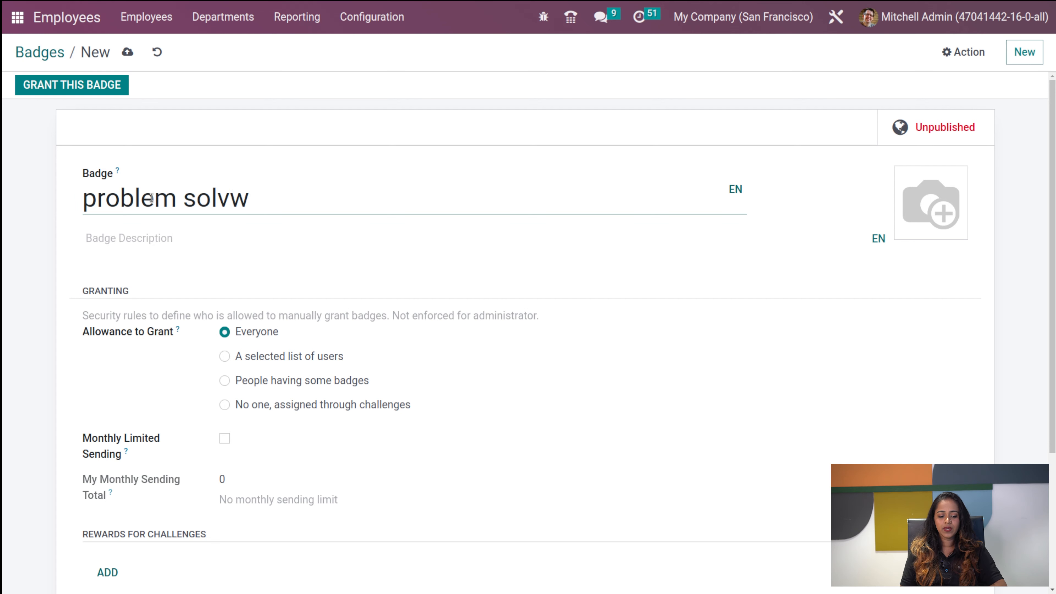
key("BackSpace")
type("er")
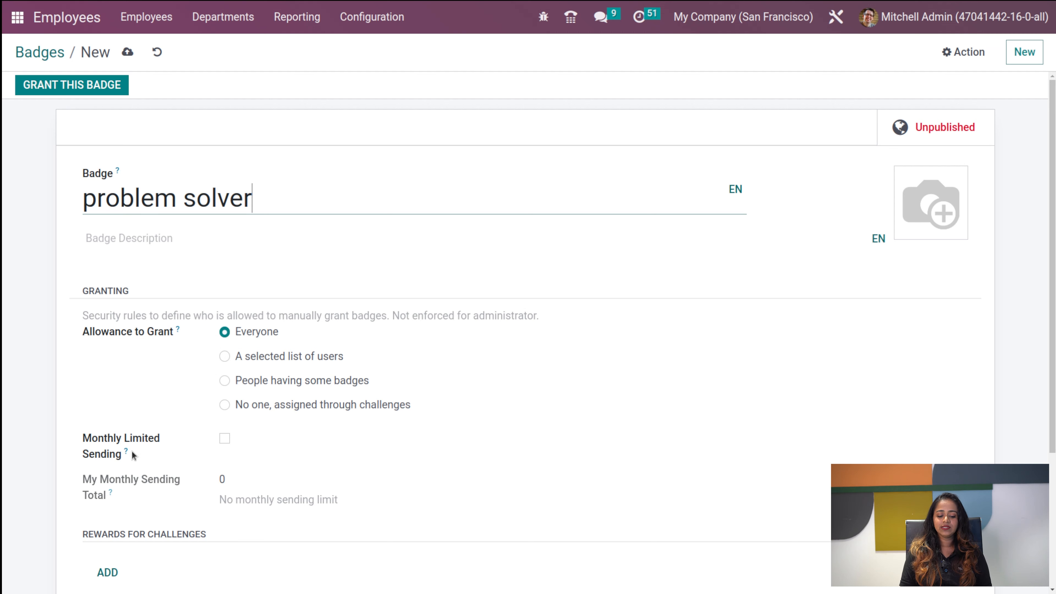
Turn on monthly limited sending for this second badge with a limitation number of 20
left_click(224, 439)
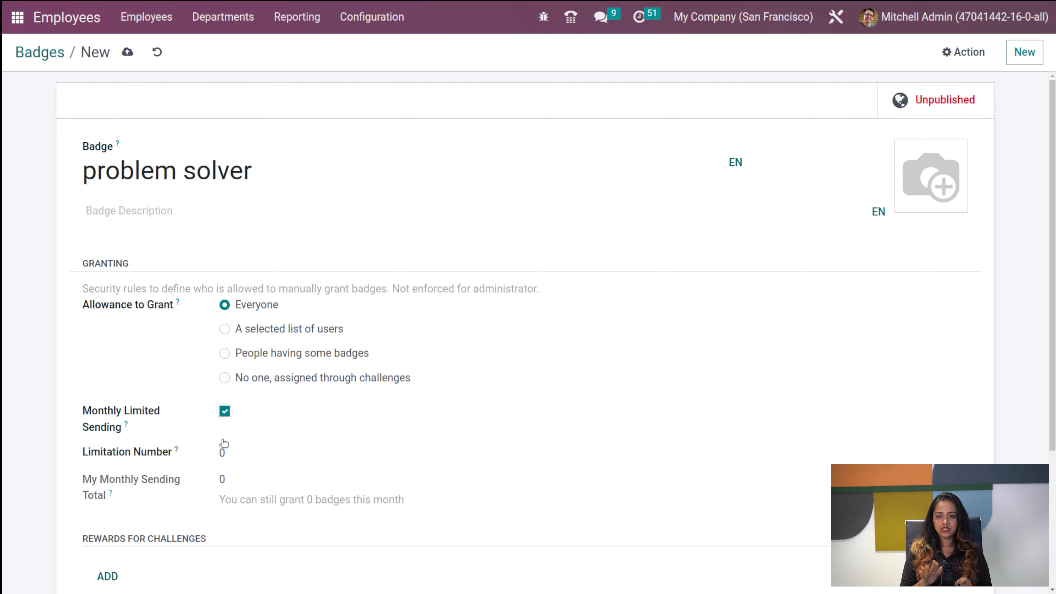
left_click(234, 456)
key("BackSpace")
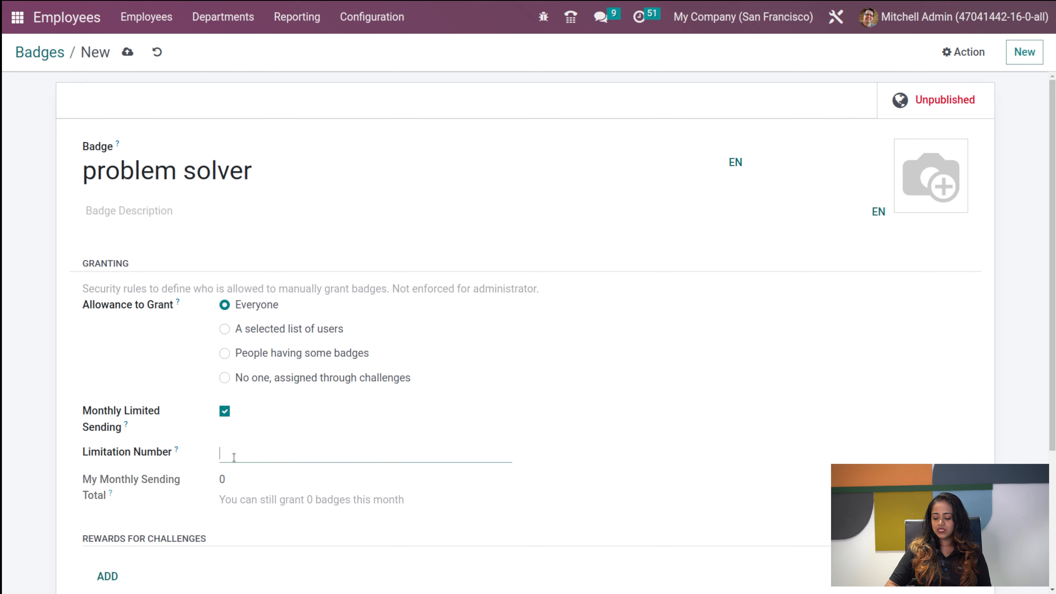
type("20")
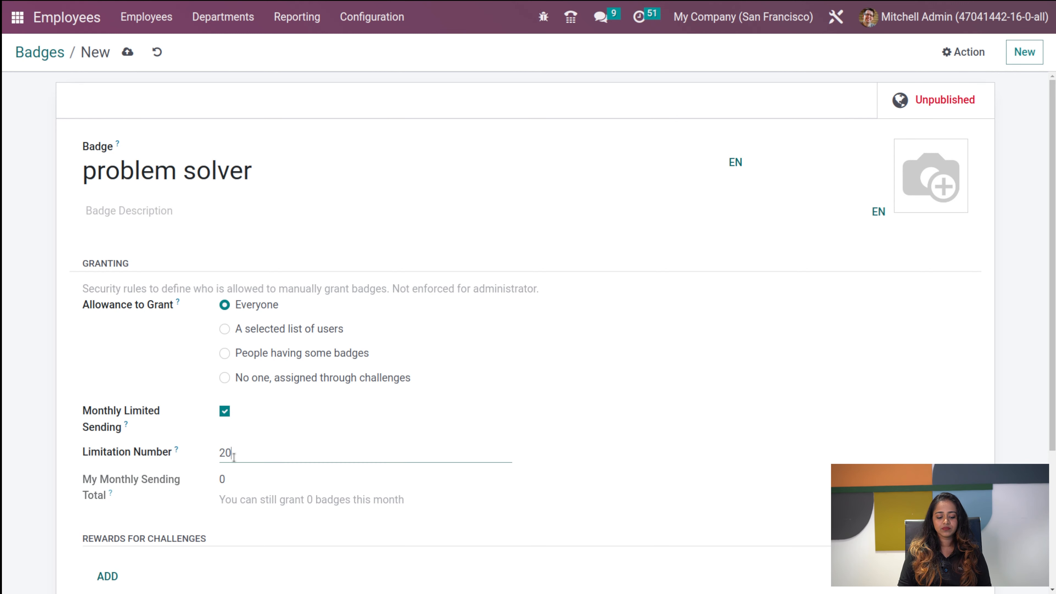
Browse the challenges that can be added as rewards for the badge, then close the list without selecting any
scroll(262, 541, "down", 5)
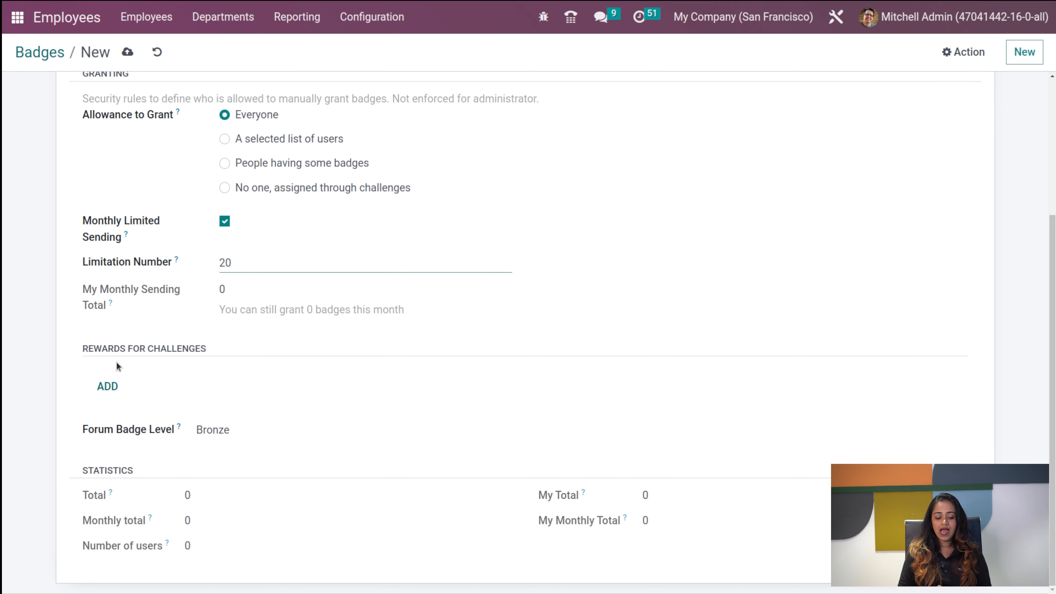
left_click(108, 387)
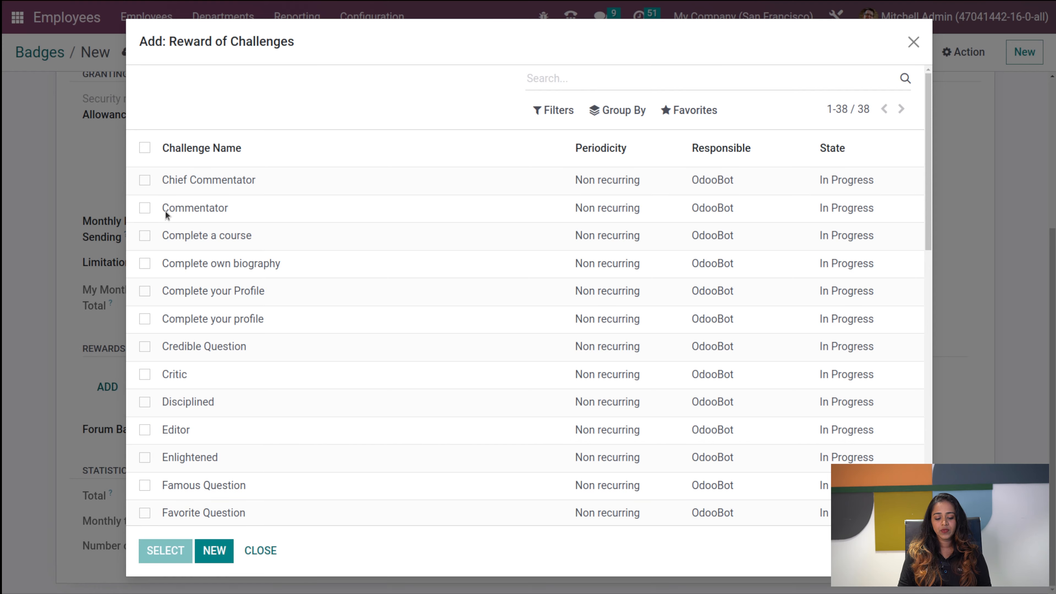
scroll(311, 380, "down", 10)
scroll(311, 380, "up", 10)
left_click(913, 40)
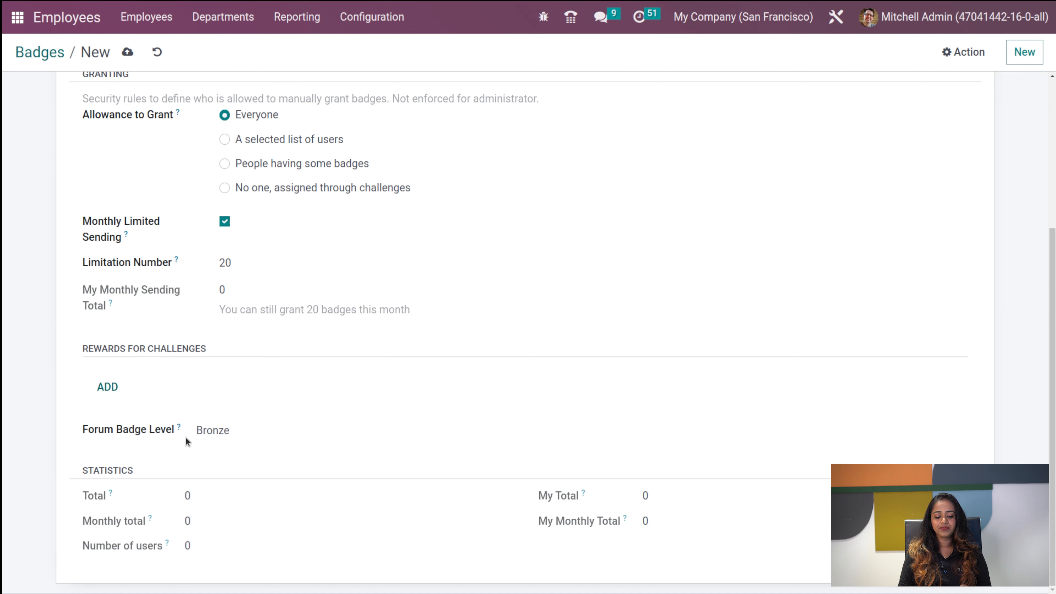
Keep the forum badge level at Bronze, save the badge and check it in the badge list
left_click(247, 435)
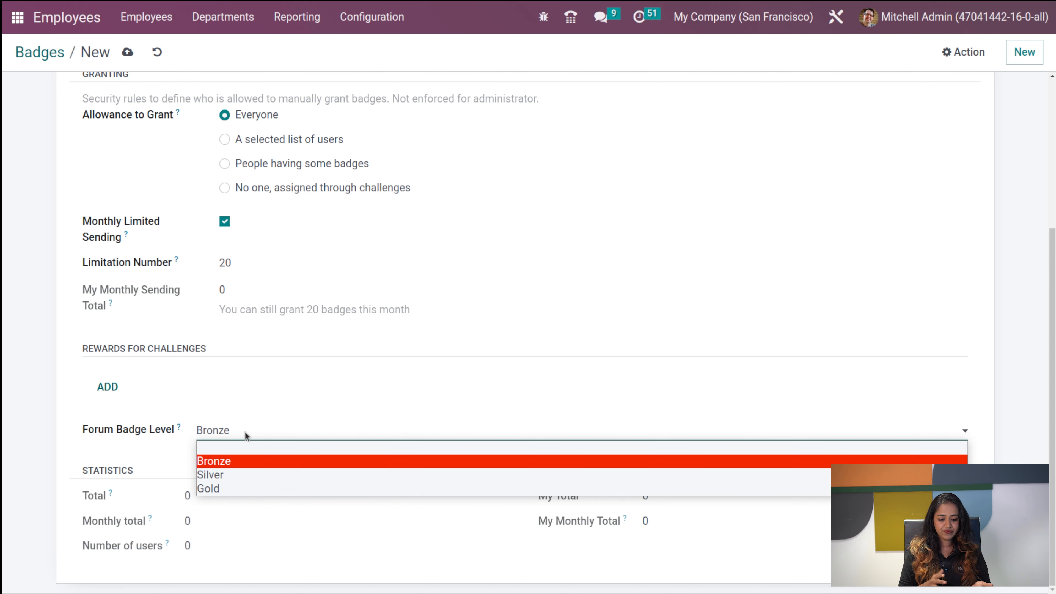
left_click(245, 432)
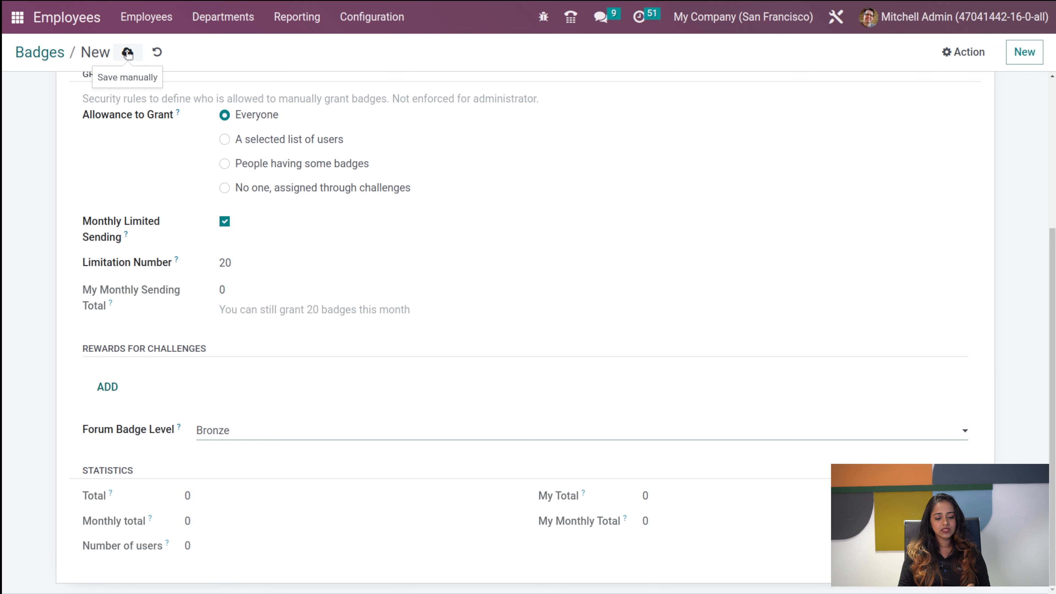
left_click(125, 54)
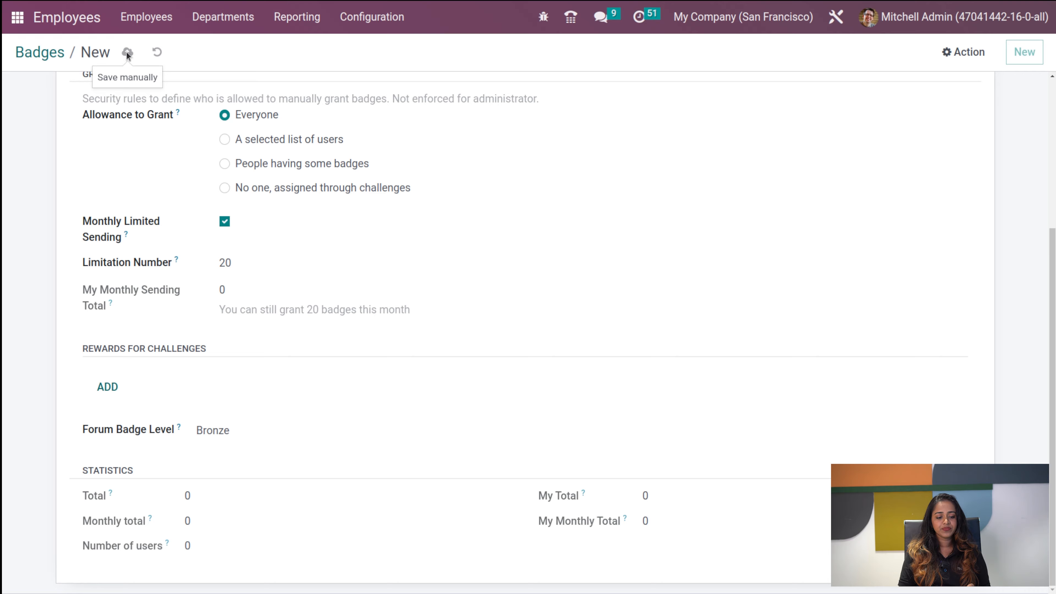
left_click(40, 52)
scroll(236, 173, "down", 15)
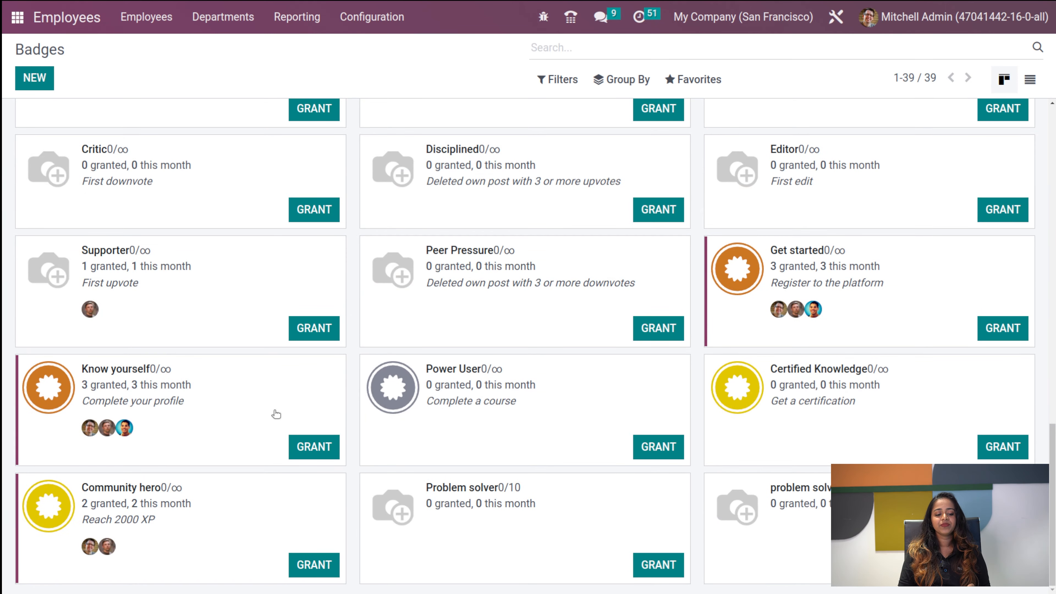
scroll(277, 414, "up", 15)
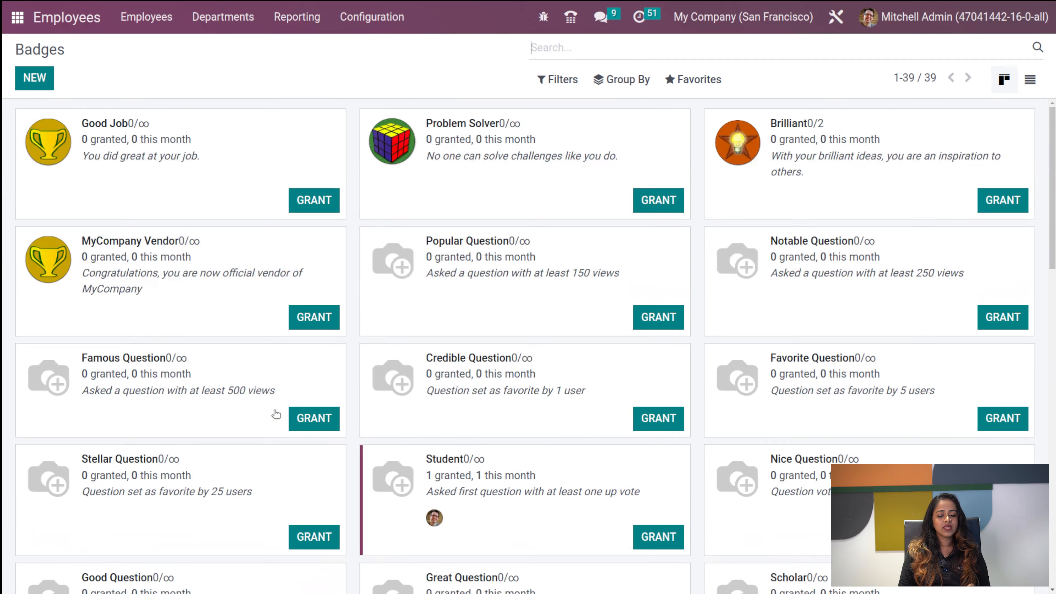
Open the Monthly Sales Targets challenge and review its assignment rule, periodicity, display mode and goals
left_click(399, 15)
scroll(401, 392, "down", 1)
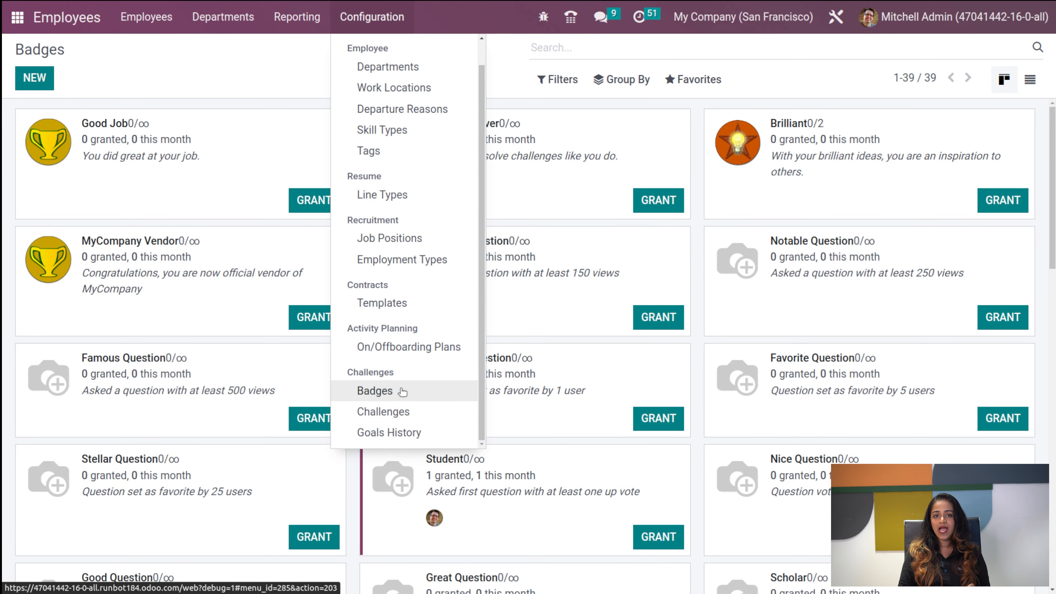
left_click(392, 414)
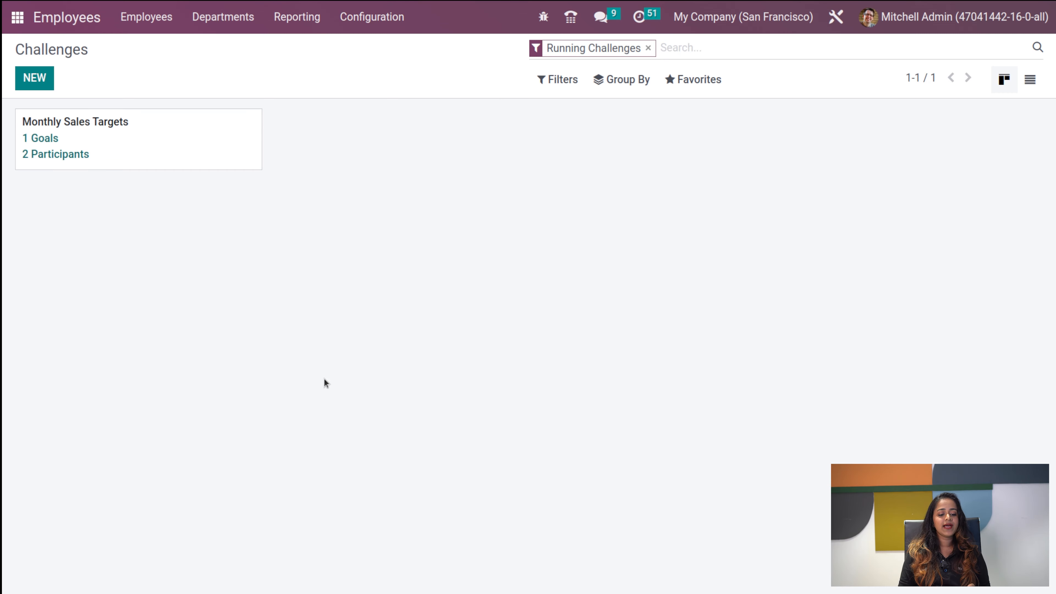
left_click(154, 161)
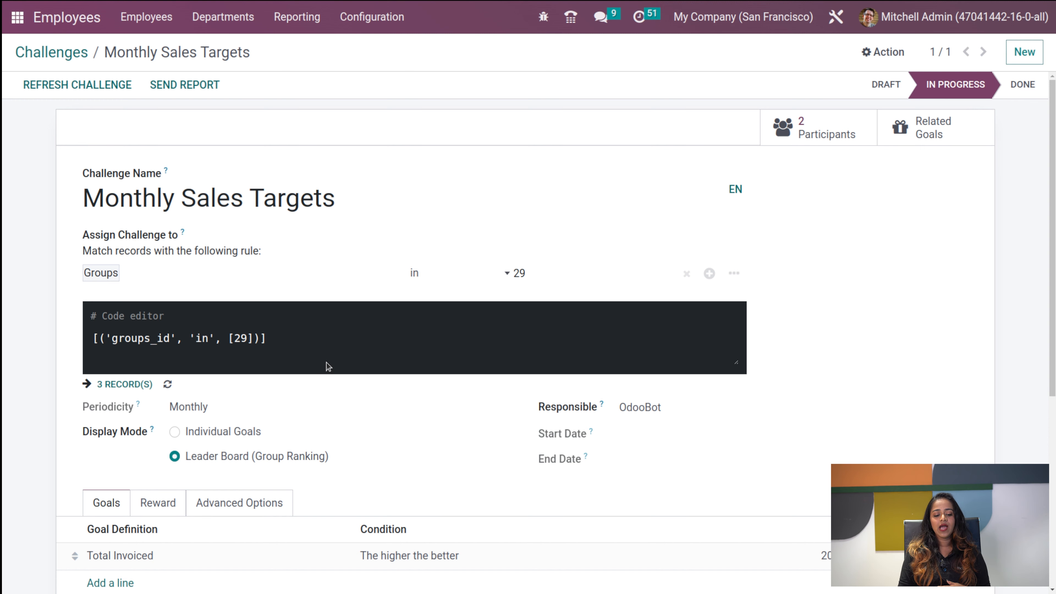
scroll(328, 367, "down", 7)
scroll(168, 320, "up", 7)
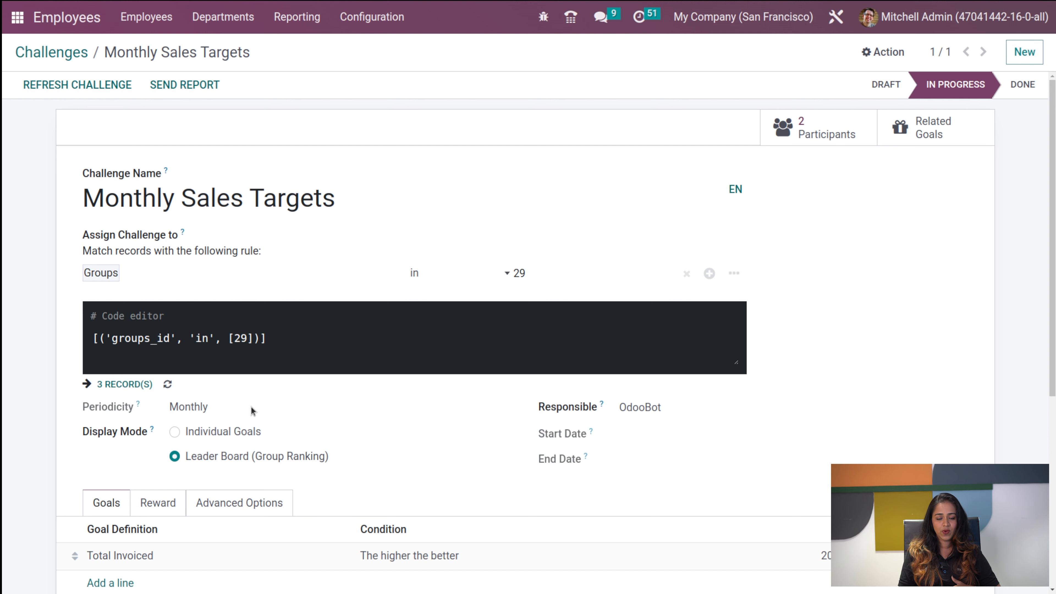
scroll(284, 463, "down", 6)
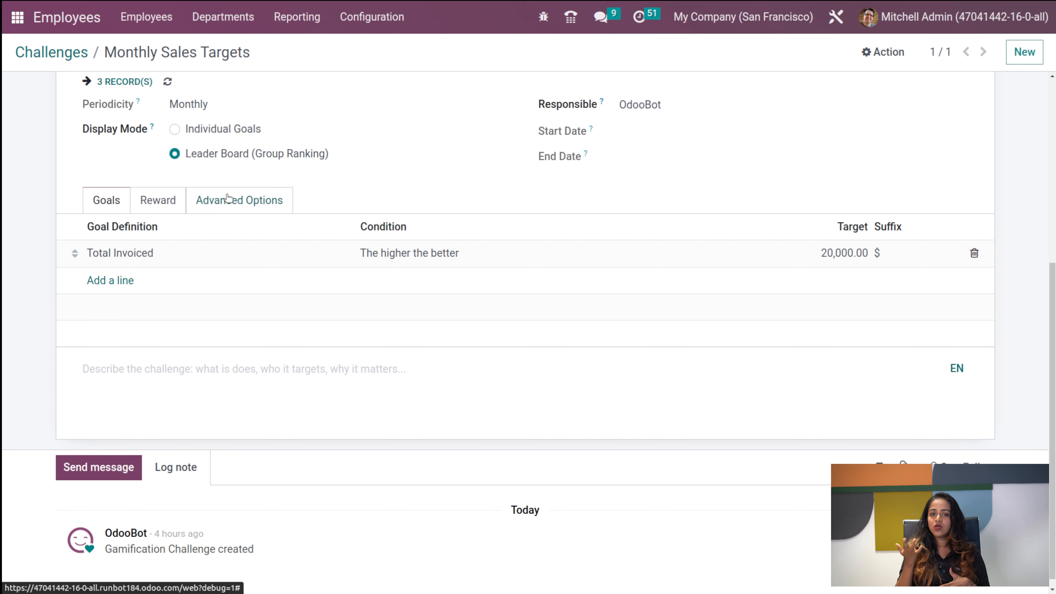
scroll(228, 198, "up", 3)
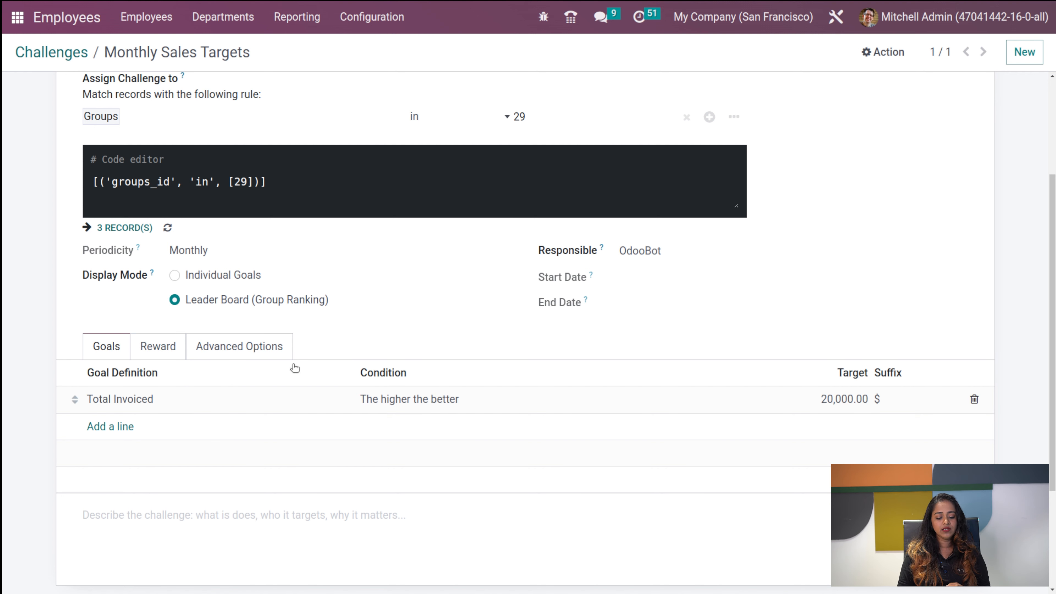
Review the challenge's reward settings and its advanced options for subscriptions, notification messages, reminders and category
left_click(170, 343)
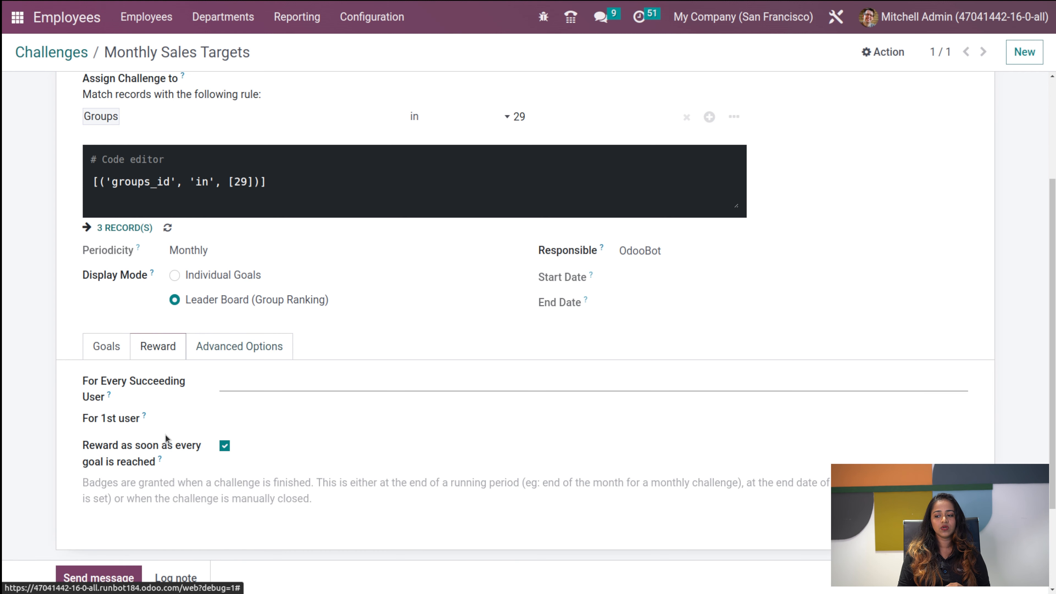
left_click(237, 342)
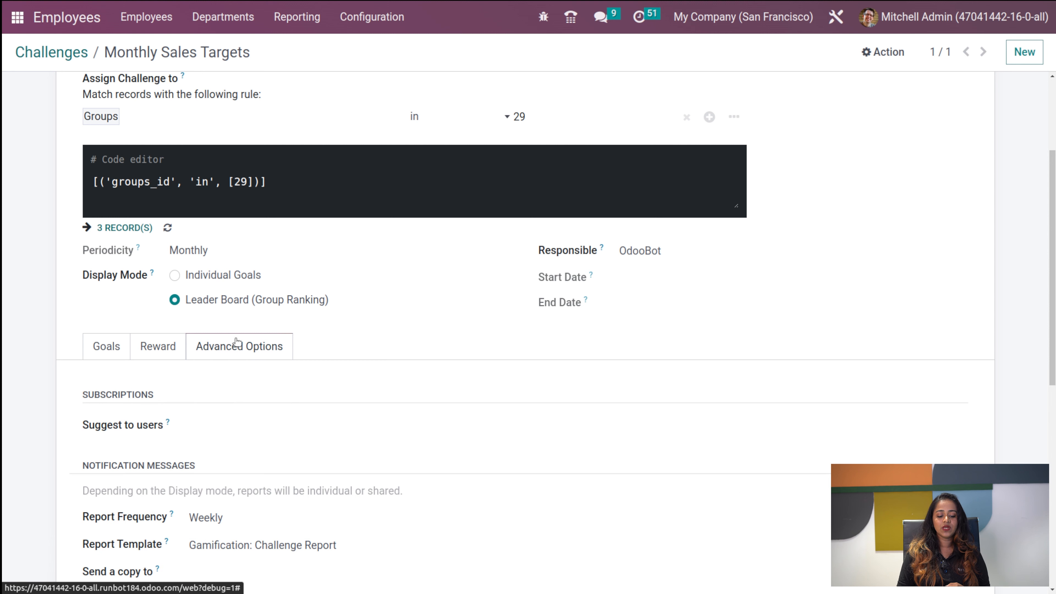
scroll(254, 409, "down", 3)
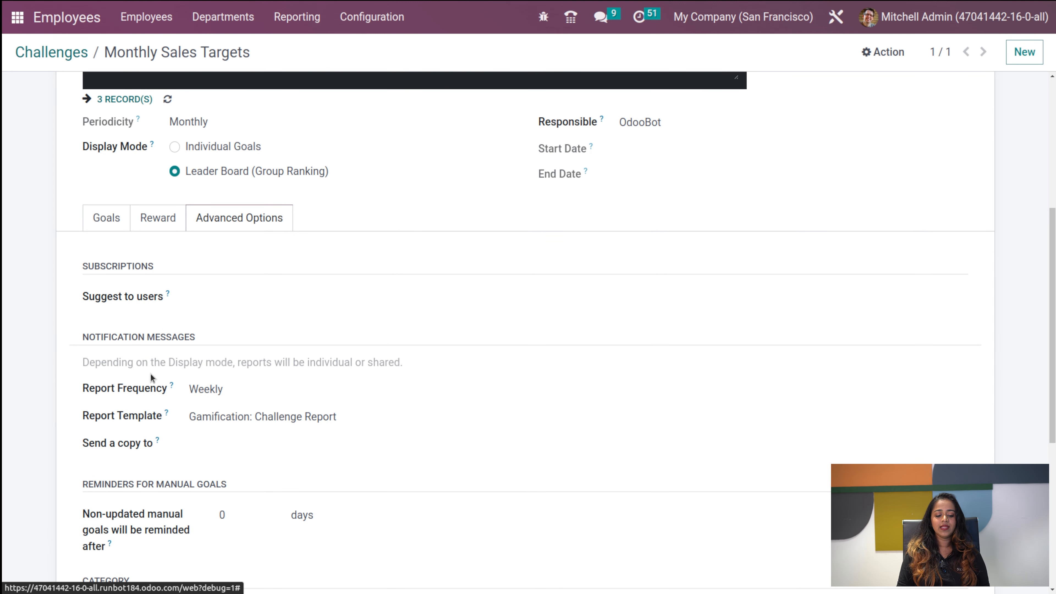
scroll(212, 395, "down", 5)
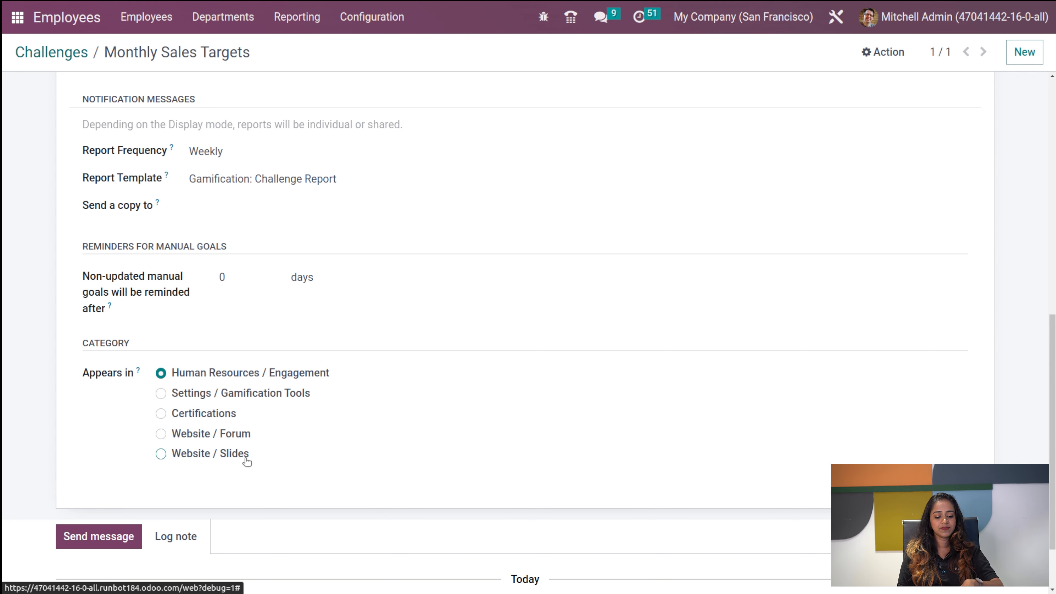
scroll(246, 462, "up", 15)
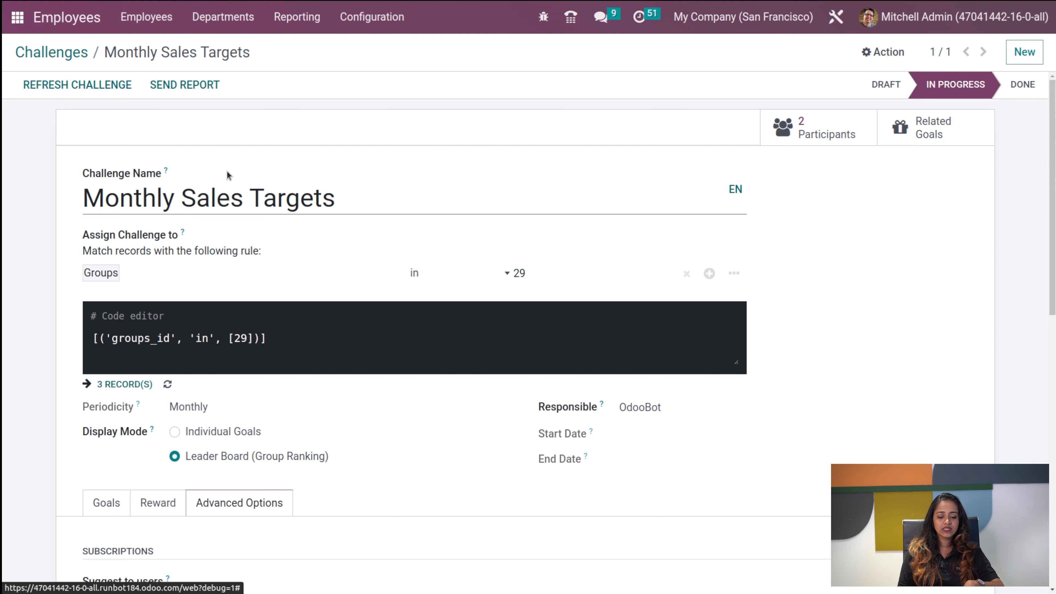
Open the goals history and expand both users' Total Invoiced groups down to the individual goal records
left_click(349, 24)
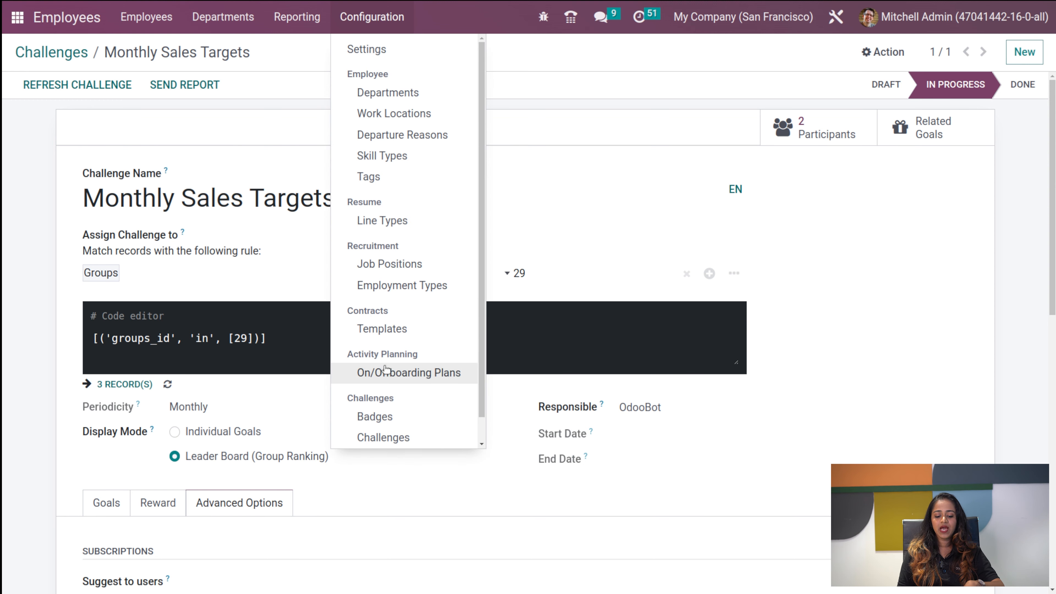
scroll(405, 366, "down", 1)
left_click(384, 433)
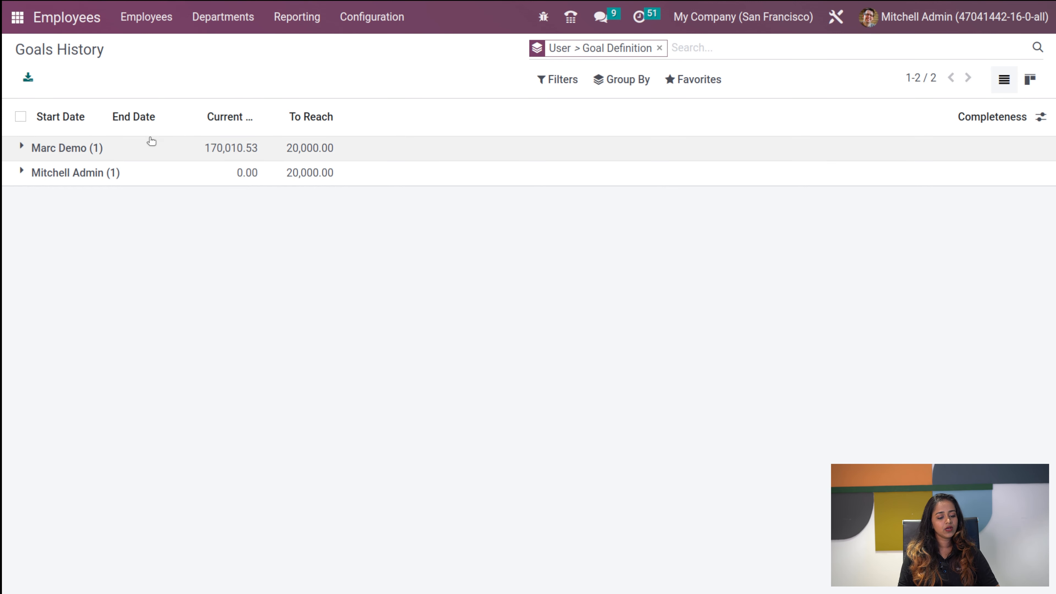
left_click(21, 146)
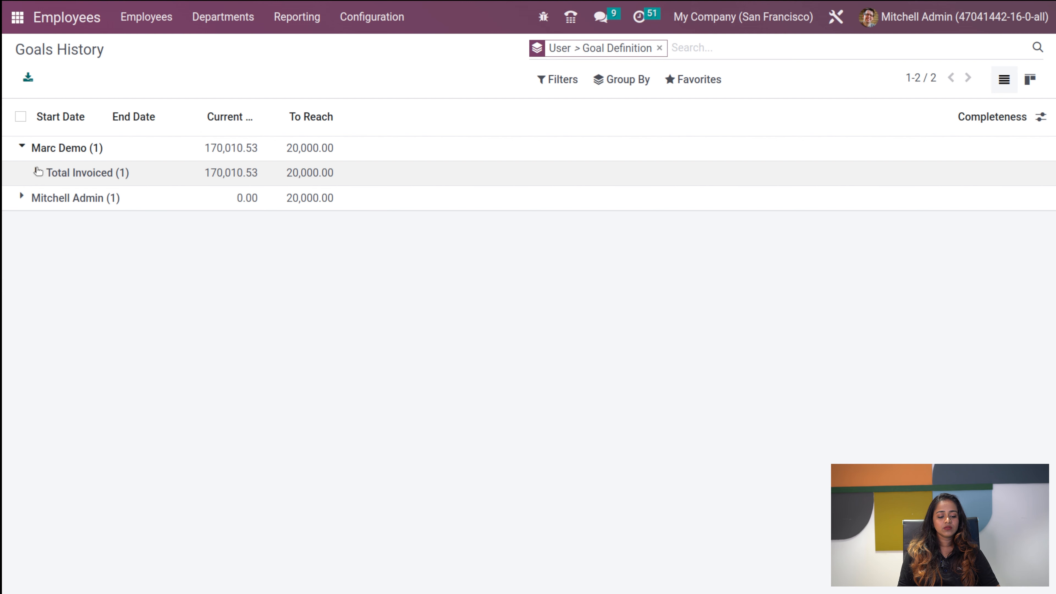
left_click(33, 171)
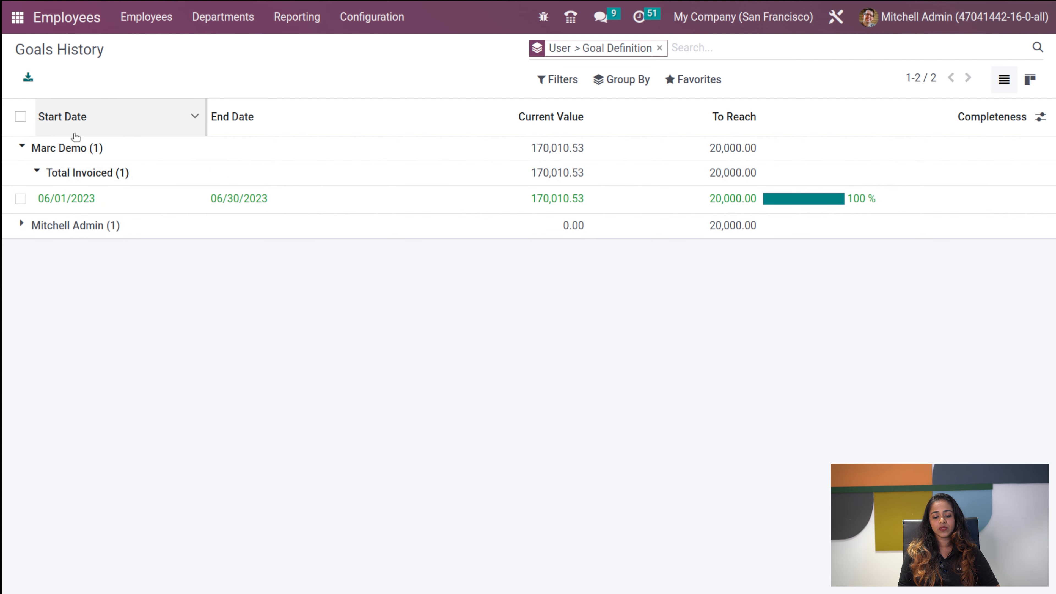
left_click(23, 226)
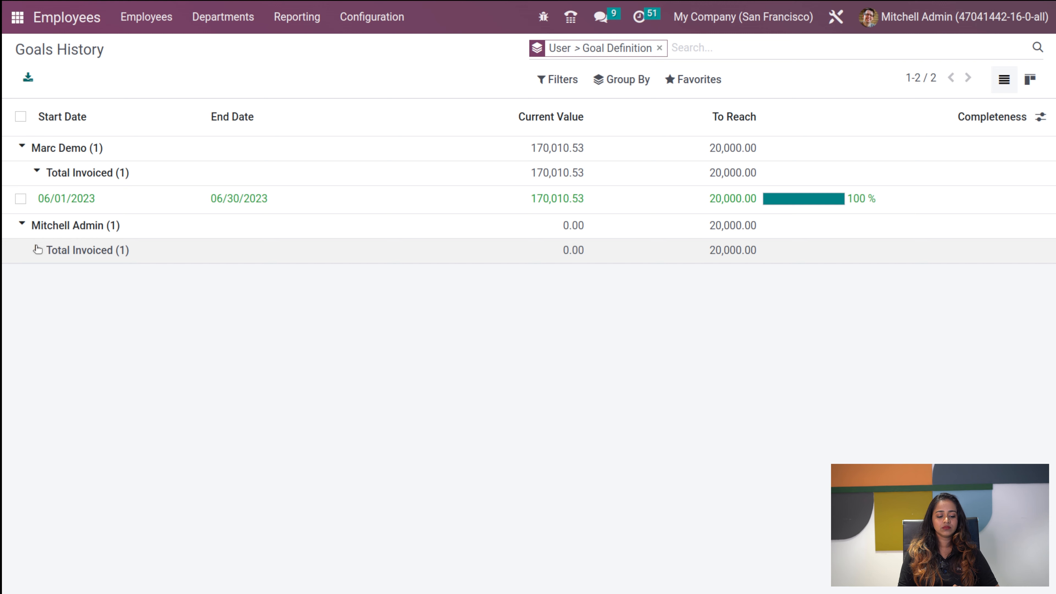
left_click(38, 249)
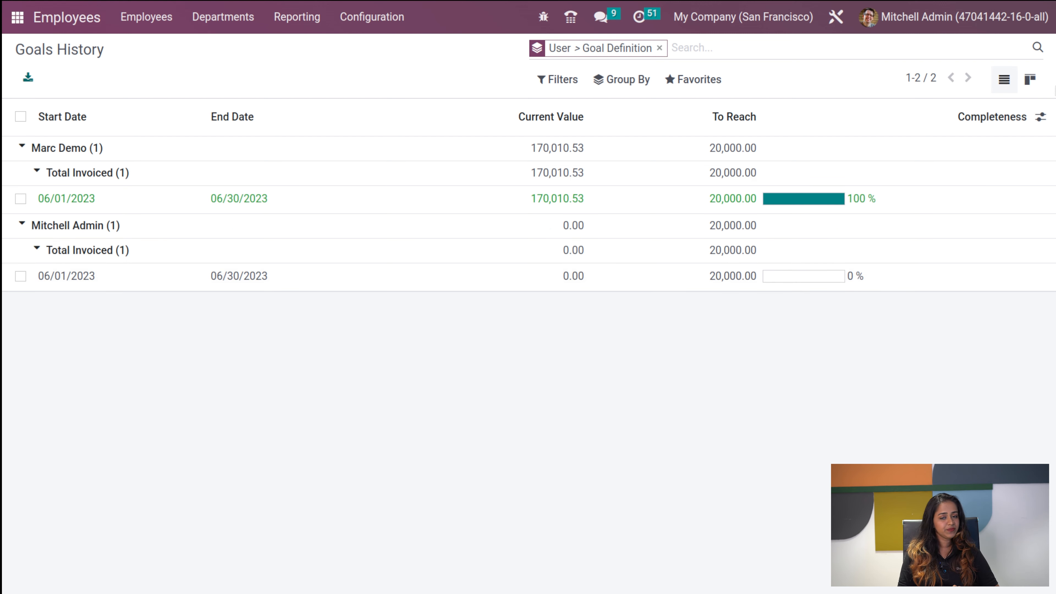